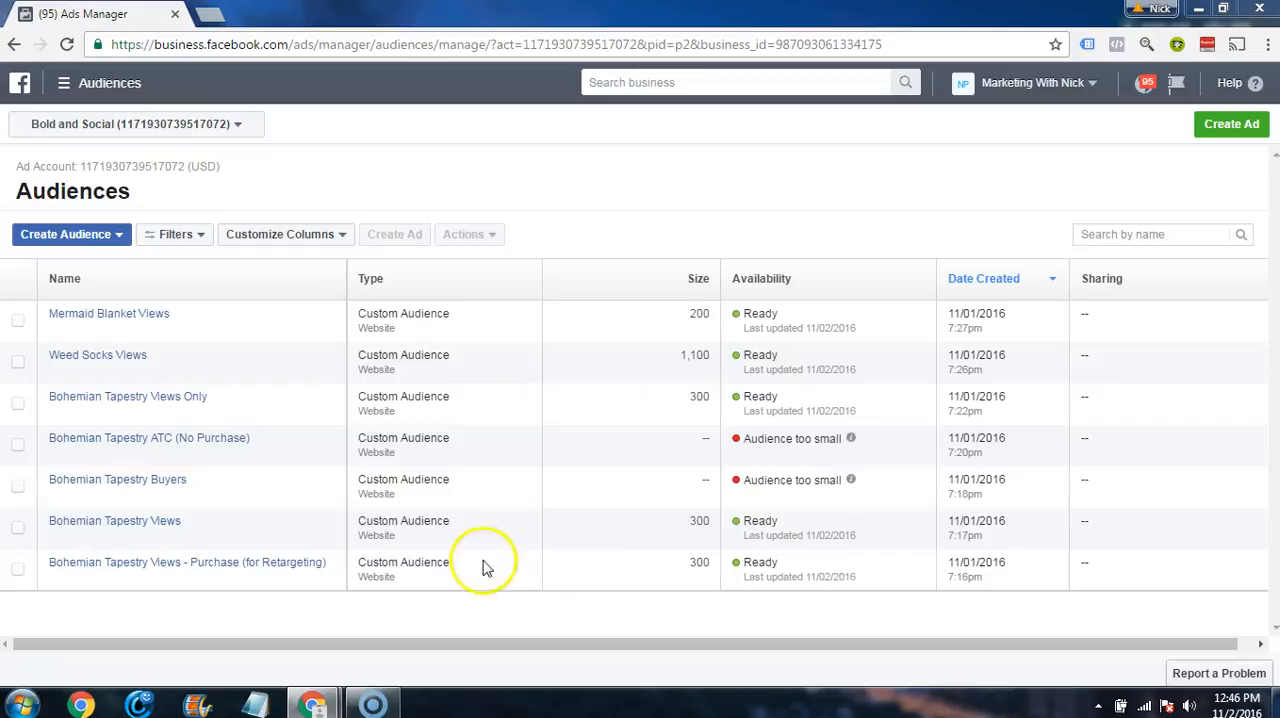
pyautogui.click(540, 364)
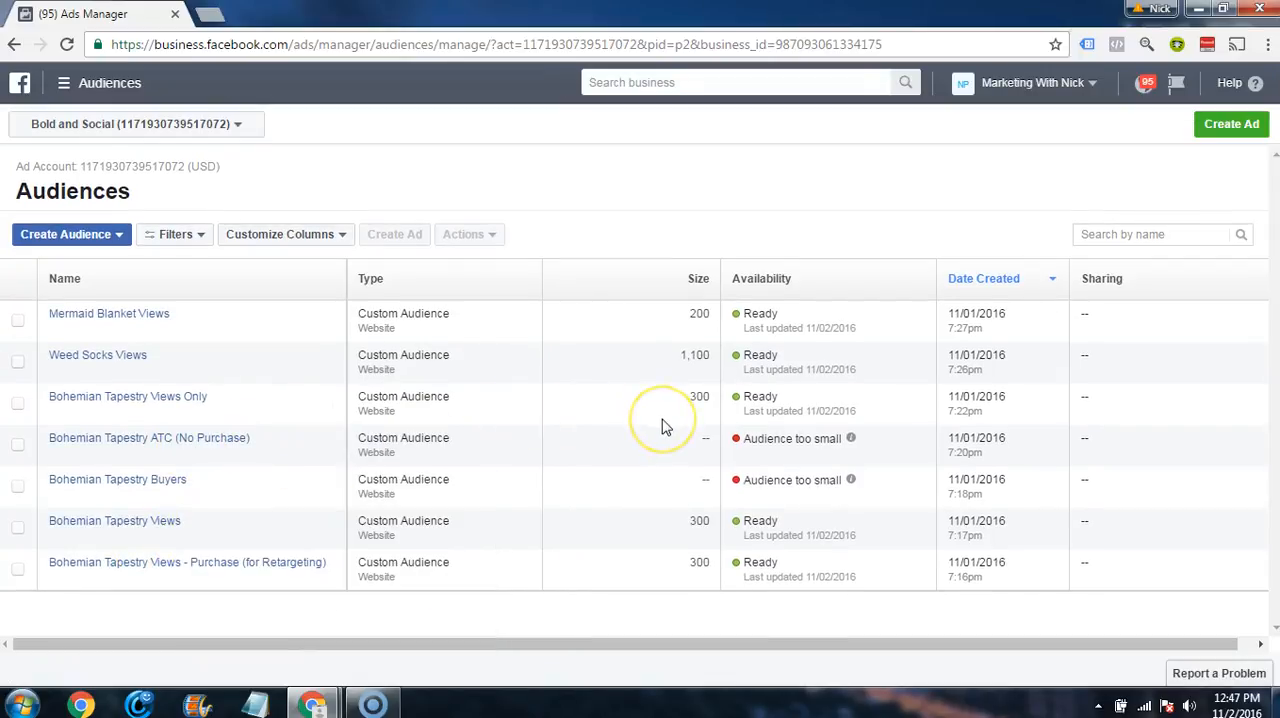
pyautogui.click(654, 429)
pyautogui.click(785, 538)
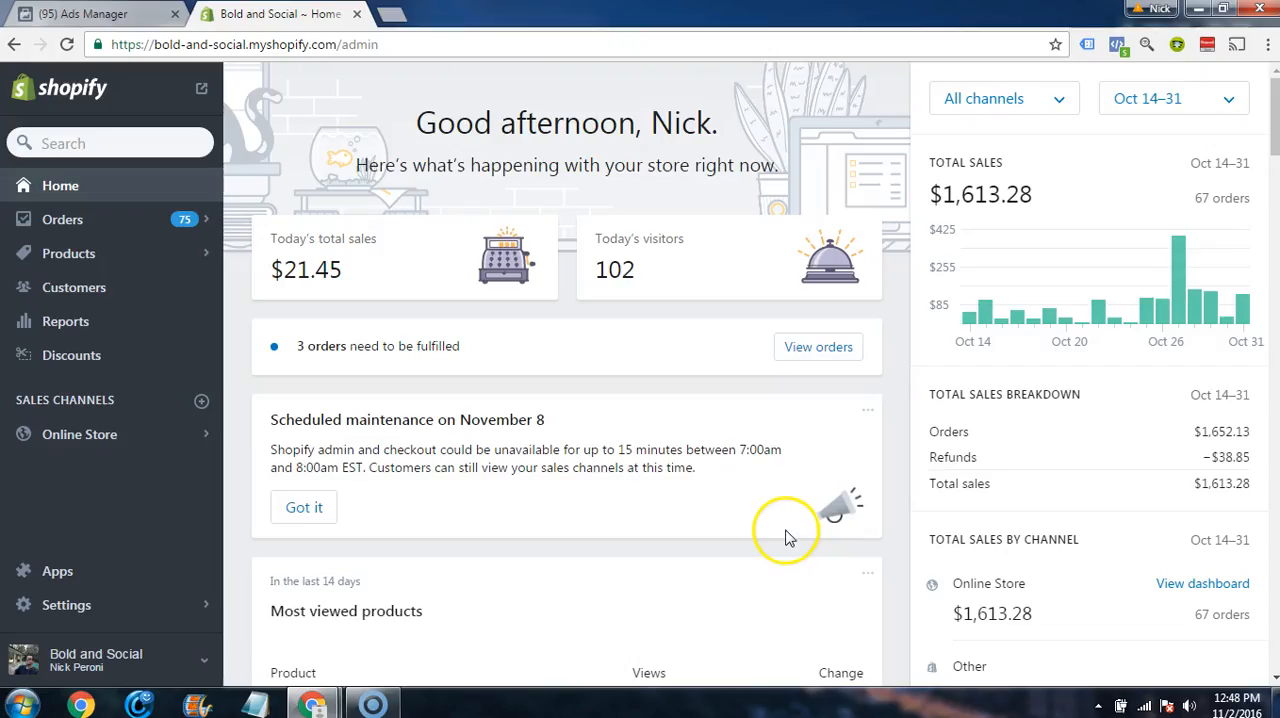
pyautogui.click(765, 540)
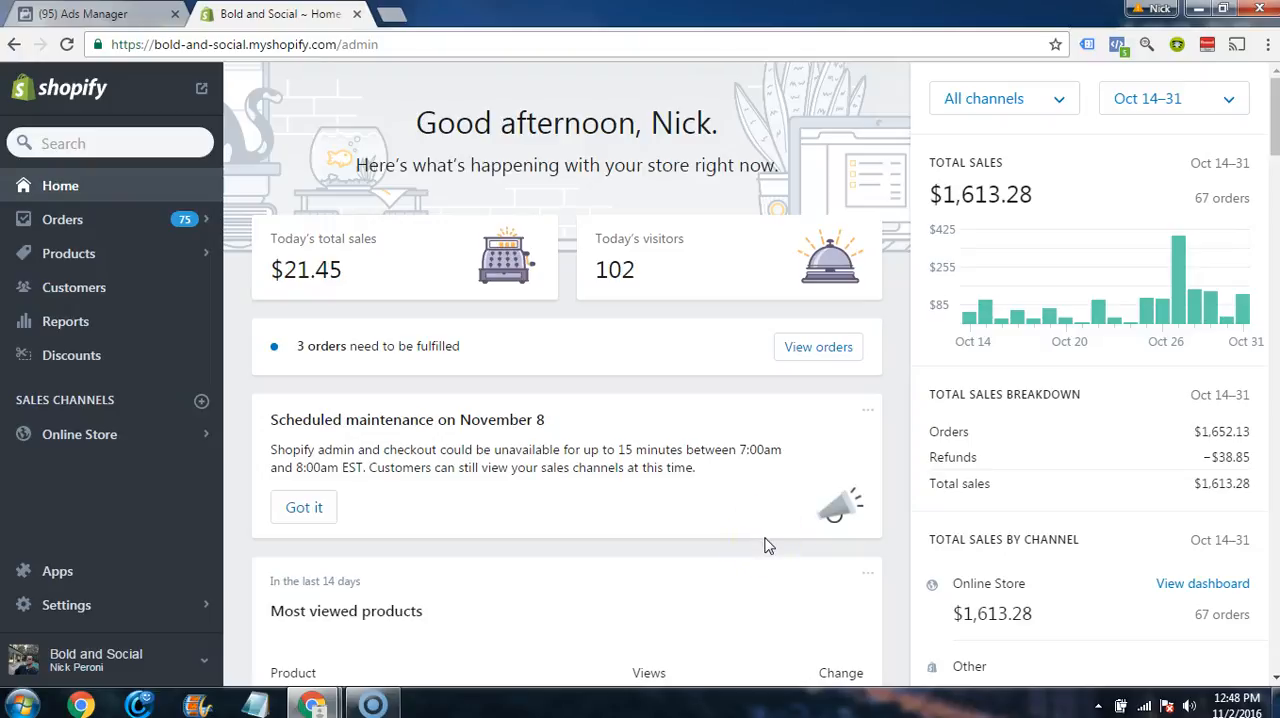
# Step: Open the store's product list and open the Bohemian Elephant Print Tapestry product in a new browser tab
pyautogui.click(150, 256)
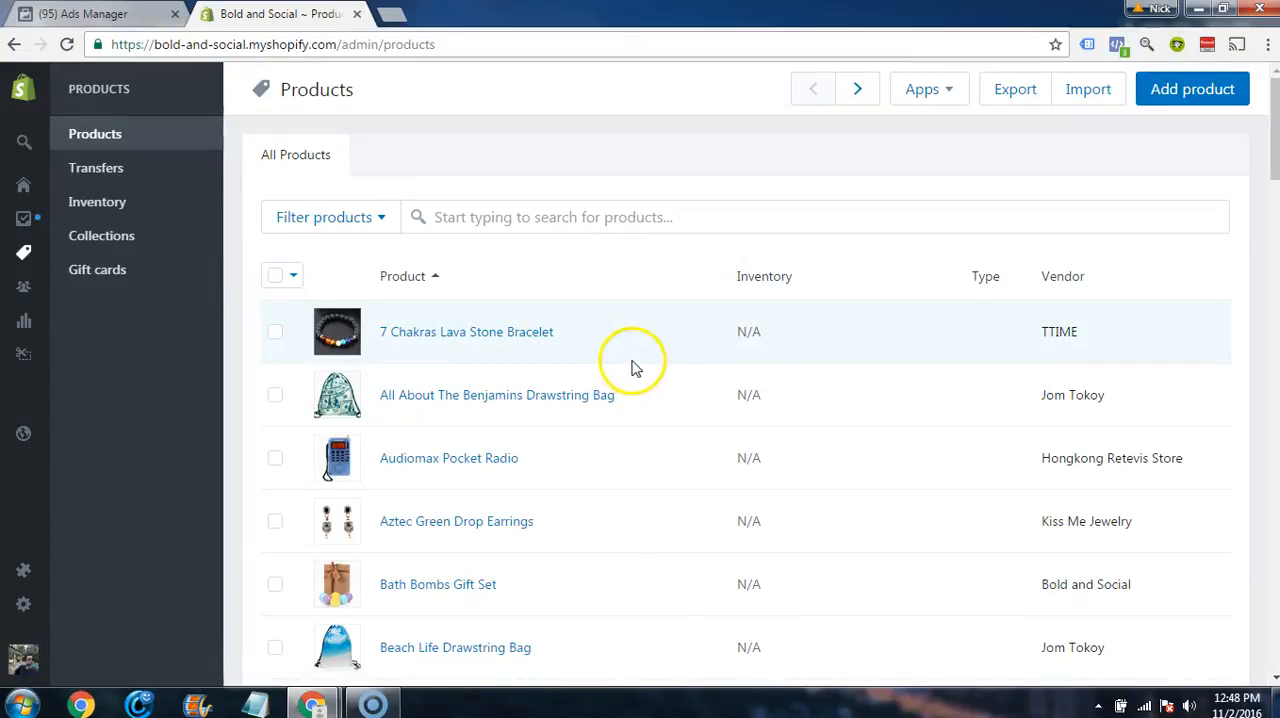
pyautogui.scroll(-3, 630, 368)
pyautogui.scroll(-5, 628, 366)
pyautogui.scroll(2, 628, 366)
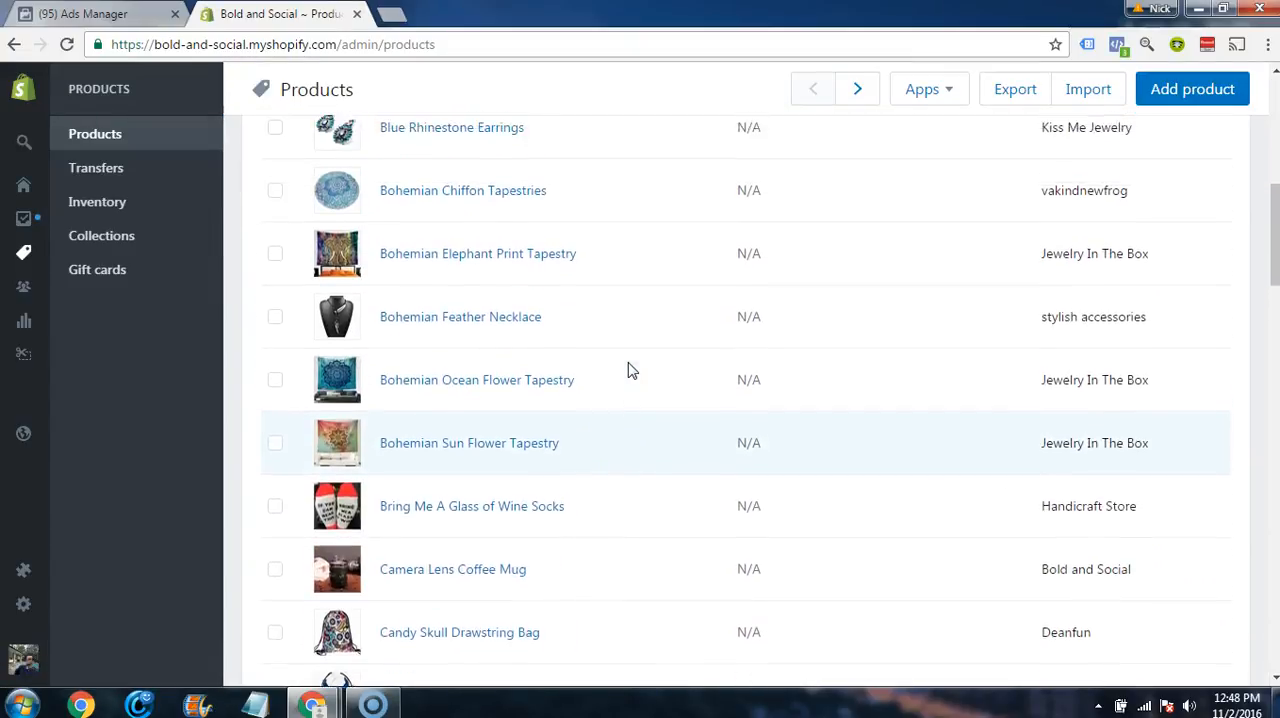
pyautogui.rightClick(438, 326)
pyautogui.click(452, 338)
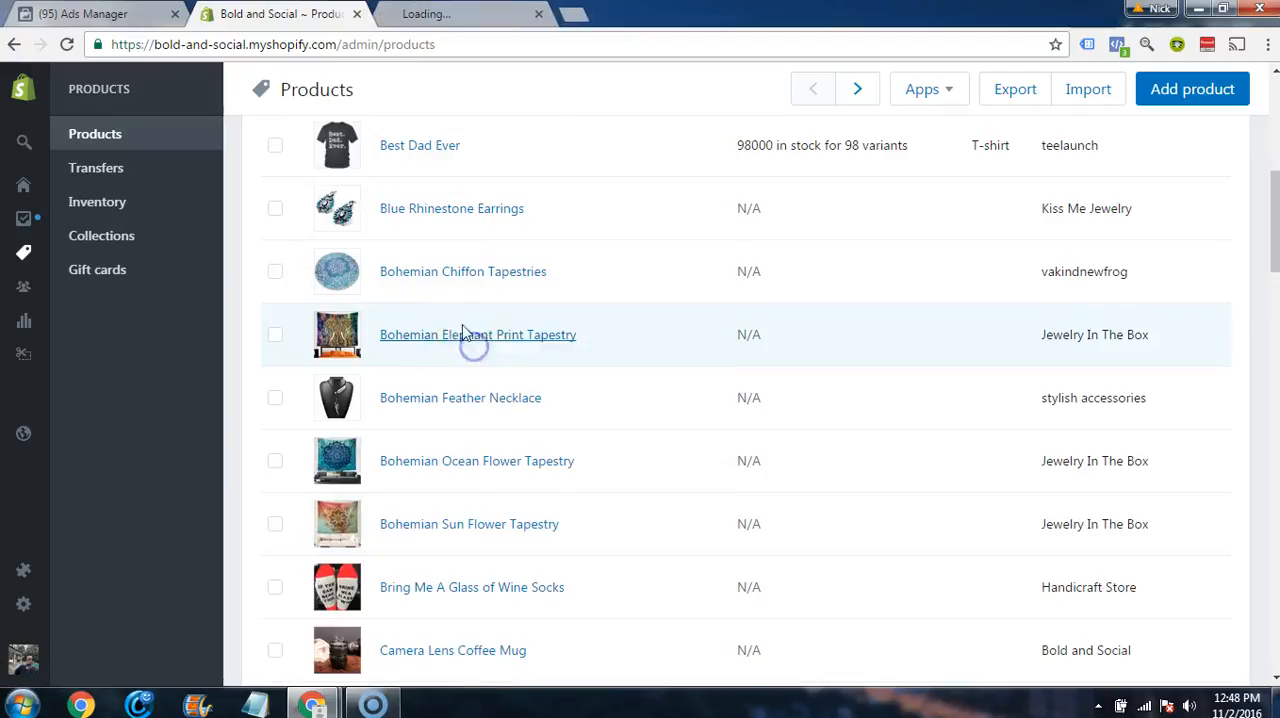
# Step: Search the products for "weed" and open the Weed Socks product in a new browser tab
pyautogui.scroll(4, 455, 350)
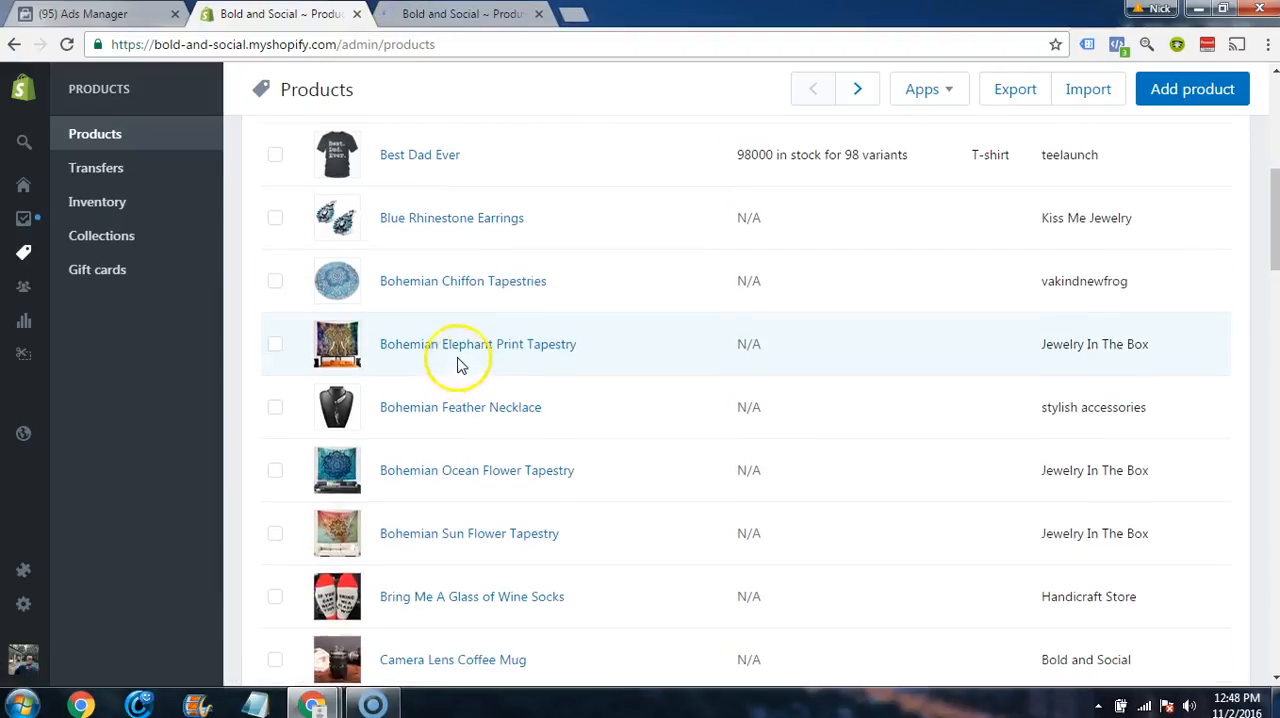
pyautogui.scroll(2, 460, 365)
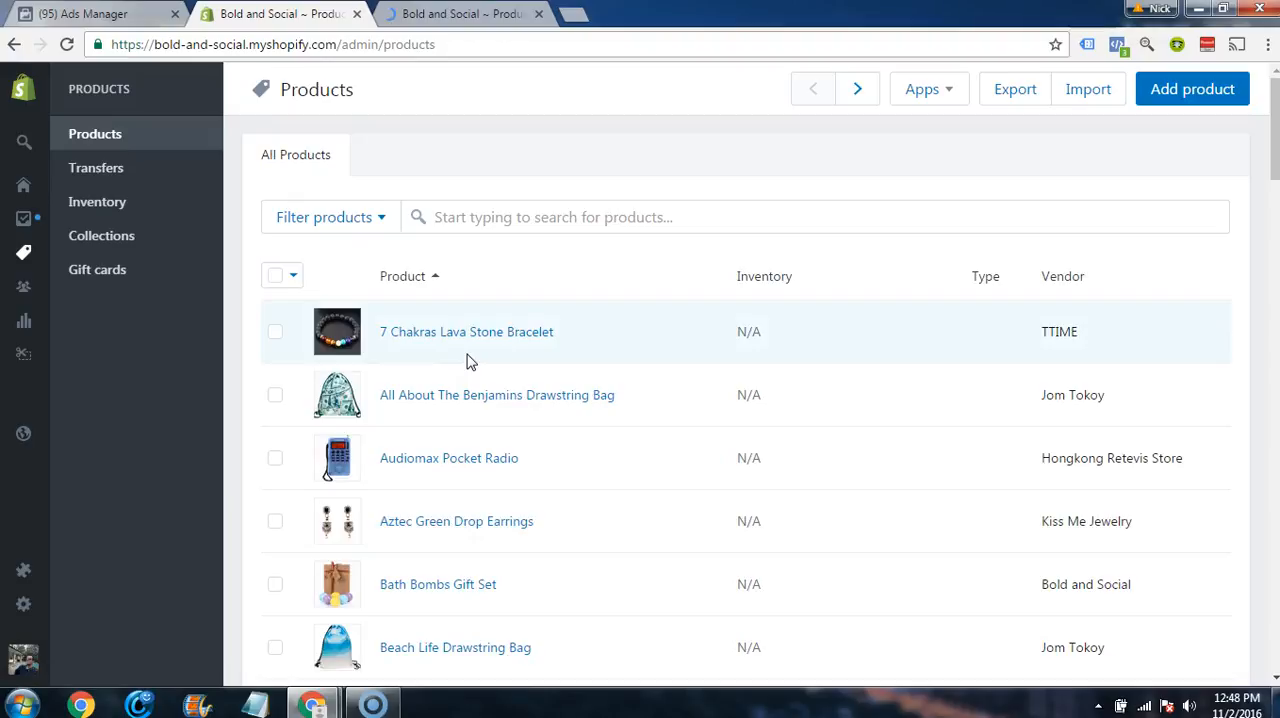
pyautogui.scroll(-2, 549, 360)
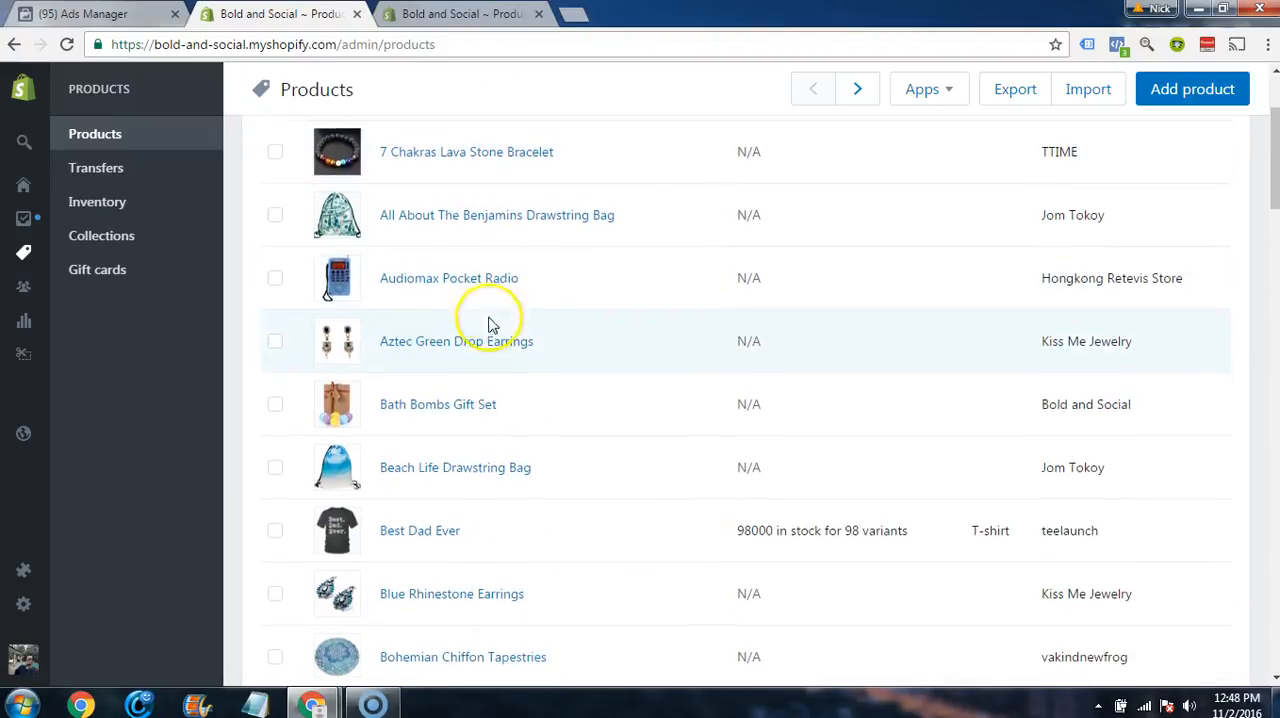
pyautogui.scroll(2, 491, 323)
pyautogui.click(481, 228)
pyautogui.write('weed')
pyautogui.click(485, 244)
pyautogui.rightClick(423, 338)
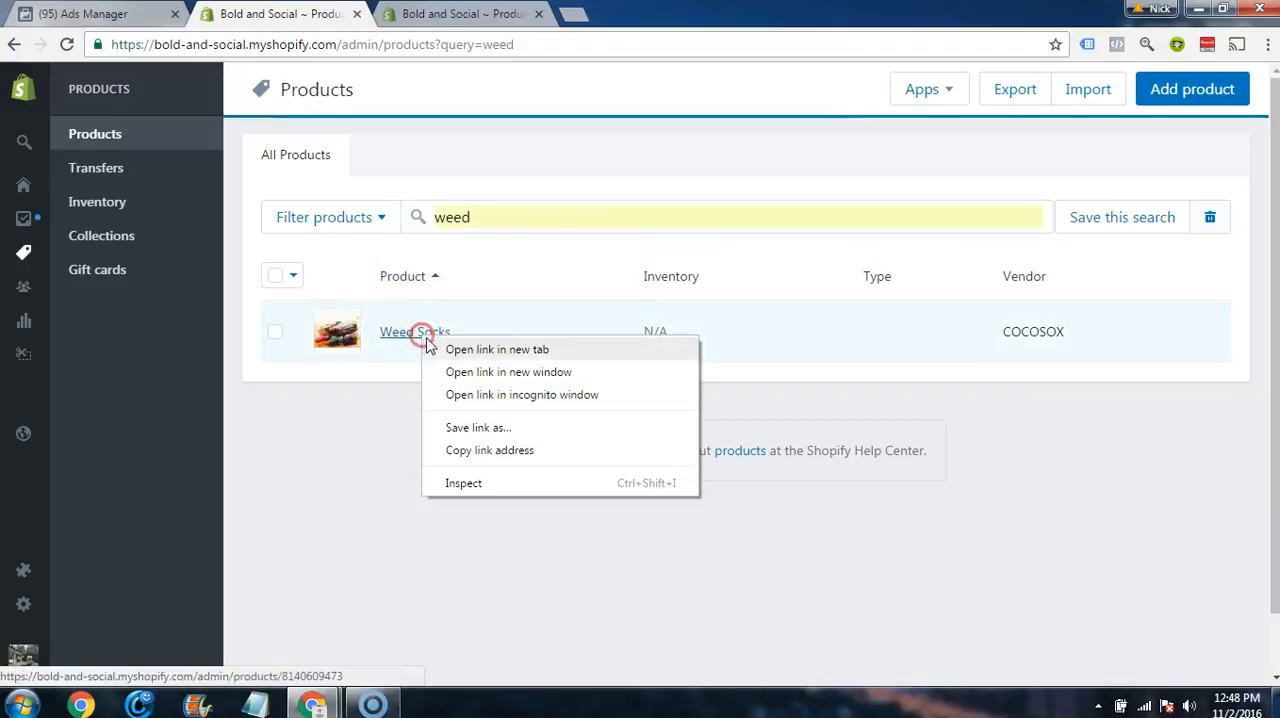
pyautogui.click(441, 349)
# Step: Search the products for "merma", open the Mermaid Blanket product in a new browser tab, and clear the search
pyautogui.doubleClick(470, 217)
pyautogui.write('m')
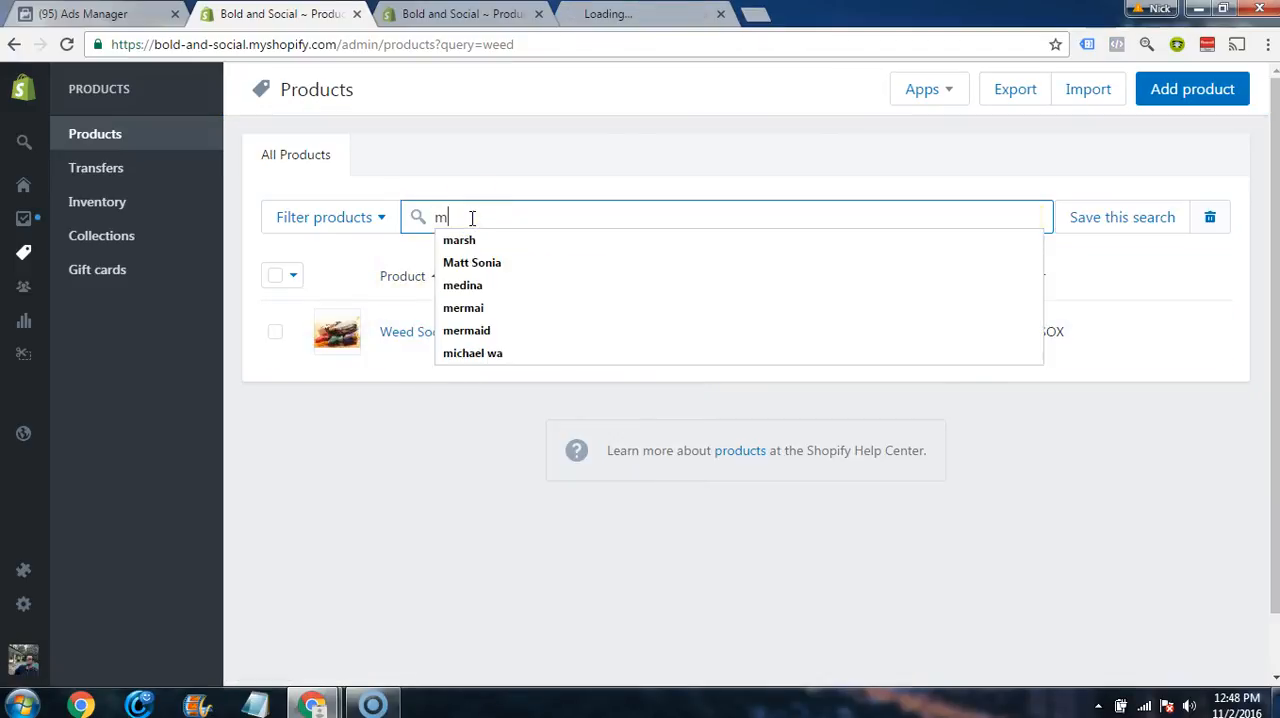
pyautogui.write('erma')
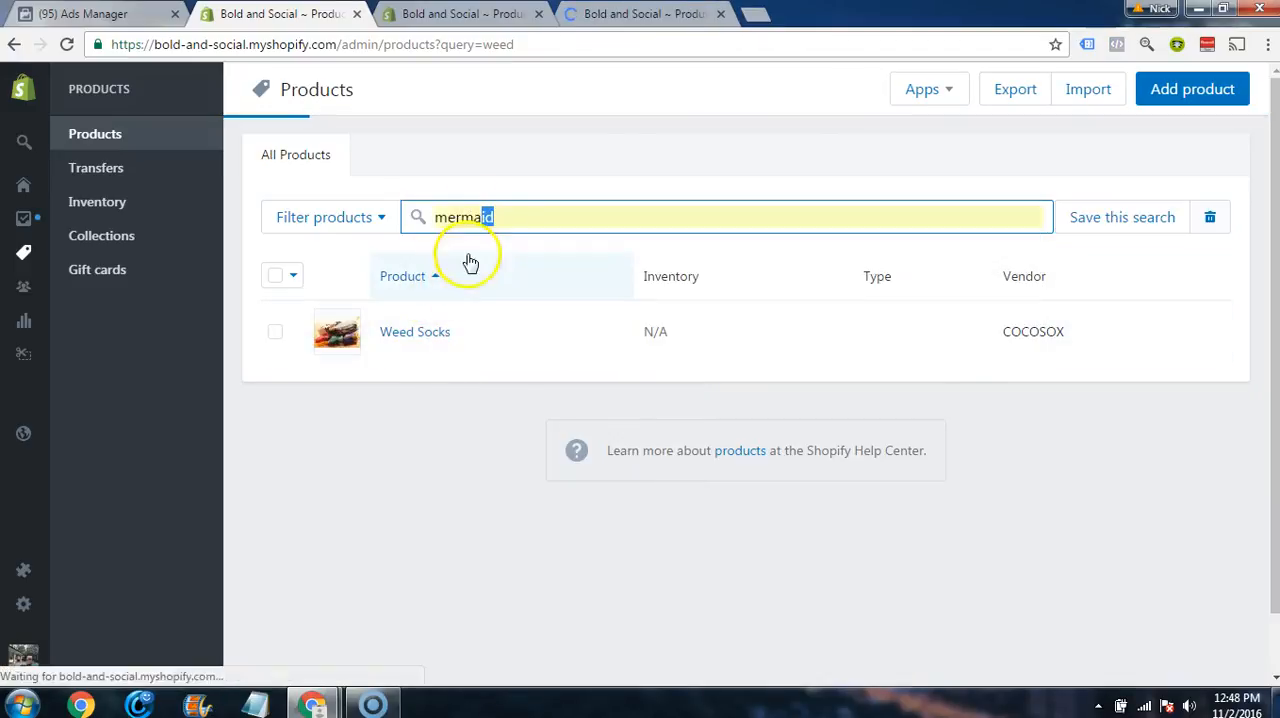
pyautogui.rightClick(443, 334)
pyautogui.click(452, 343)
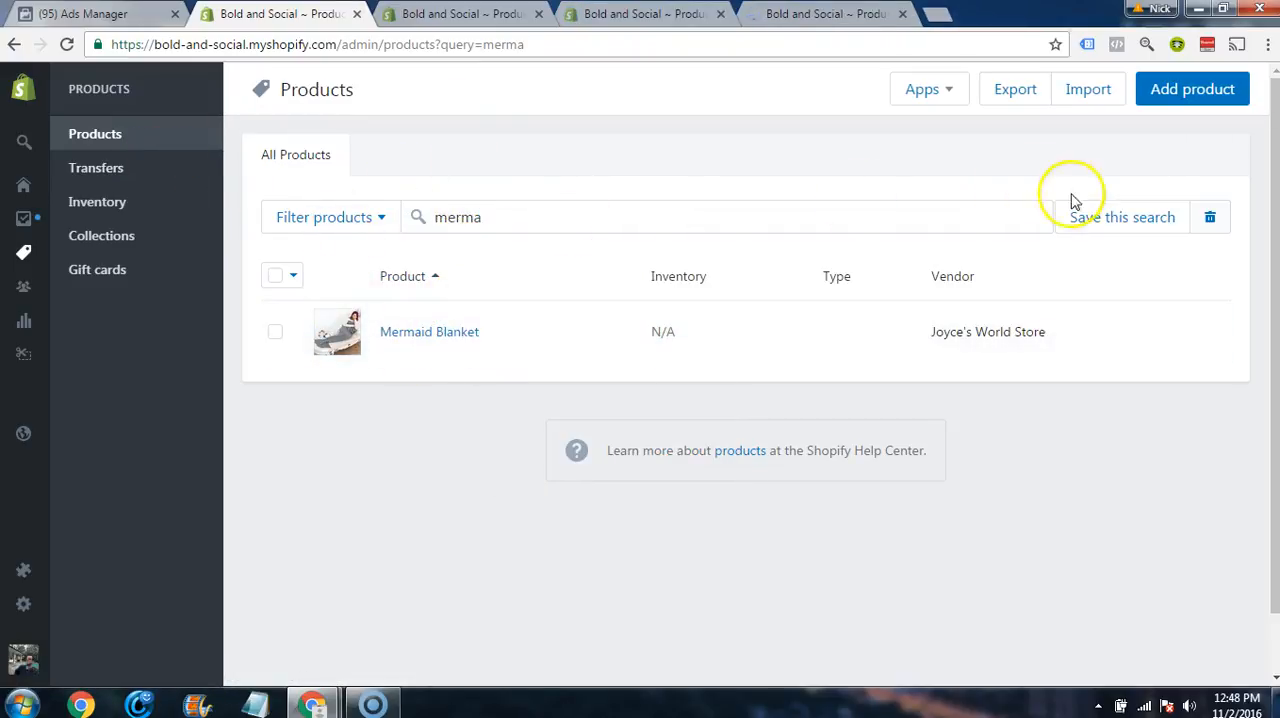
pyautogui.doubleClick(484, 215)
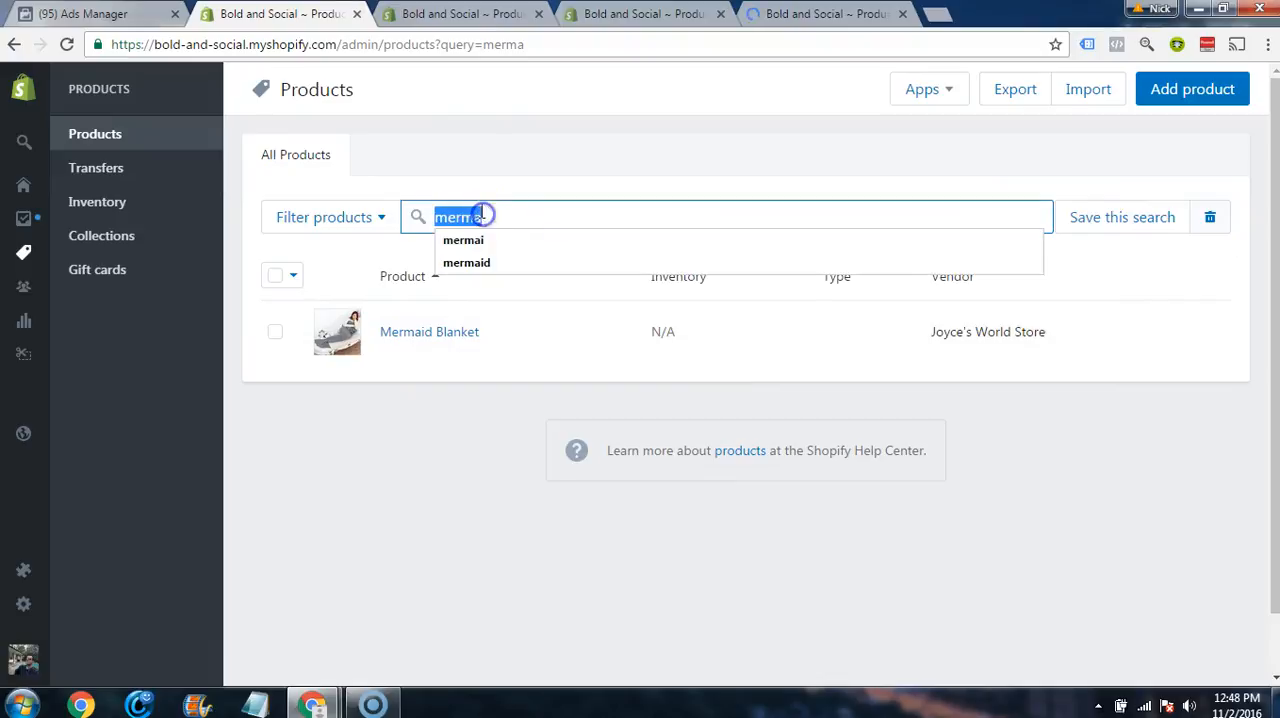
pyautogui.press('BackSpace')
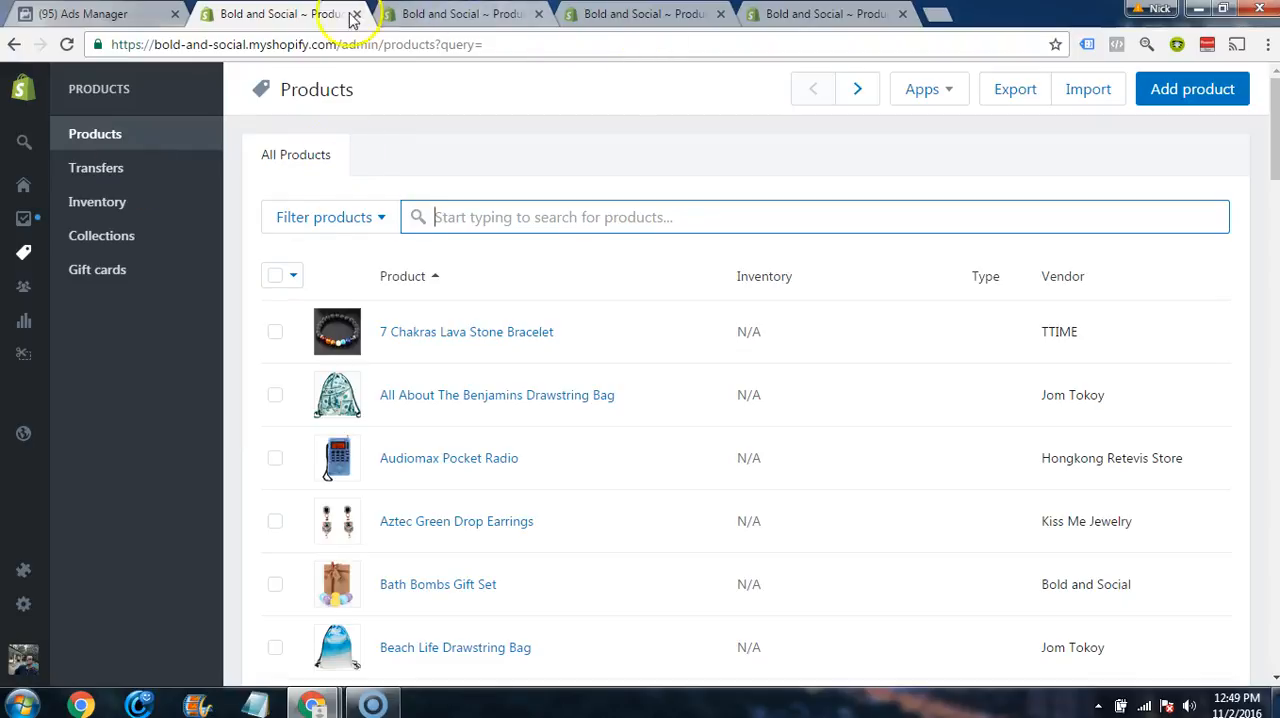
# Step: View the opened tapestry, Weed Socks and Mermaid Blanket product pages, and return to the product list
pyautogui.click(418, 22)
pyautogui.click(640, 14)
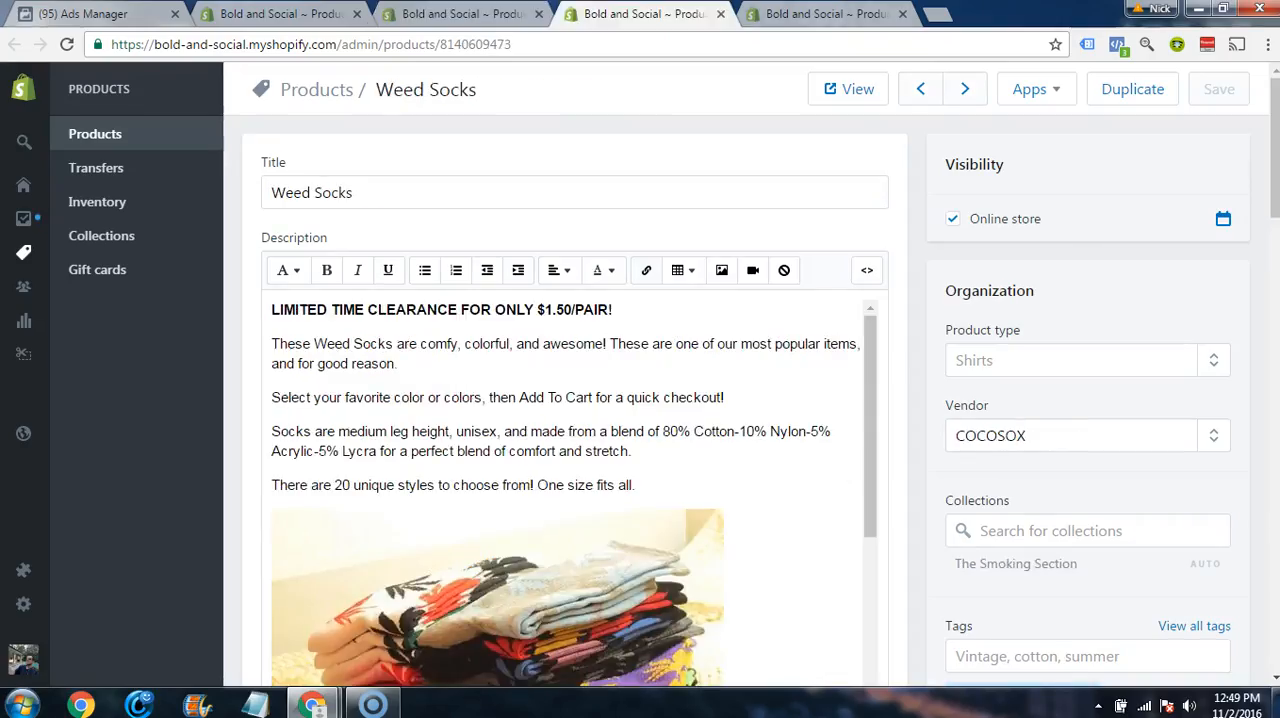
pyautogui.click(820, 14)
pyautogui.click(290, 14)
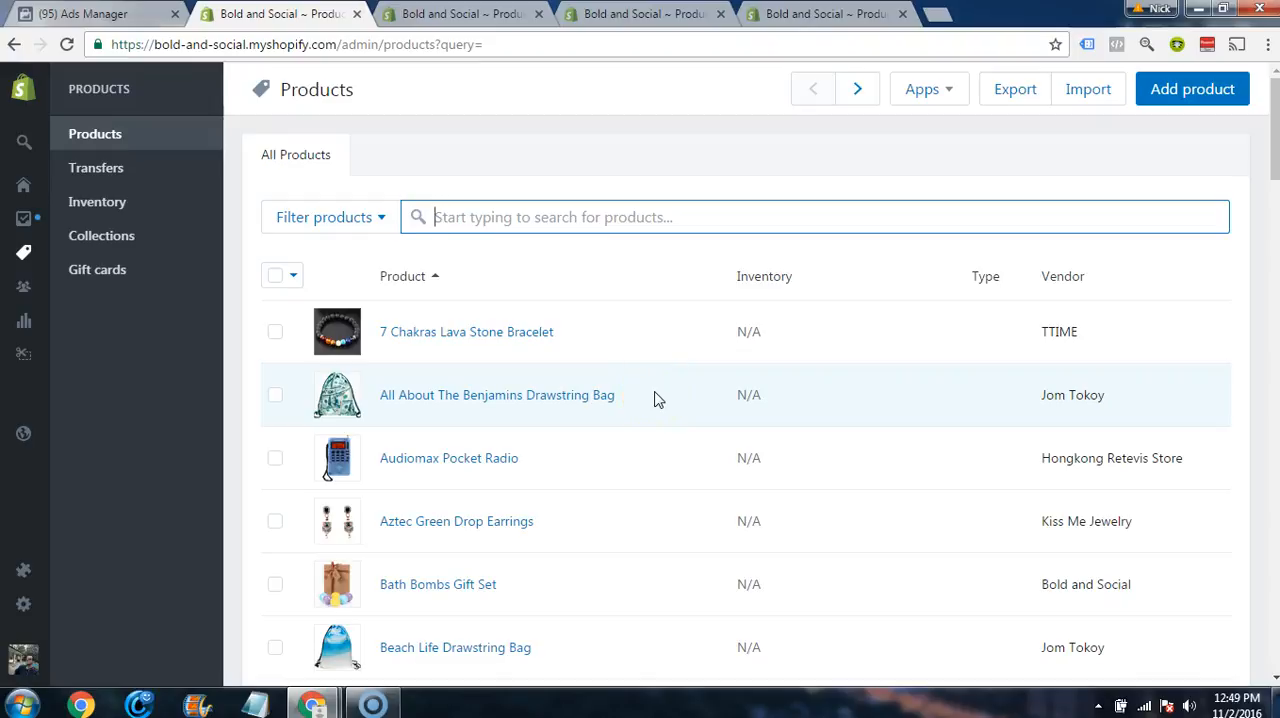
# Step: Switch to Ads Manager to look over the audience list, and return to the Shopify product list
pyautogui.click(85, 13)
pyautogui.scroll(-2, 257, 640)
pyautogui.scroll(2, 420, 280)
pyautogui.click(278, 13)
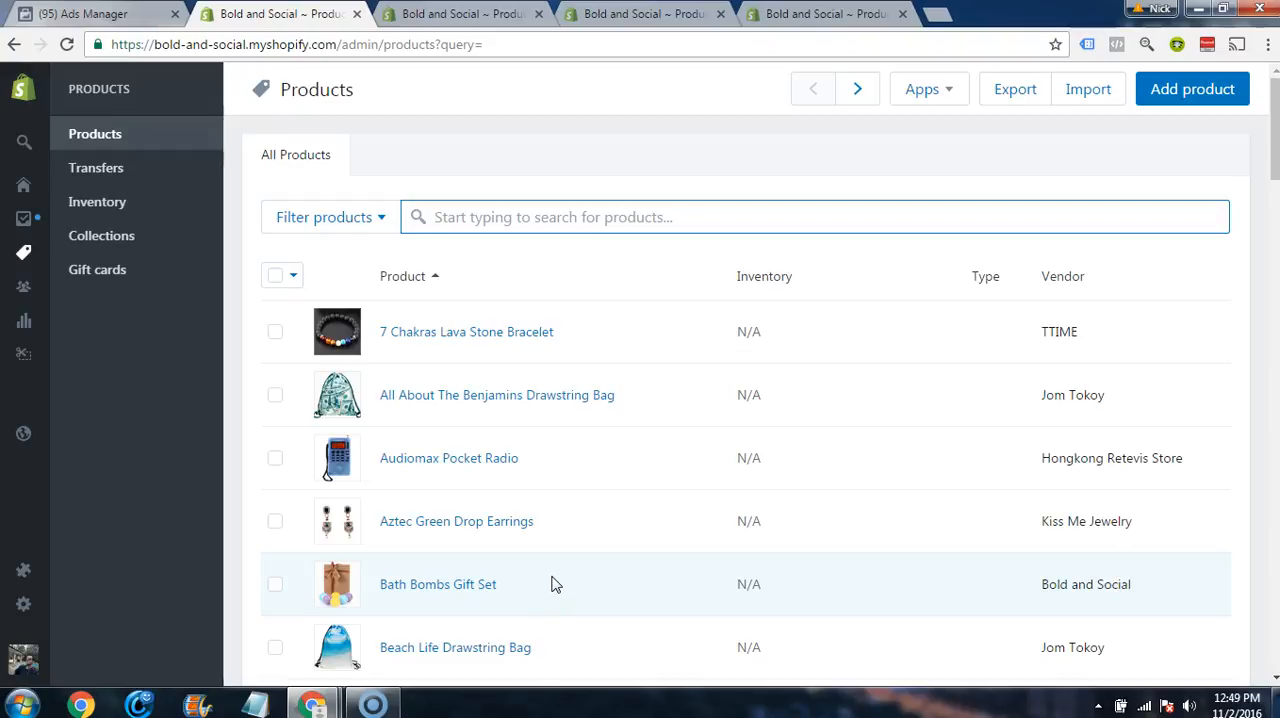
# Step: Compare the rule of the Bohemian Tapestry ATC (No Purchase) audience in Ads Manager with the Bohemian Elephant Print Tapestry product page in Shopify
pyautogui.click(143, 13)
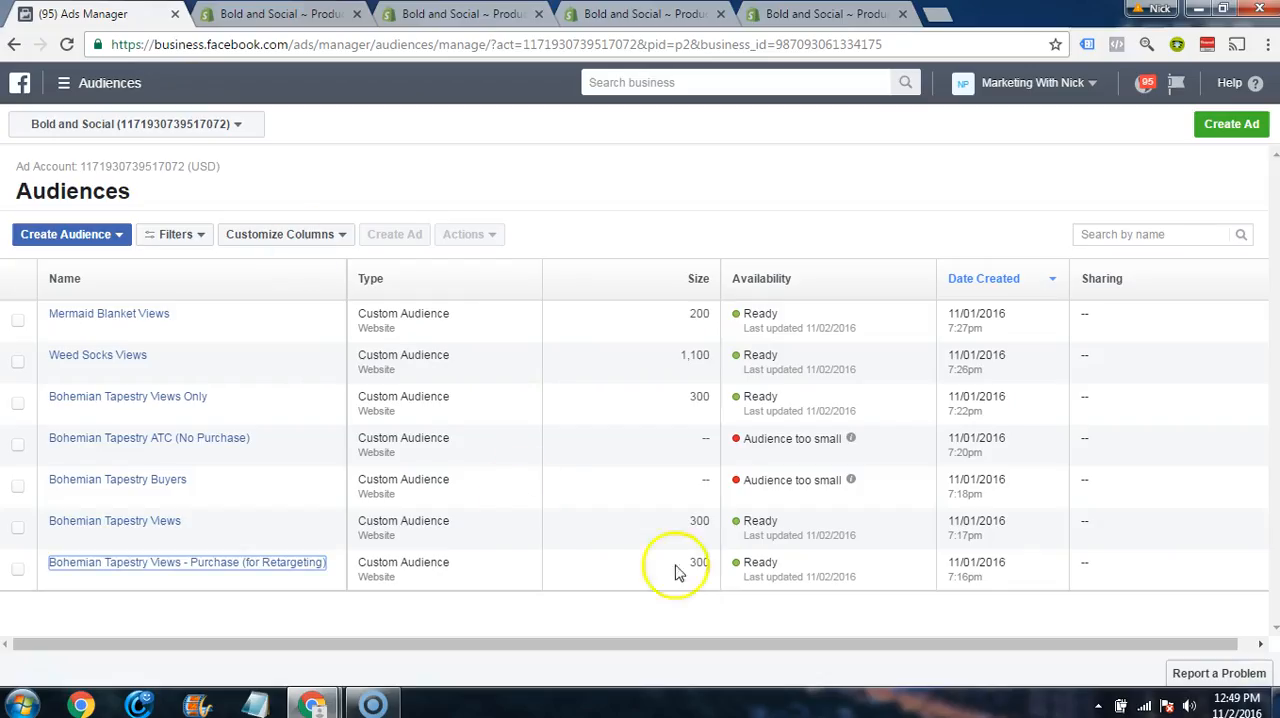
pyautogui.click(202, 440)
pyautogui.click(320, 12)
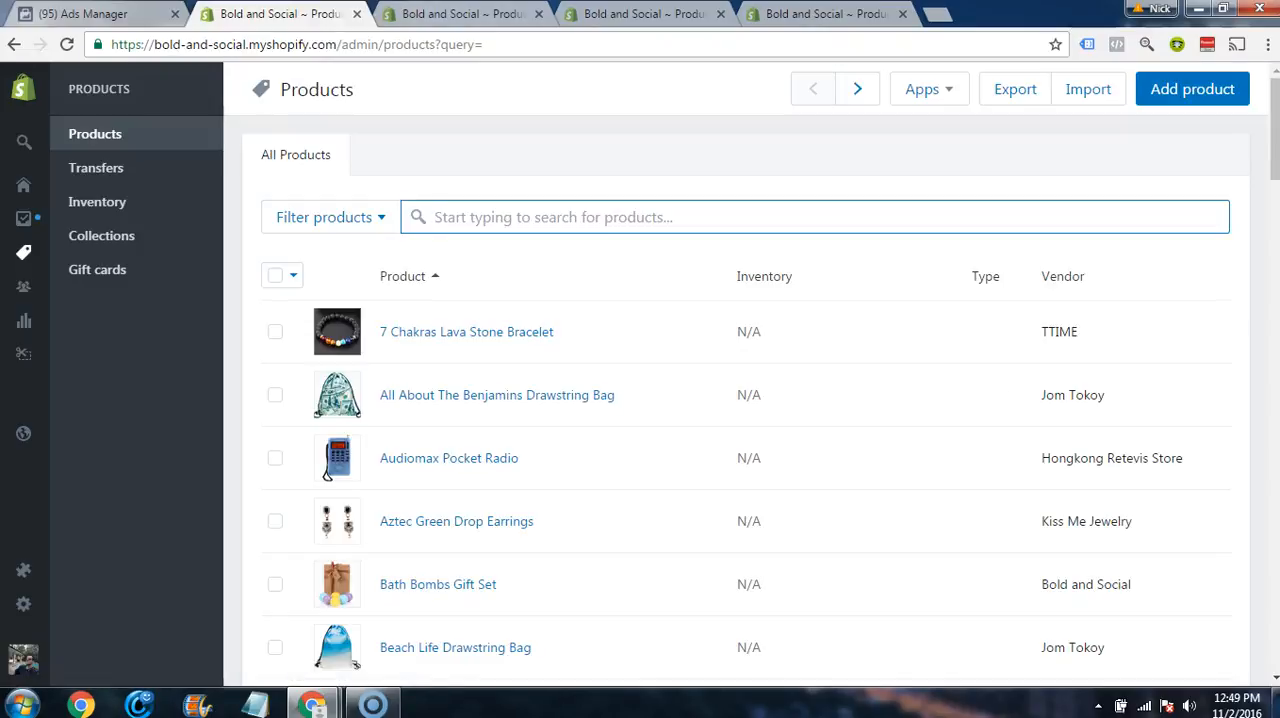
pyautogui.click(455, 22)
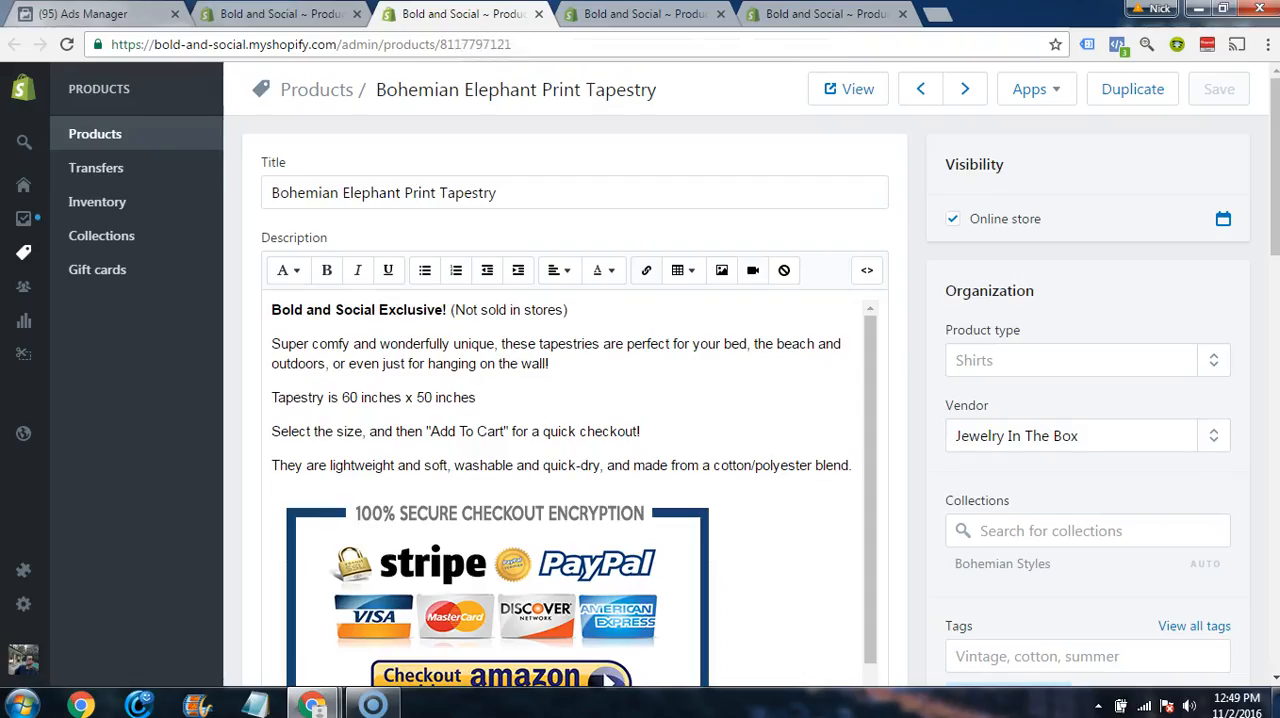
pyautogui.click(165, 22)
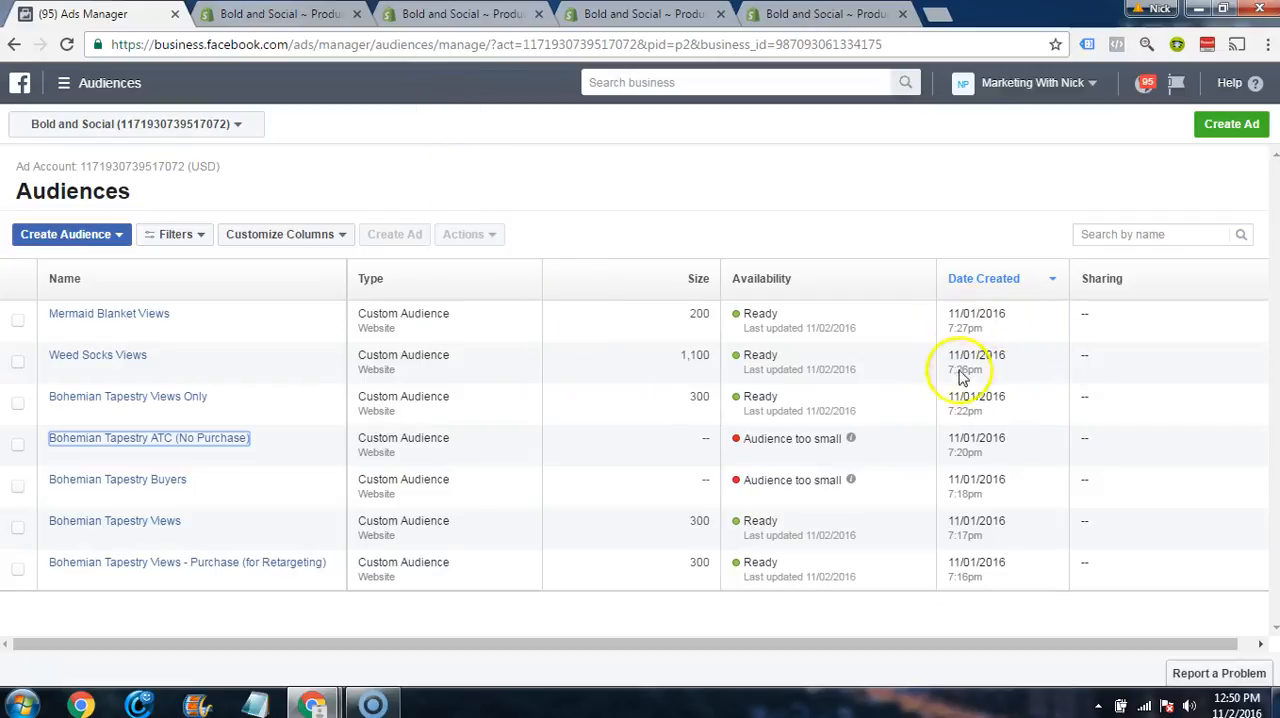
# Step: Check today's date in the system calendar and examine the rule and time span of the Weed Socks Views audience
pyautogui.click(1231, 711)
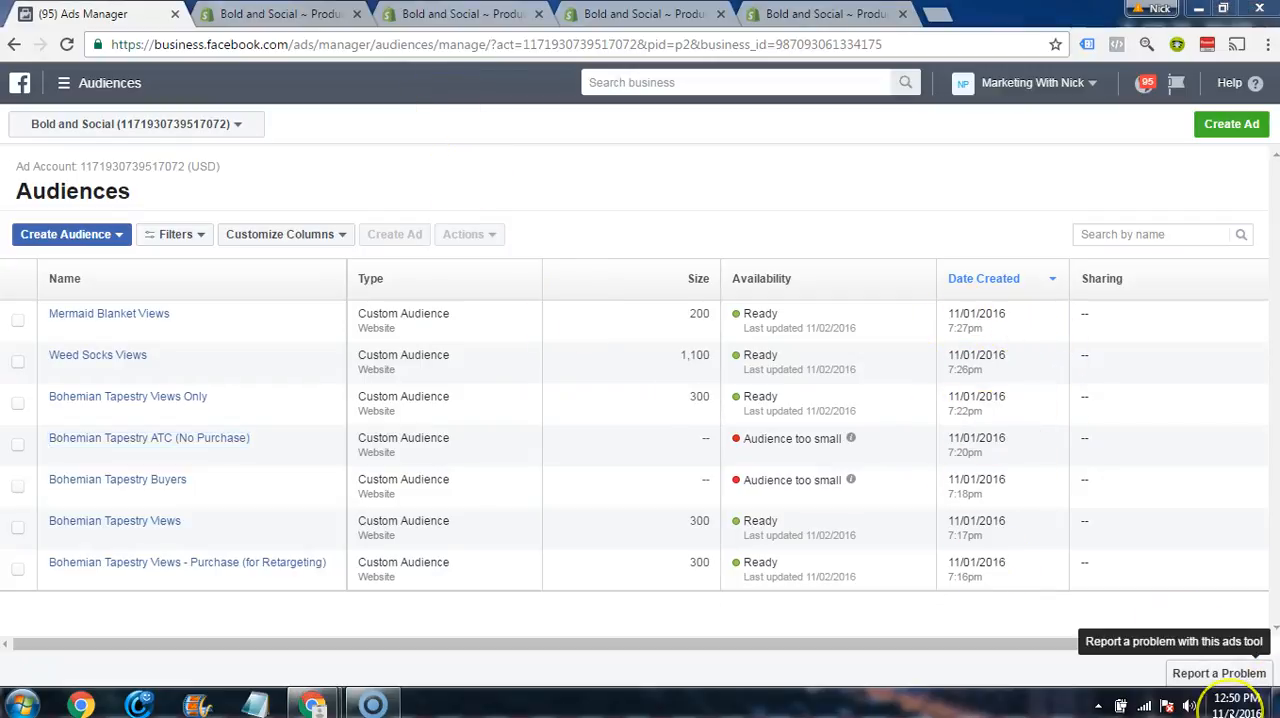
pyautogui.click(1012, 340)
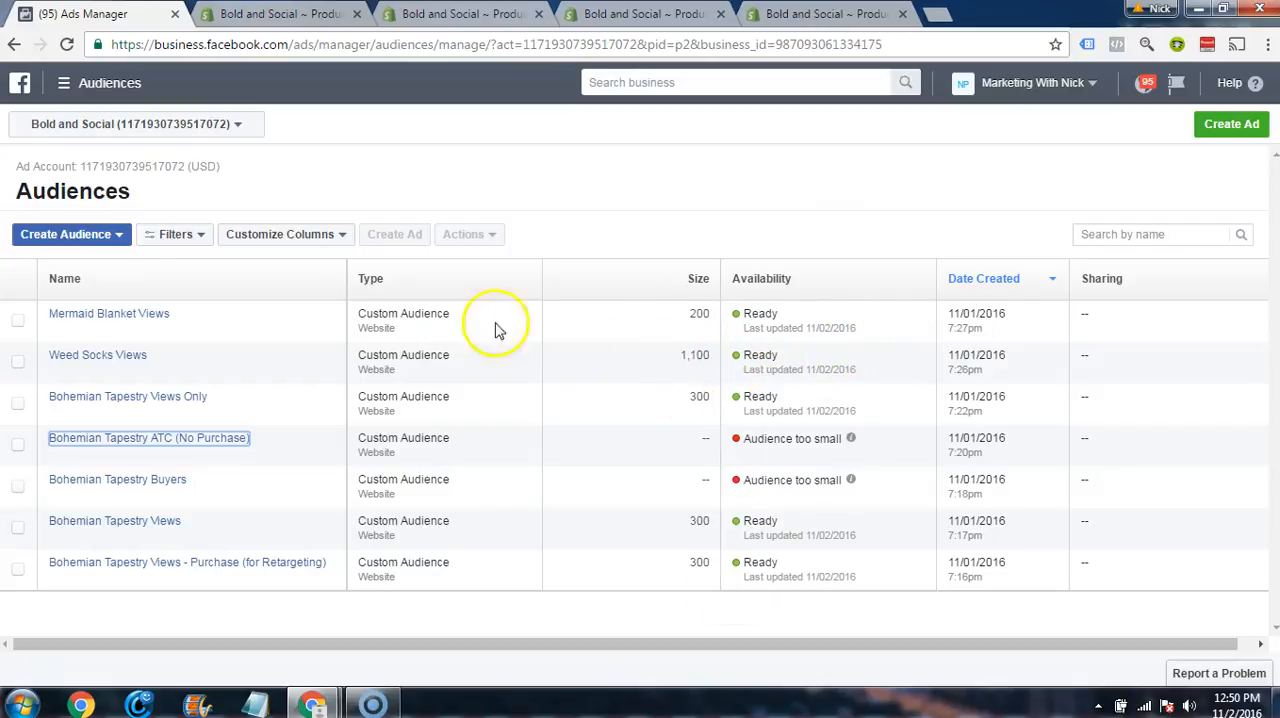
pyautogui.moveTo(122, 368)
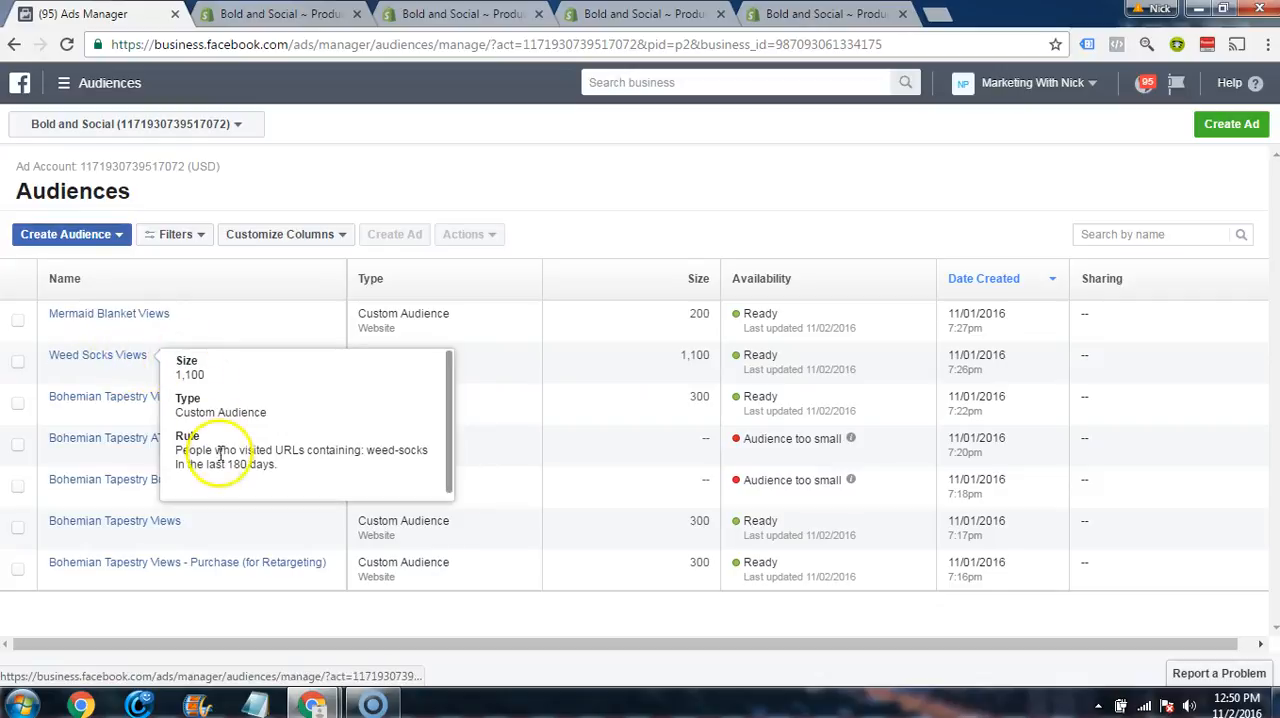
pyautogui.moveTo(273, 465); pyautogui.dragTo(171, 468)
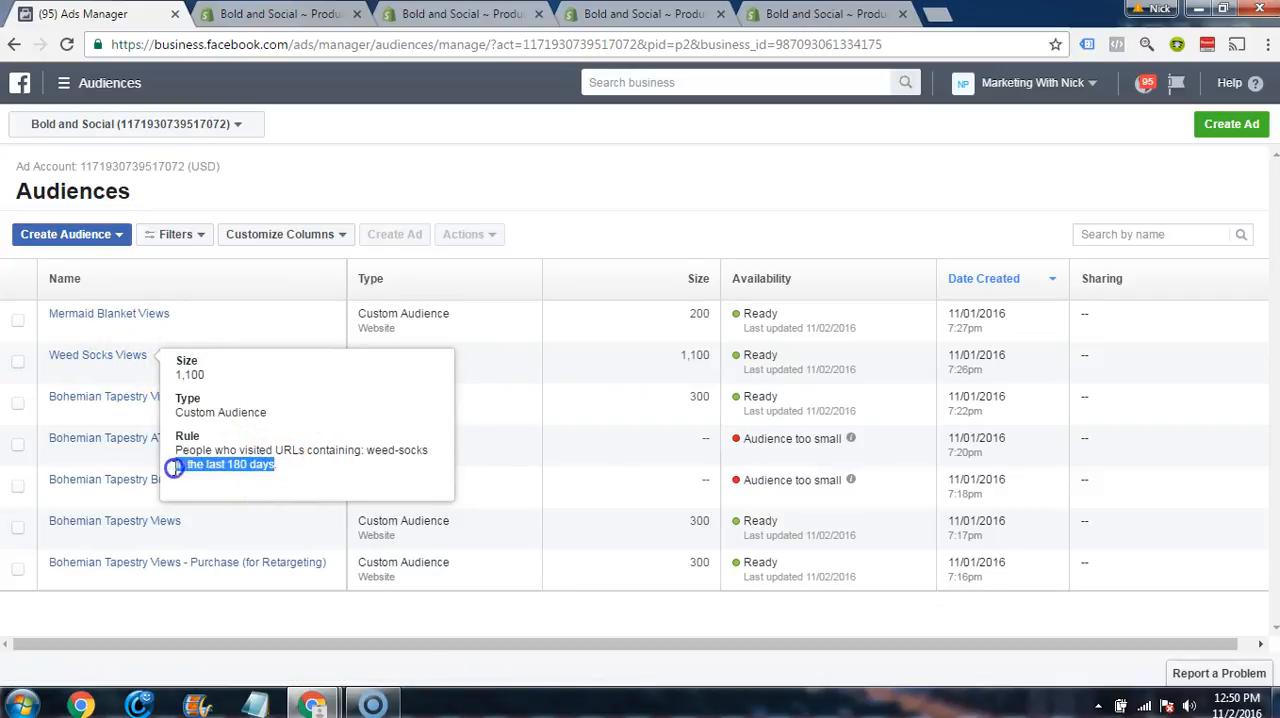
pyautogui.click(285, 468)
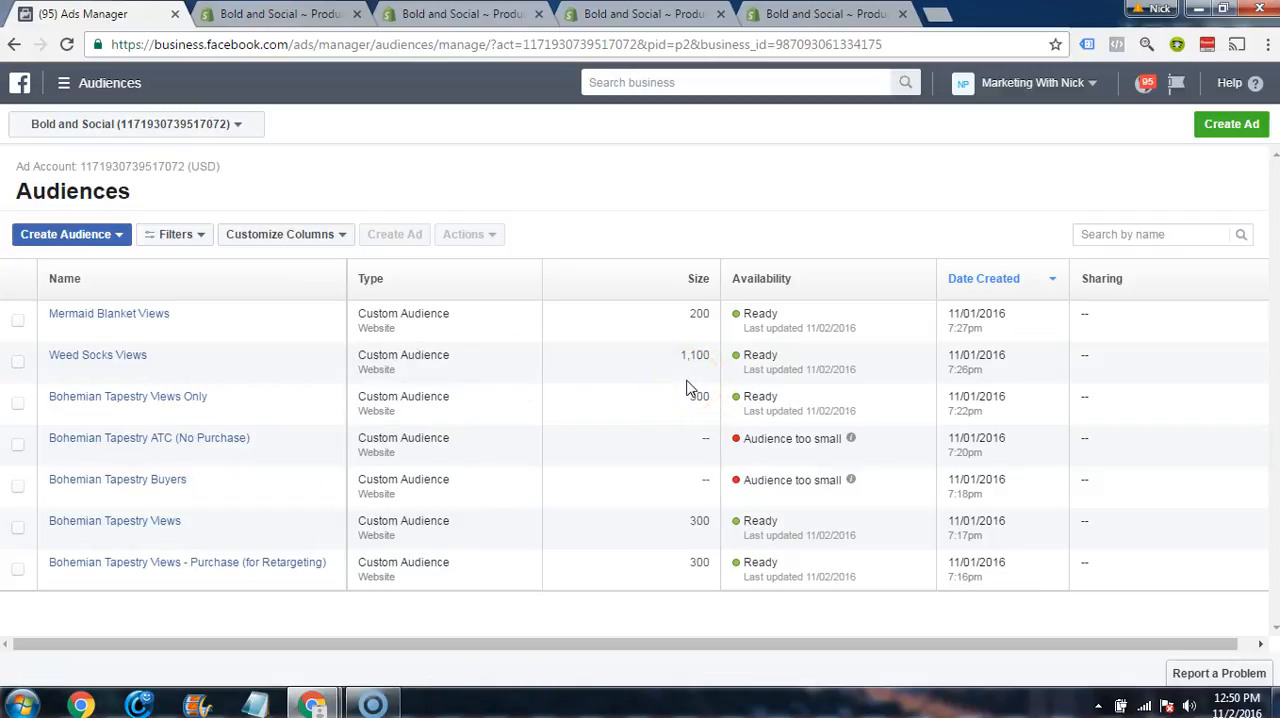
pyautogui.click(665, 338)
pyautogui.moveTo(68, 364)
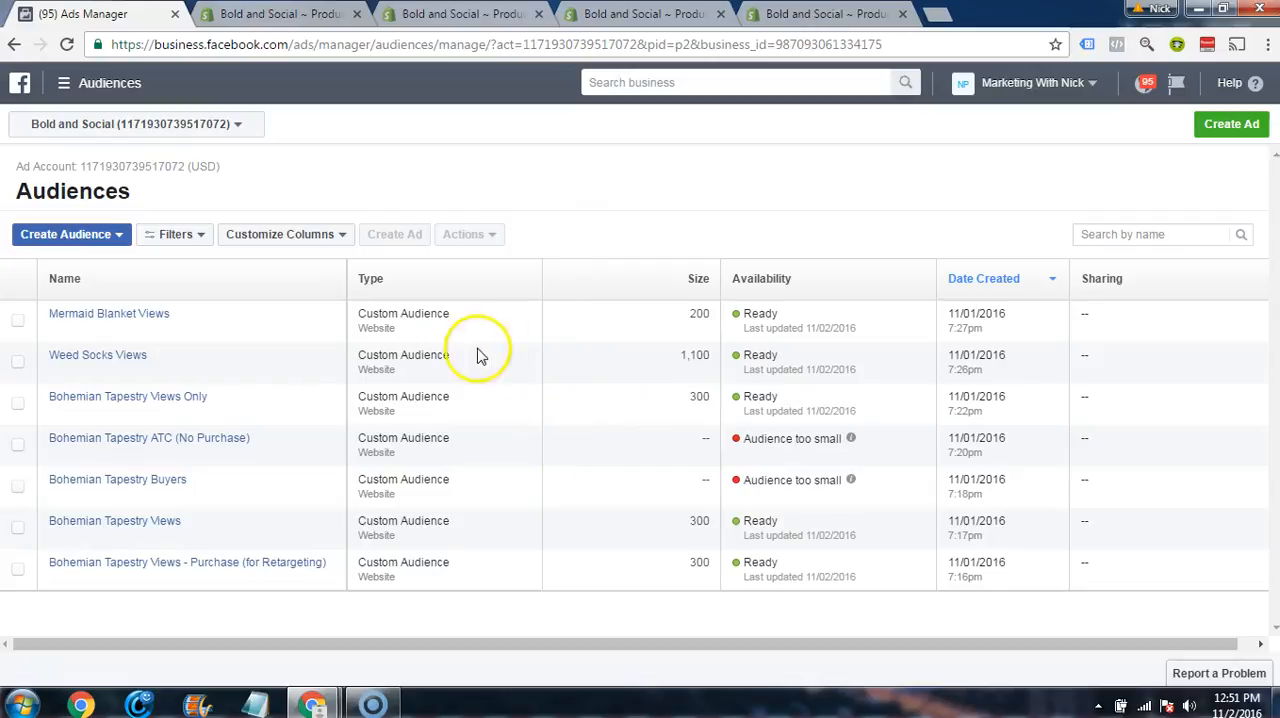
pyautogui.scroll(-2, 257, 566)
pyautogui.scroll(2, 565, 248)
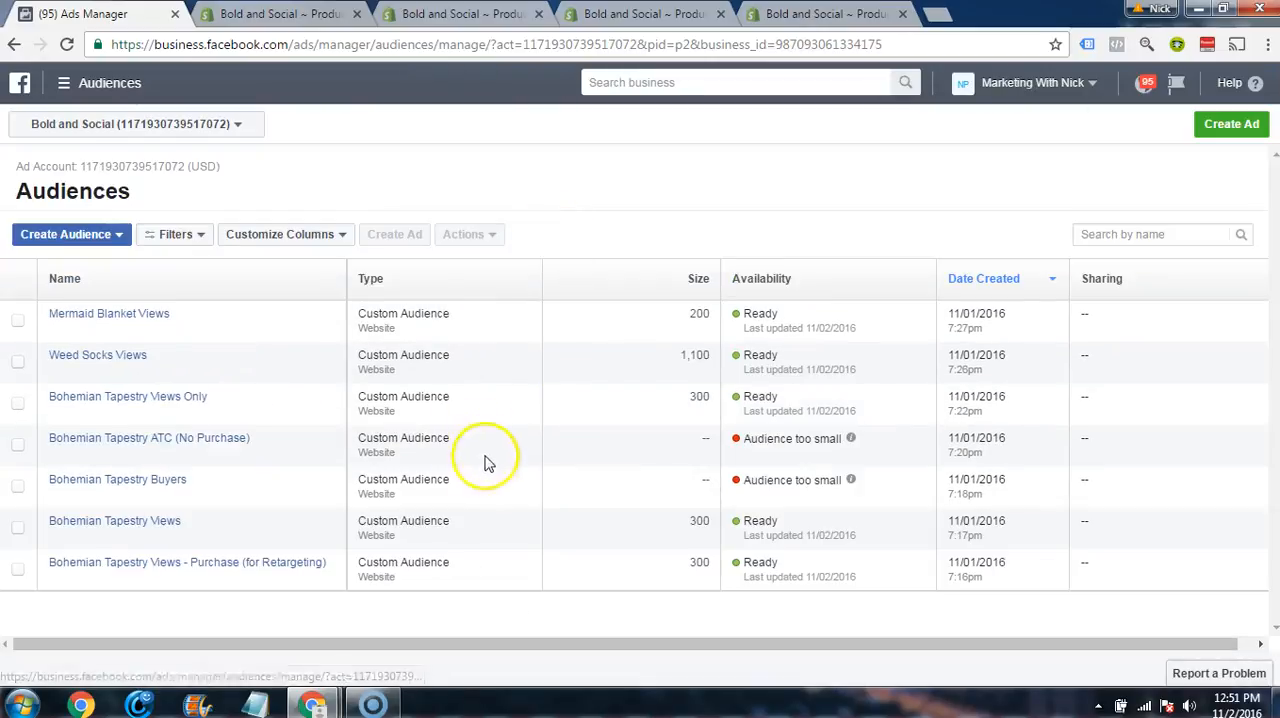
pyautogui.scroll(-1, 220, 400)
pyautogui.scroll(1, 223, 431)
# Step: Start creating a custom audience based on website traffic and check which store pixel it uses
pyautogui.click(112, 240)
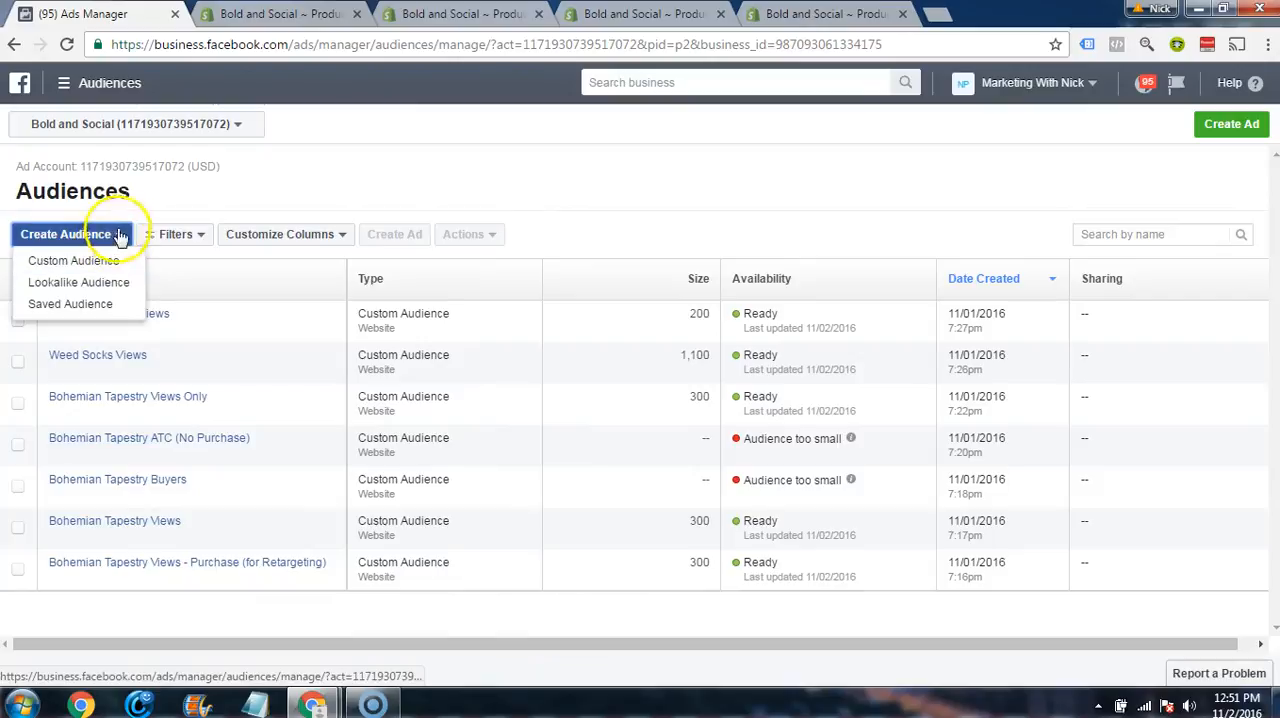
pyautogui.click(140, 211)
pyautogui.click(105, 240)
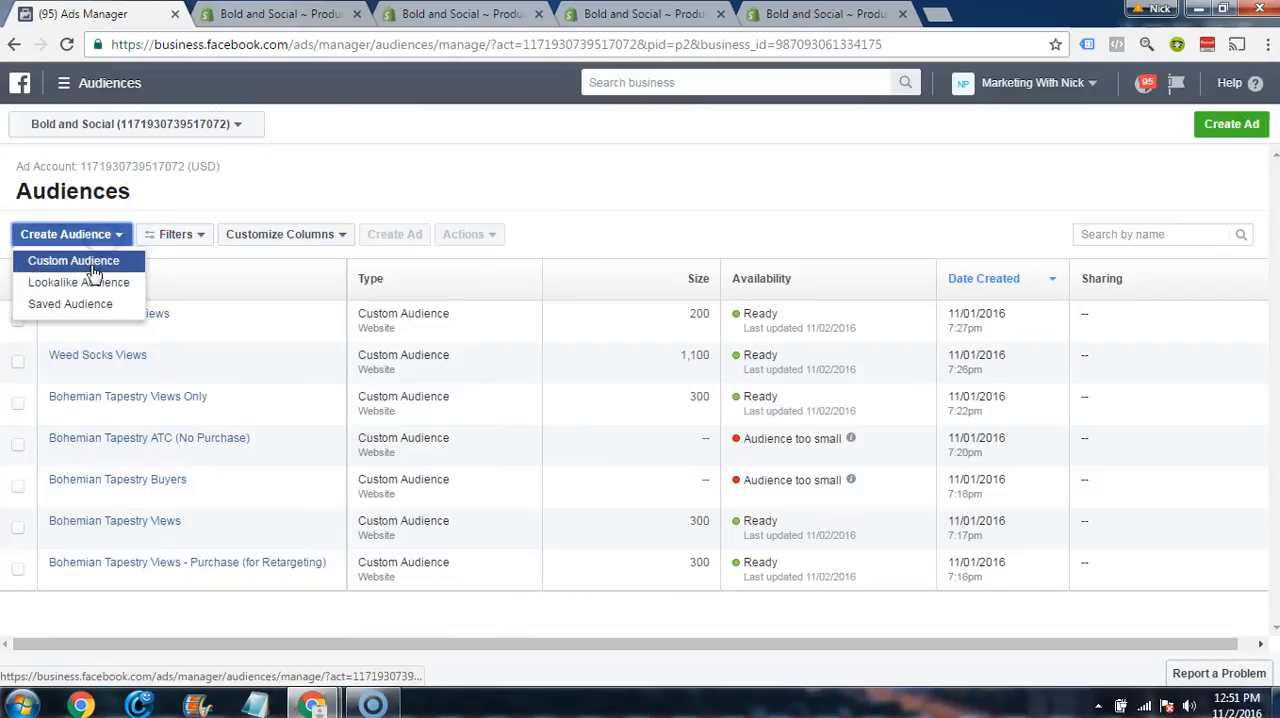
pyautogui.click(82, 262)
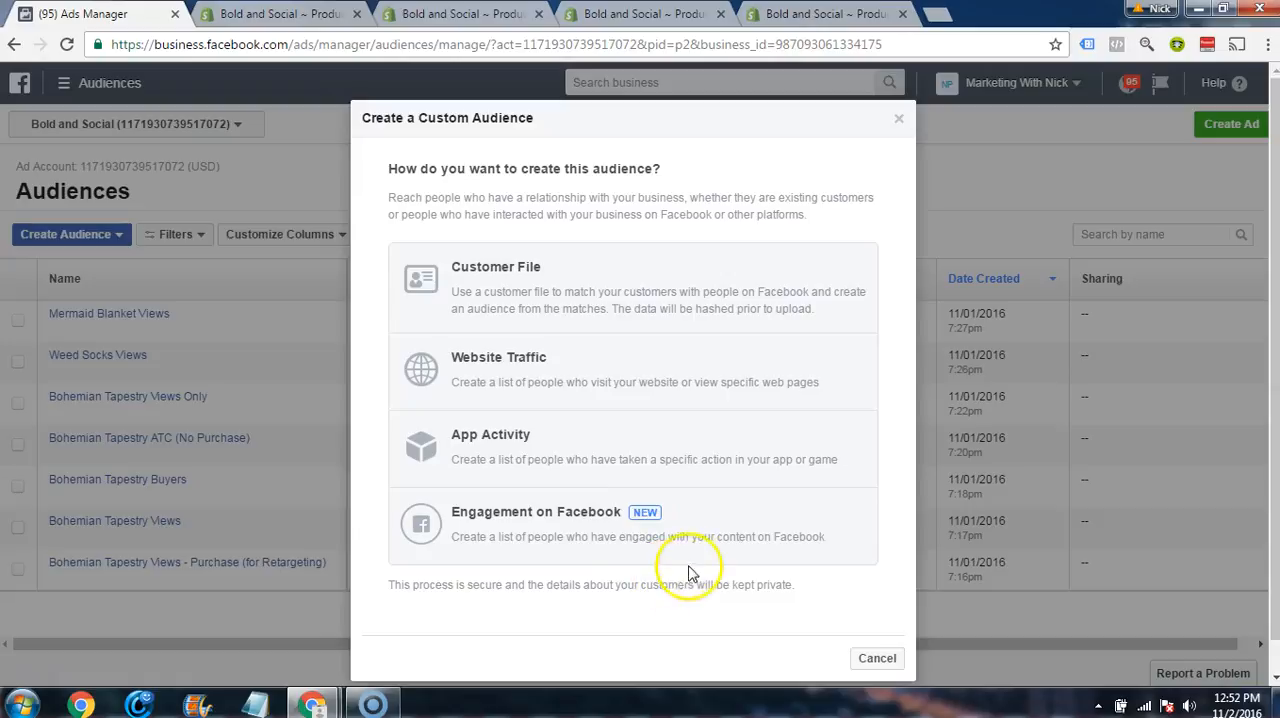
pyautogui.click(566, 365)
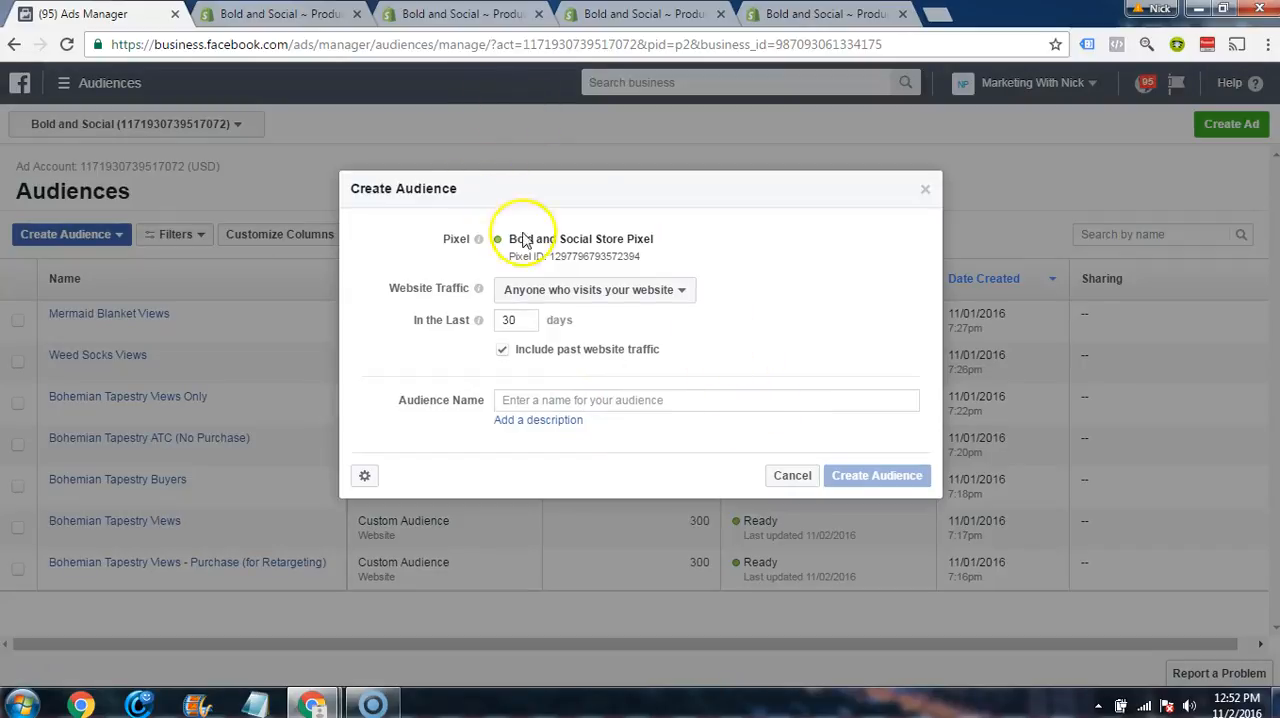
pyautogui.click(549, 395)
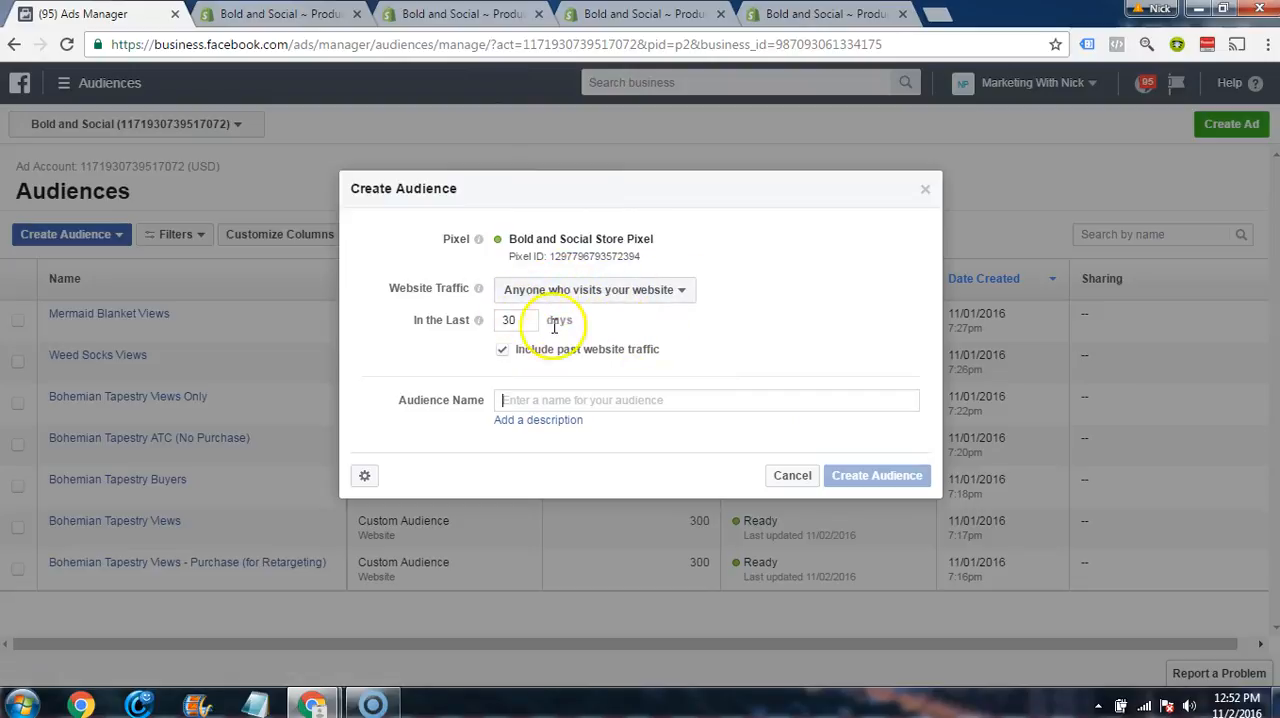
pyautogui.moveTo(515, 240); pyautogui.dragTo(647, 247)
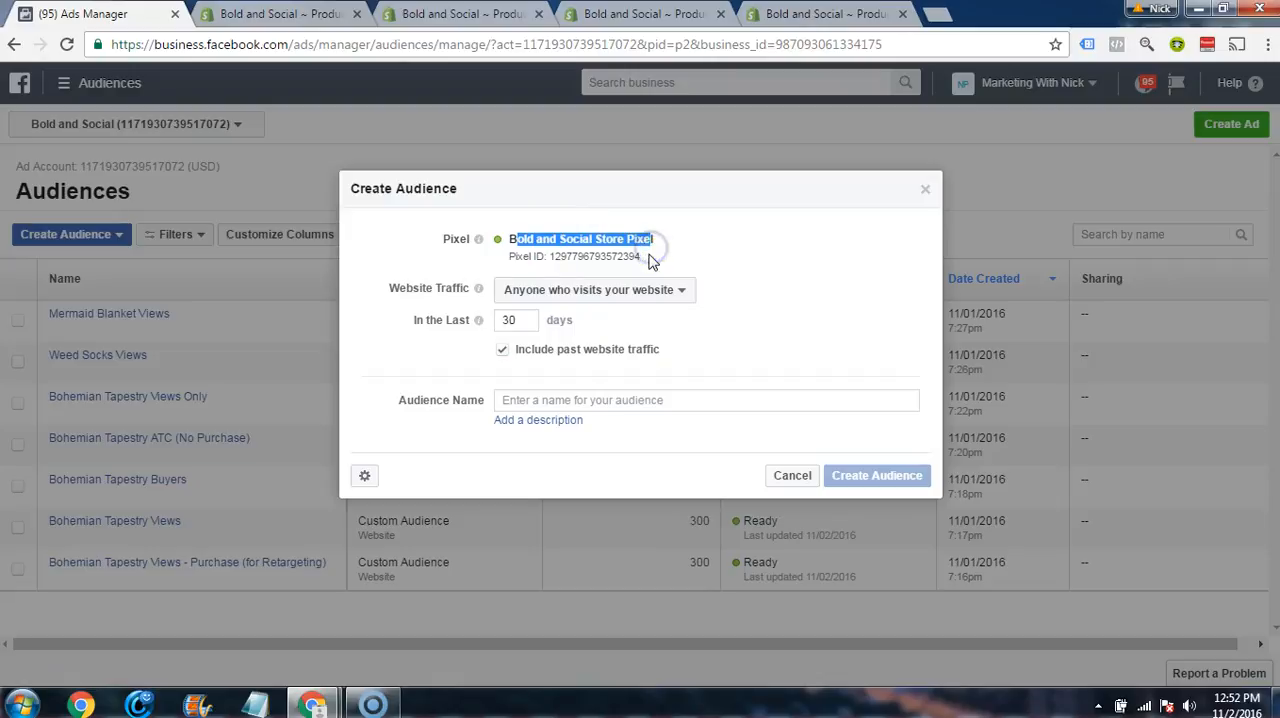
# Step: Examine the new audience's store pixel, website traffic option, time span and name field
pyautogui.click(703, 308)
pyautogui.click(665, 291)
pyautogui.click(663, 294)
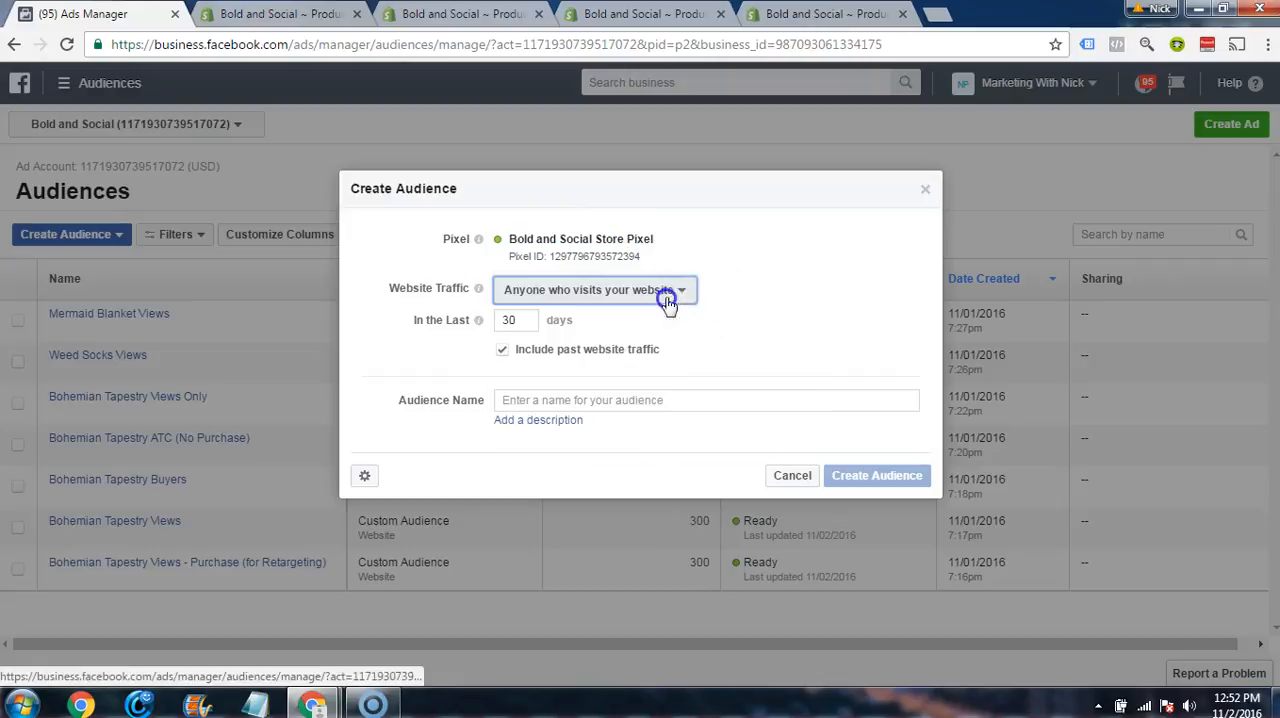
pyautogui.moveTo(510, 240); pyautogui.dragTo(621, 240)
pyautogui.click(569, 399)
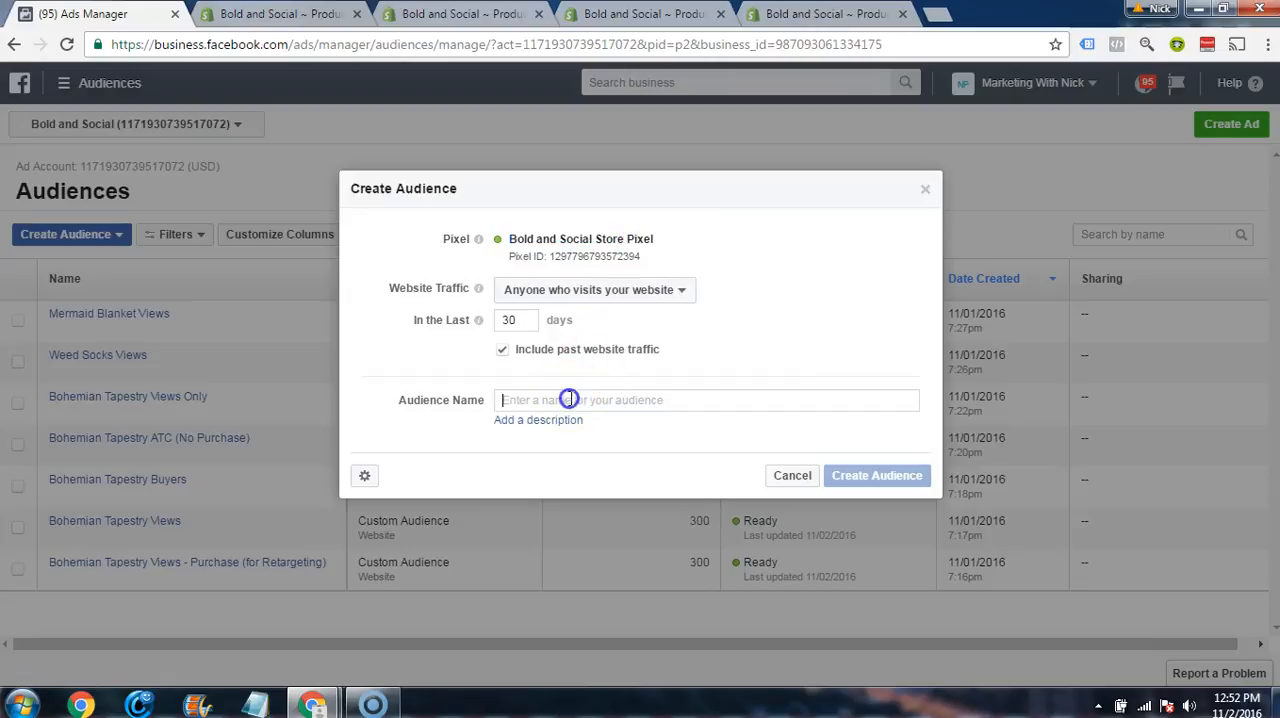
pyautogui.doubleClick(517, 322)
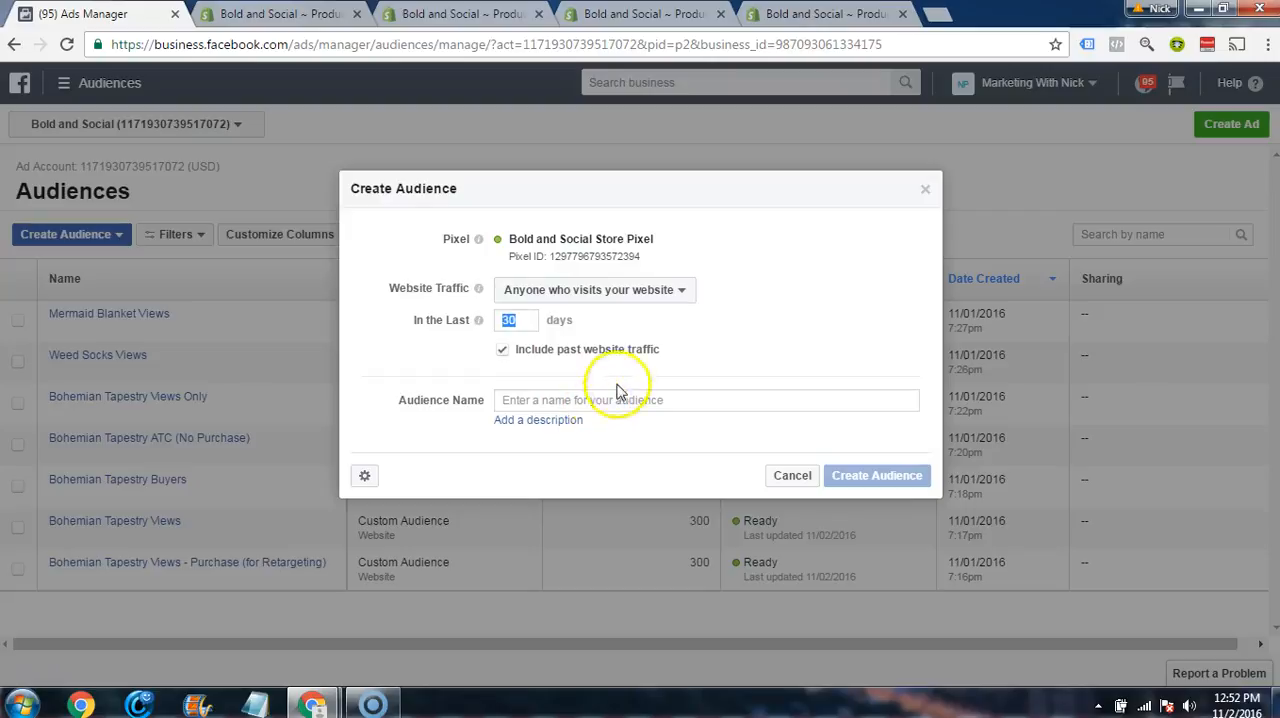
pyautogui.click(713, 325)
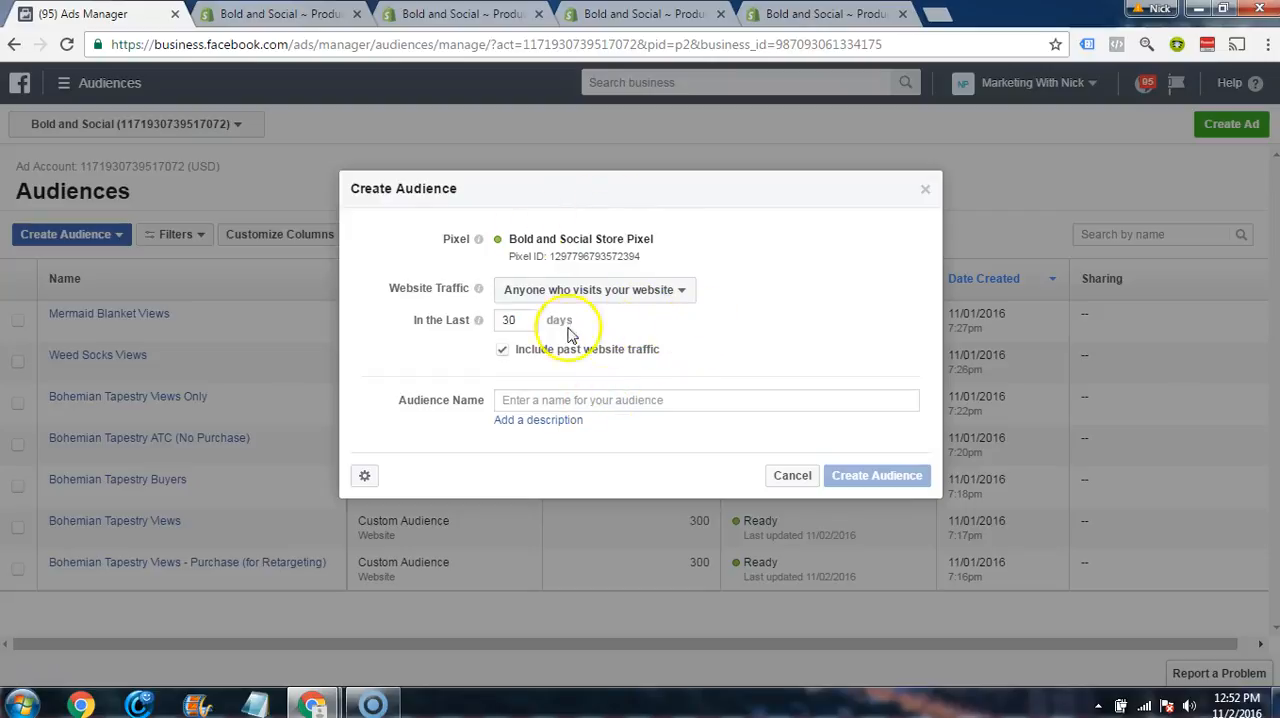
pyautogui.click(843, 341)
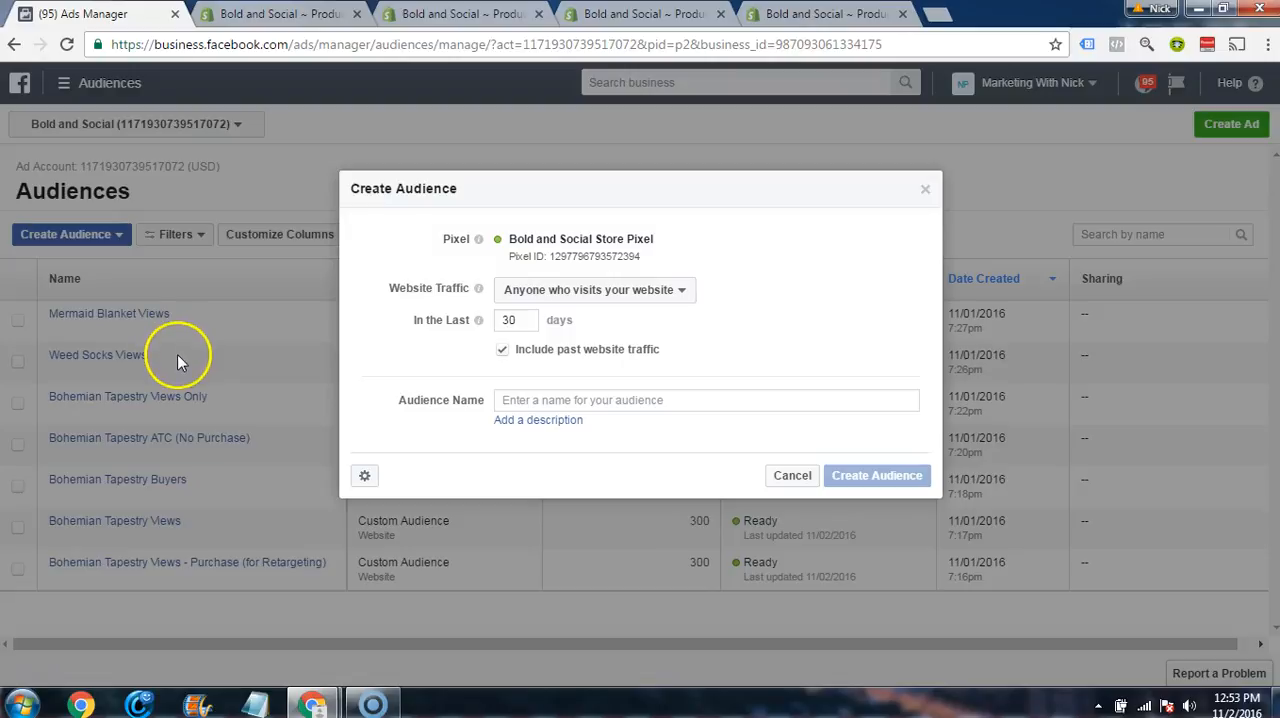
# Step: Set the audience's website traffic to Custom Combination and check the condition type for included traffic
pyautogui.click(591, 290)
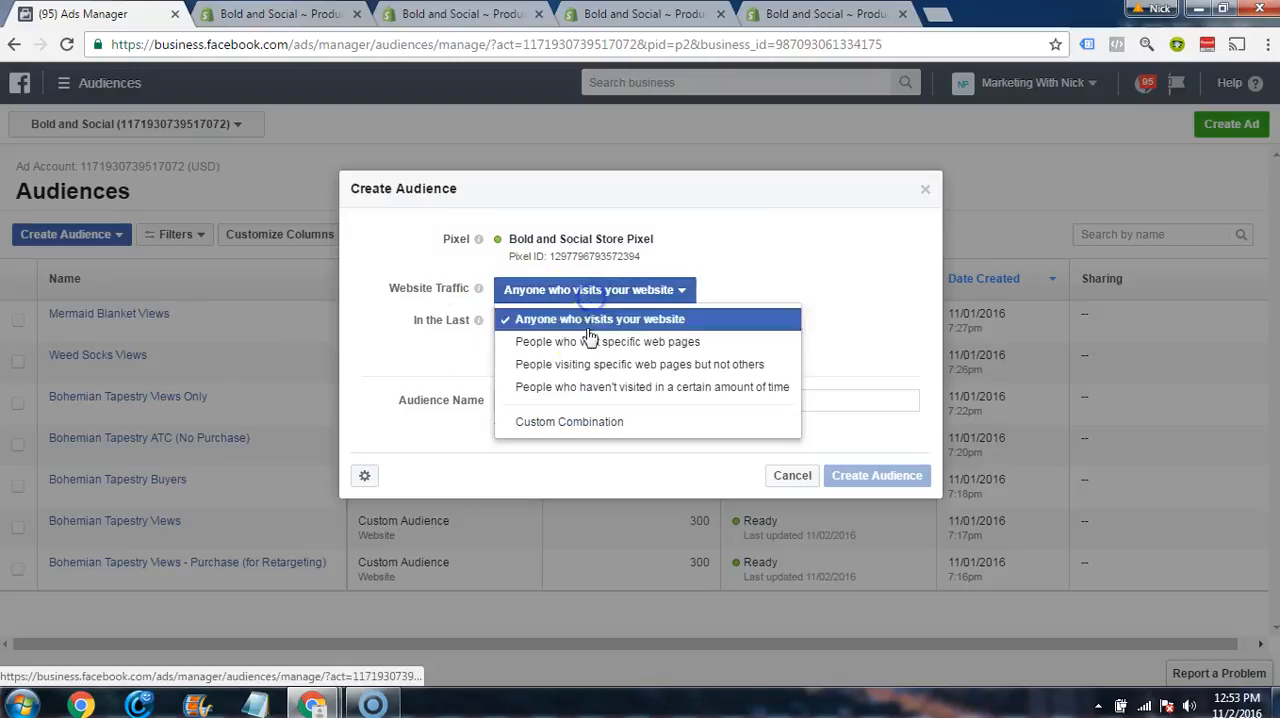
pyautogui.click(594, 424)
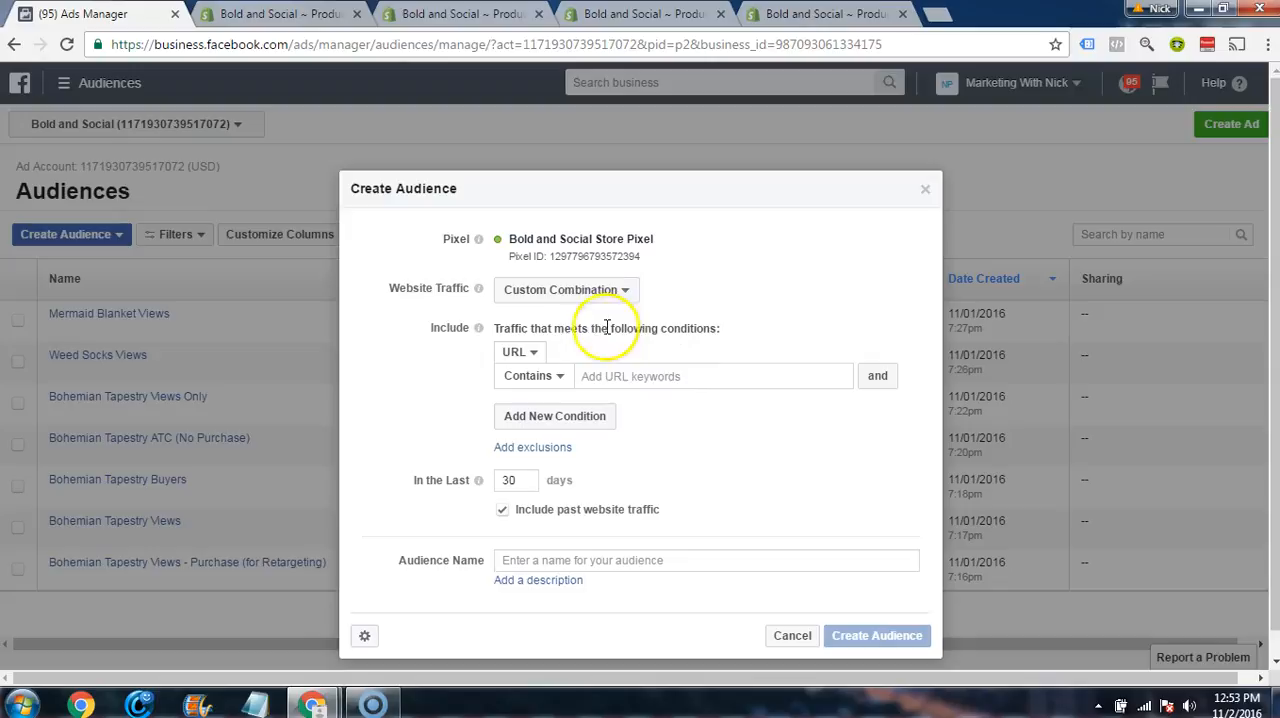
pyautogui.click(535, 353)
pyautogui.click(609, 346)
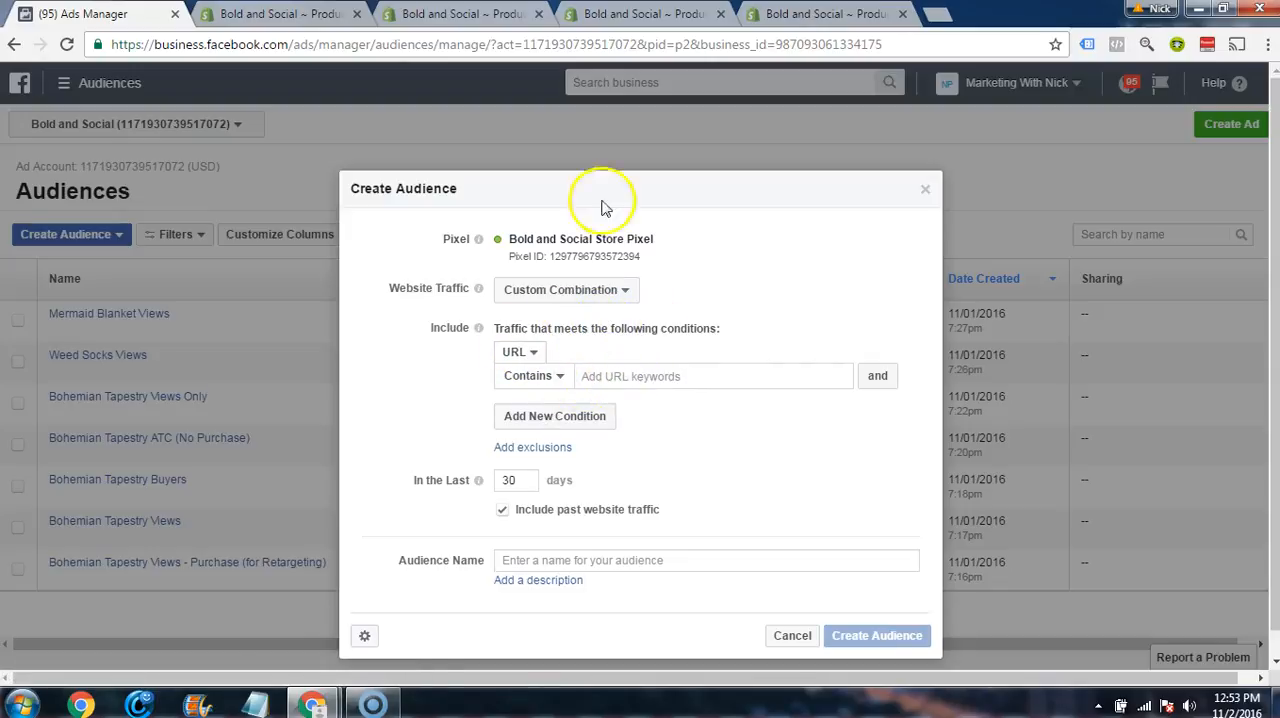
# Step: View the Bohemian Elephant Print Tapestry on the online store, copy bohemian-elephant-print-tapestries from its URL, and close the store page
pyautogui.click(427, 10)
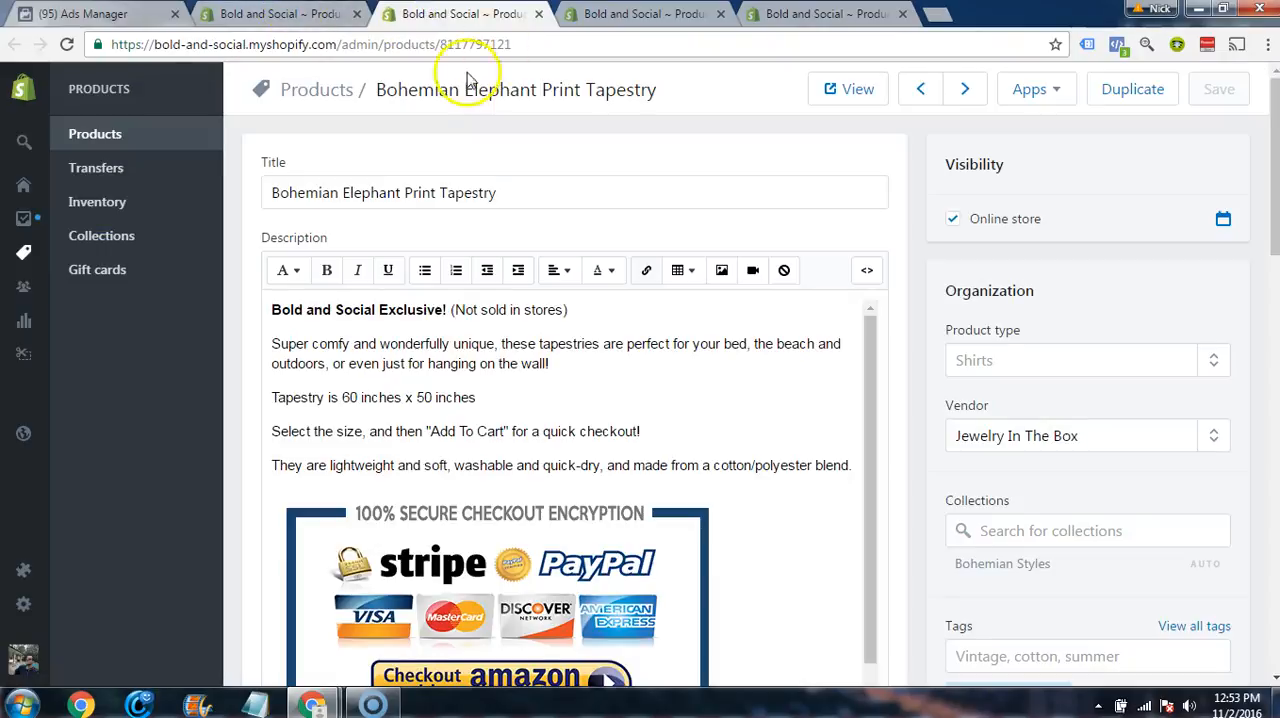
pyautogui.click(846, 88)
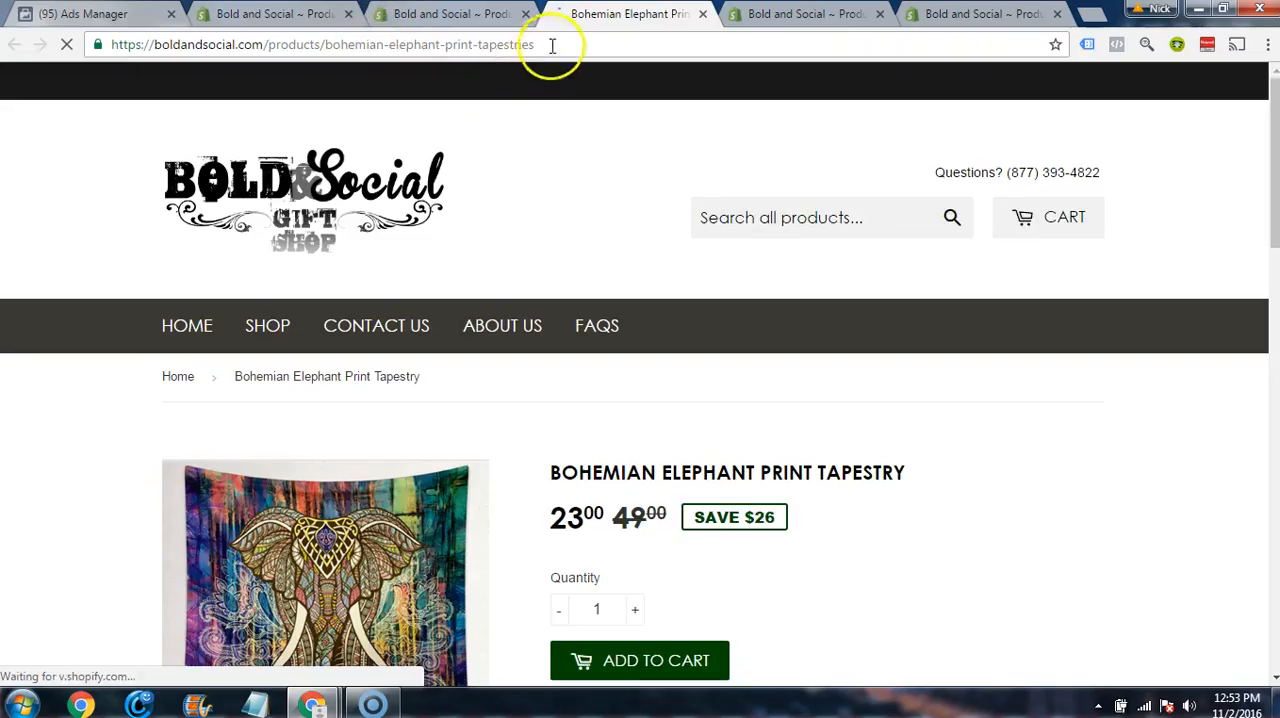
pyautogui.moveTo(534, 44); pyautogui.dragTo(326, 49)
pyautogui.hotkey('ctrl', 'c')
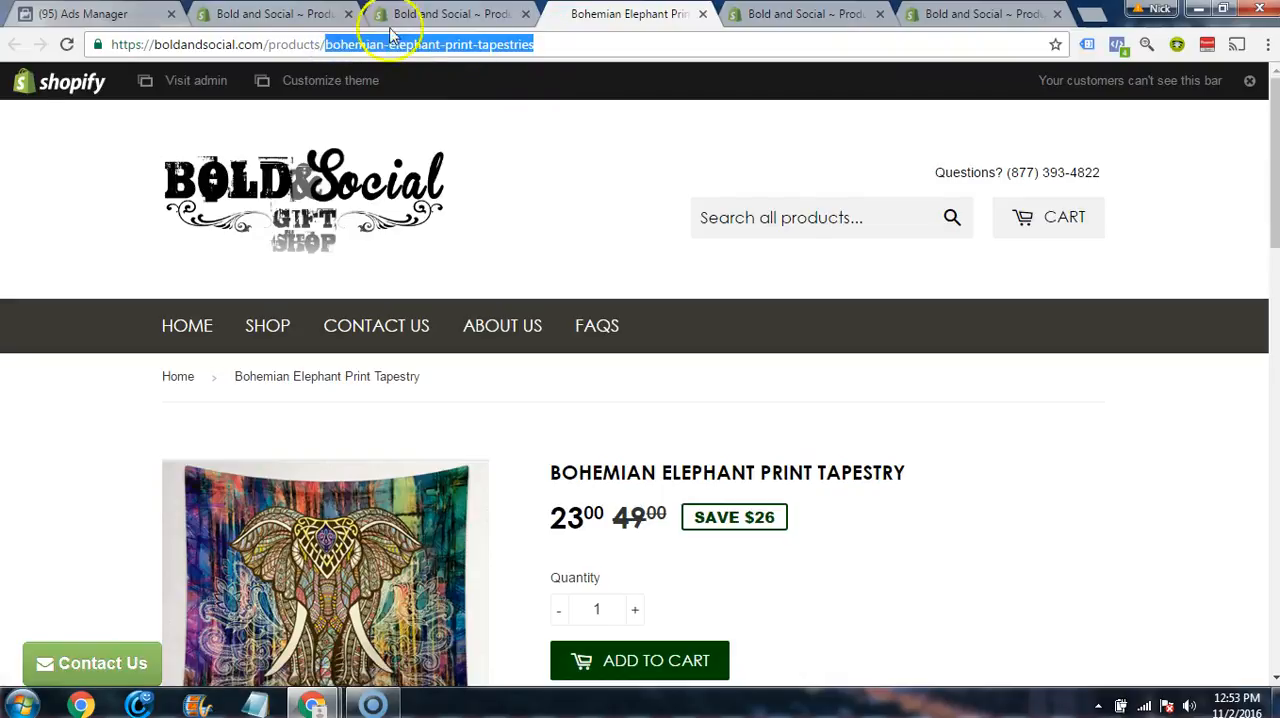
pyautogui.click(702, 14)
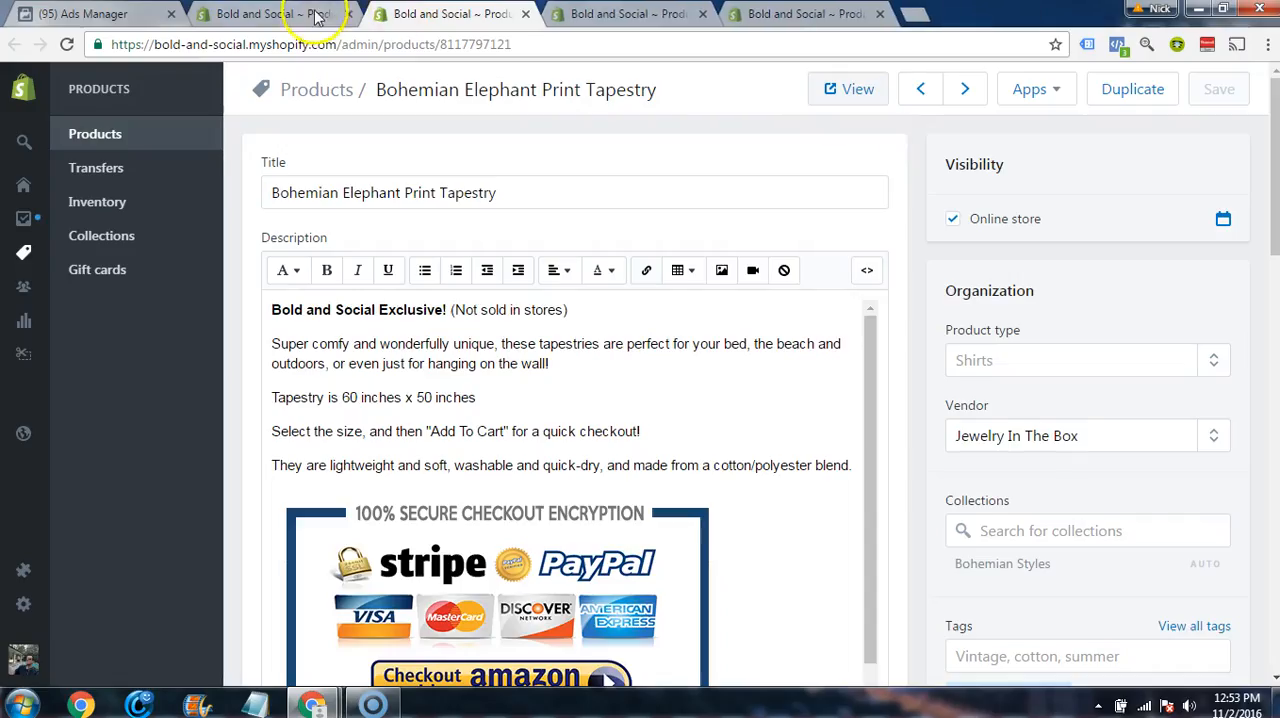
# Step: Return to Ads Manager and include traffic whose URL contains bohemian-elephant-print-tapestries
pyautogui.click(305, 16)
pyautogui.click(95, 14)
pyautogui.click(648, 373)
pyautogui.hotkey('ctrl', 'v')
pyautogui.click(702, 421)
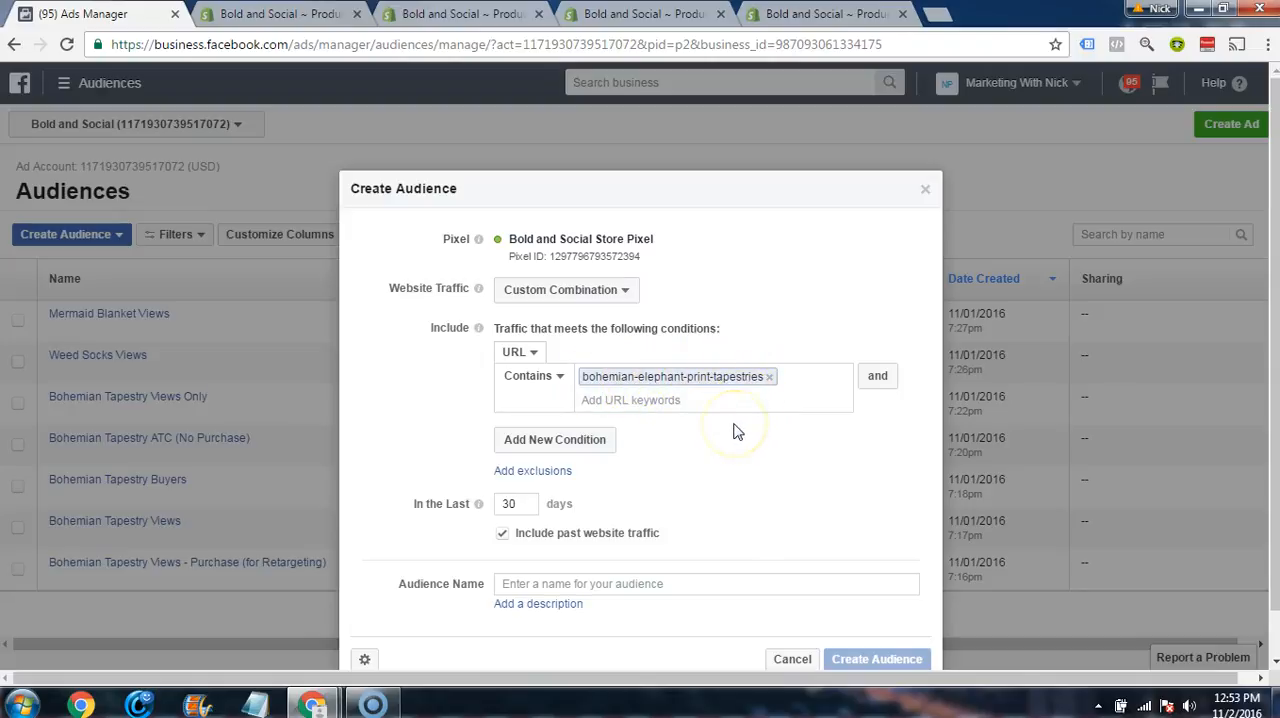
# Step: Set the audience's time span to the last 180 days
pyautogui.scroll(-1, 737, 430)
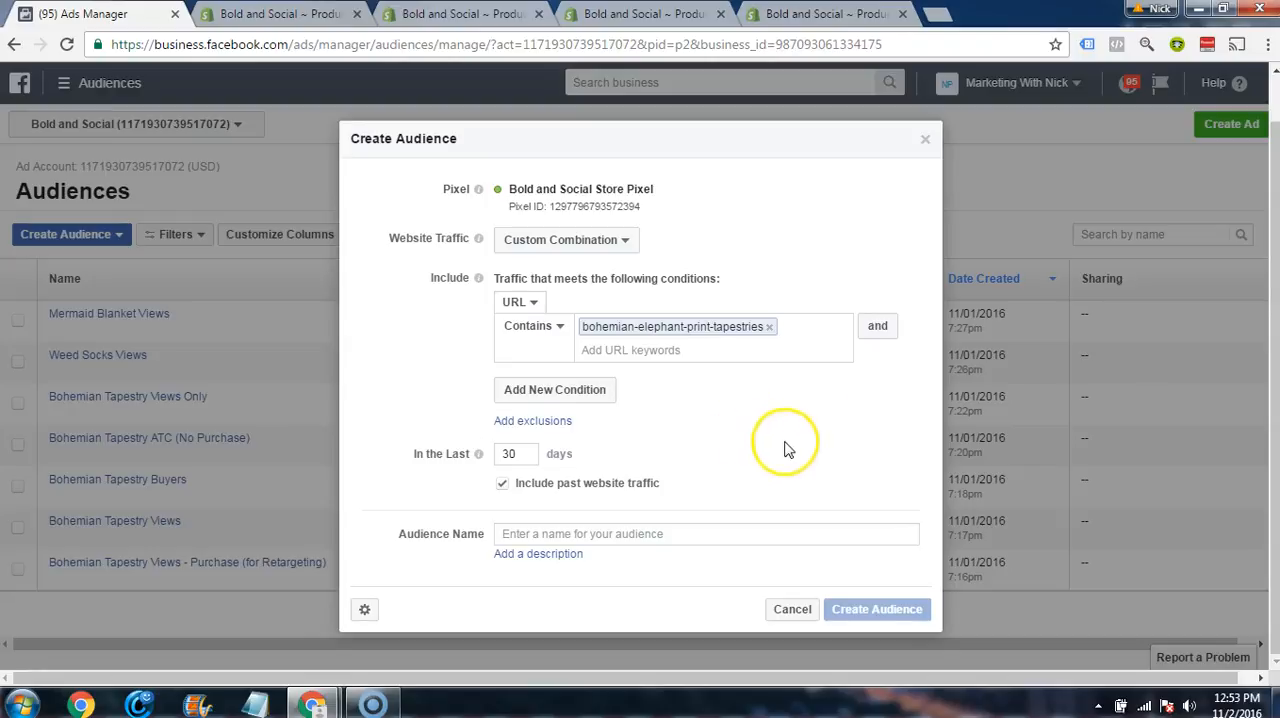
pyautogui.doubleClick(529, 457)
pyautogui.write('180')
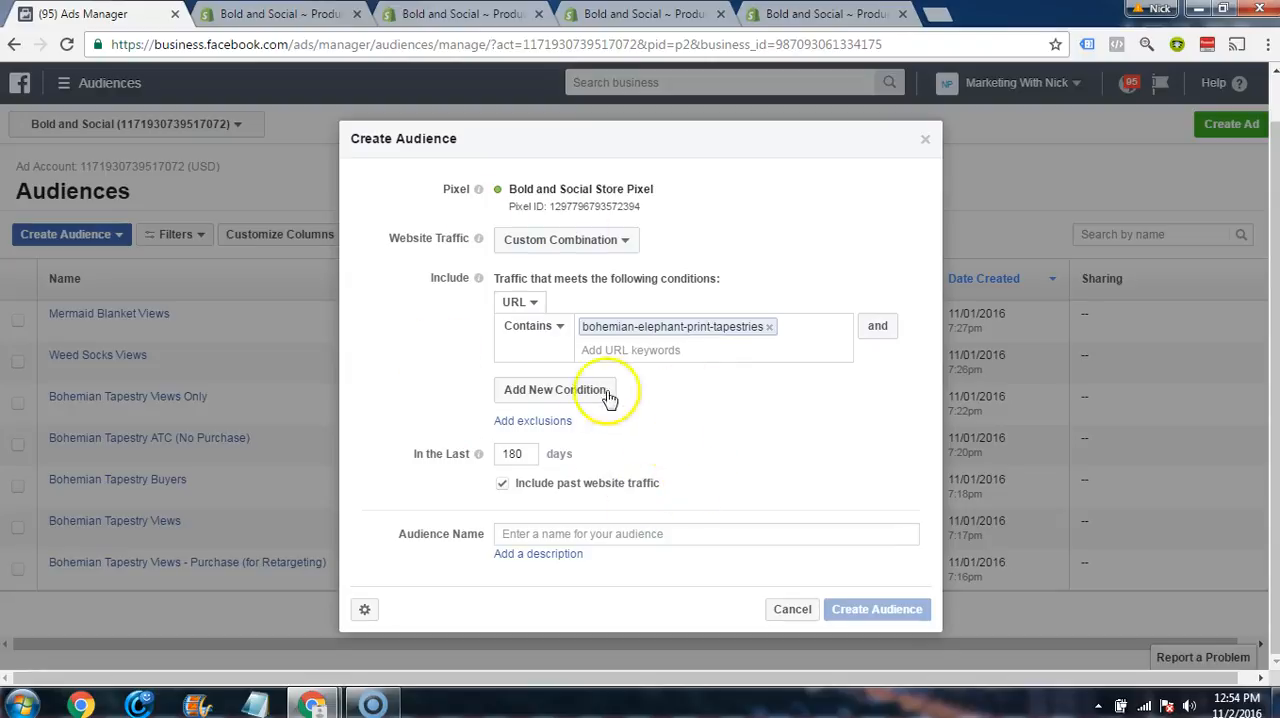
pyautogui.click(700, 392)
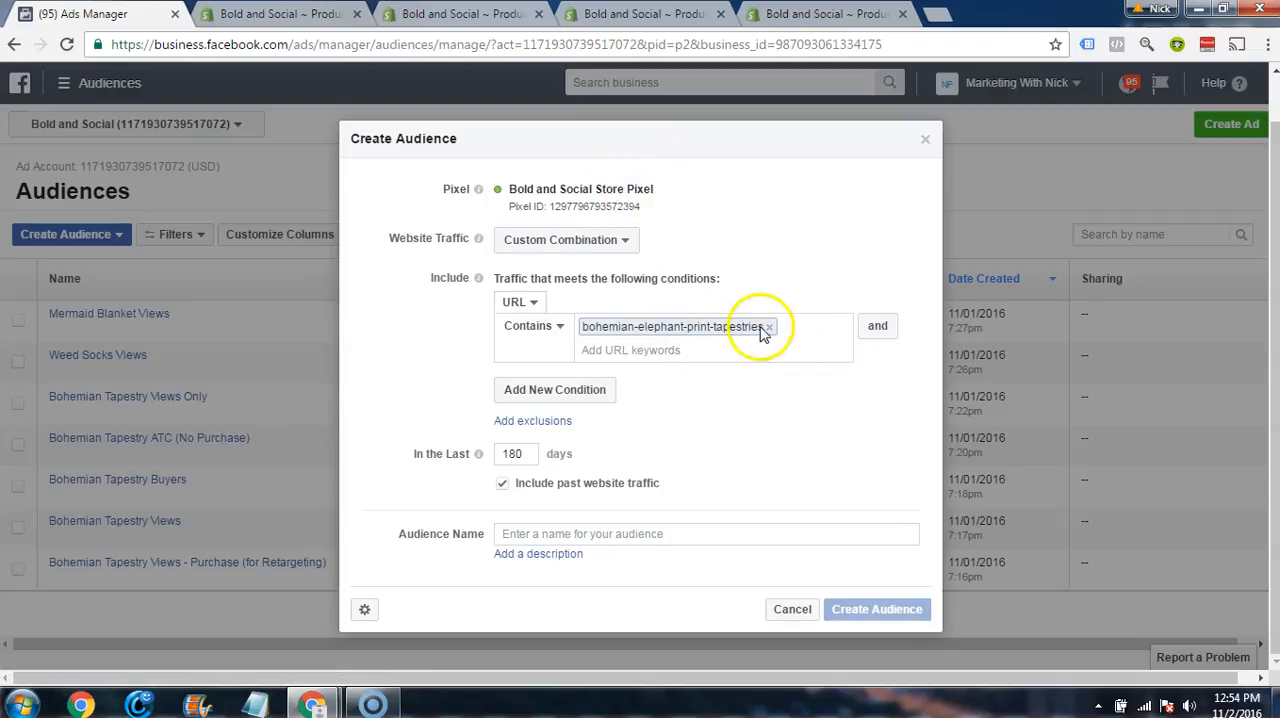
# Step: Name the audience Tapestry Views, create it, and check its availability in the audience list
pyautogui.click(620, 538)
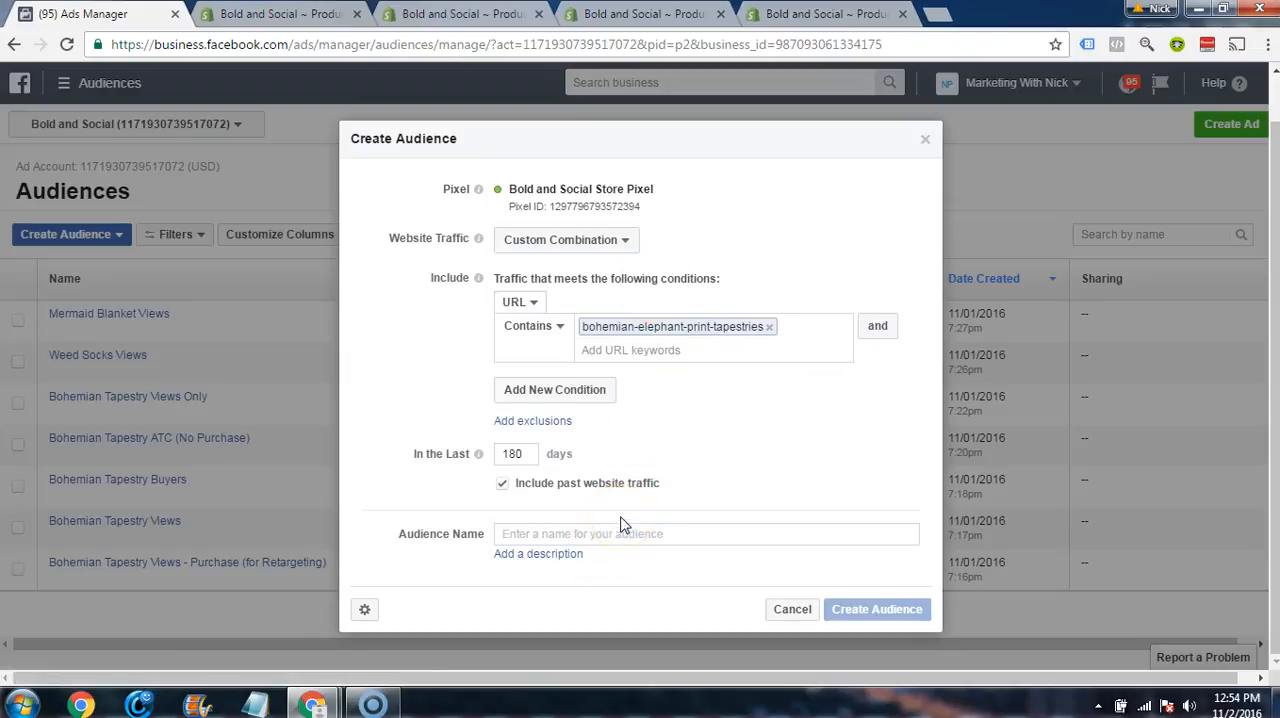
pyautogui.write('Tes')
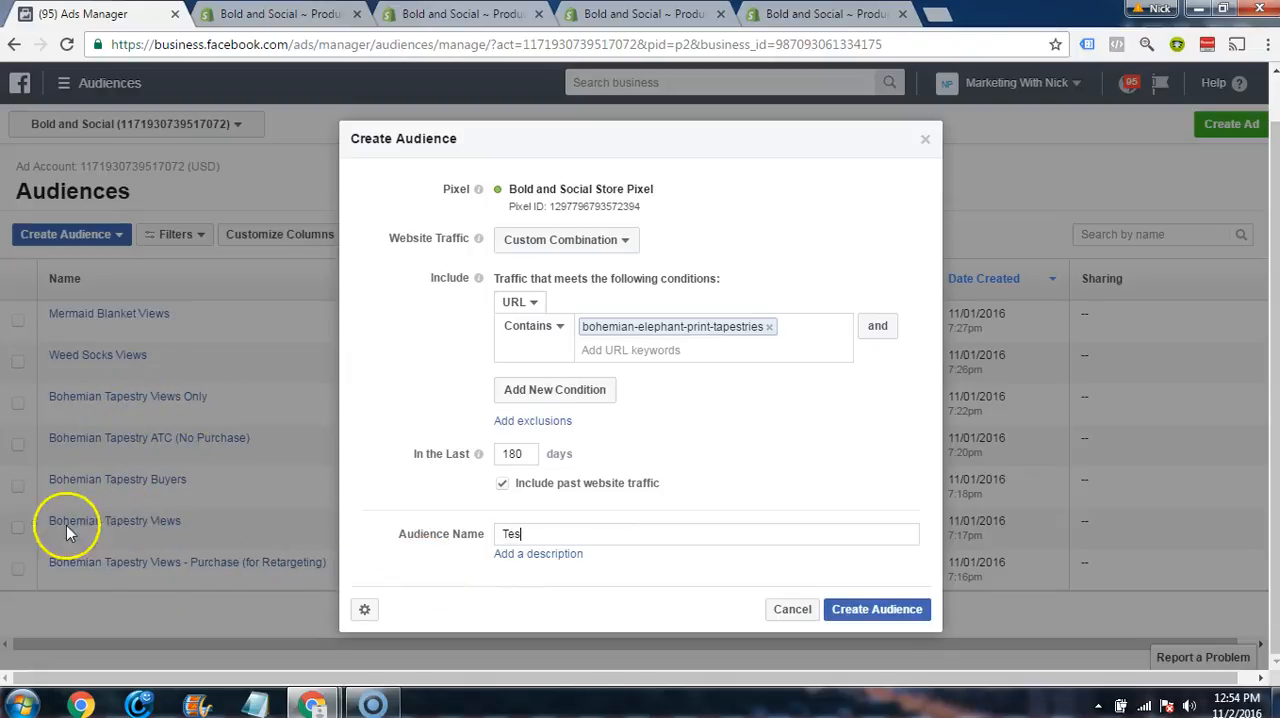
pyautogui.press('BackSpace')
pyautogui.press('BackSpace')
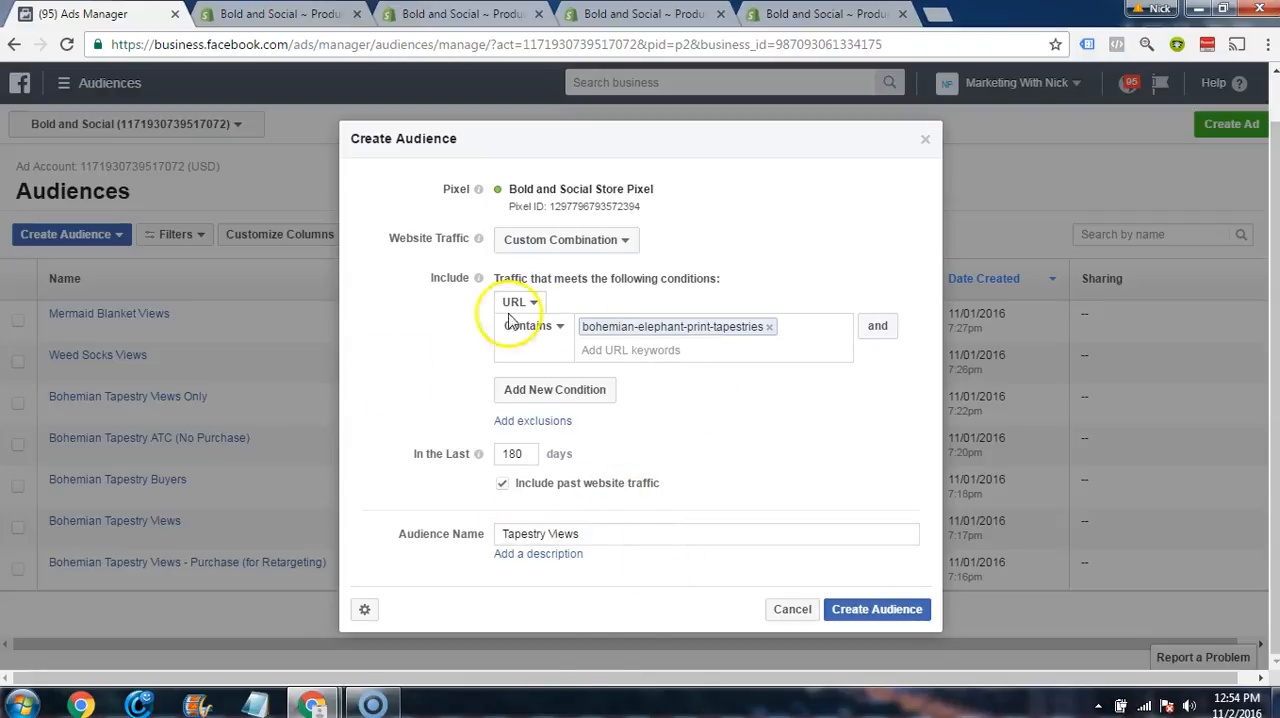
pyautogui.click(857, 612)
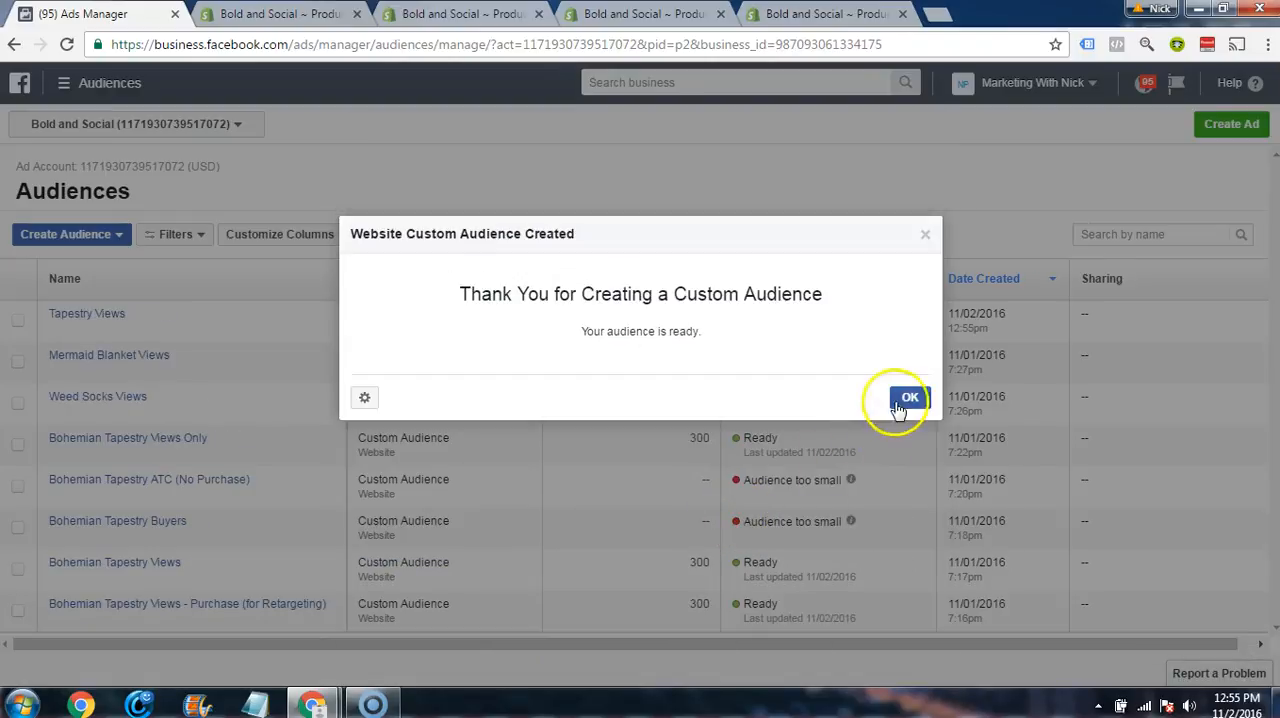
pyautogui.click(907, 399)
pyautogui.moveTo(851, 314)
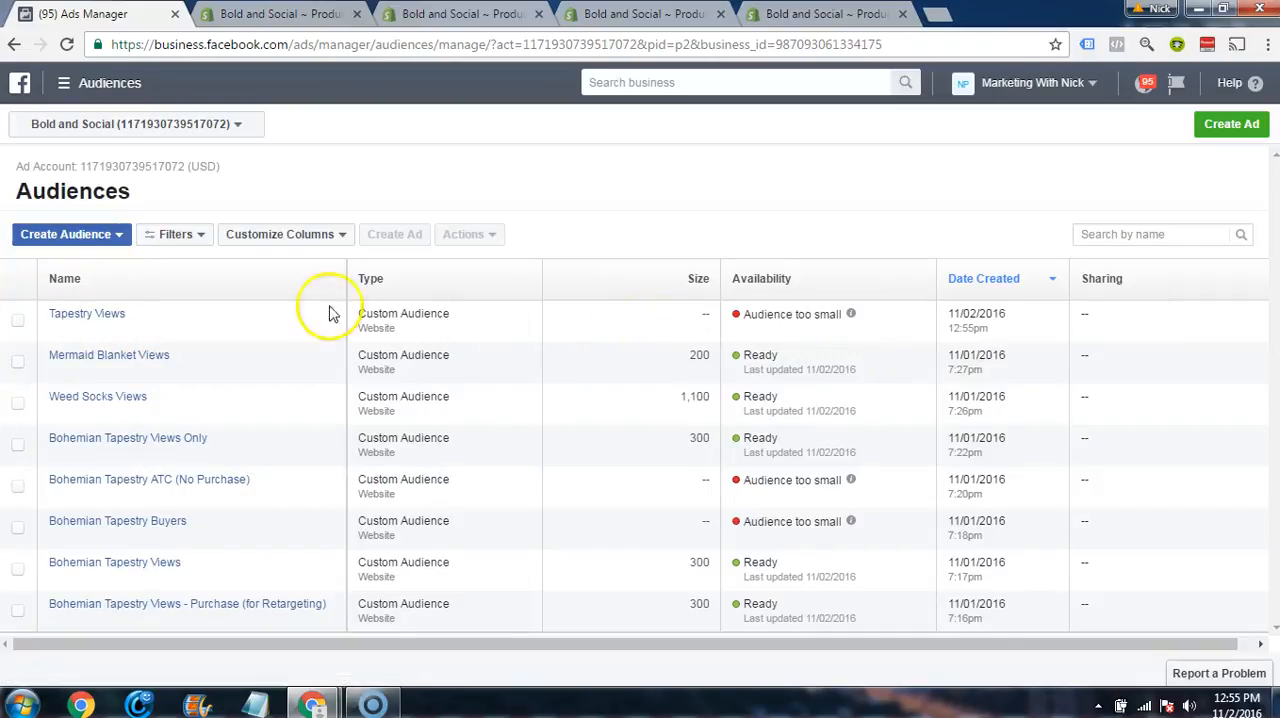
# Step: Start a website traffic audience with a Custom Combination that includes URLs containing bohemian-elephant-print-tapestries
pyautogui.click(95, 236)
pyautogui.click(90, 262)
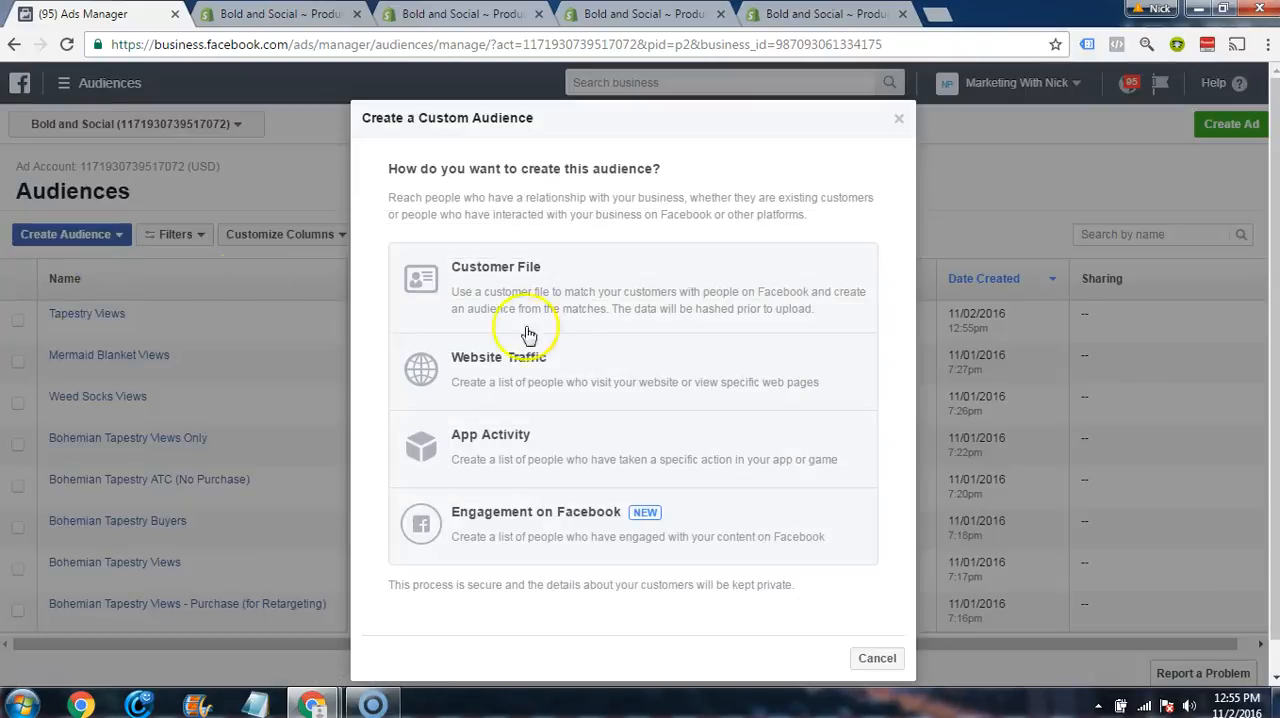
pyautogui.click(525, 367)
pyautogui.click(585, 291)
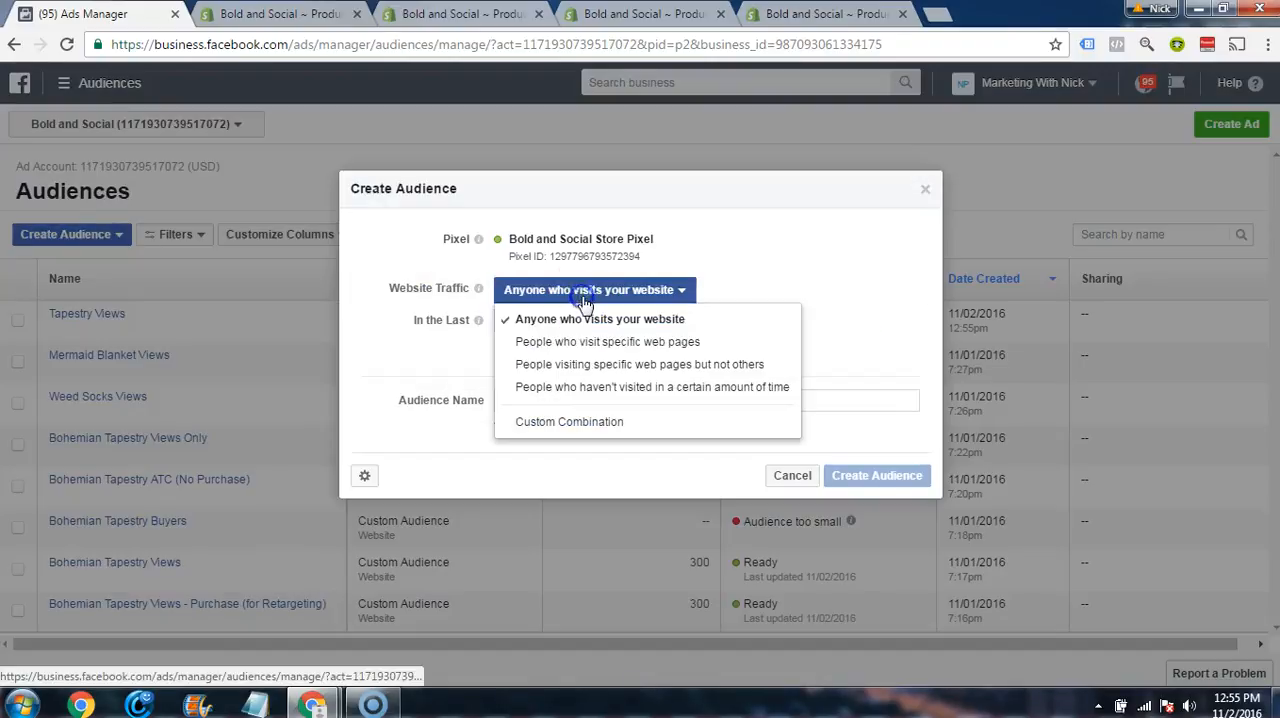
pyautogui.click(586, 420)
pyautogui.click(609, 372)
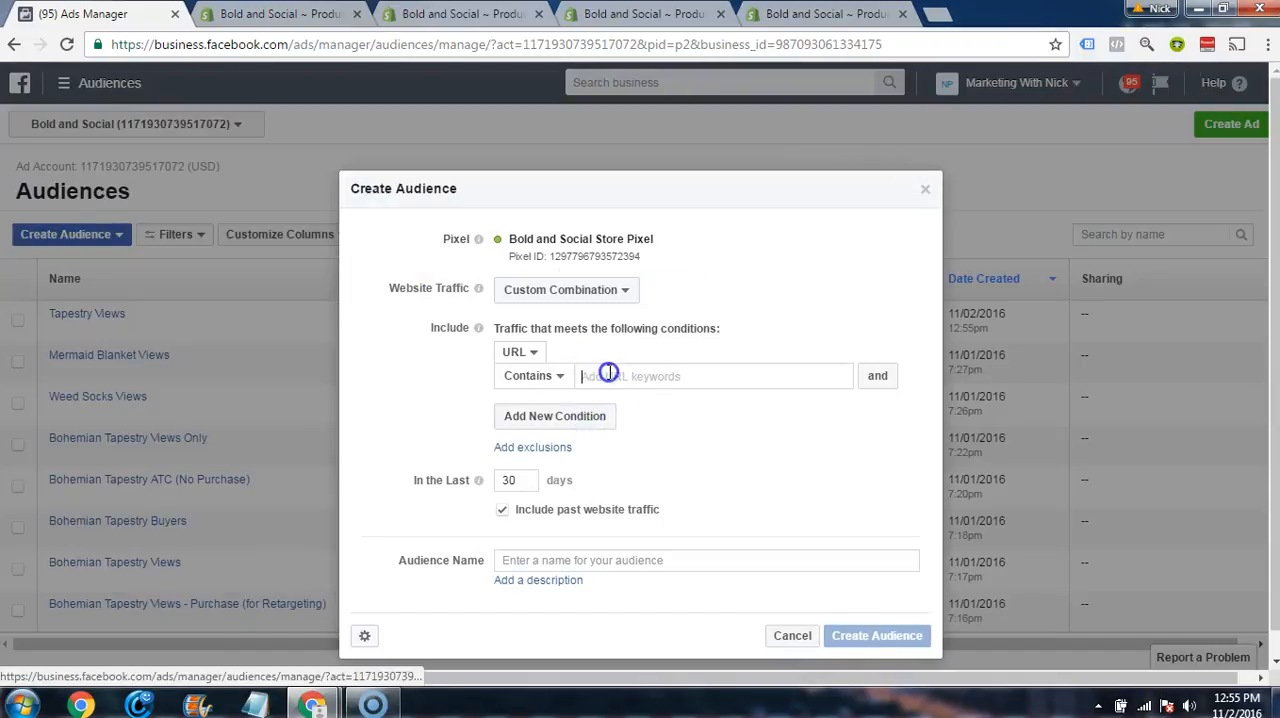
pyautogui.write('n-elephant-print-tapestries')
pyautogui.press('Return')
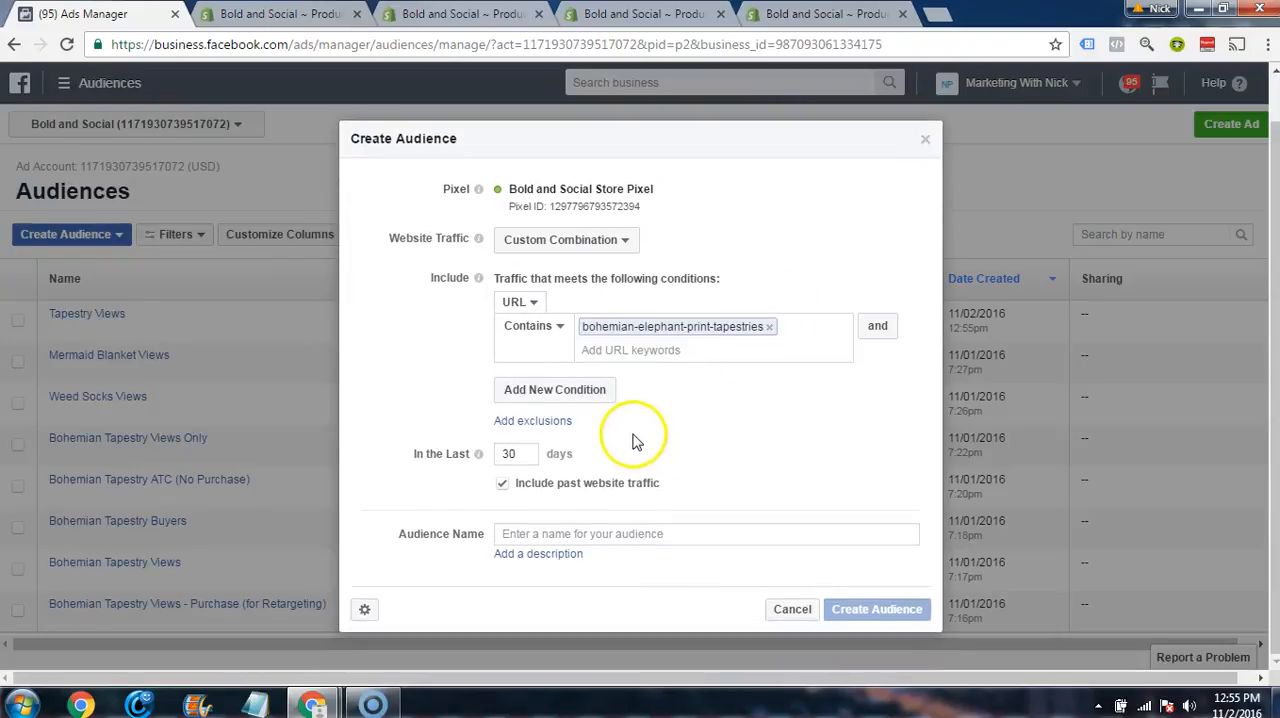
# Step: Exclude traffic with the Purchase event and set the audience's time span to 180 days
pyautogui.click(560, 421)
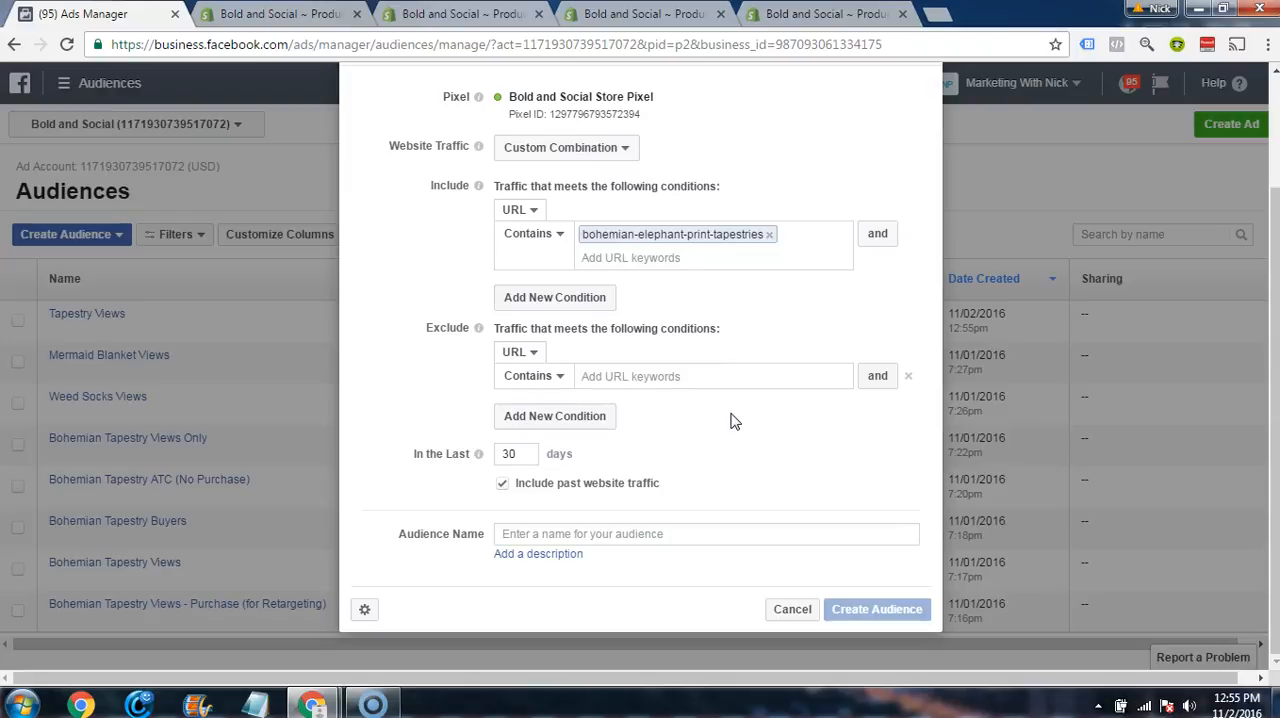
pyautogui.click(530, 351)
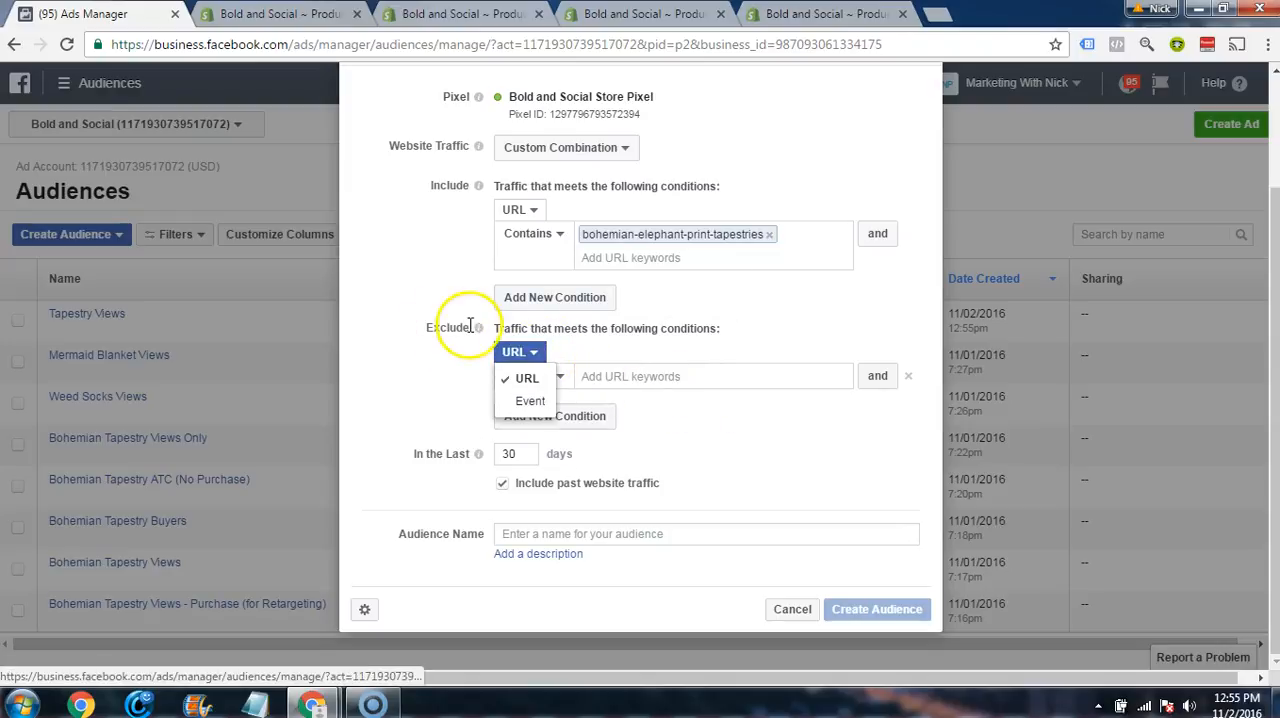
pyautogui.click(529, 400)
pyautogui.click(568, 381)
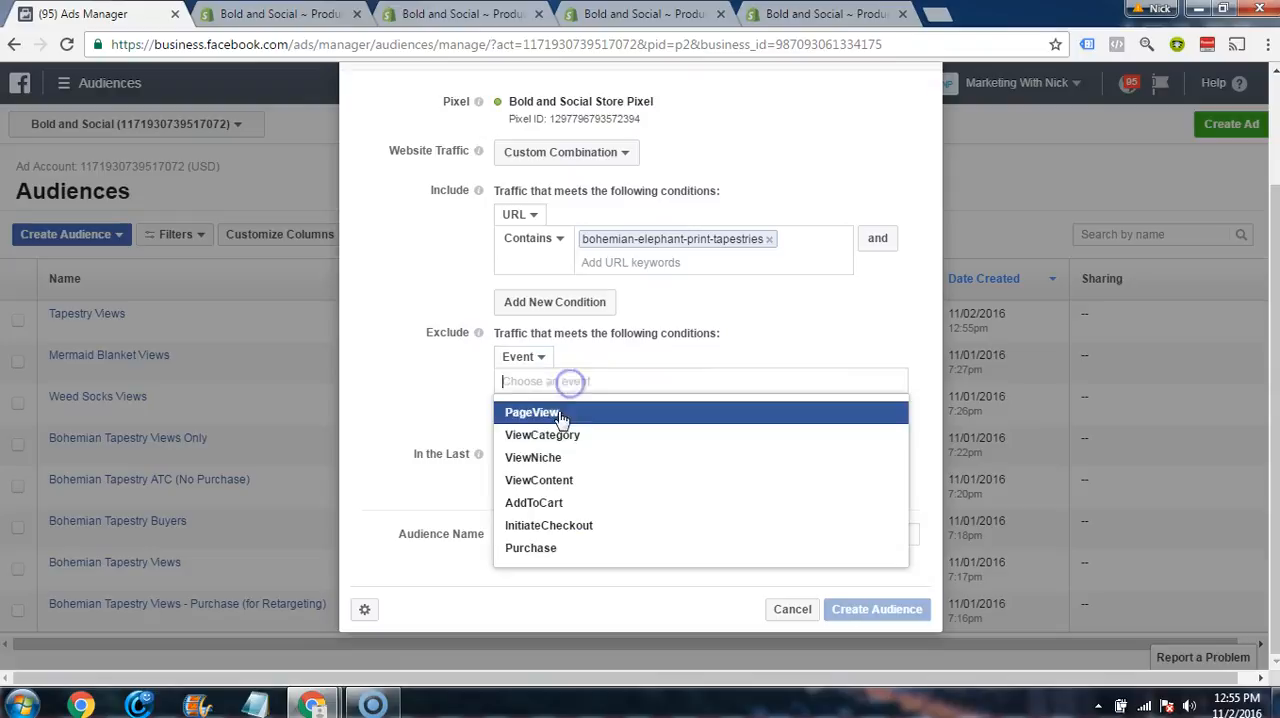
pyautogui.click(528, 548)
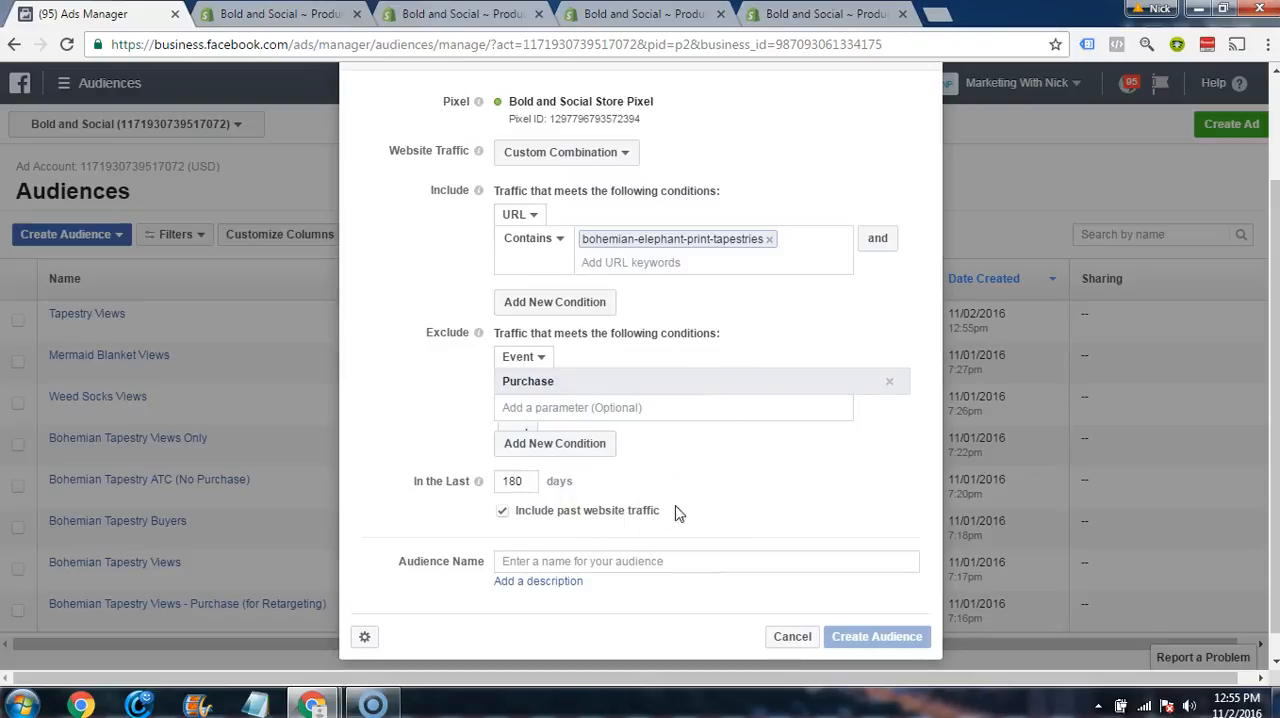
# Step: Name the audience Tapestry Views (No Purchase) and create it
pyautogui.click(581, 560)
pyautogui.write('Tapestry Views (No Purchase')
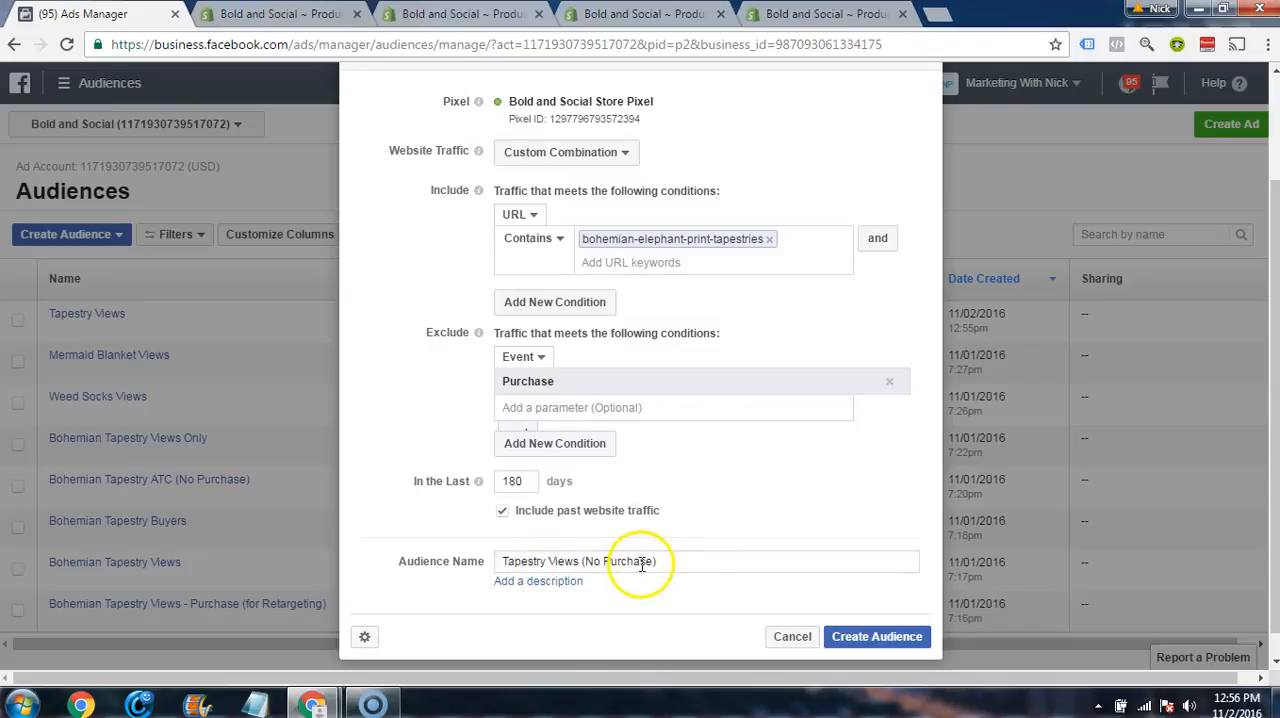
pyautogui.click(842, 638)
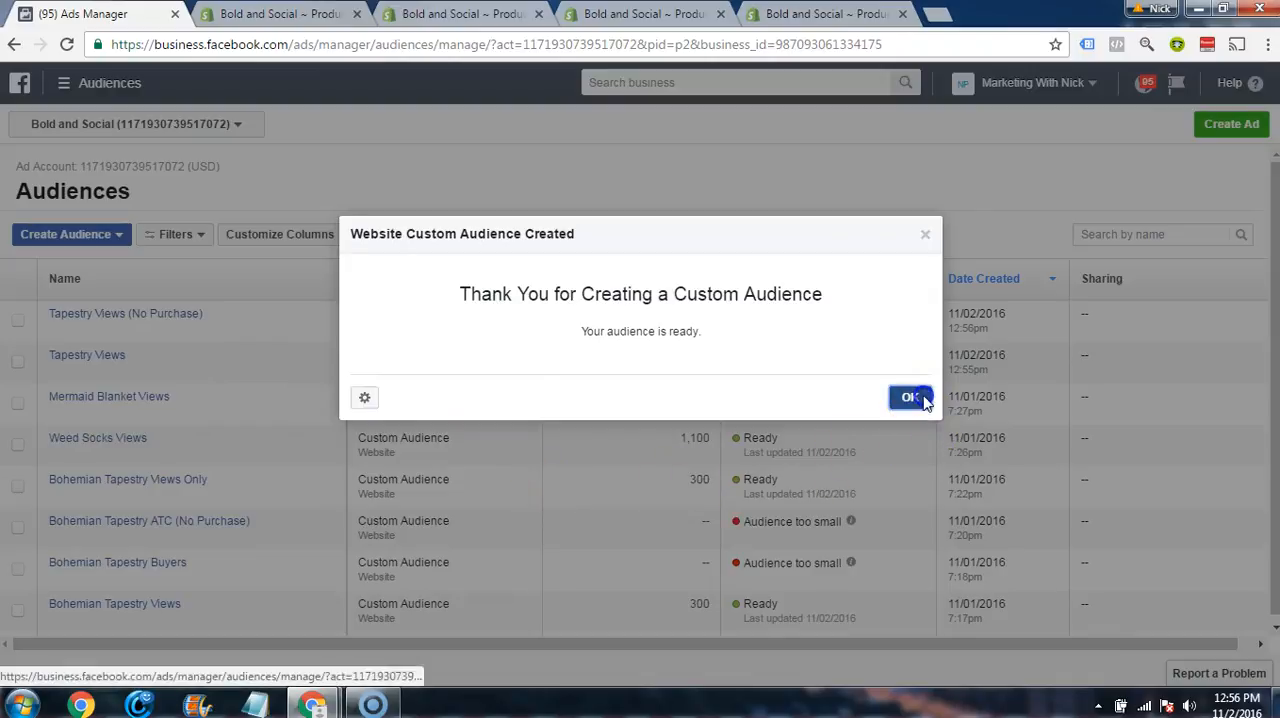
pyautogui.click(920, 398)
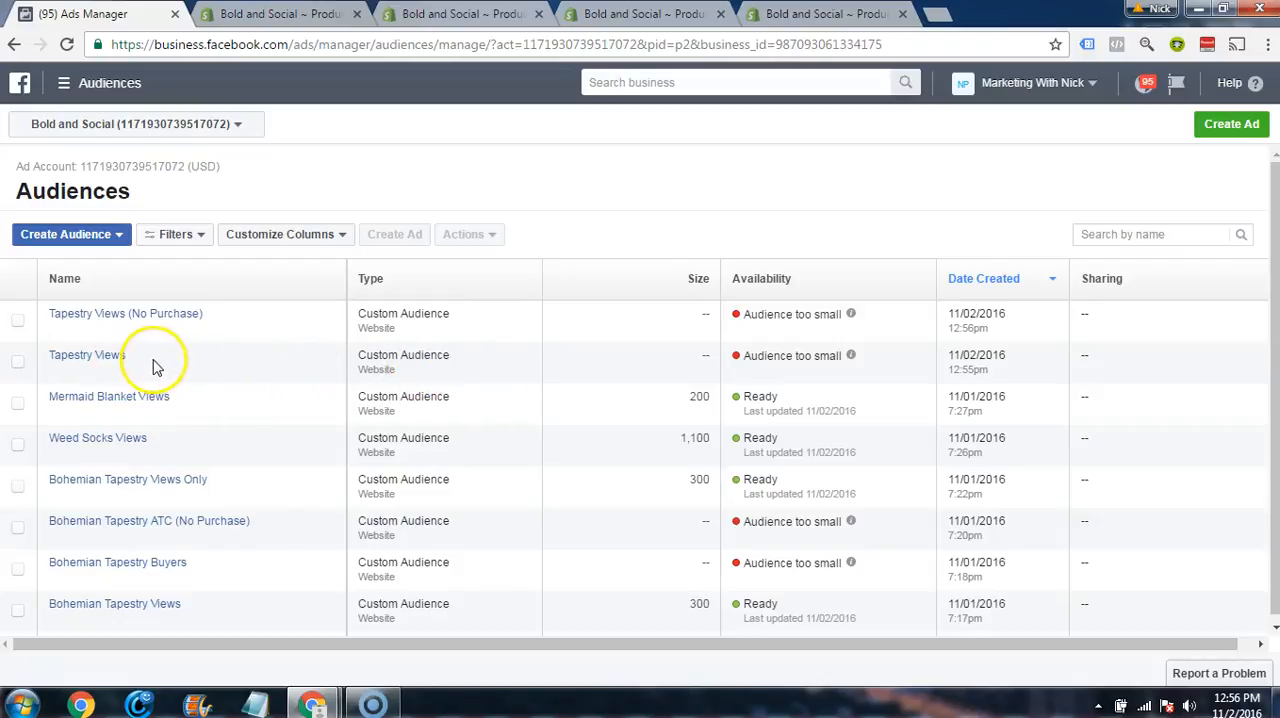
# Step: Start another website traffic audience using a Custom Combination and include URLs containing bohemian-elephant-print-tapestries
pyautogui.moveTo(115, 362)
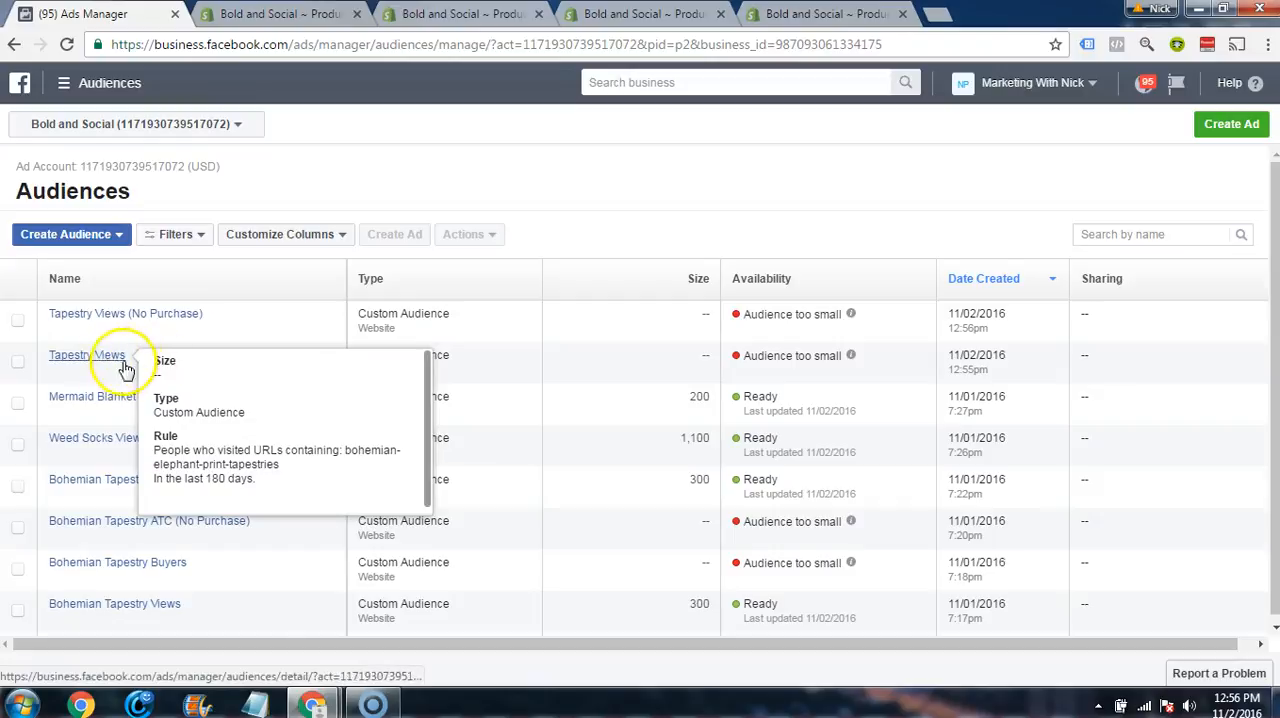
pyautogui.moveTo(177, 328)
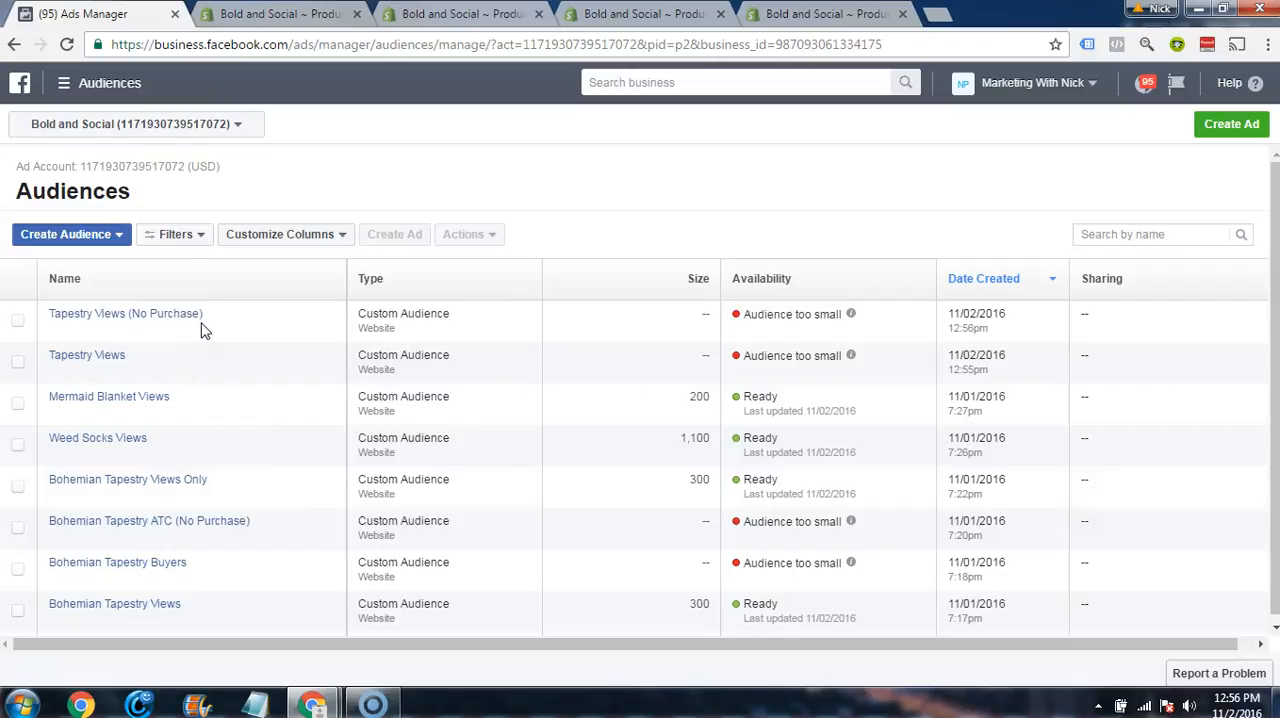
pyautogui.click(108, 240)
pyautogui.click(87, 266)
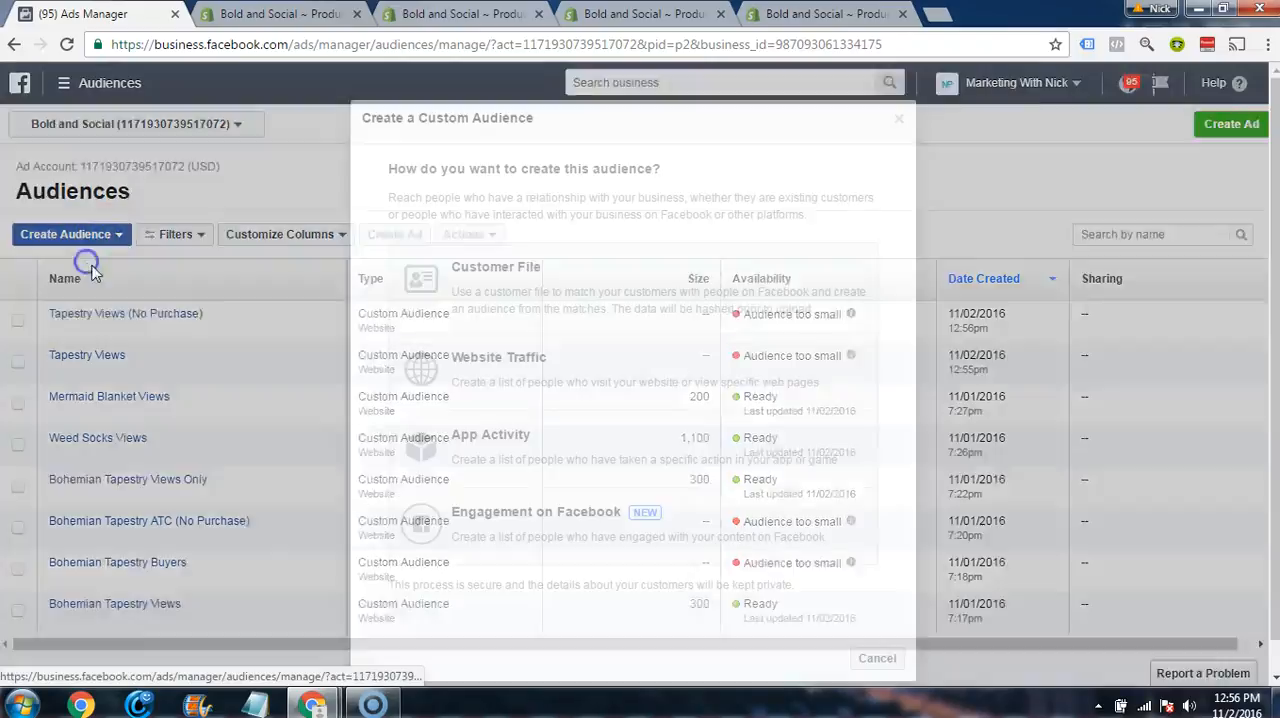
pyautogui.click(520, 374)
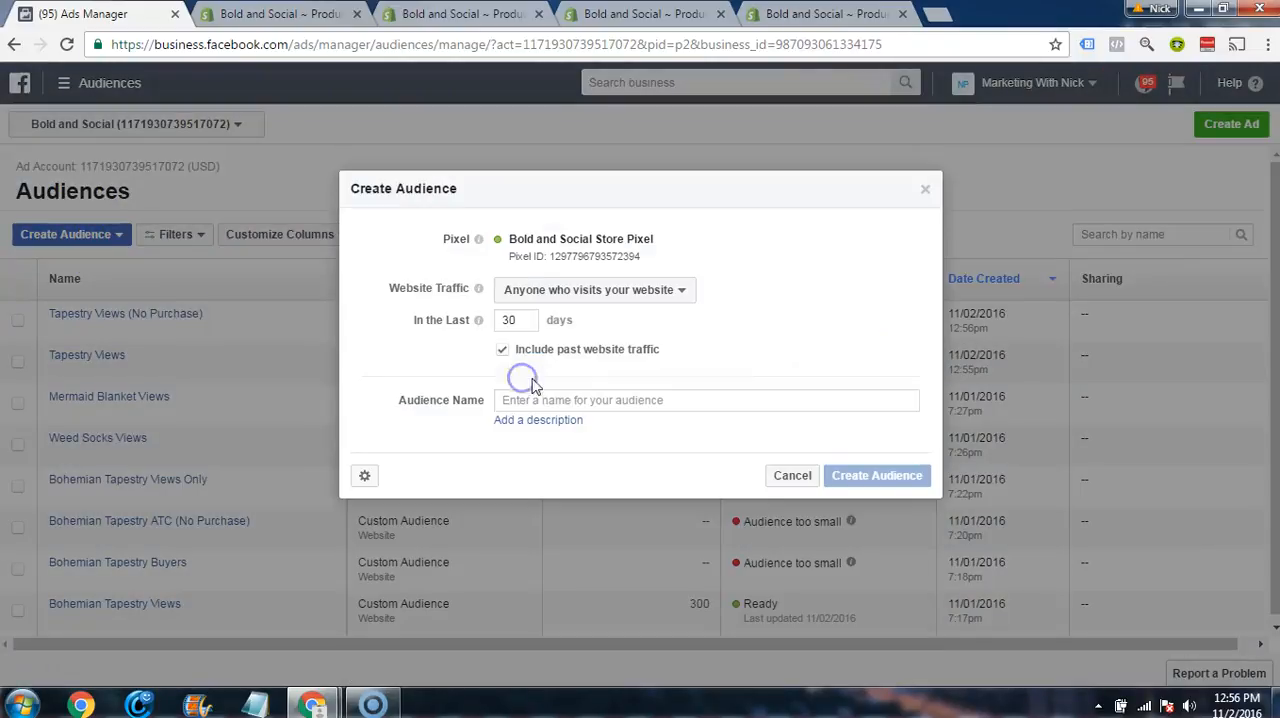
pyautogui.click(595, 290)
pyautogui.click(590, 428)
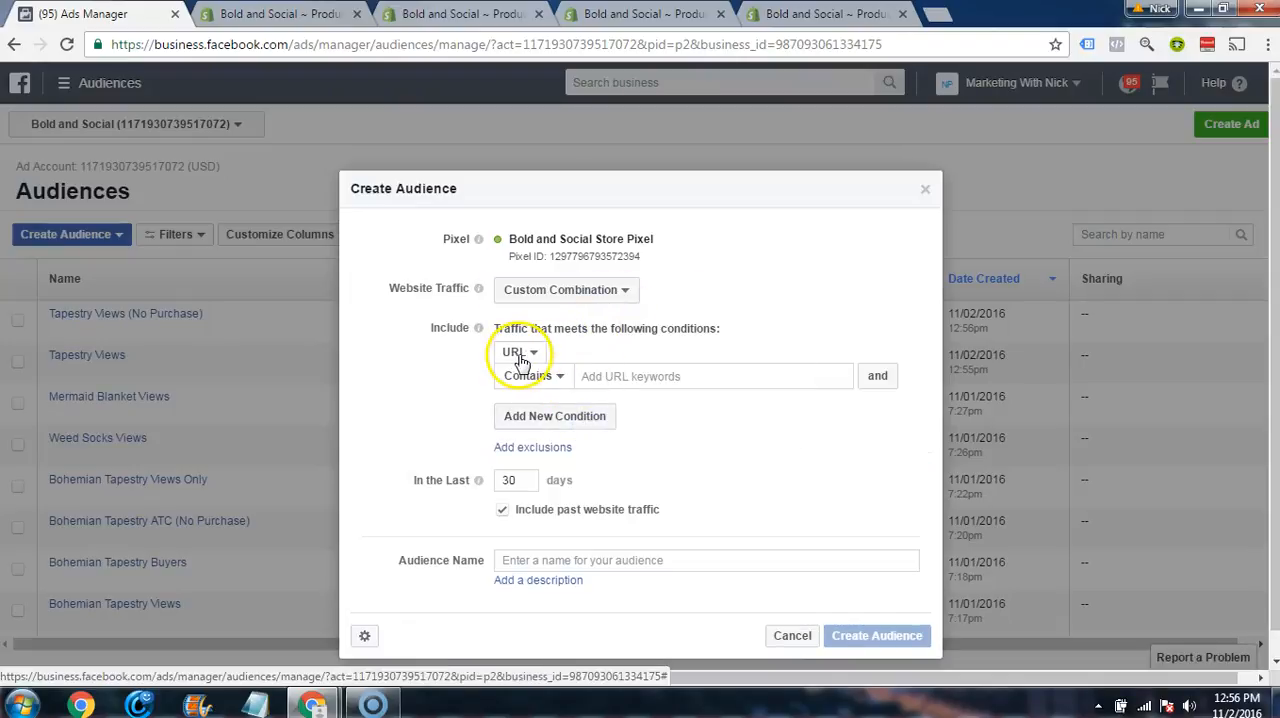
pyautogui.write('bohemian-elephant-print-tapestries')
pyautogui.click(710, 447)
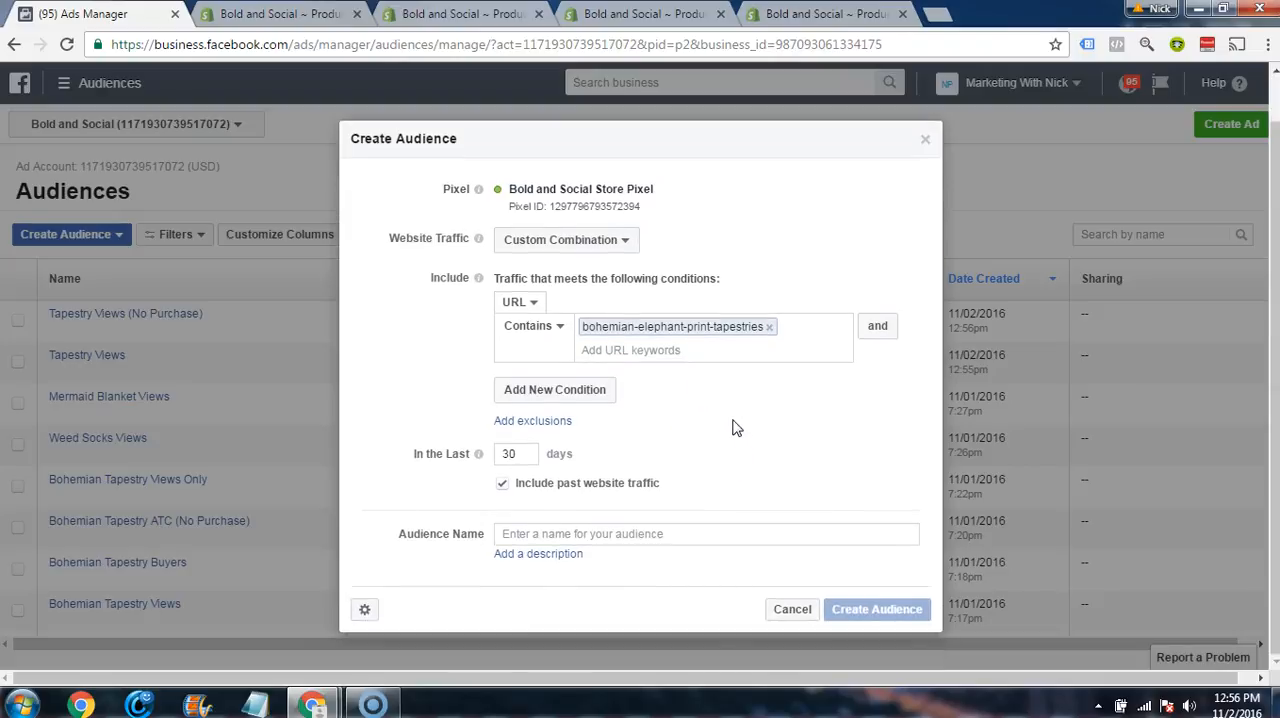
# Step: Add an exclusion to the audience for traffic with the Purchase event
pyautogui.click(555, 421)
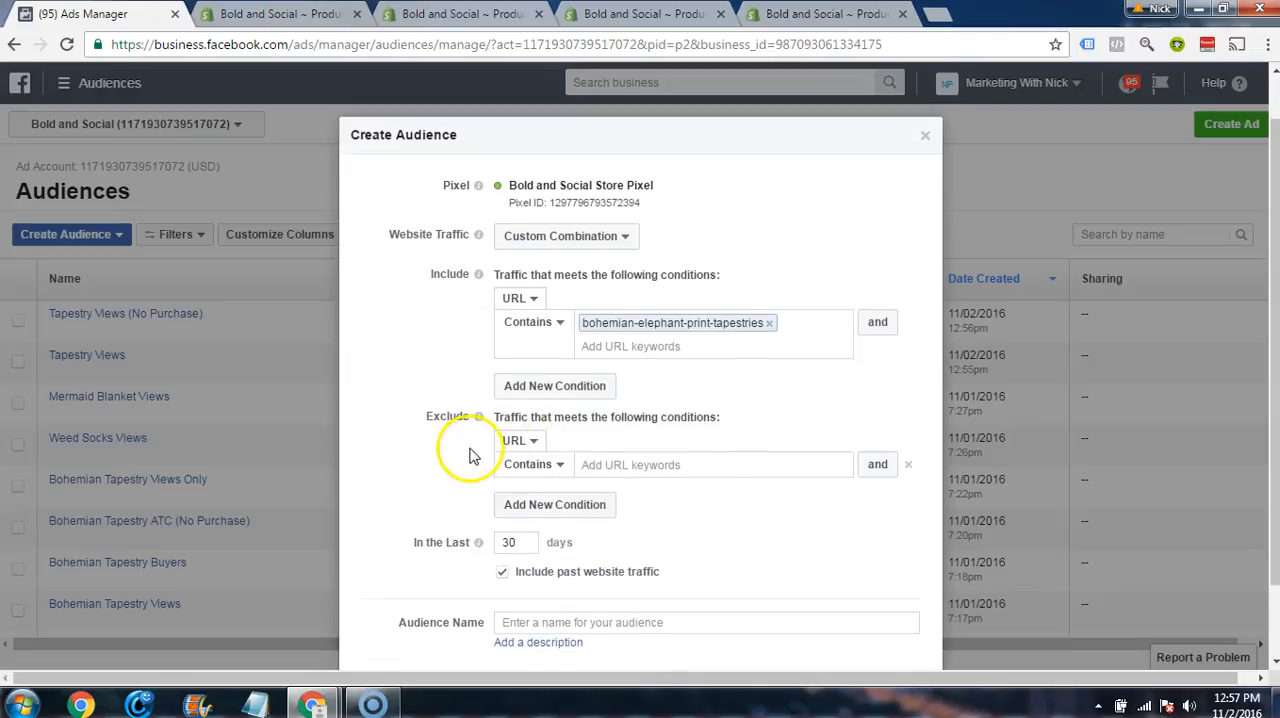
pyautogui.scroll(-1, 466, 443)
pyautogui.click(514, 352)
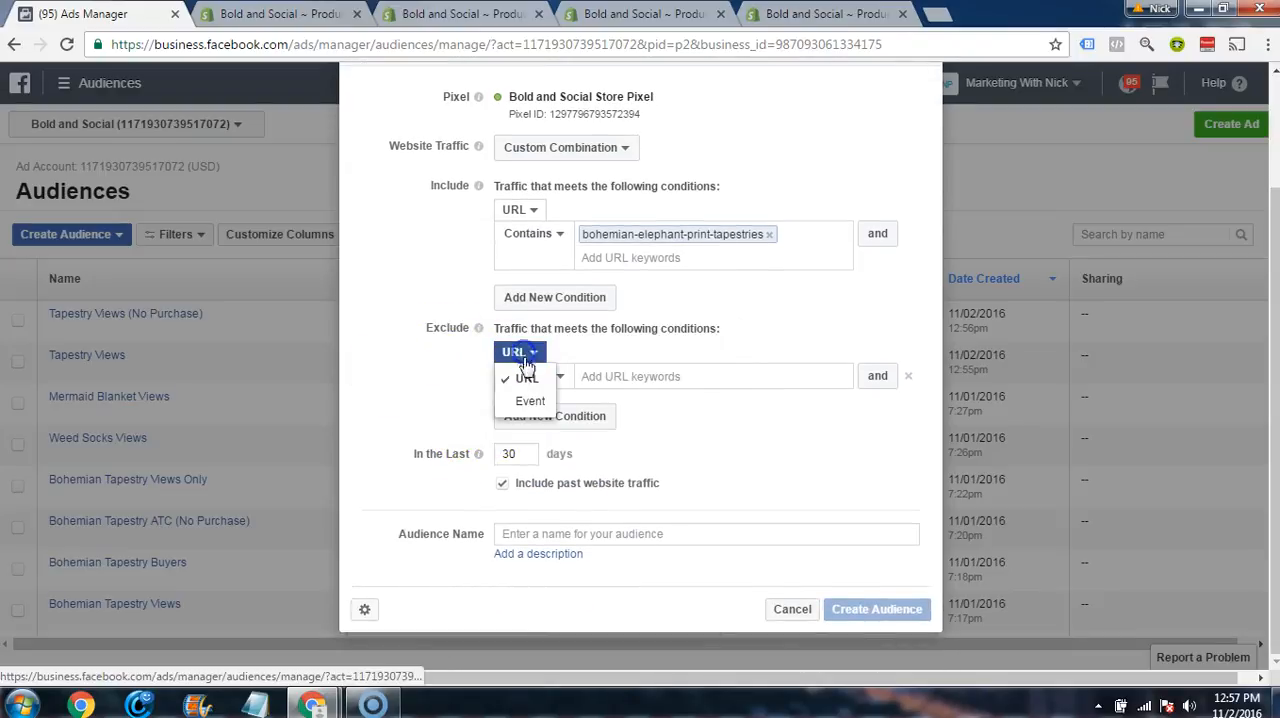
pyautogui.click(520, 401)
pyautogui.click(592, 386)
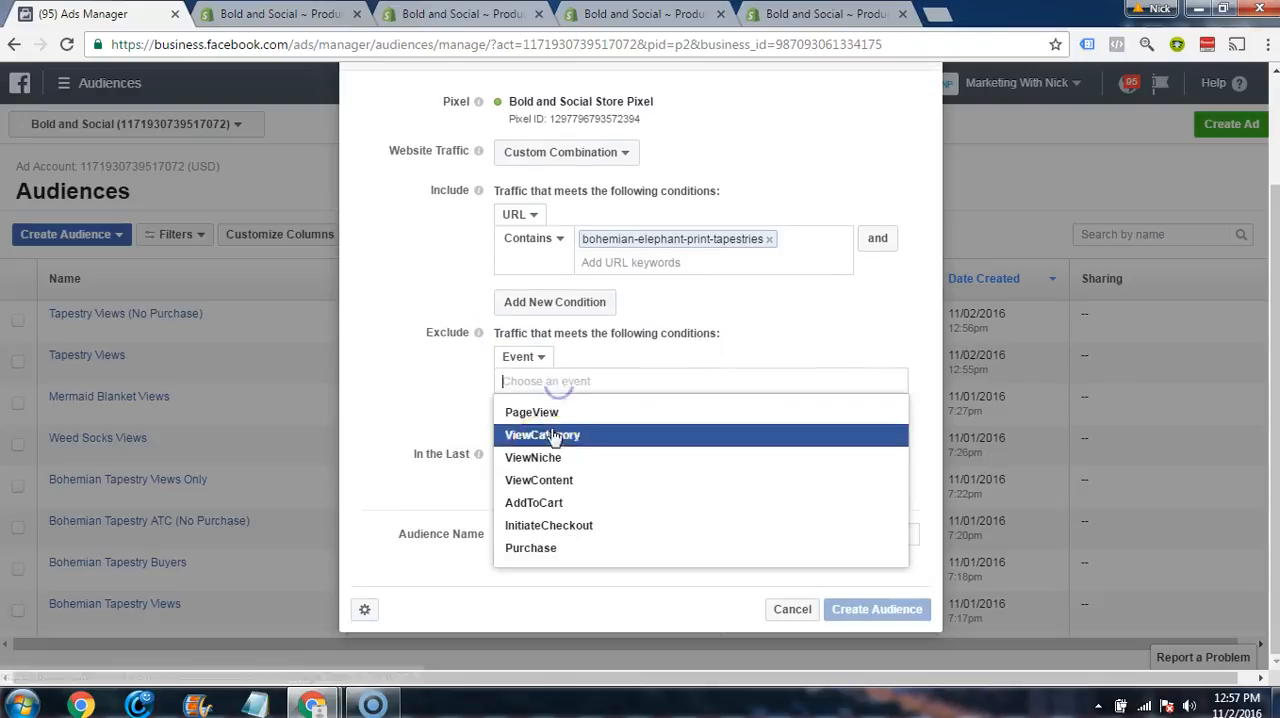
pyautogui.click(535, 545)
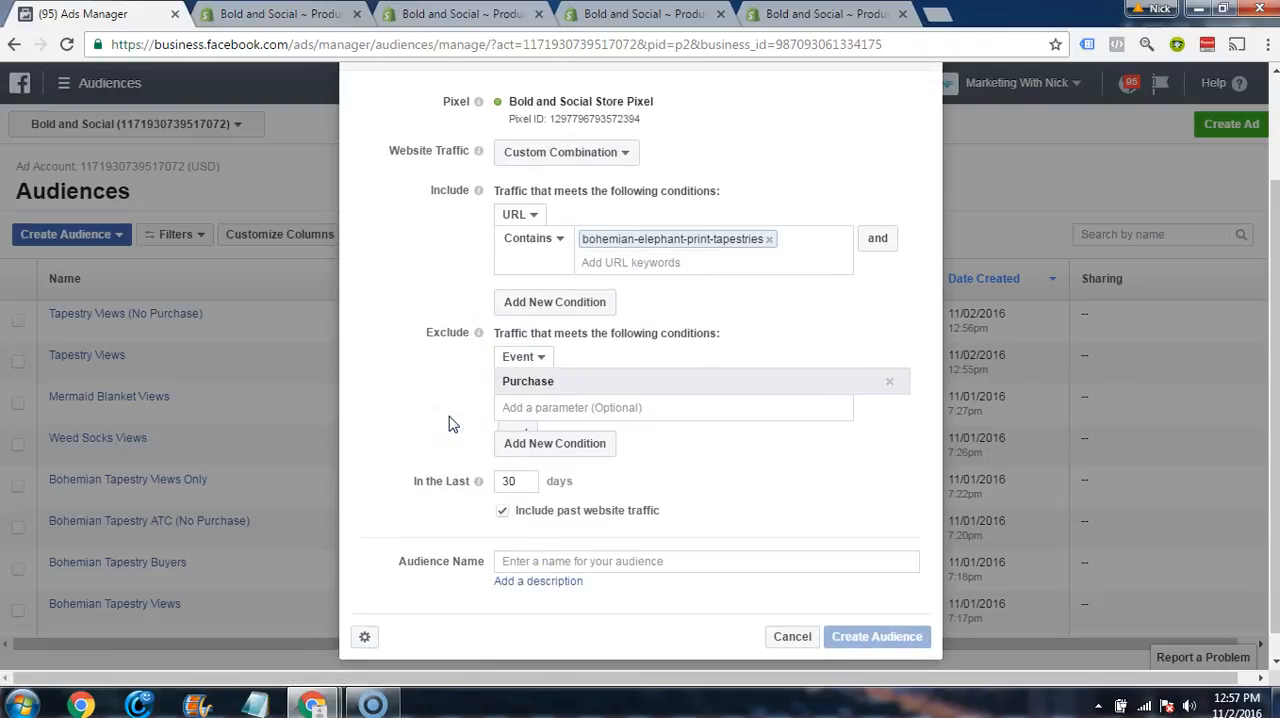
pyautogui.click(460, 440)
# Step: Add a second exclusion condition for traffic with the AddToCart event
pyautogui.click(556, 450)
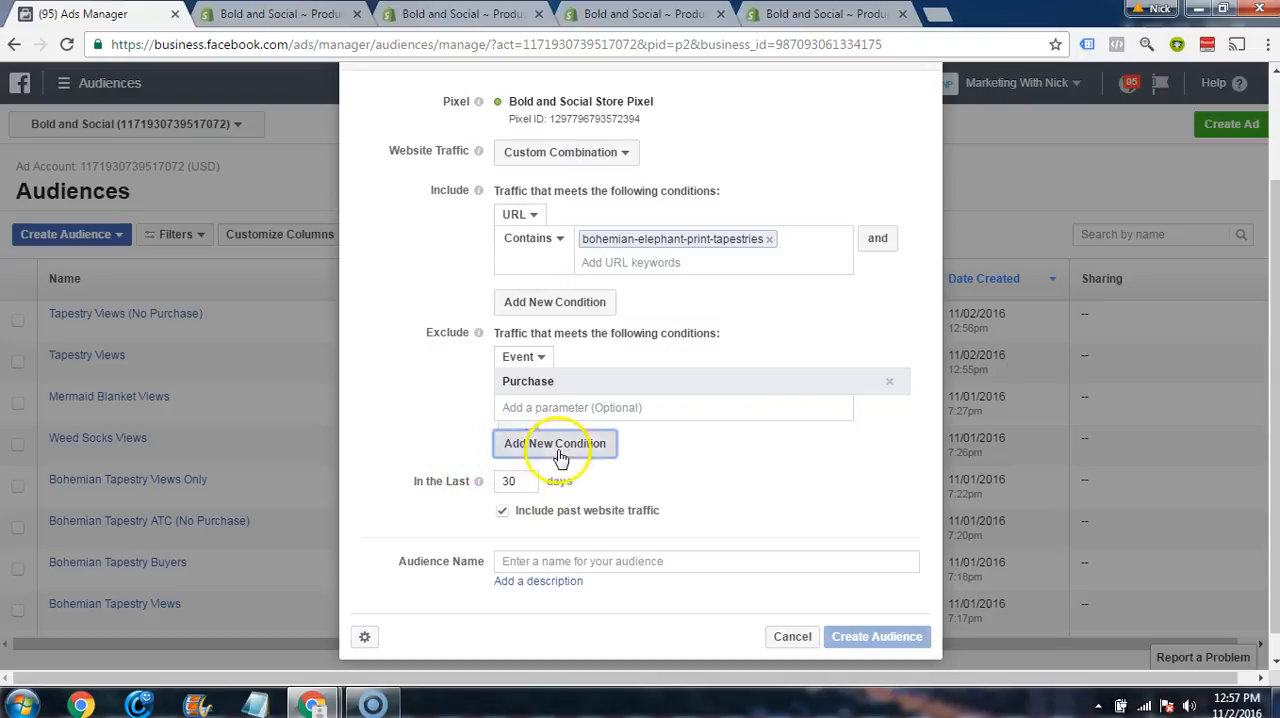
pyautogui.scroll(-1, 460, 449)
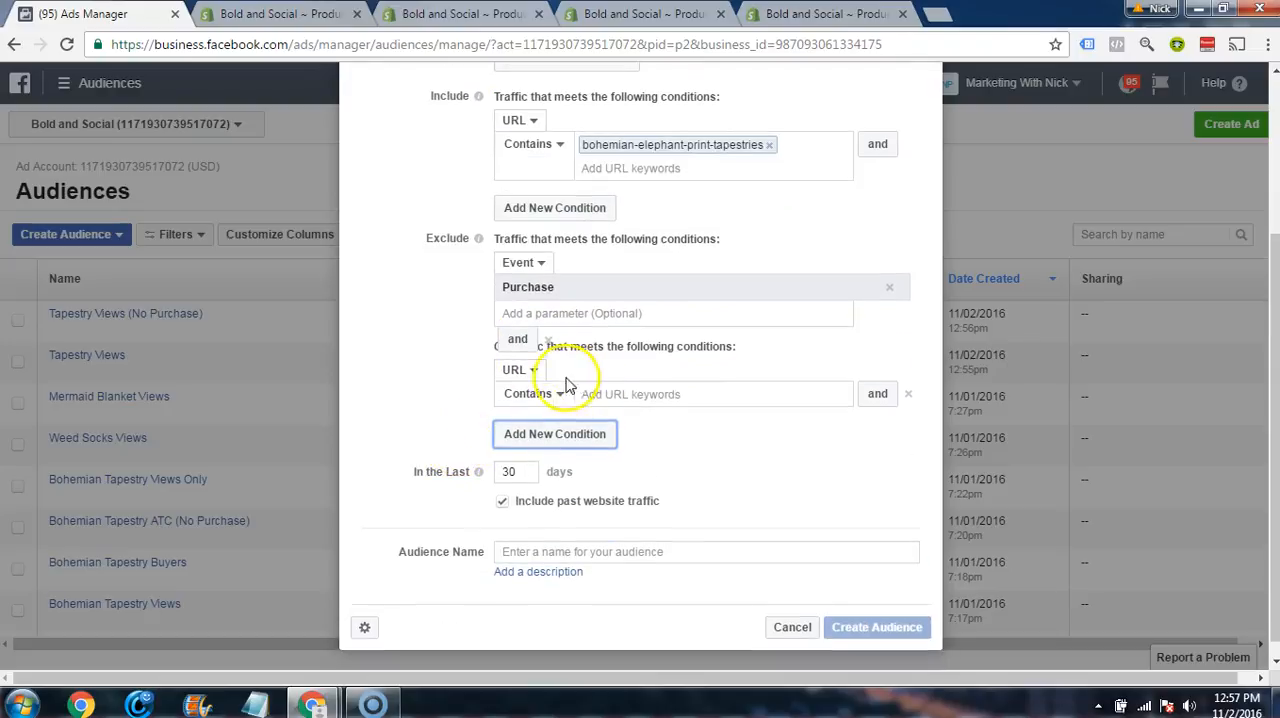
pyautogui.click(531, 371)
pyautogui.click(523, 420)
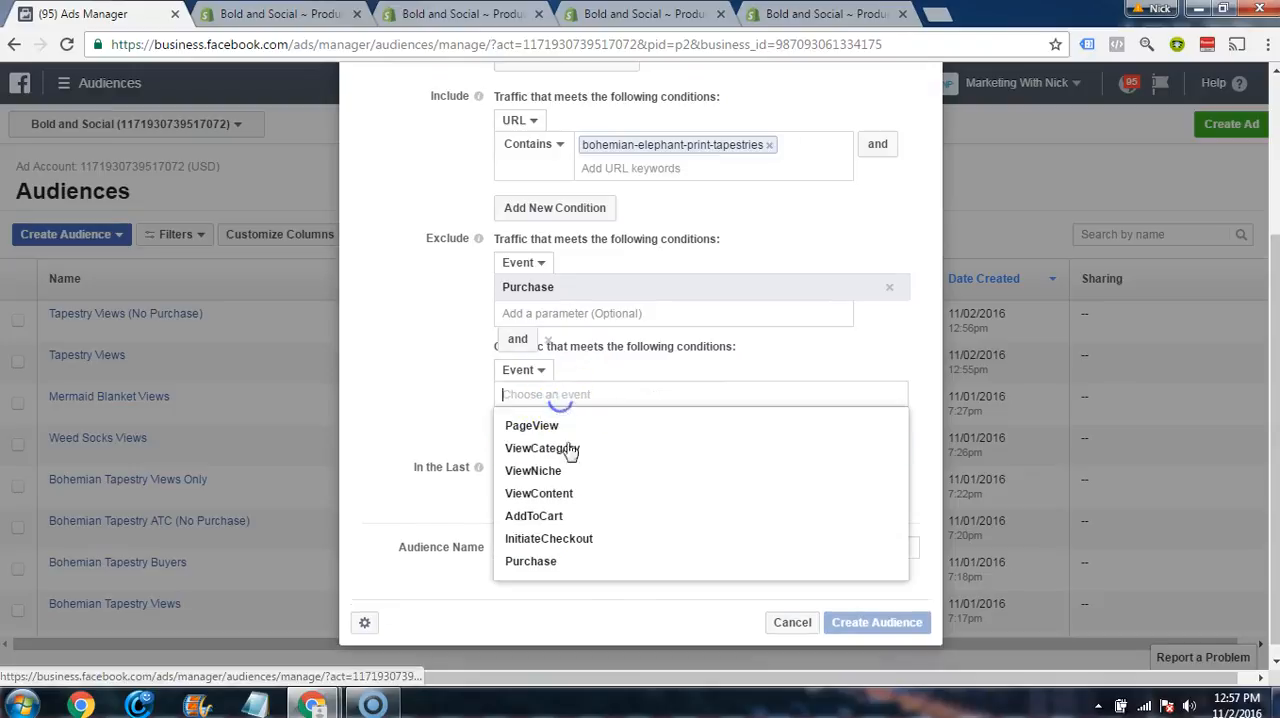
pyautogui.click(545, 516)
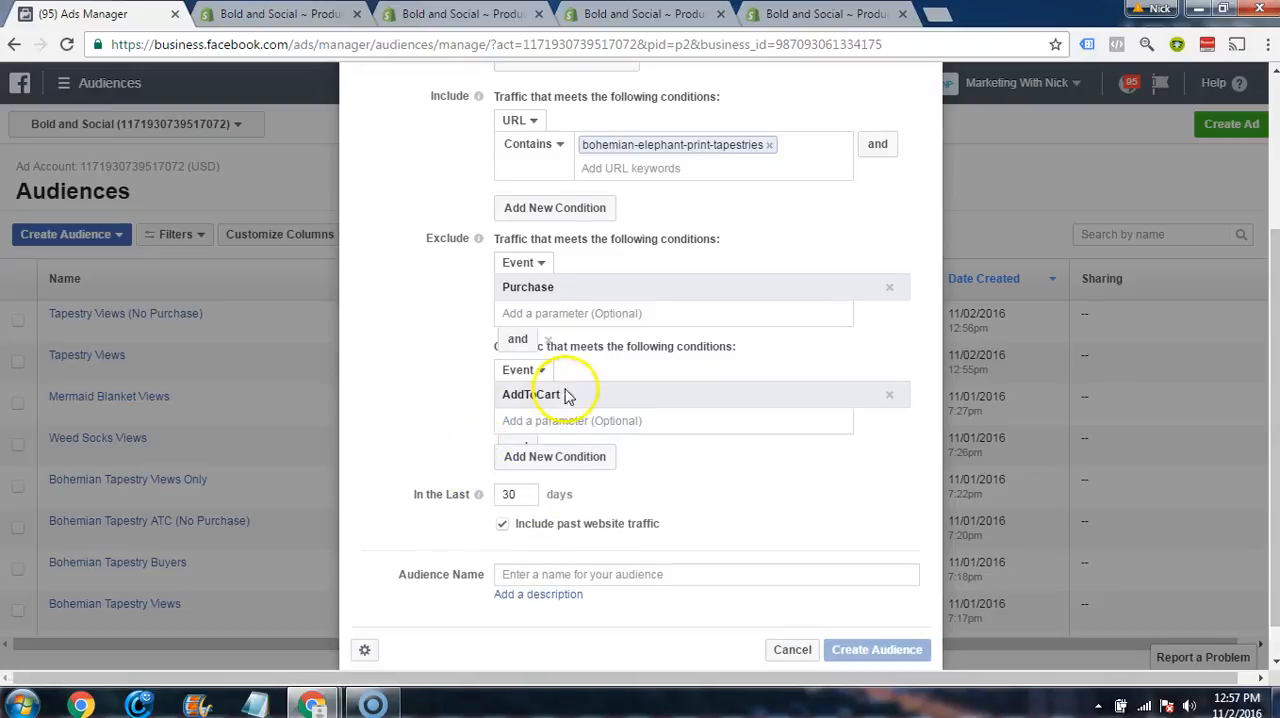
# Step: Add a further exclusion condition for traffic with the InitiateCheckout event
pyautogui.click(525, 456)
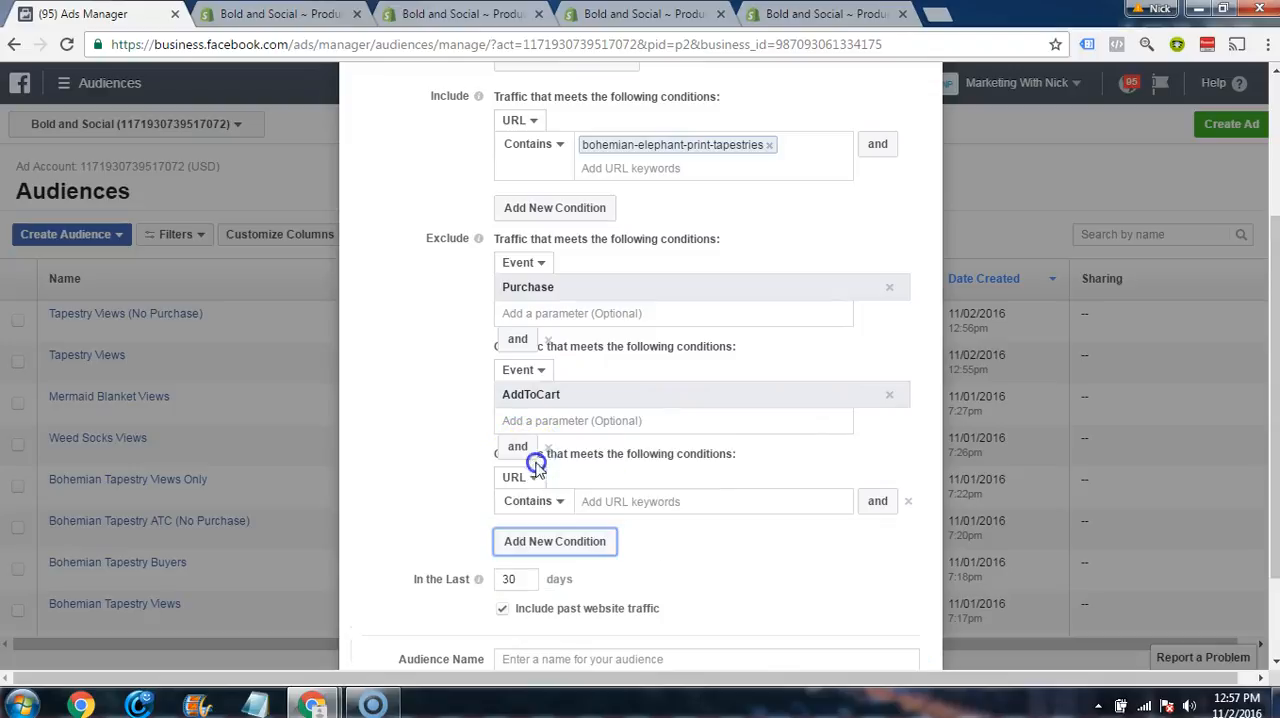
pyautogui.click(530, 543)
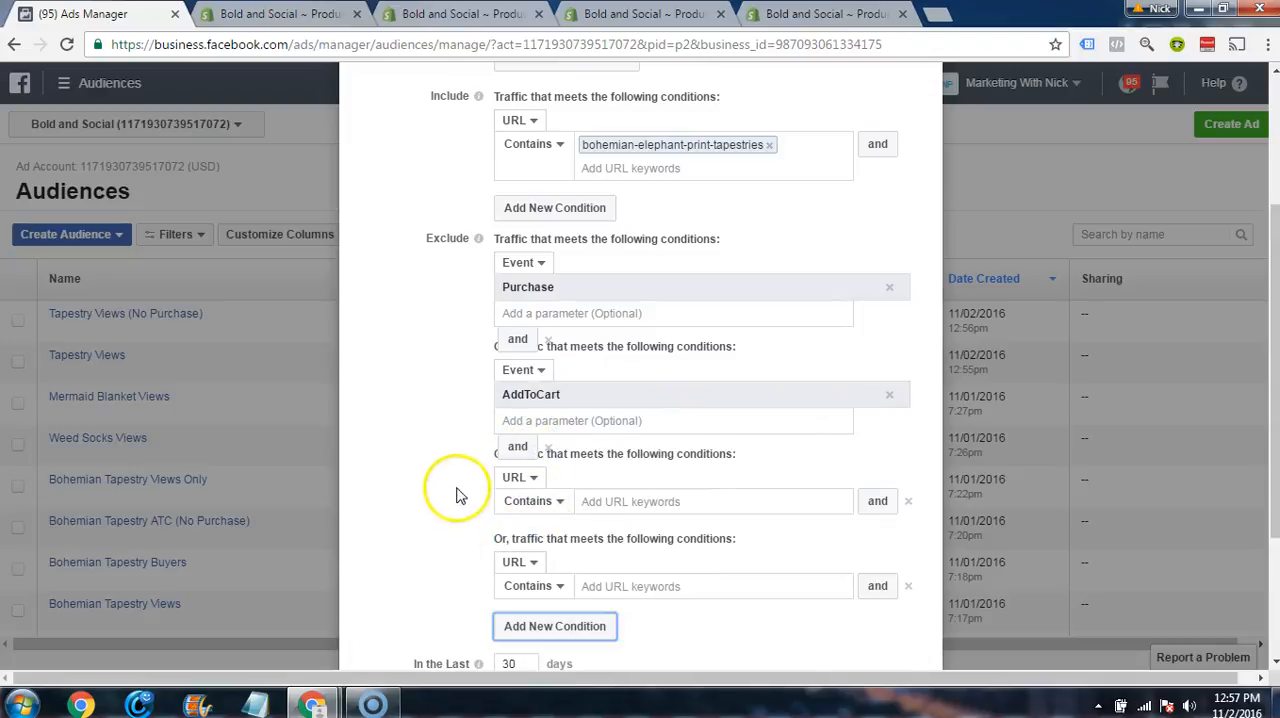
pyautogui.scroll(-2, 500, 490)
pyautogui.click(520, 373)
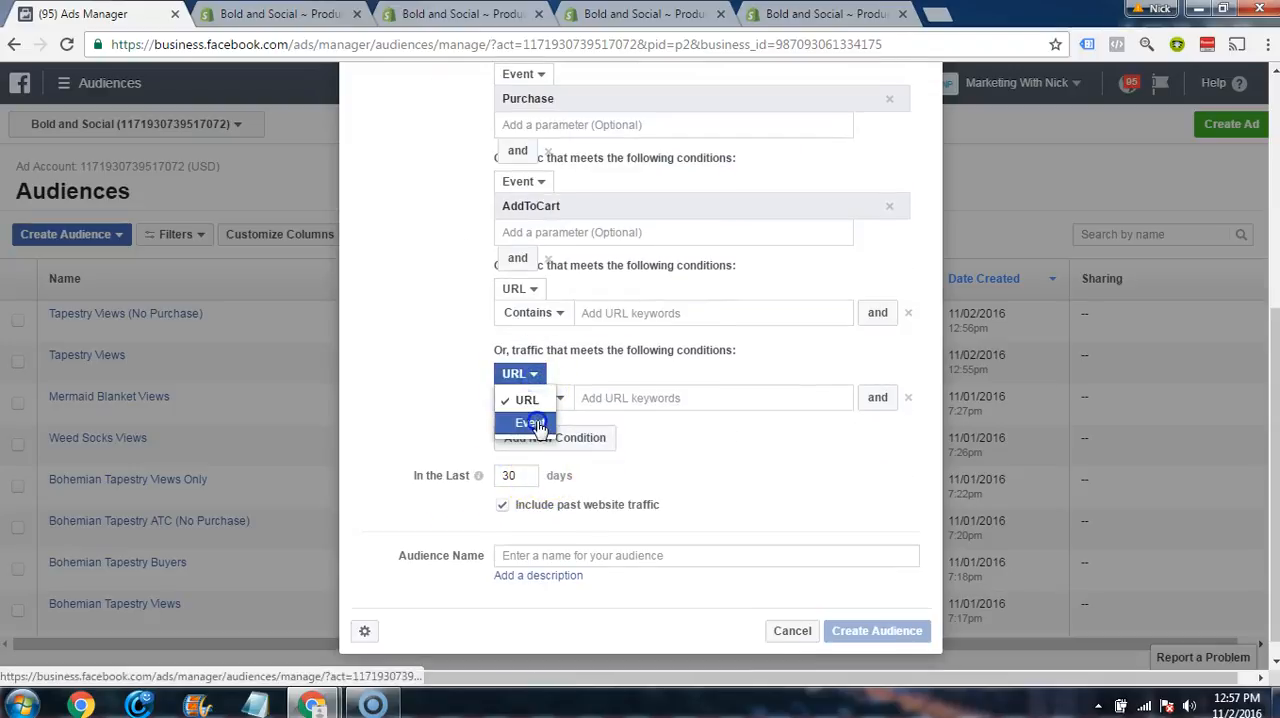
pyautogui.click(527, 423)
pyautogui.click(563, 443)
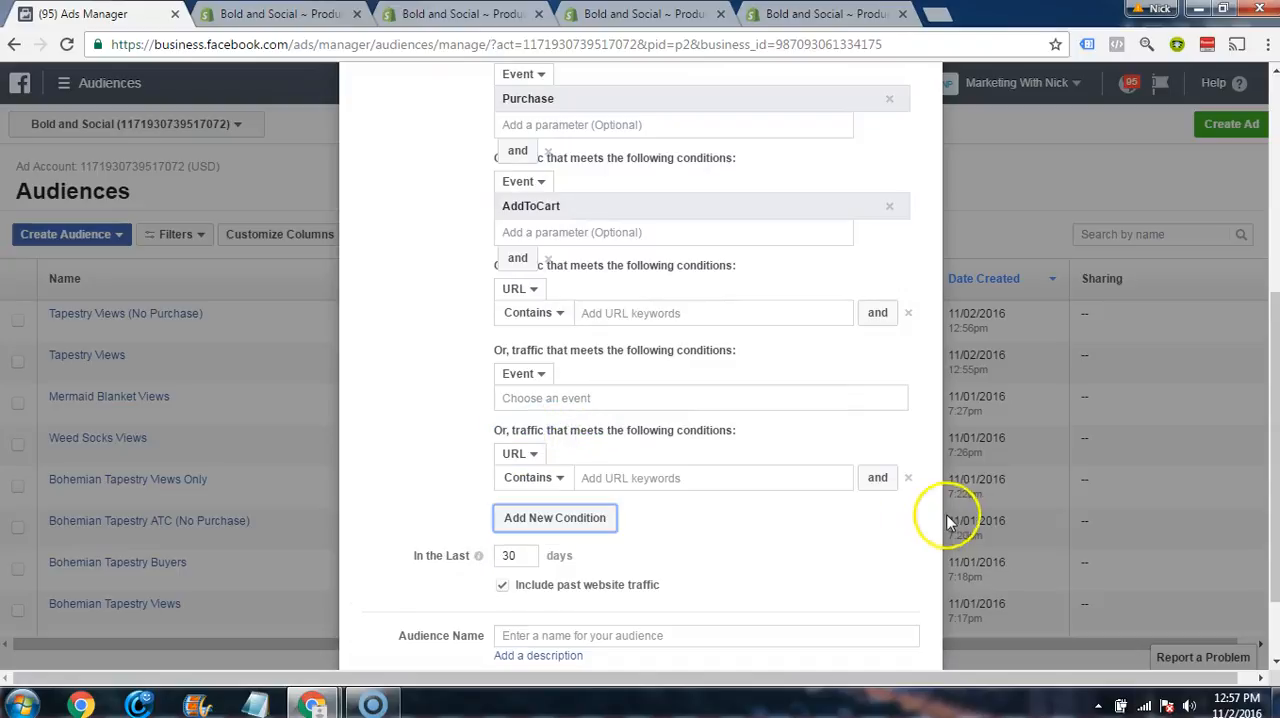
pyautogui.click(908, 478)
pyautogui.click(590, 398)
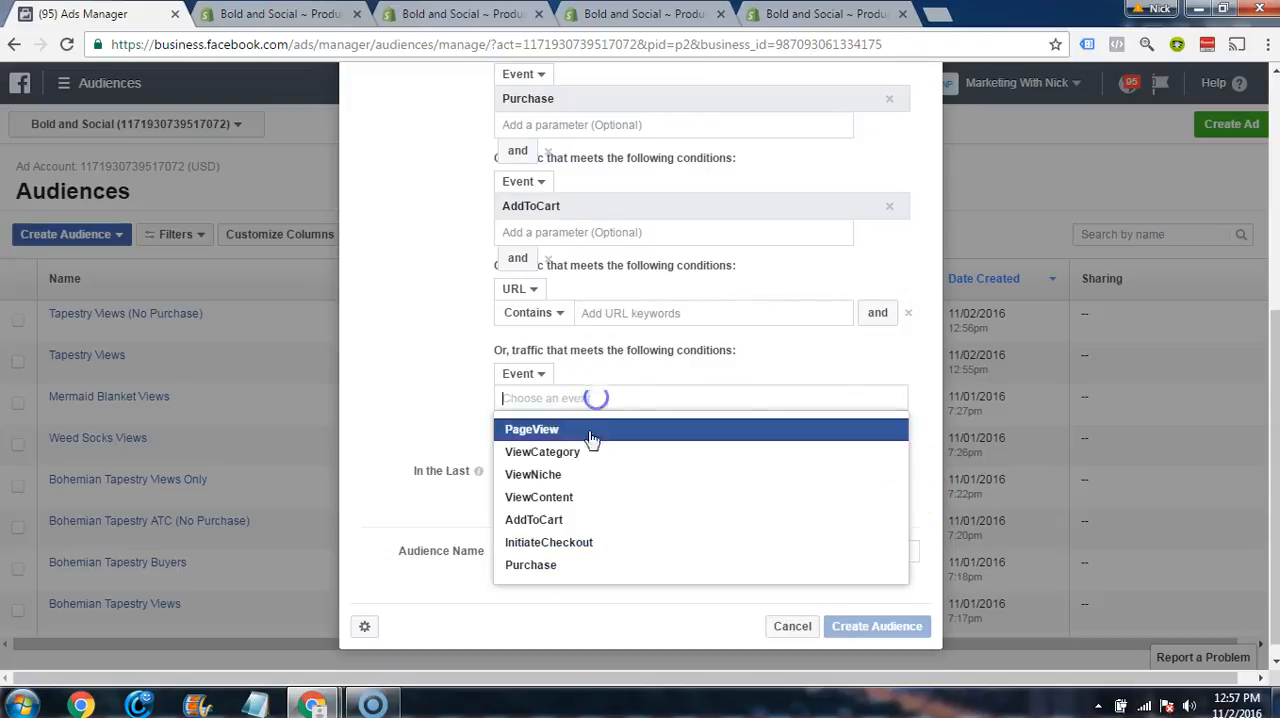
pyautogui.click(543, 534)
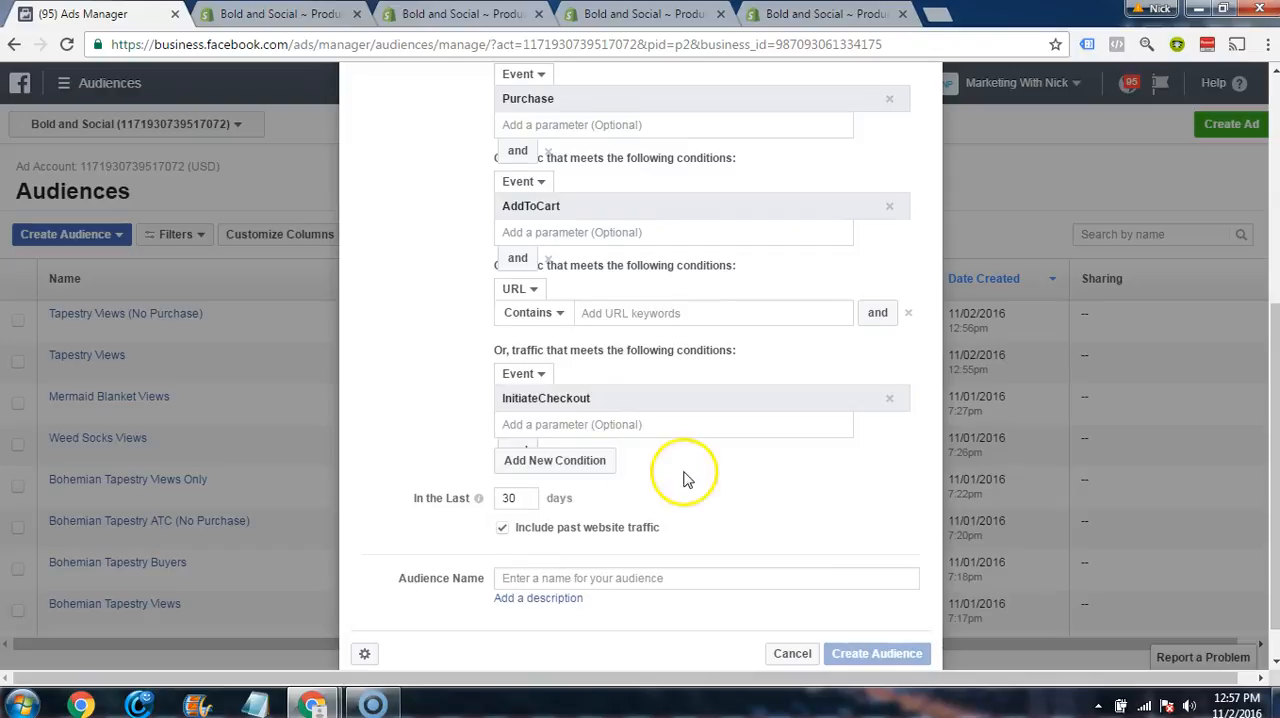
# Step: Set the audience's time span to 180 days and name it Tapestry Views Only
pyautogui.scroll(3, 686, 477)
pyautogui.scroll(-5, 686, 480)
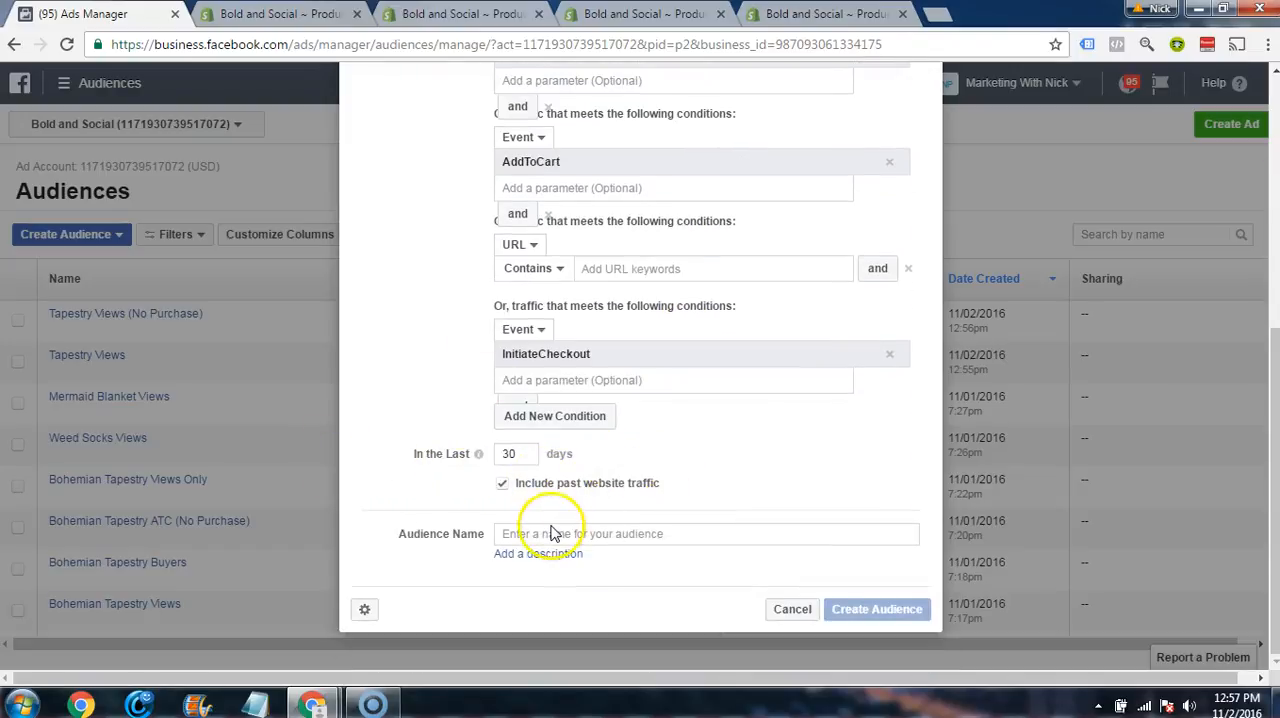
pyautogui.click(530, 454)
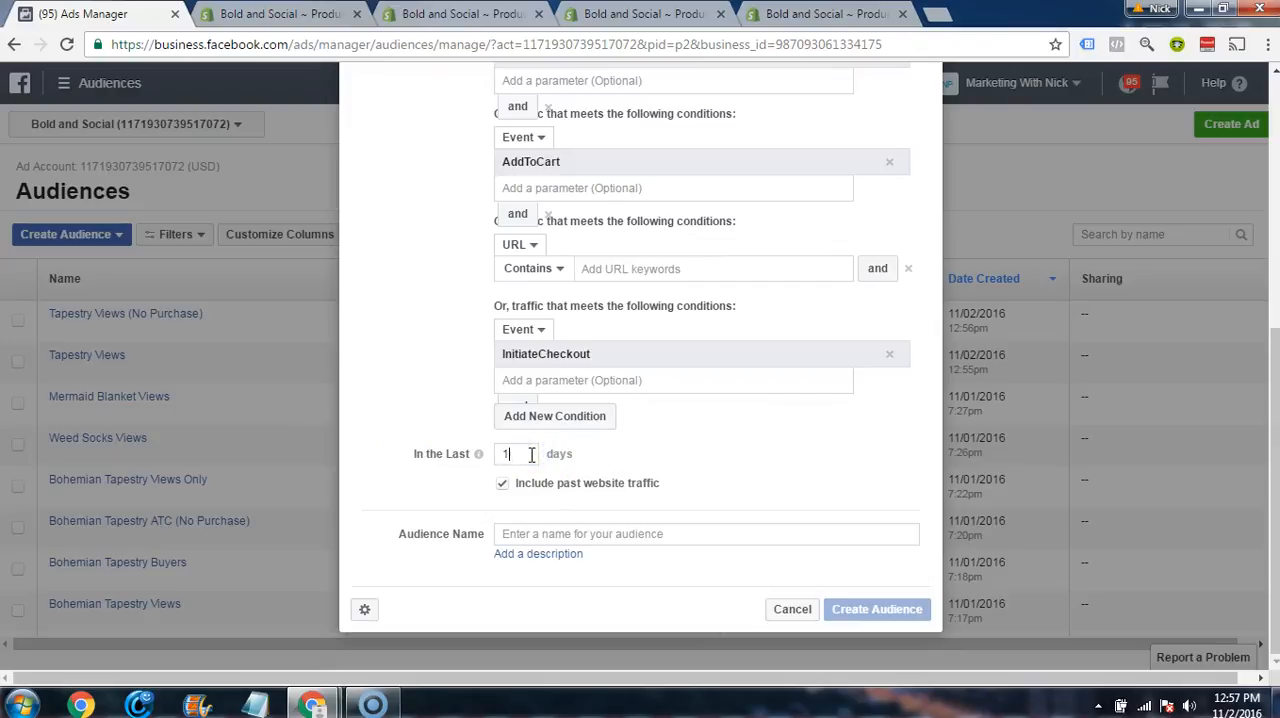
pyautogui.click(572, 530)
pyautogui.write('T')
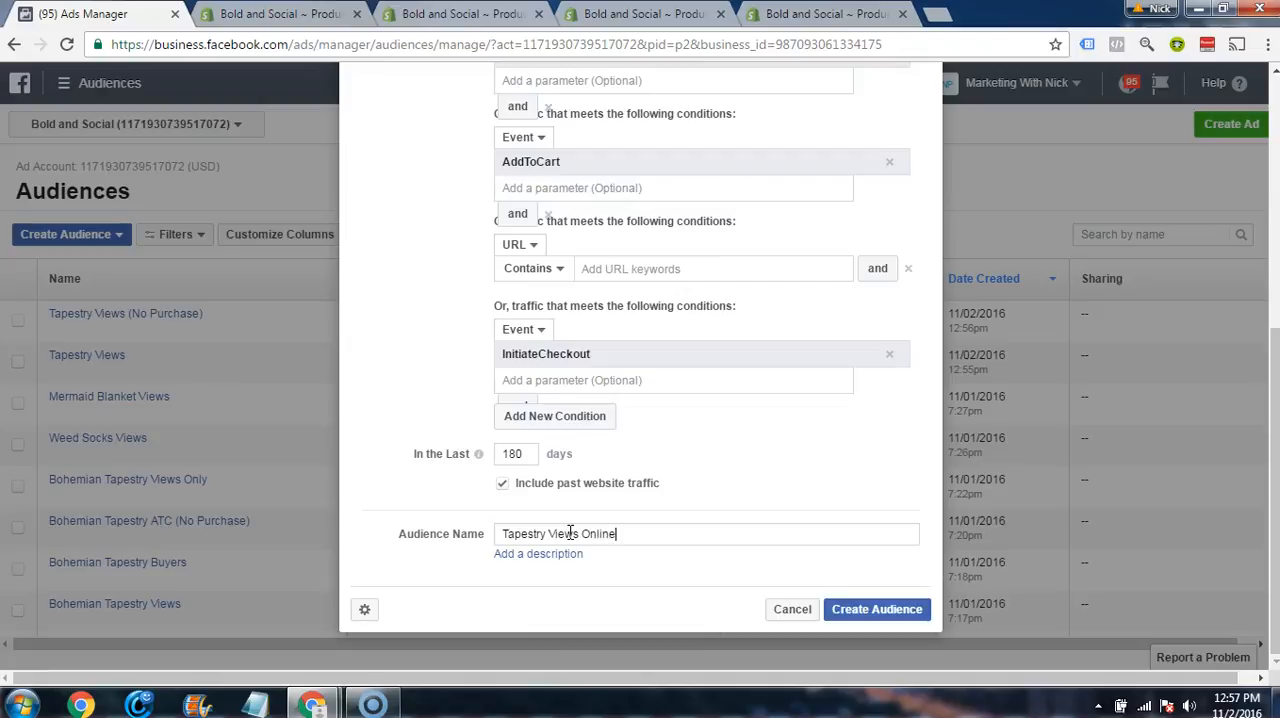
pyautogui.write('apestry Views Only')
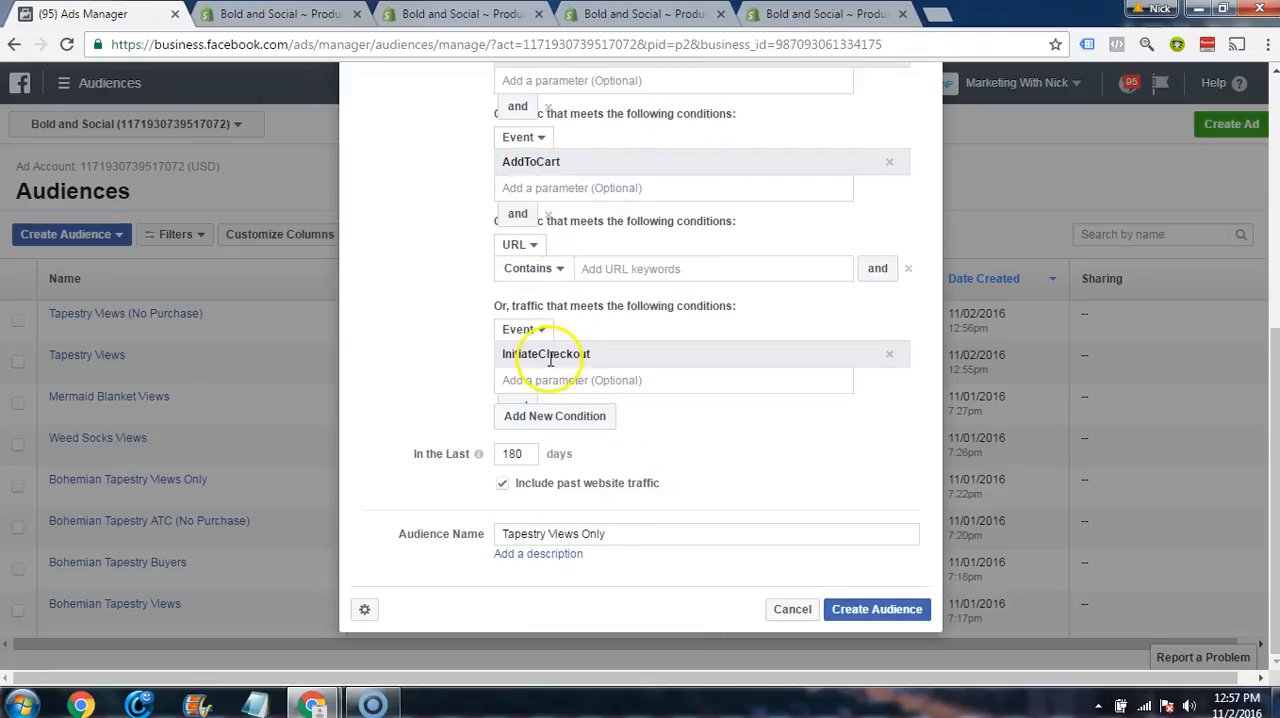
# Step: Remove the empty URL condition from the exclusions and create the Tapestry Views Only audience
pyautogui.scroll(3, 570, 360)
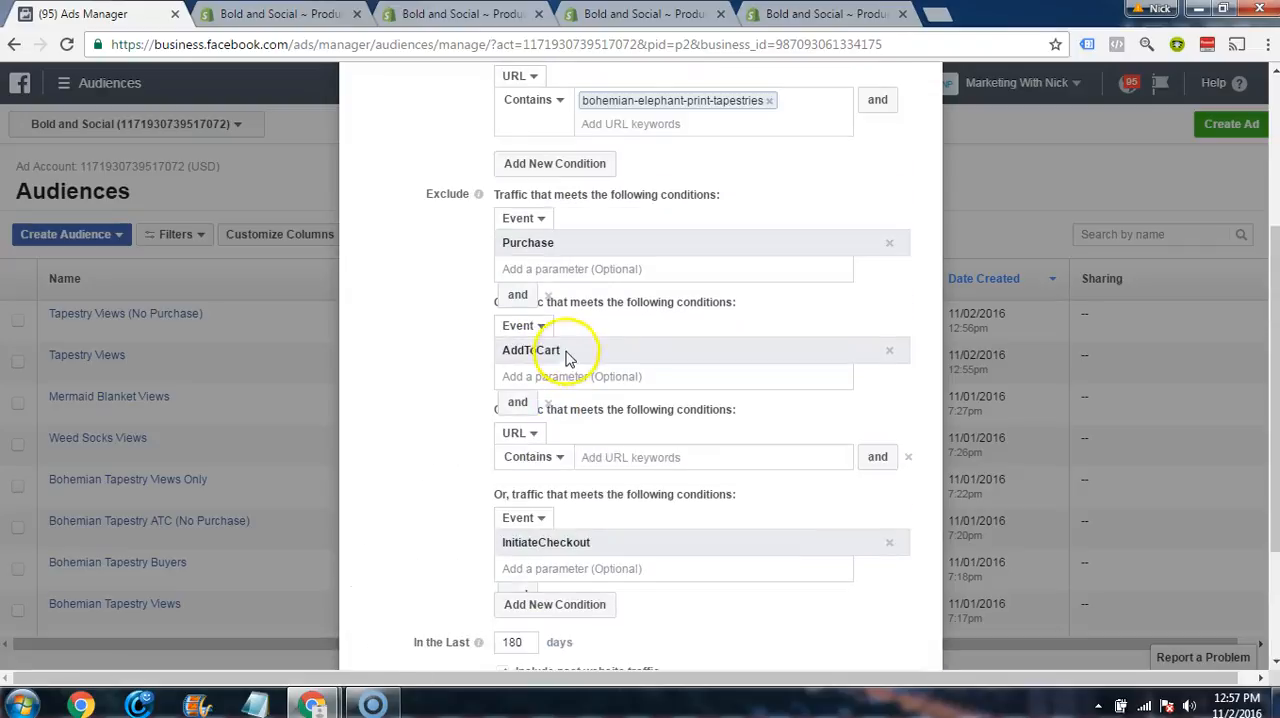
pyautogui.scroll(-2, 700, 430)
pyautogui.scroll(-2, 727, 455)
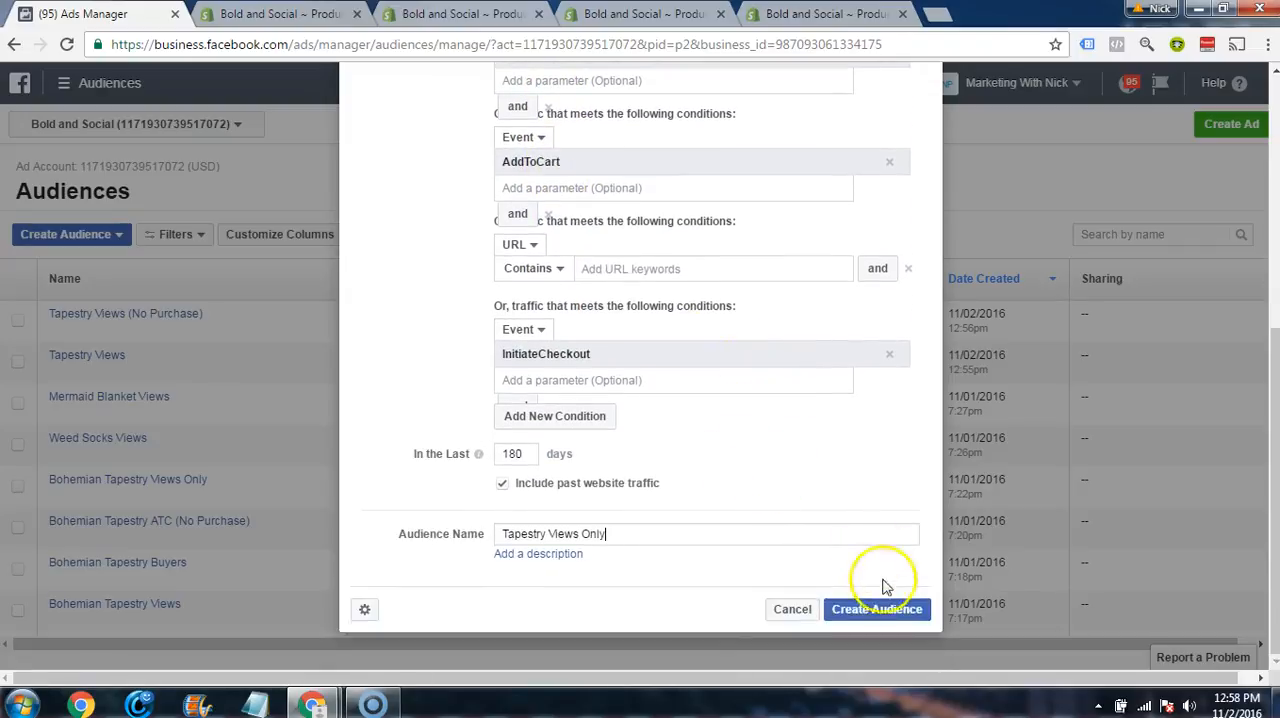
pyautogui.click(868, 612)
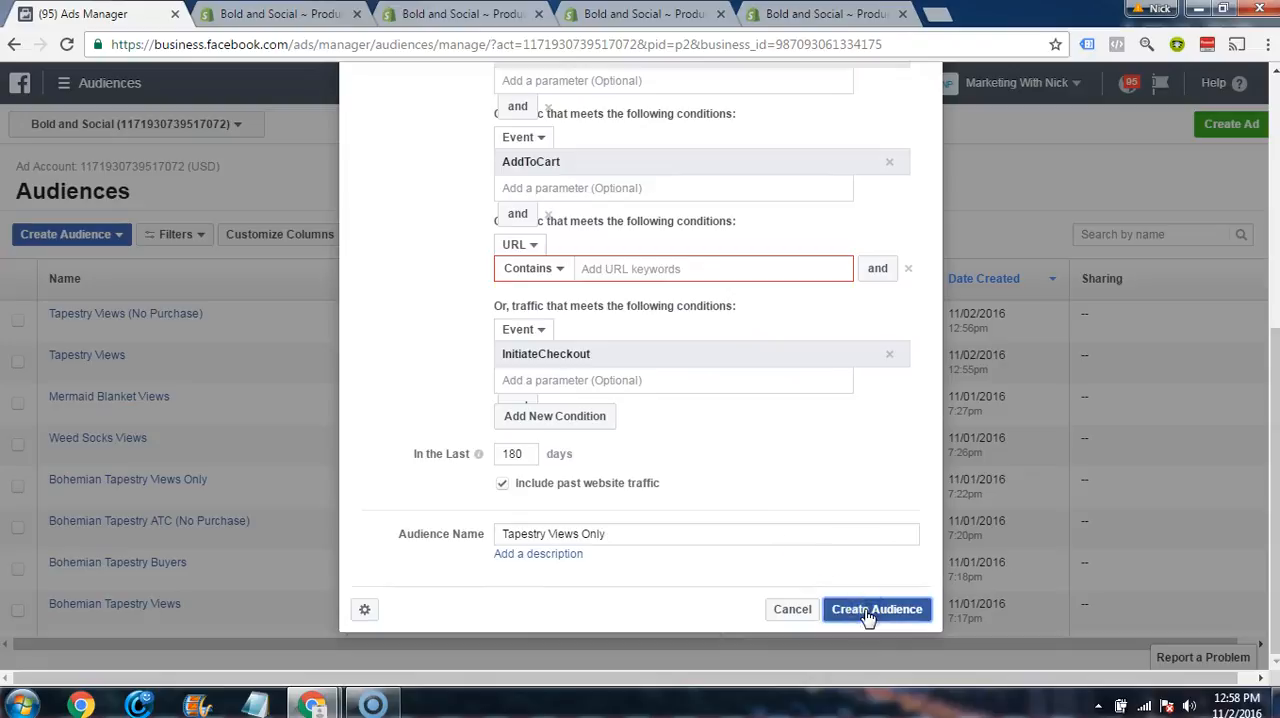
pyautogui.click(908, 270)
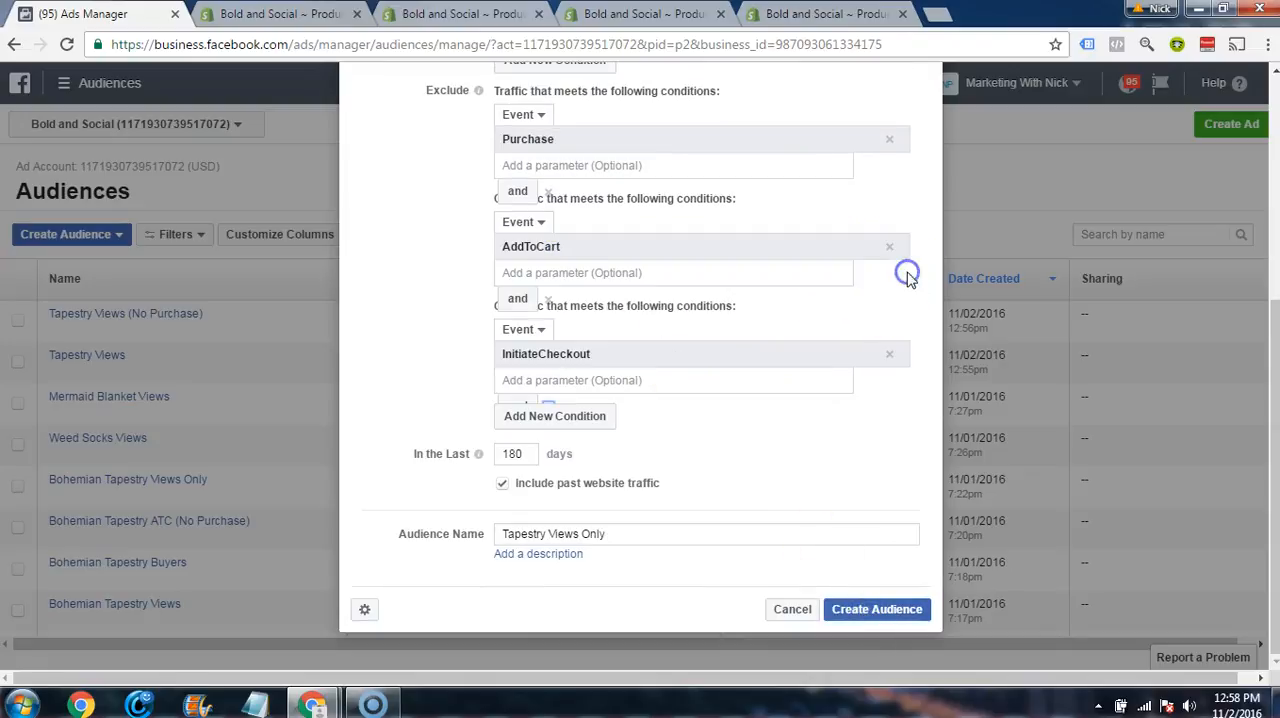
pyautogui.click(877, 611)
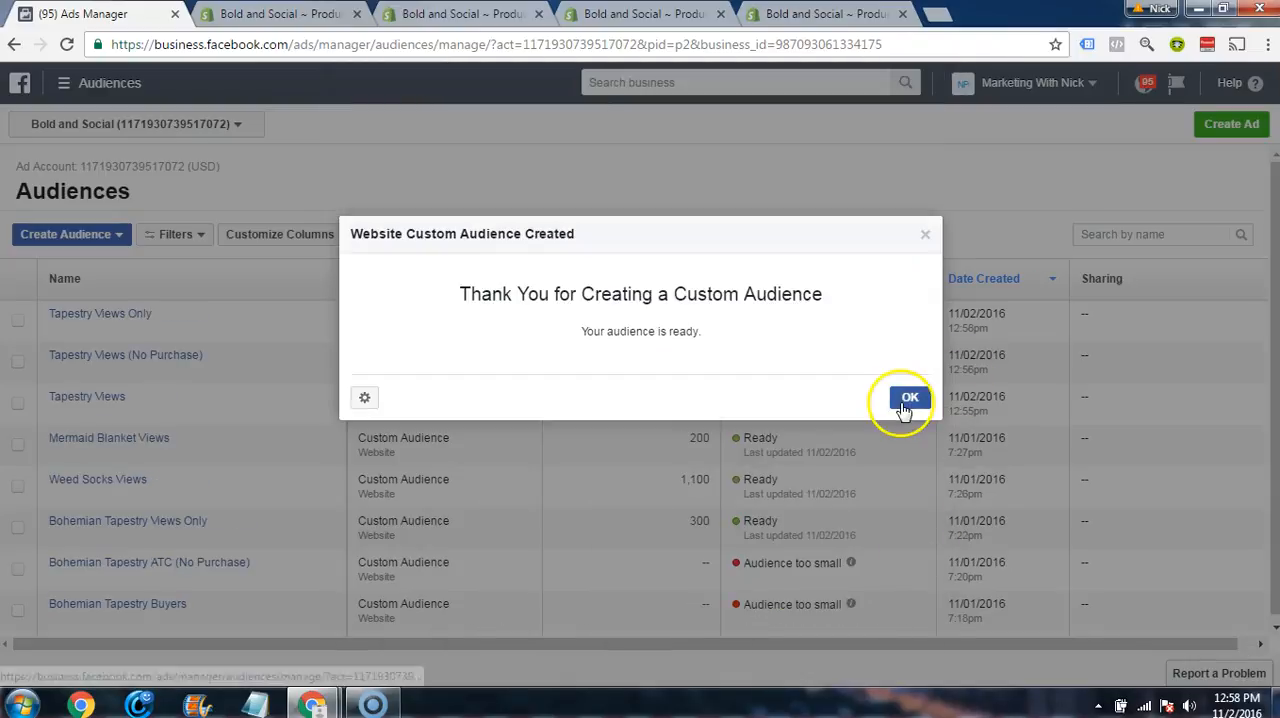
pyautogui.click(906, 397)
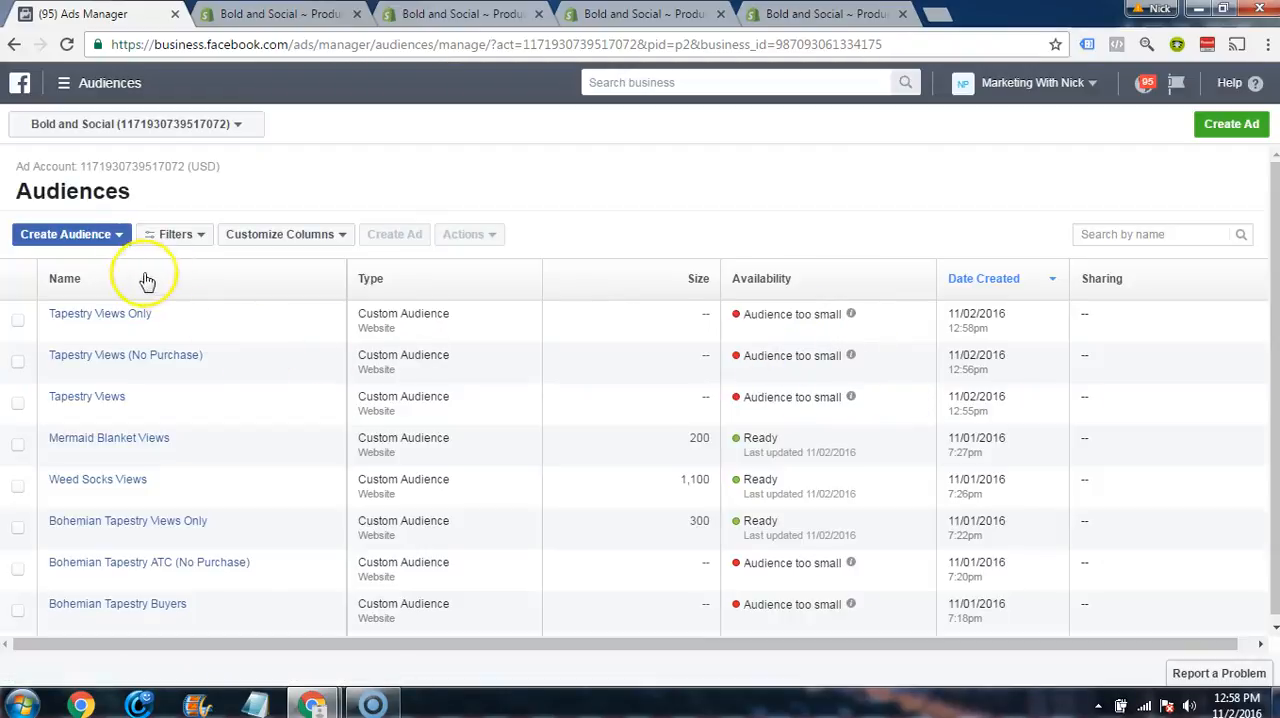
# Step: Start a new custom audience from website traffic and set its traffic type to Custom Combination
pyautogui.click(106, 239)
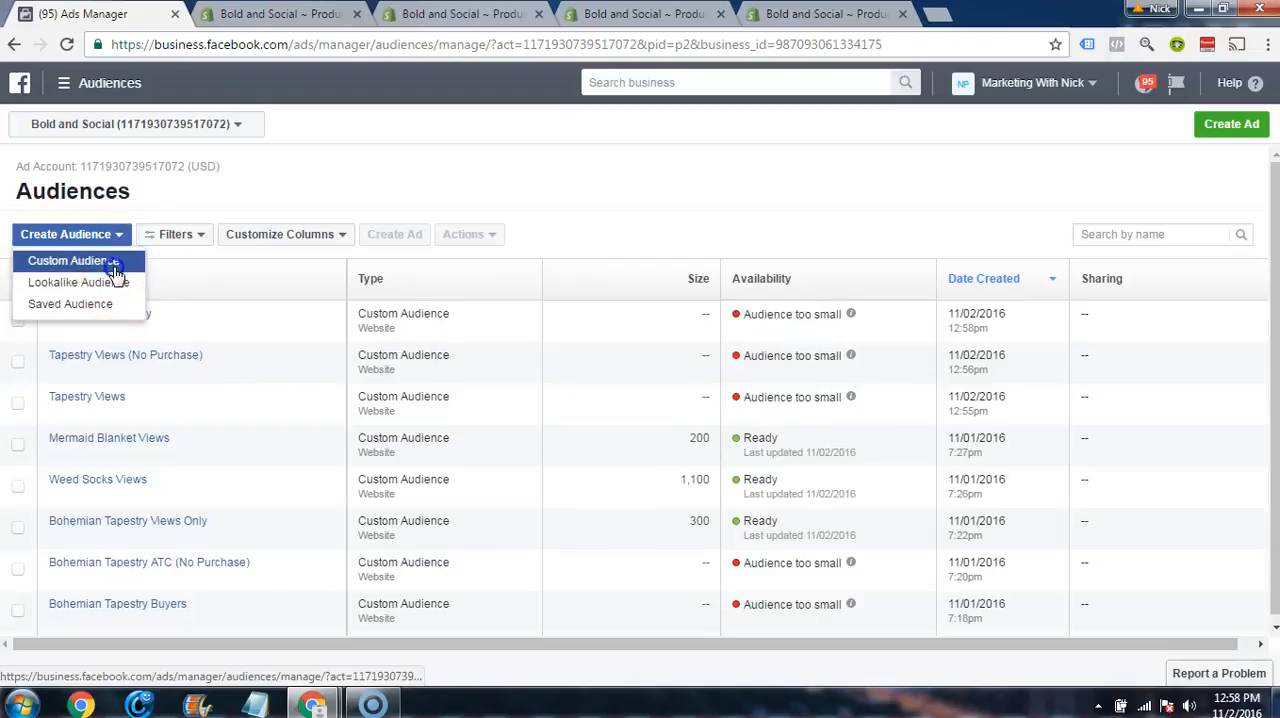
pyautogui.click(108, 259)
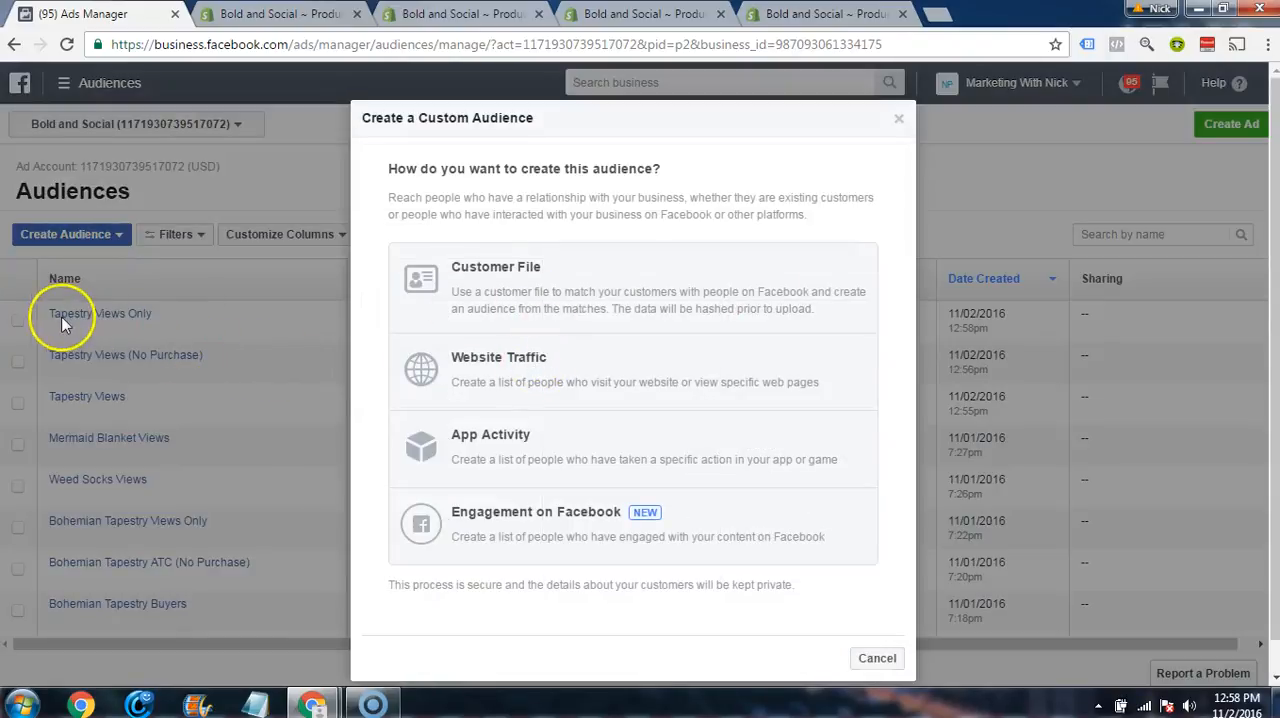
pyautogui.click(457, 373)
pyautogui.click(617, 294)
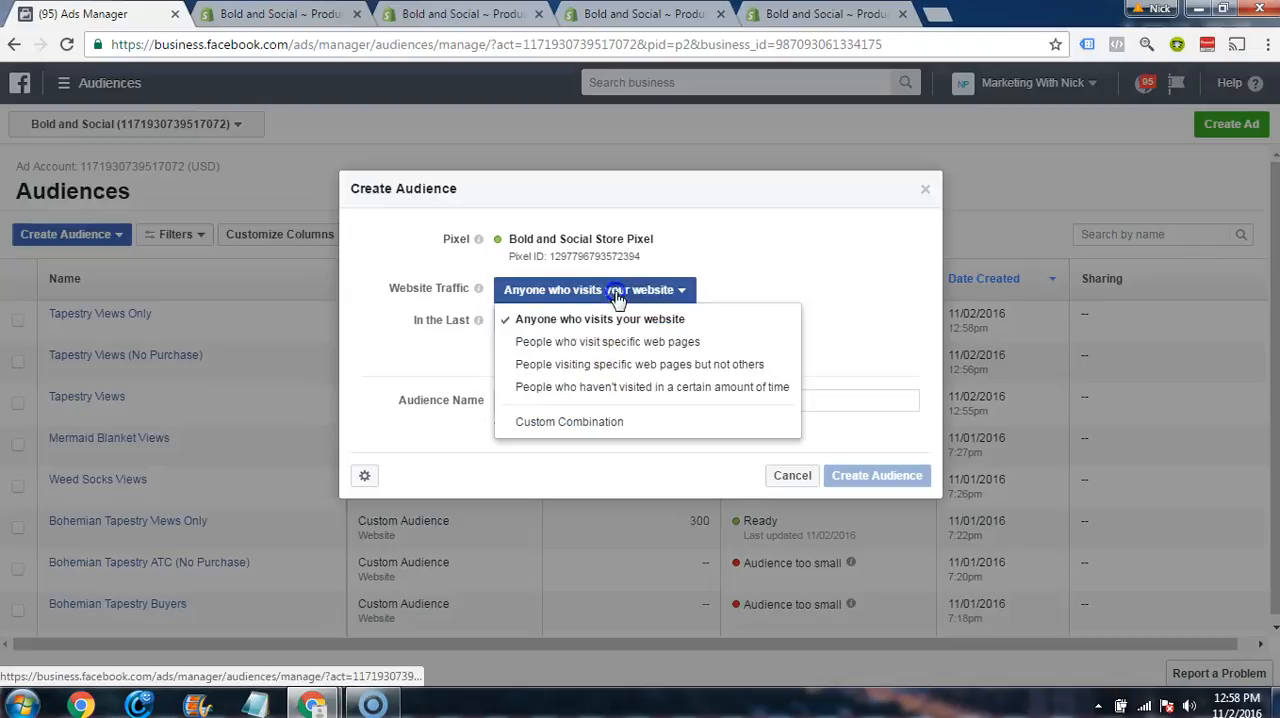
pyautogui.click(569, 421)
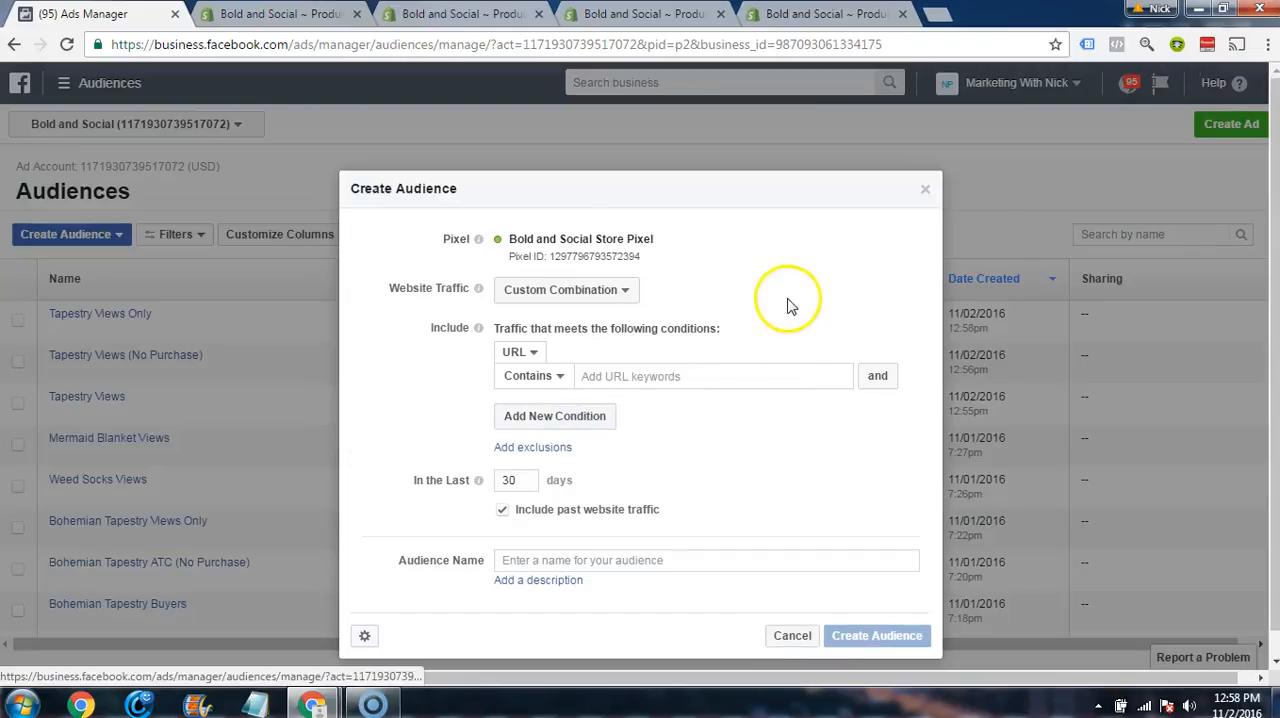
pyautogui.scroll(-1, 788, 299)
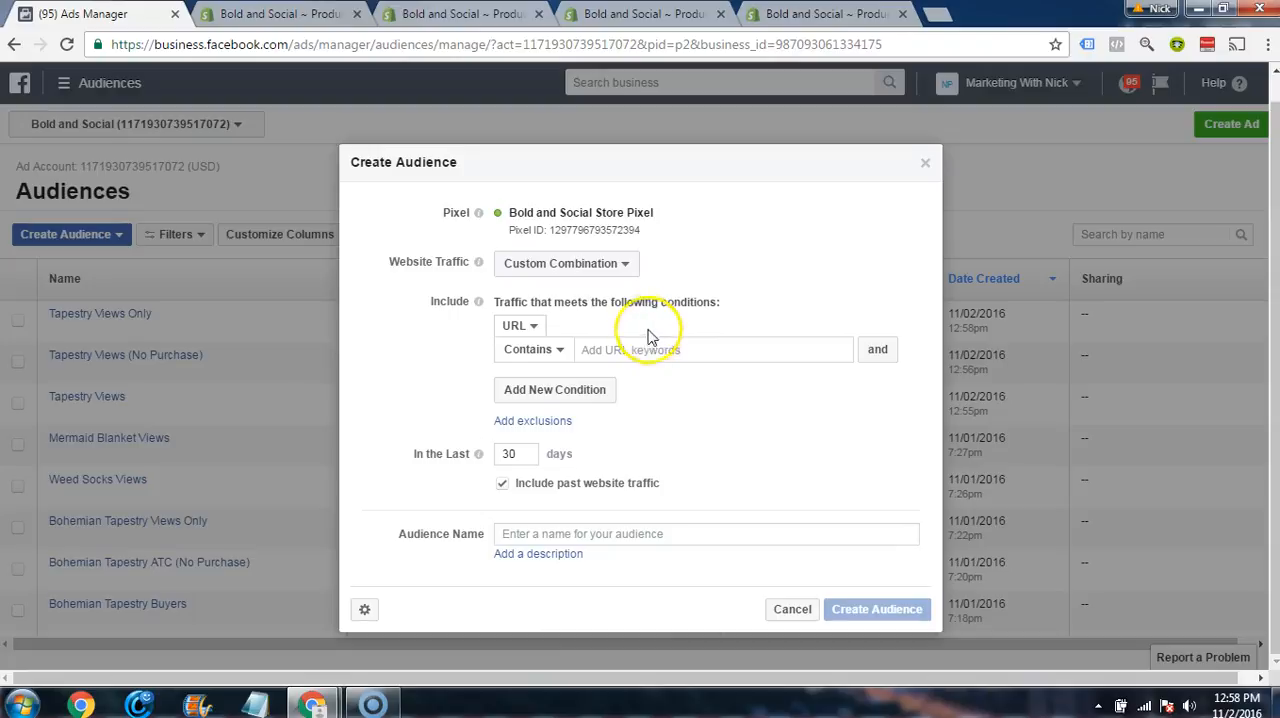
# Step: Set the audience's first include condition to traffic with the AddToCart event
pyautogui.click(563, 346)
pyautogui.click(533, 328)
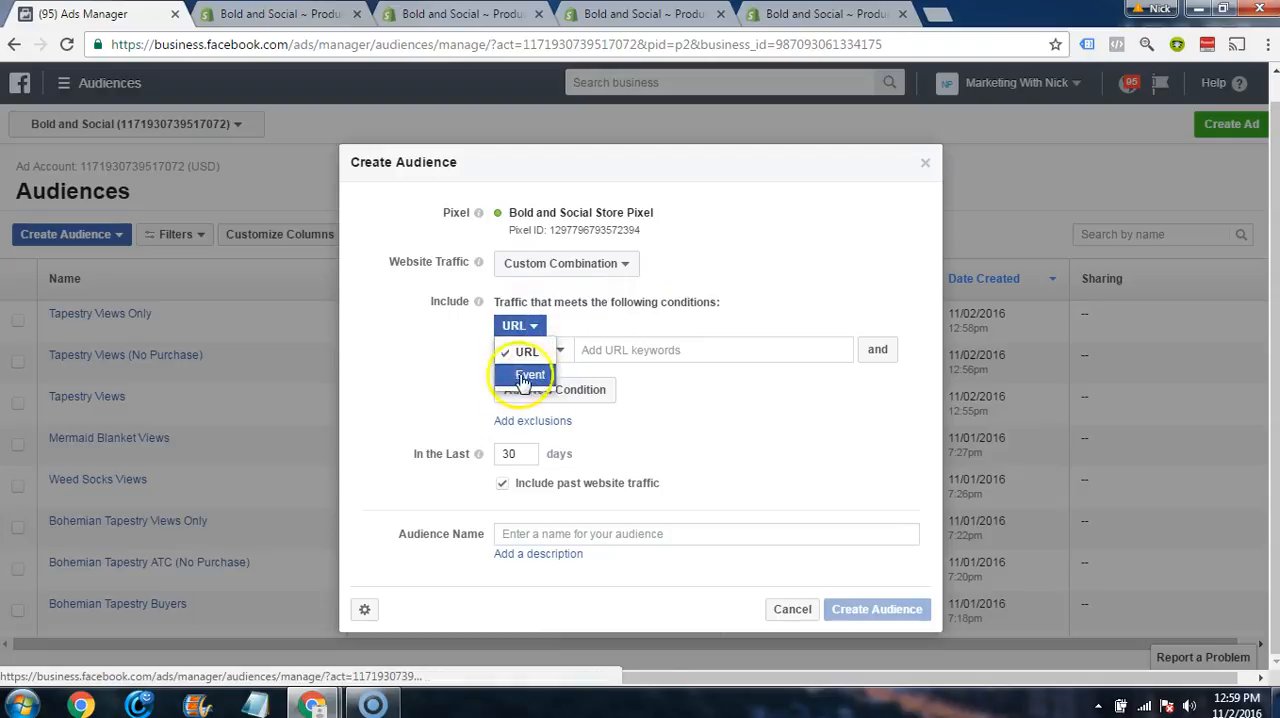
pyautogui.click(522, 377)
pyautogui.click(592, 357)
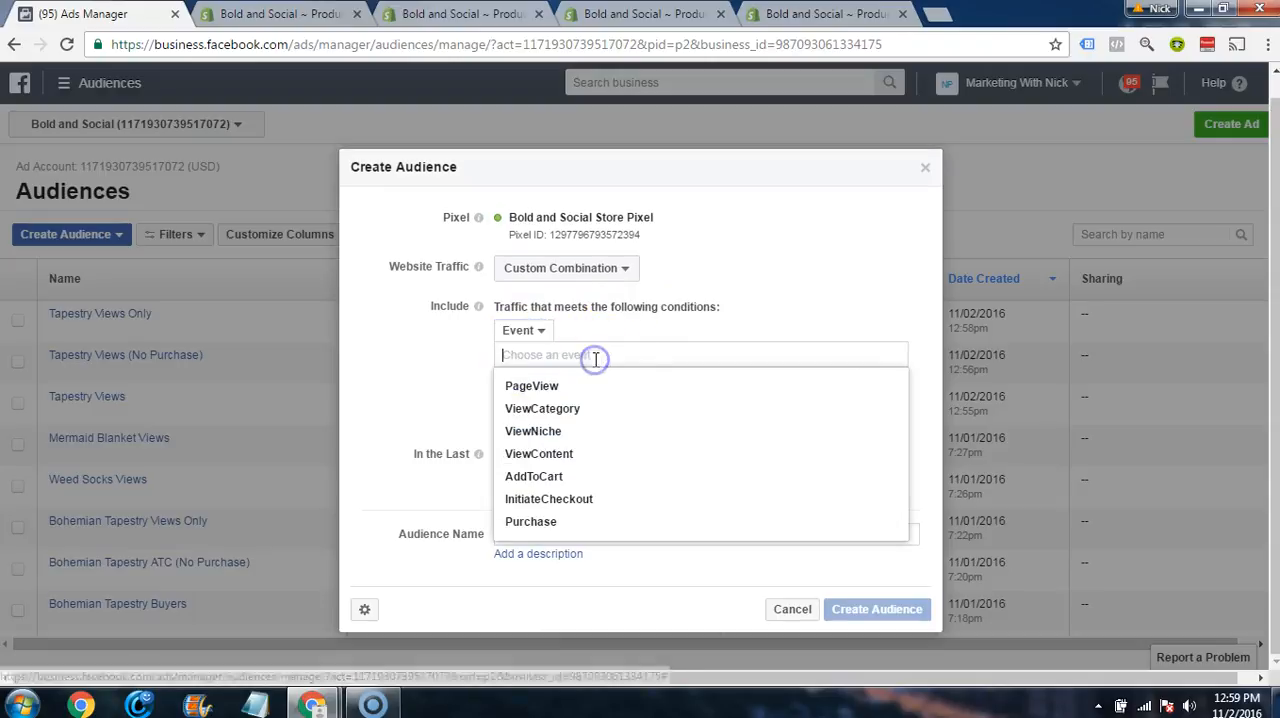
pyautogui.click(557, 483)
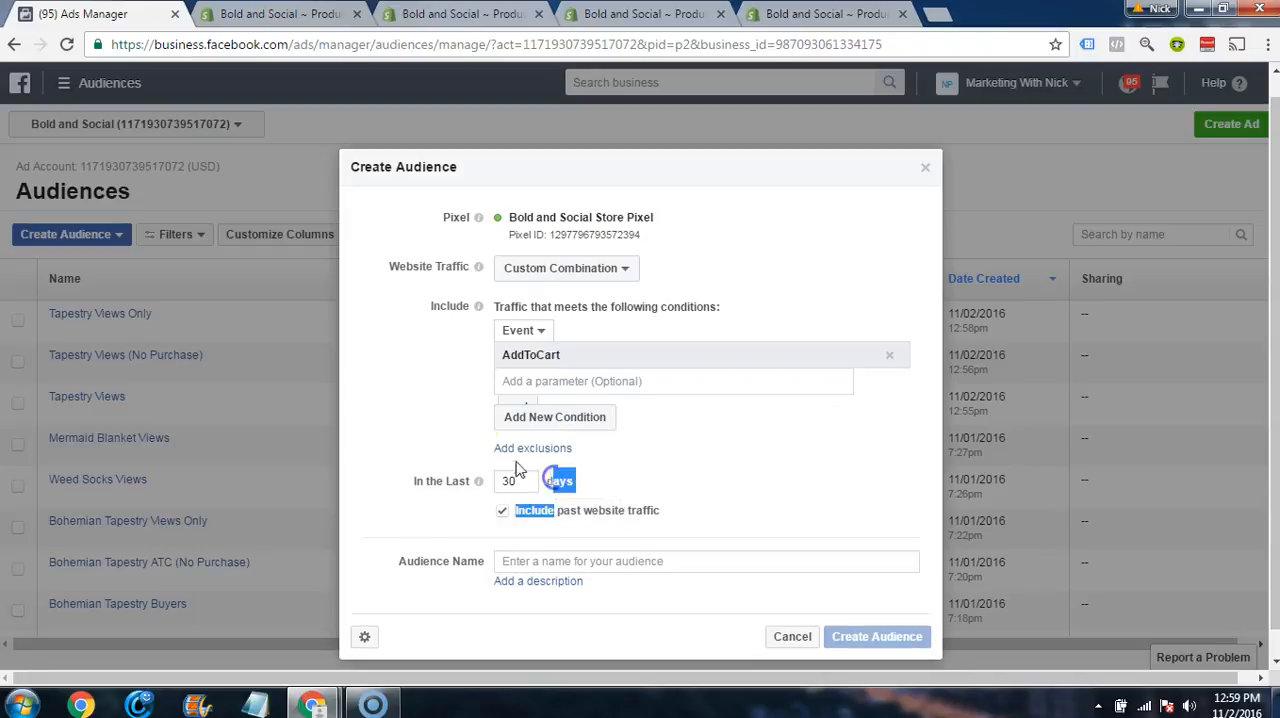
# Step: Add a second include condition for traffic with the InitiateCheckout event
pyautogui.click(541, 420)
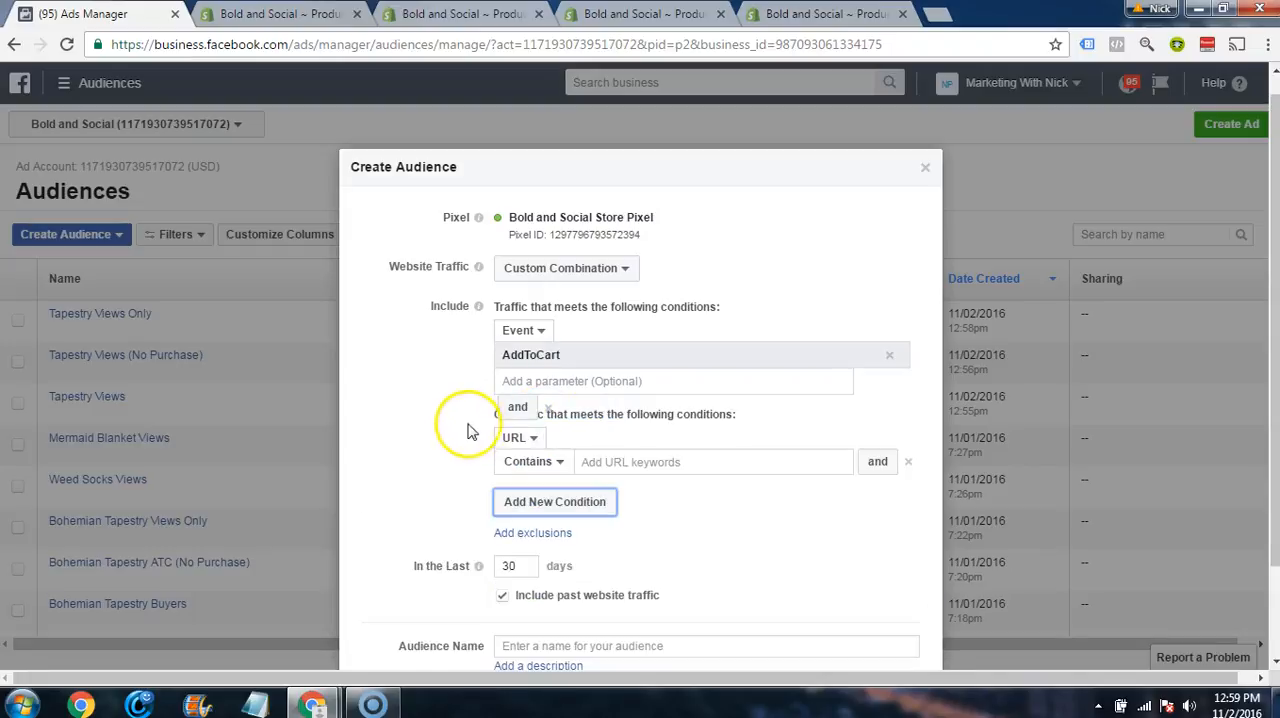
pyautogui.click(518, 343)
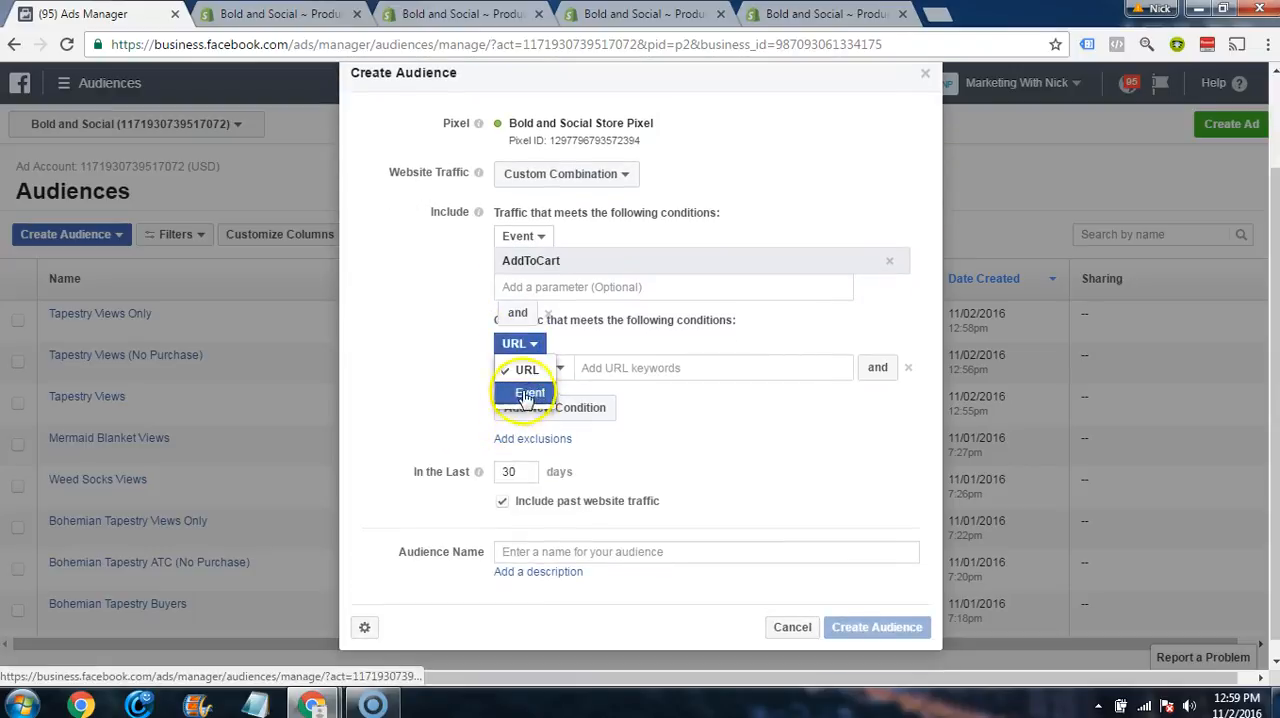
pyautogui.click(526, 400)
pyautogui.click(531, 368)
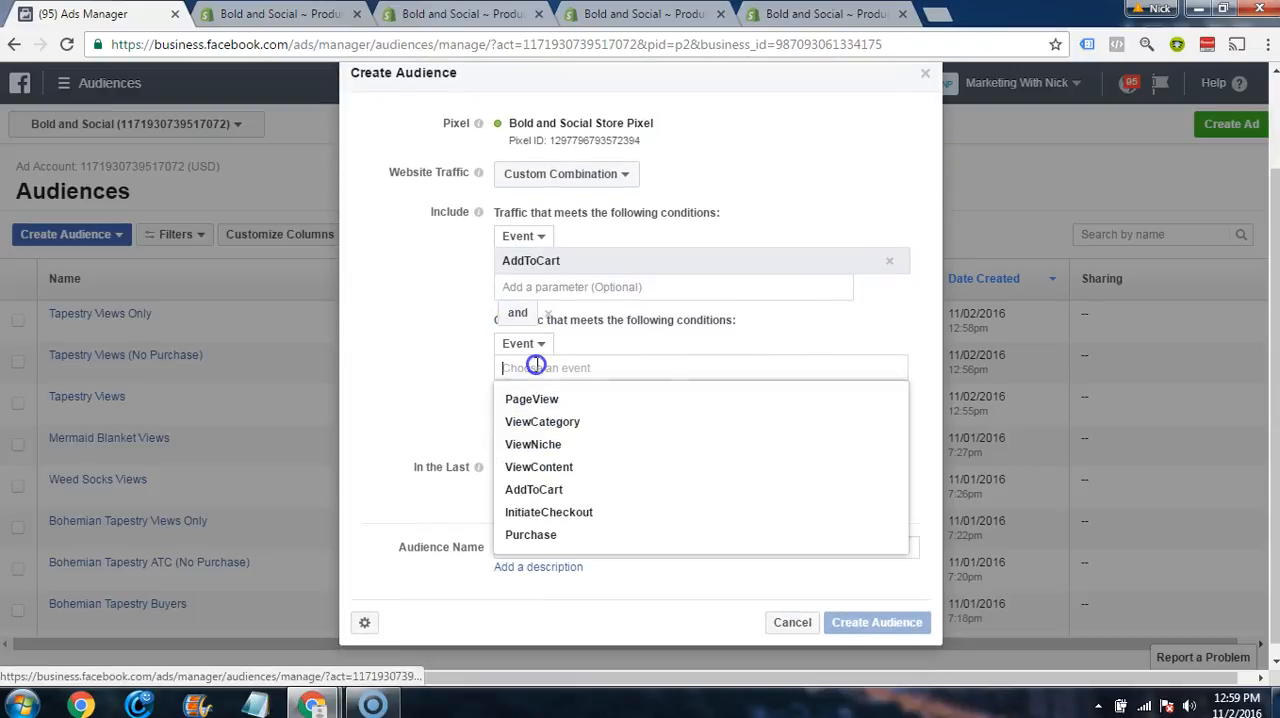
pyautogui.click(548, 512)
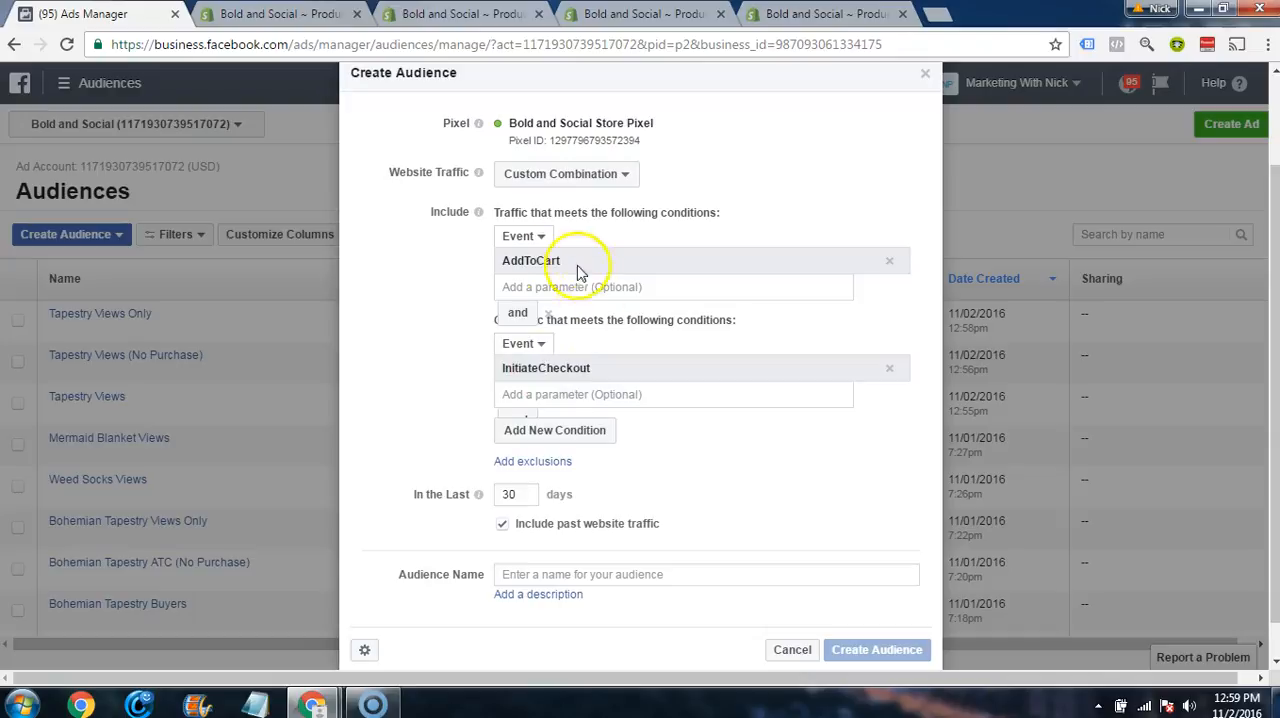
# Step: Switch to the Shopify admin and copy the Bohemian Elephant Print Tapestry's product ID from its page address
pyautogui.click(463, 16)
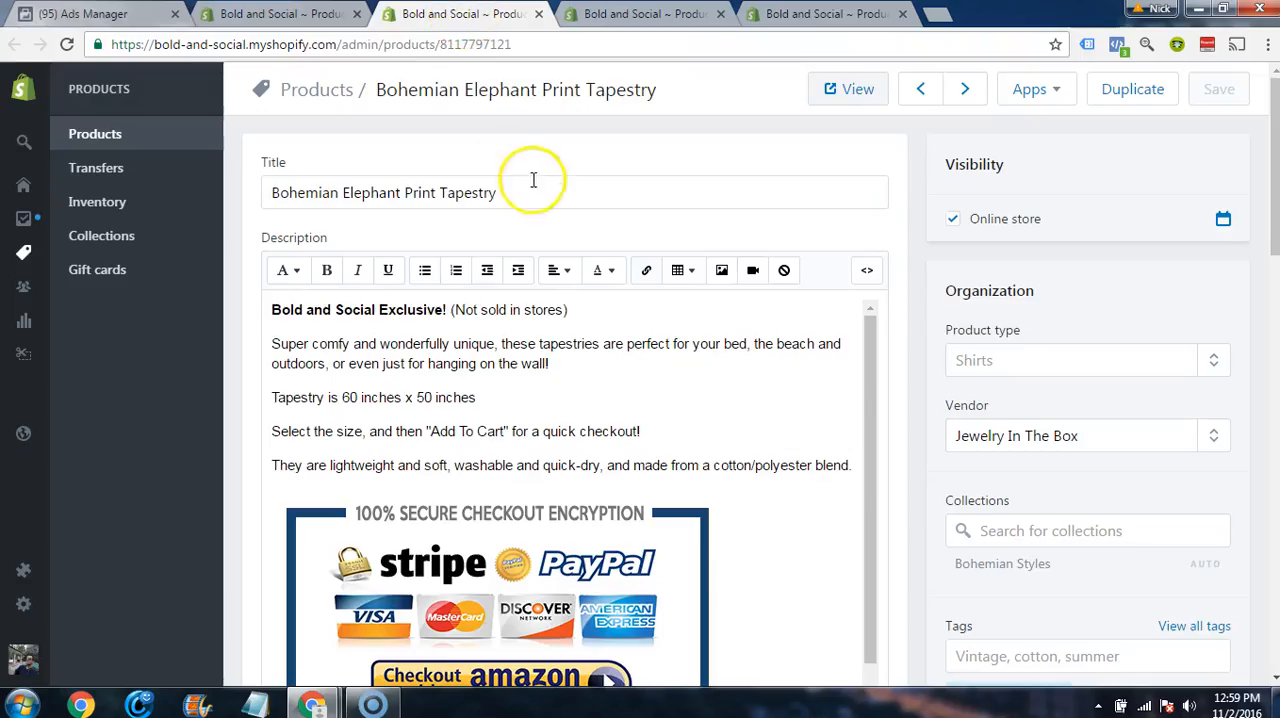
pyautogui.doubleClick(455, 46)
pyautogui.hotkey('ctrl', 'c')
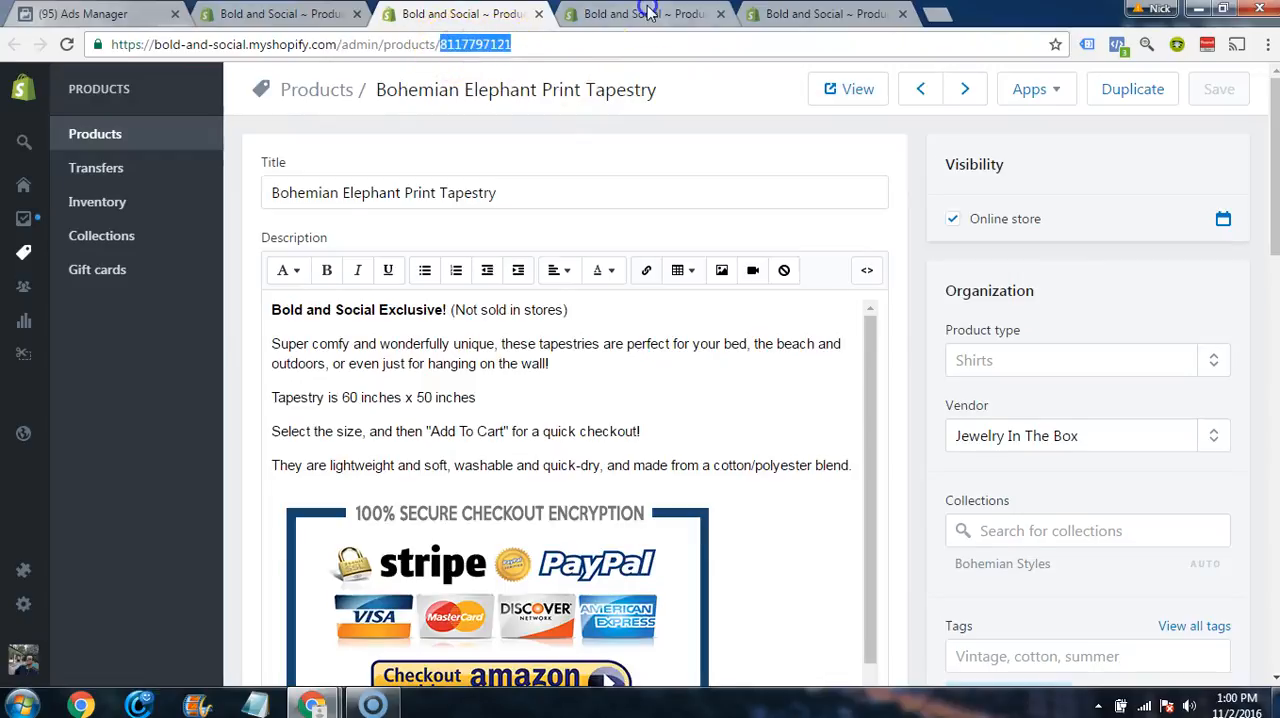
pyautogui.click(645, 14)
pyautogui.click(830, 14)
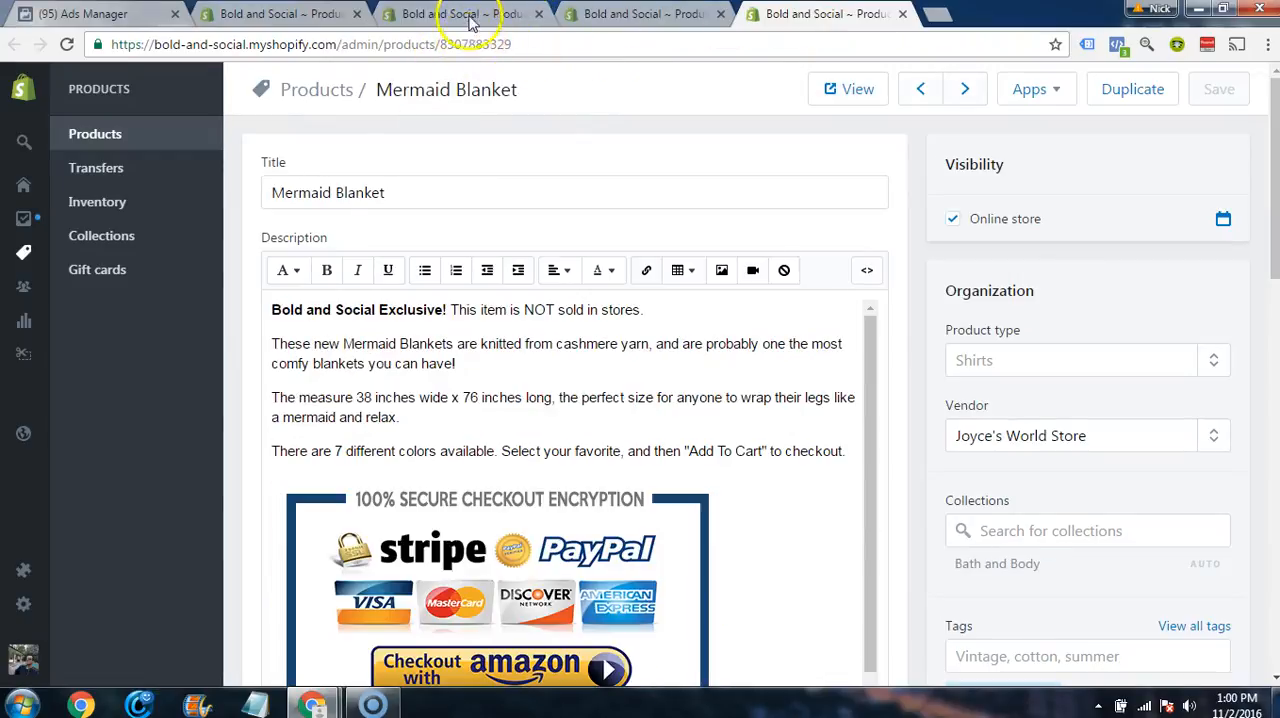
pyautogui.click(490, 14)
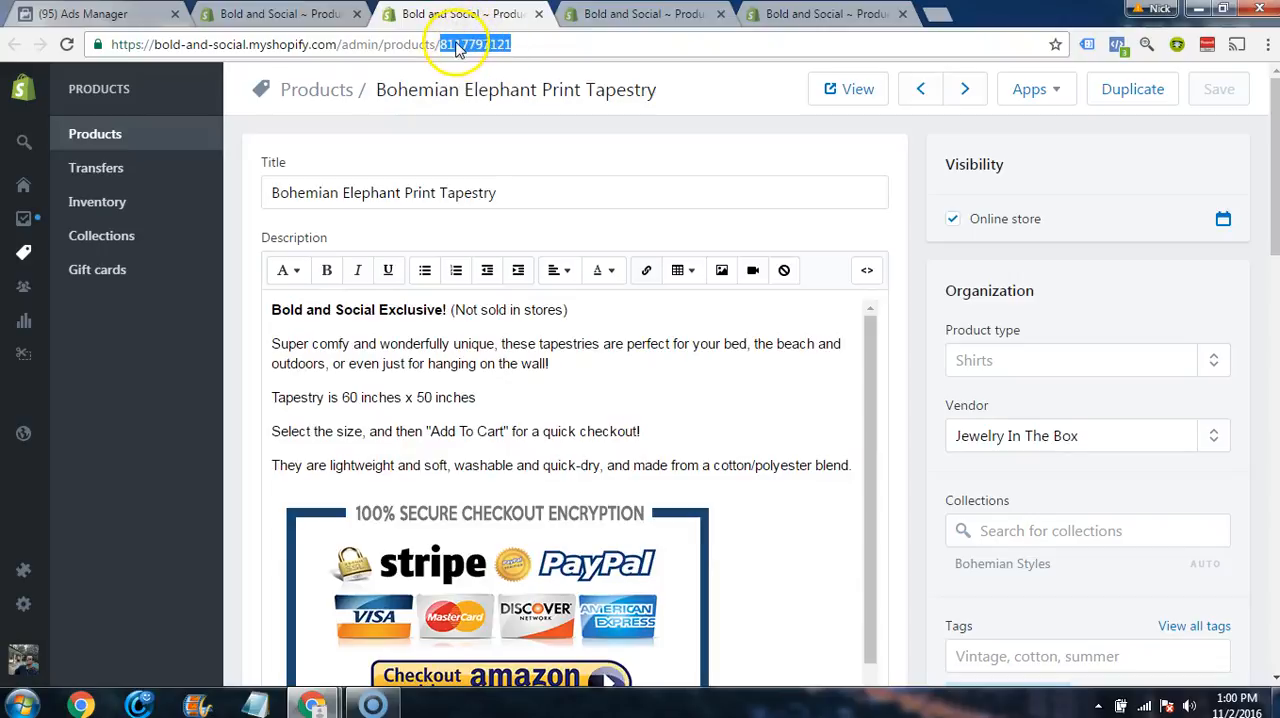
pyautogui.click(124, 15)
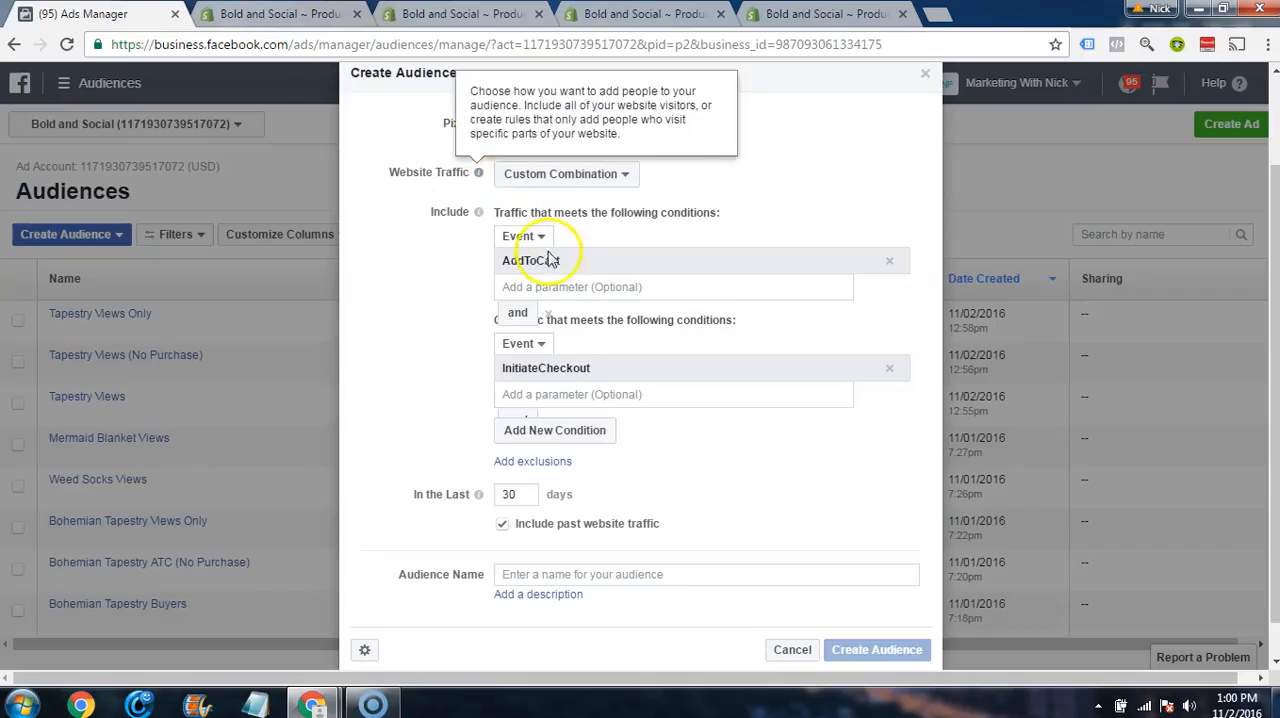
pyautogui.click(572, 286)
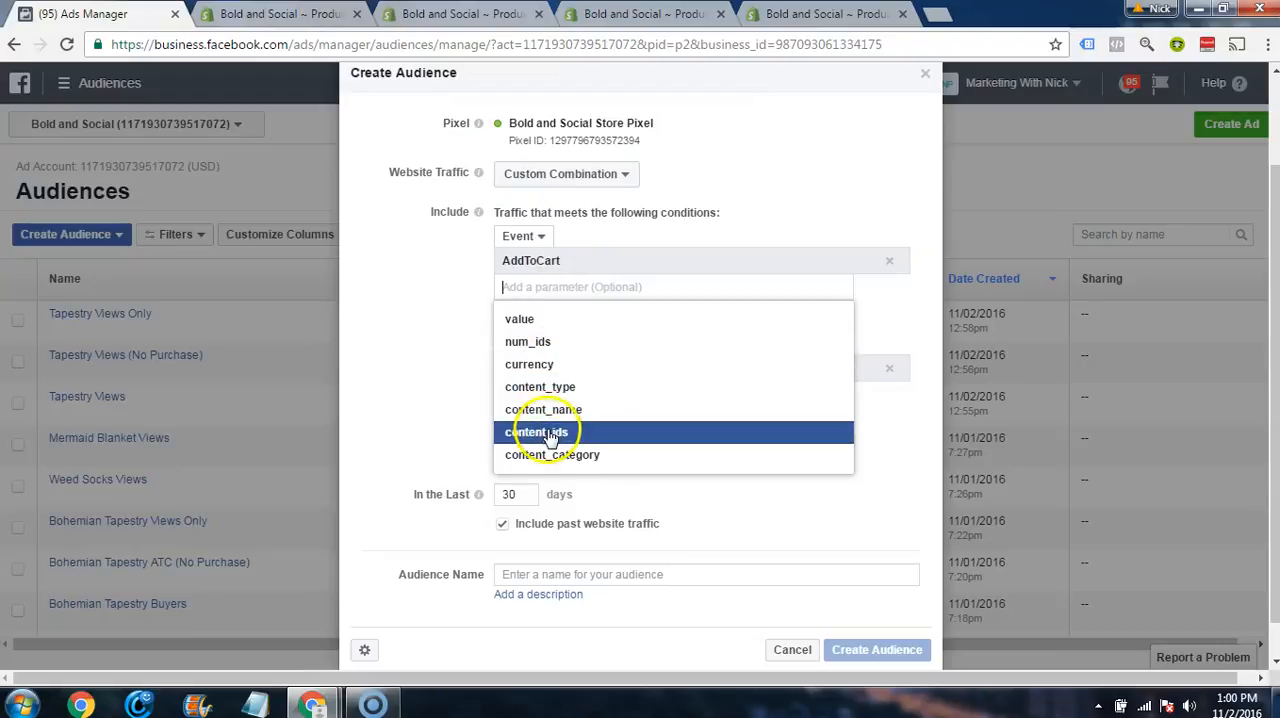
pyautogui.click(541, 433)
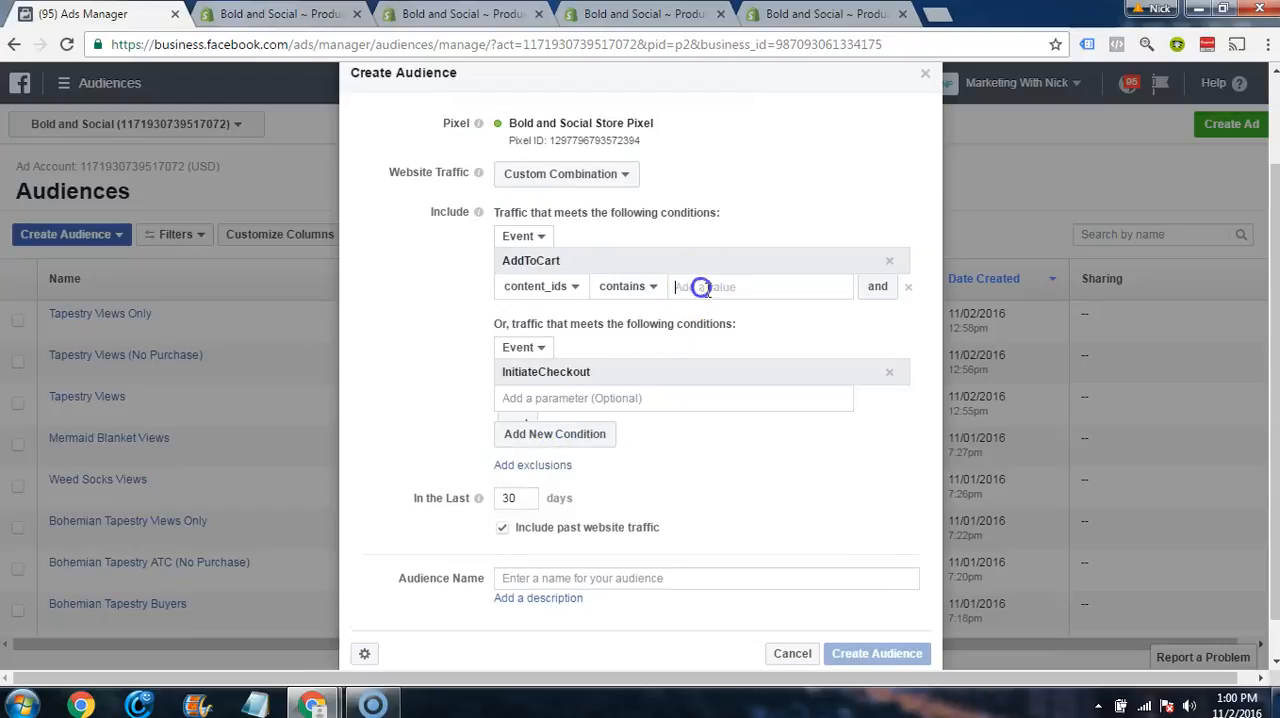
pyautogui.hotkey('ctrl', 'v')
pyautogui.press('Return')
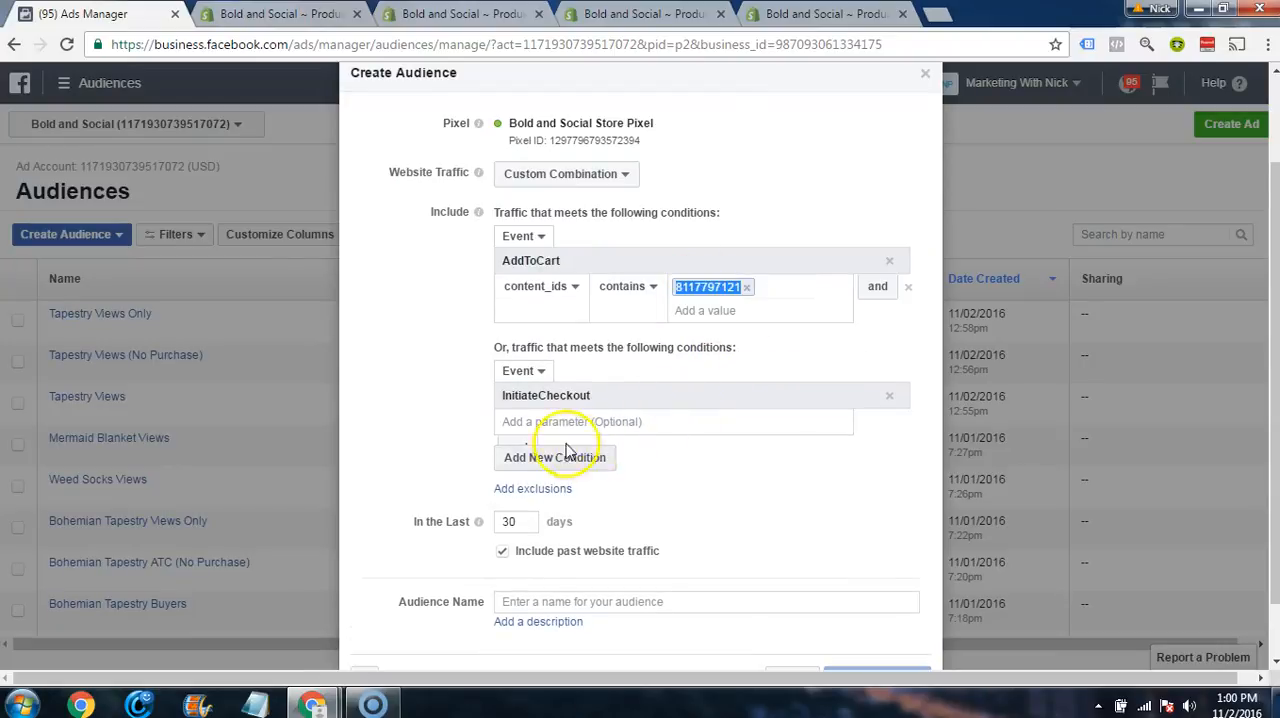
pyautogui.click(550, 422)
pyautogui.click(536, 566)
pyautogui.click(714, 422)
pyautogui.hotkey('ctrl', 'v')
pyautogui.press('Return')
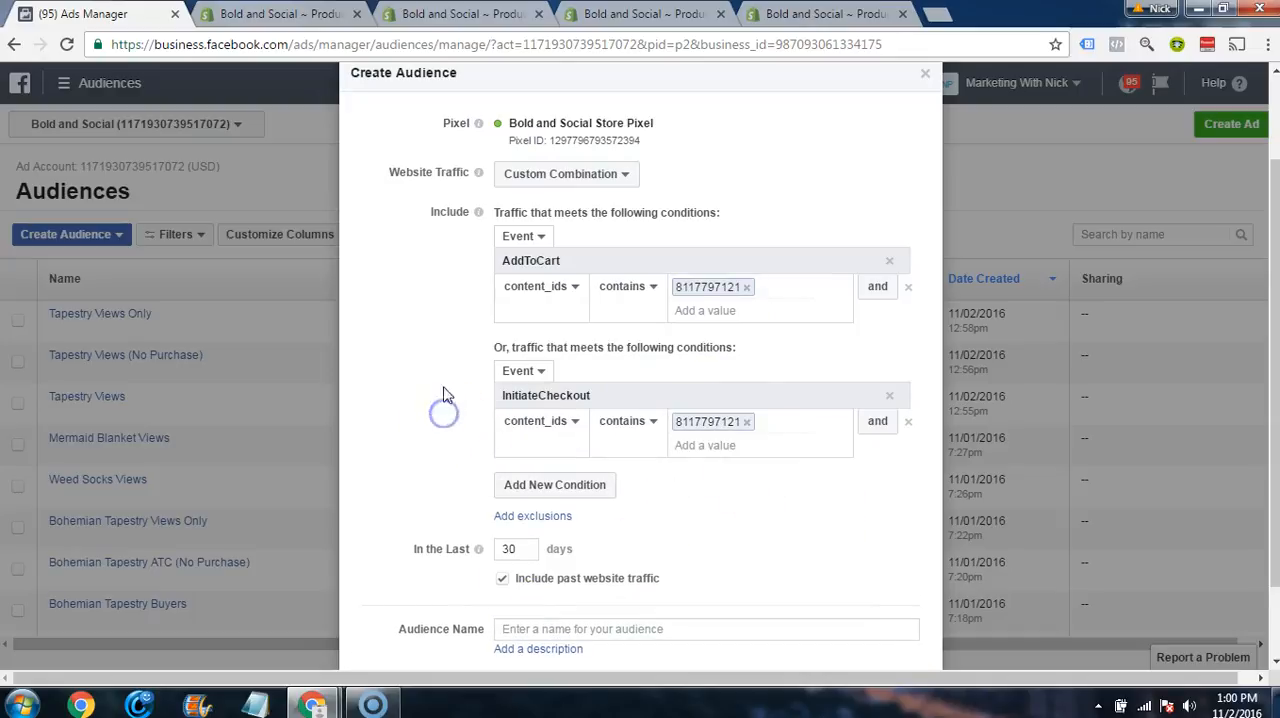
pyautogui.scroll(-2, 762, 190)
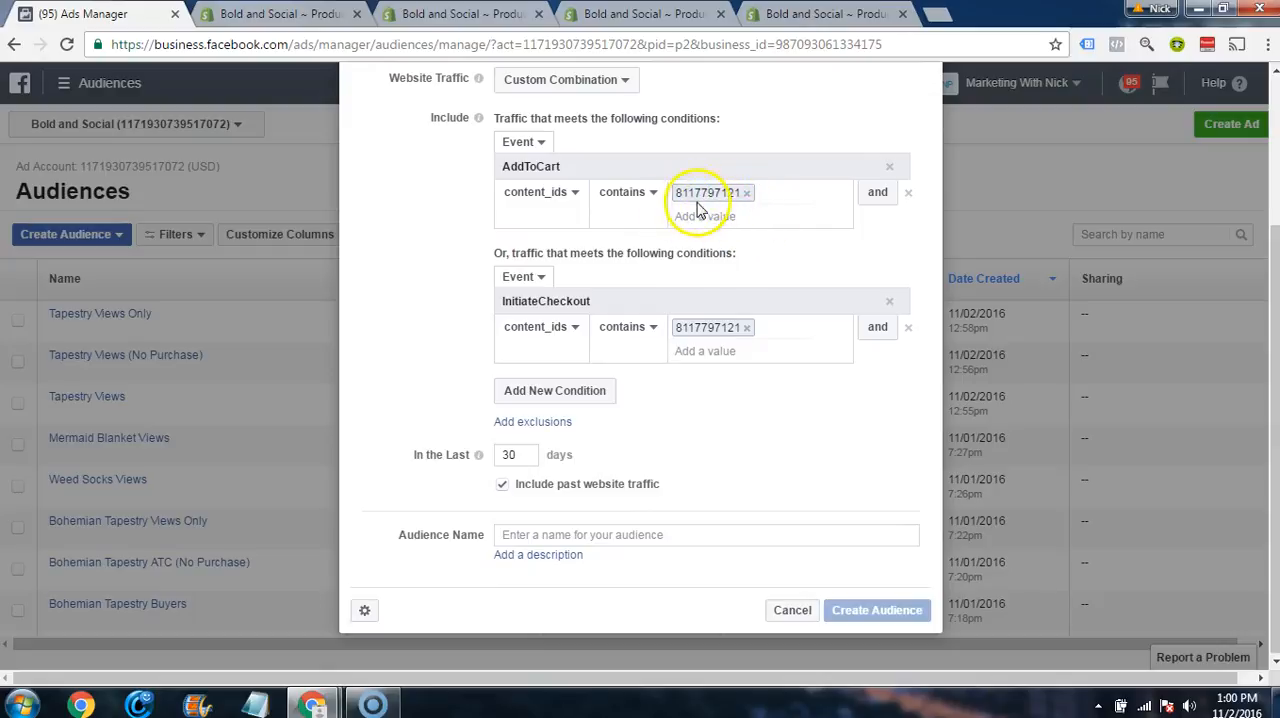
pyautogui.scroll(2, 660, 268)
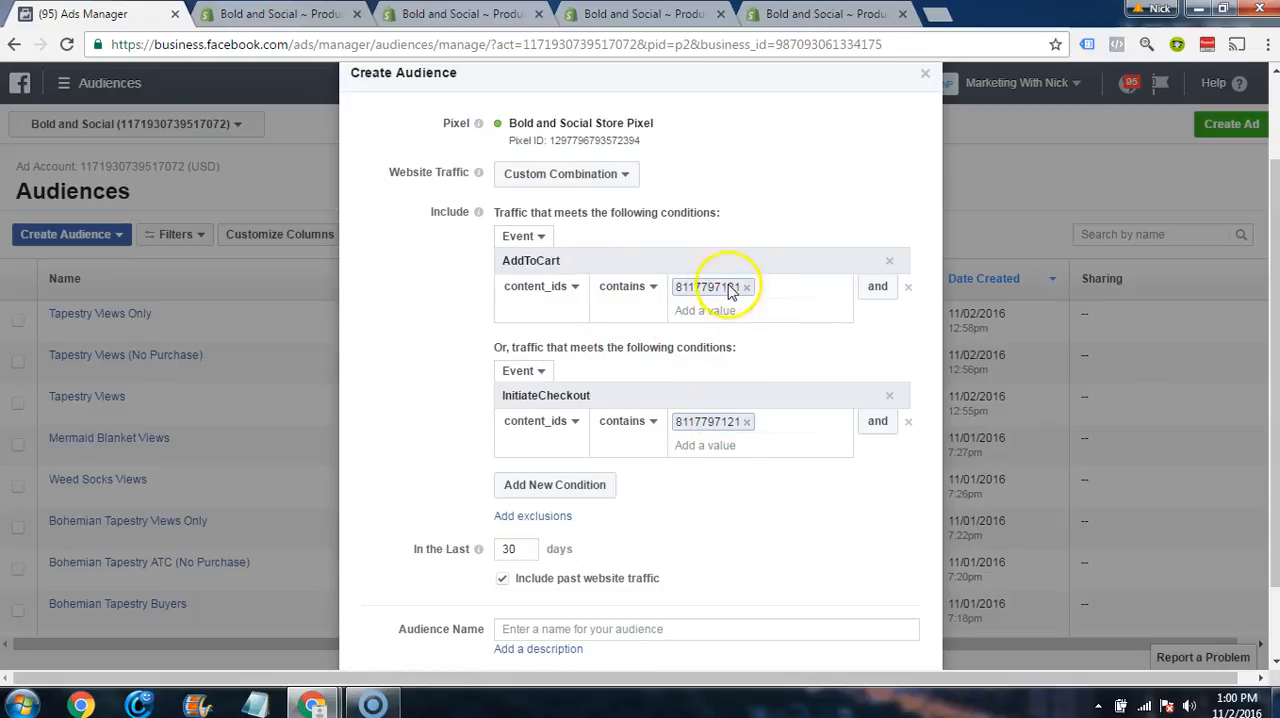
# Step: Add an exclusion for traffic with the Purchase event
pyautogui.scroll(-1, 429, 357)
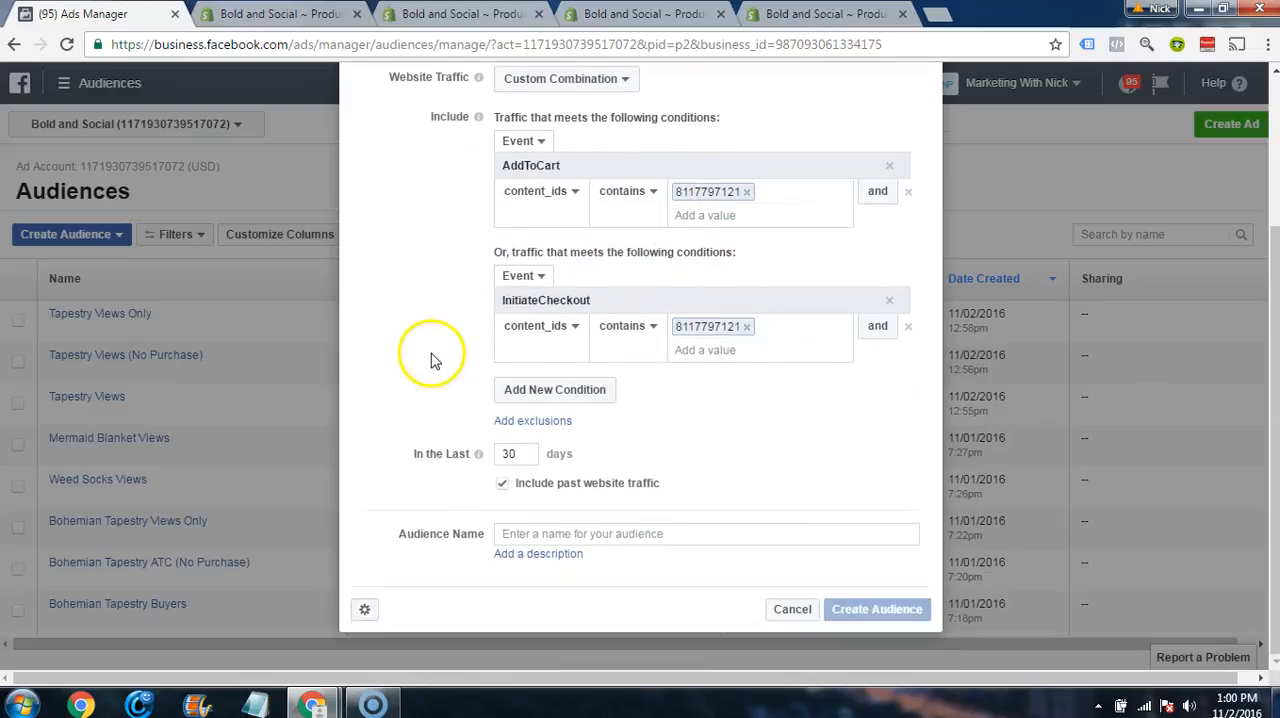
pyautogui.click(526, 422)
pyautogui.click(526, 422)
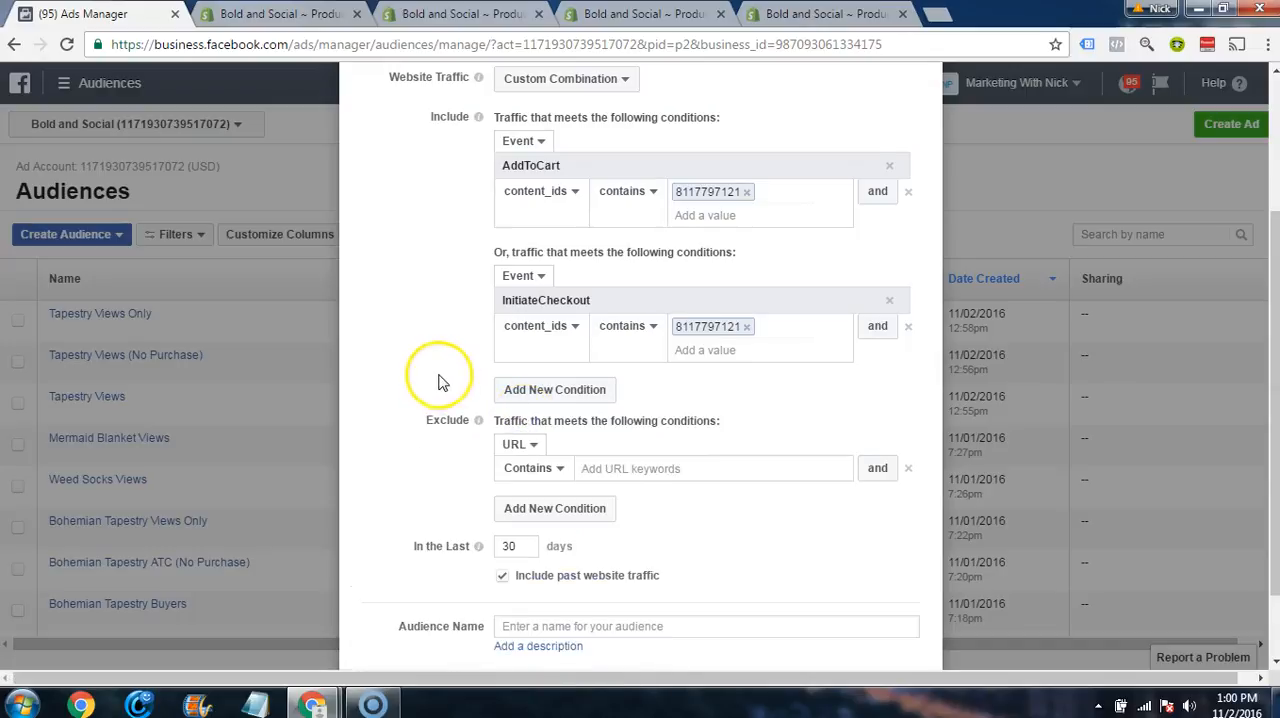
pyautogui.scroll(-1, 437, 380)
pyautogui.click(537, 357)
pyautogui.click(526, 400)
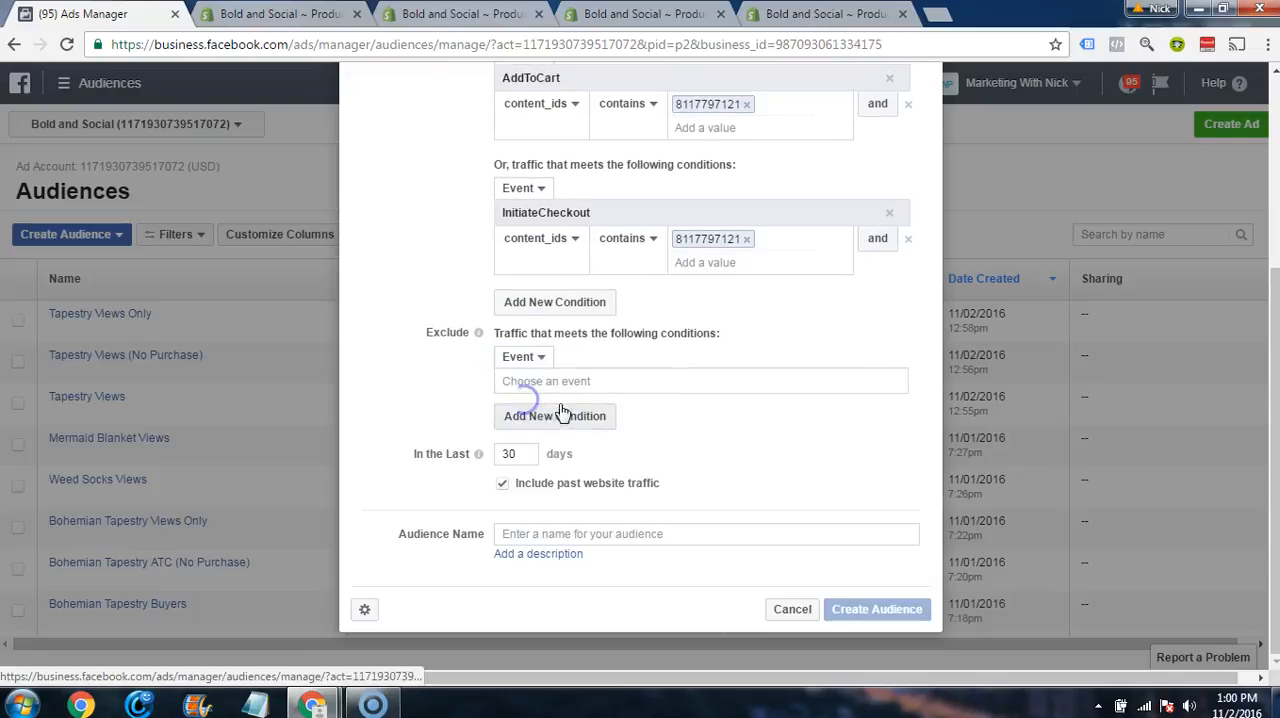
pyautogui.click(551, 380)
pyautogui.click(535, 550)
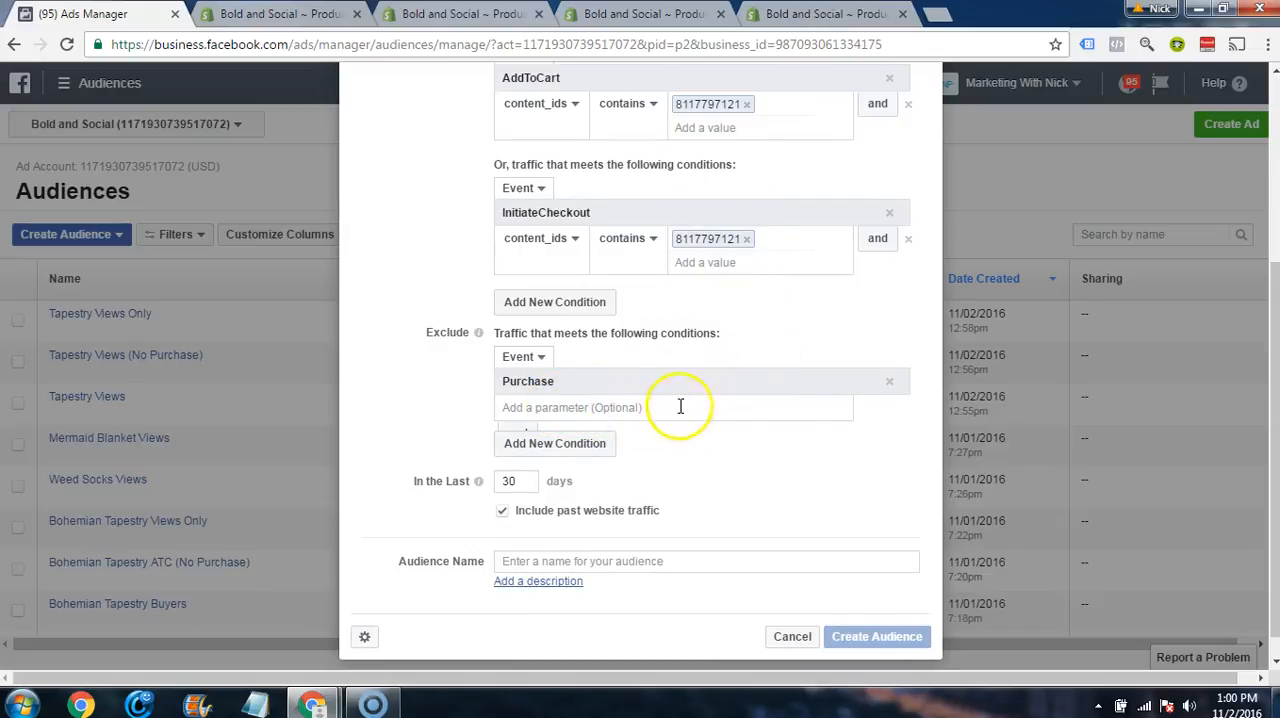
# Step: Set the audience's time span to 180 days and name it Tapestry ATC (No Purchase)
pyautogui.scroll(3, 714, 486)
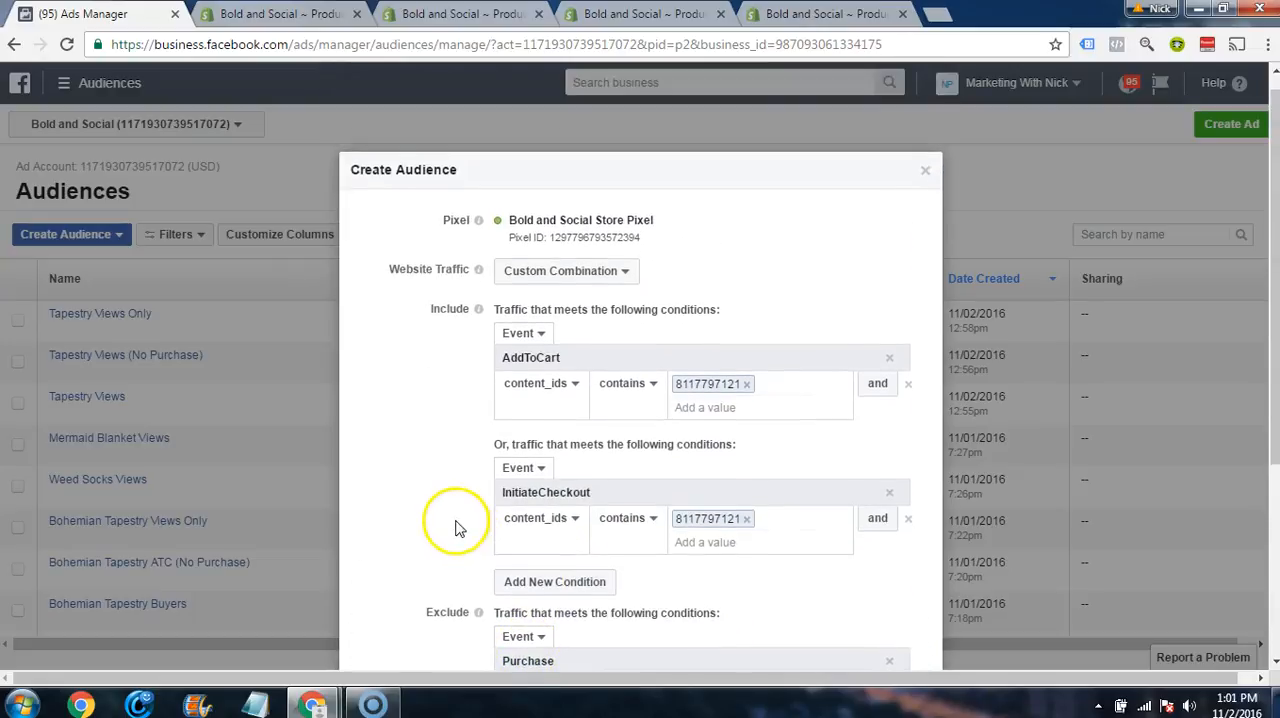
pyautogui.scroll(-2, 457, 523)
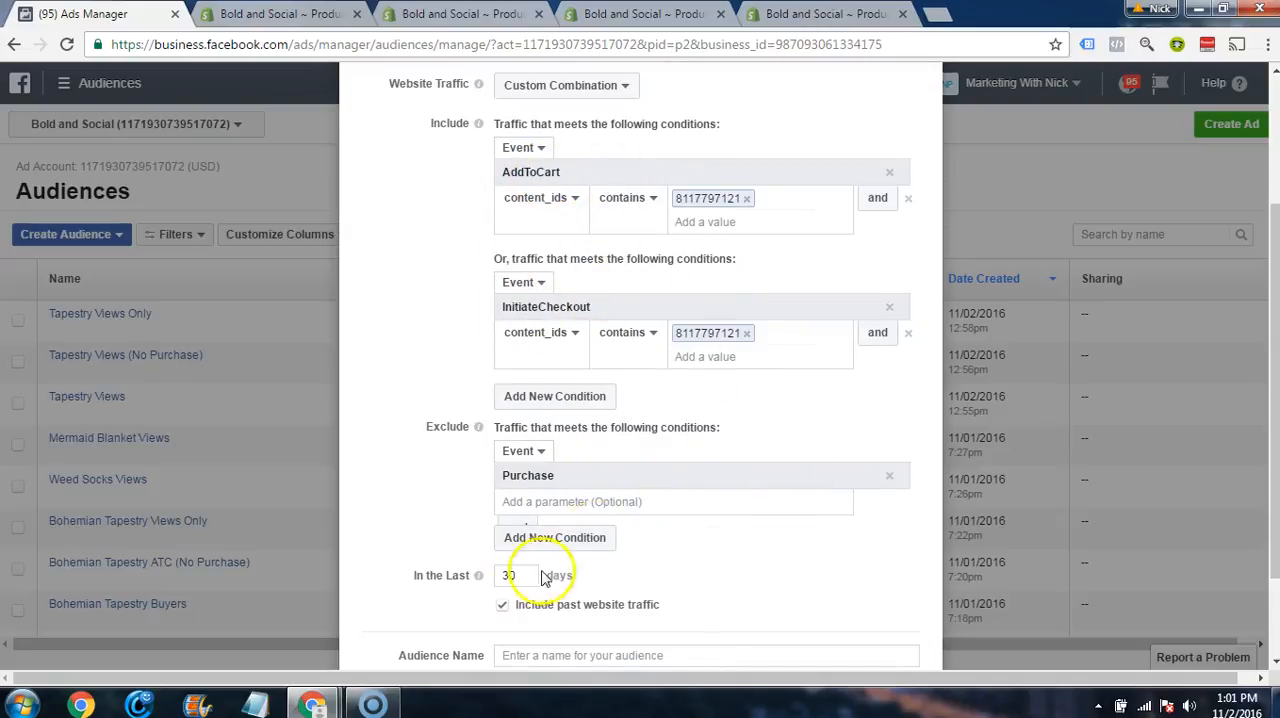
pyautogui.scroll(-3, 540, 545)
pyautogui.doubleClick(516, 453)
pyautogui.write('18')
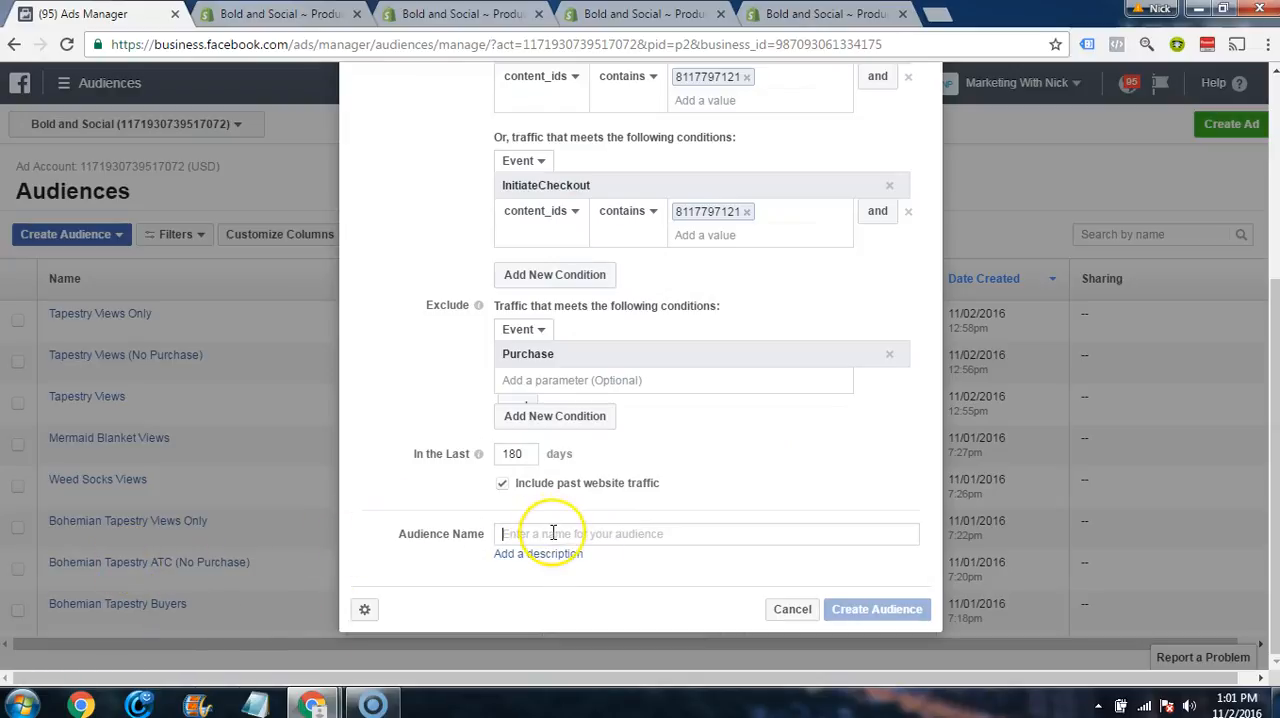
pyautogui.write('Tapest')
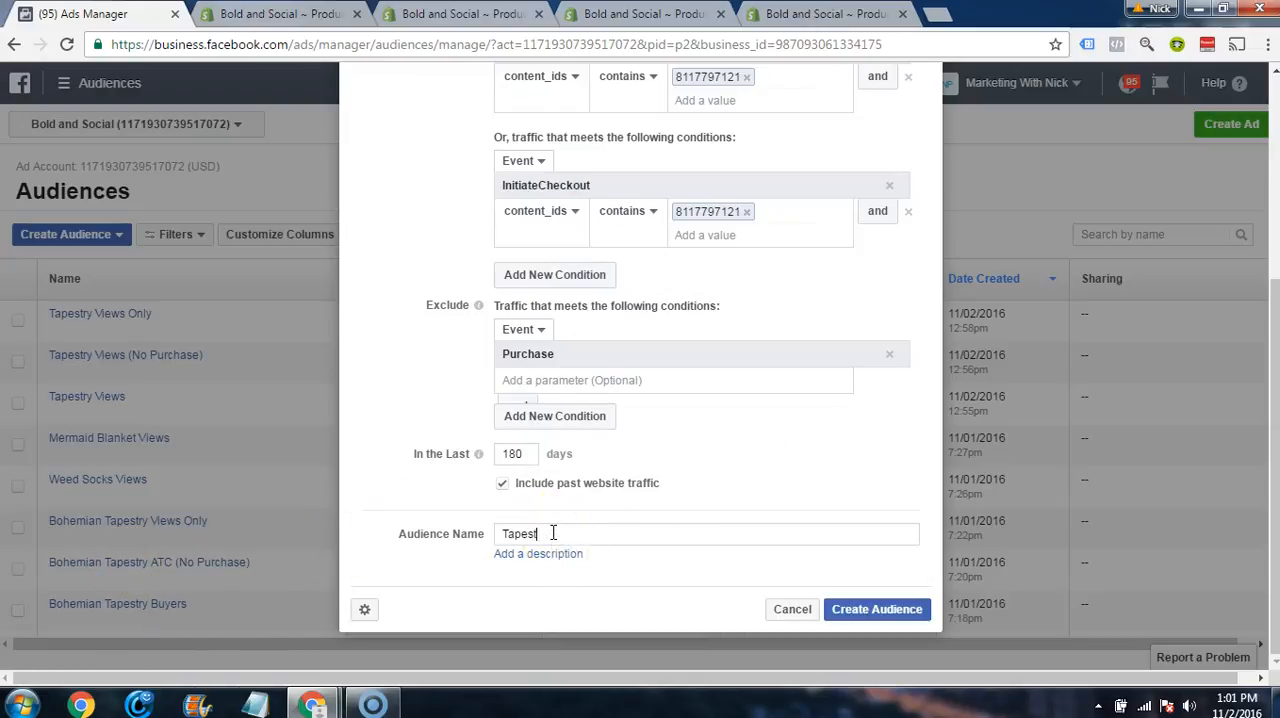
pyautogui.write('ry ATC (No Purchase')
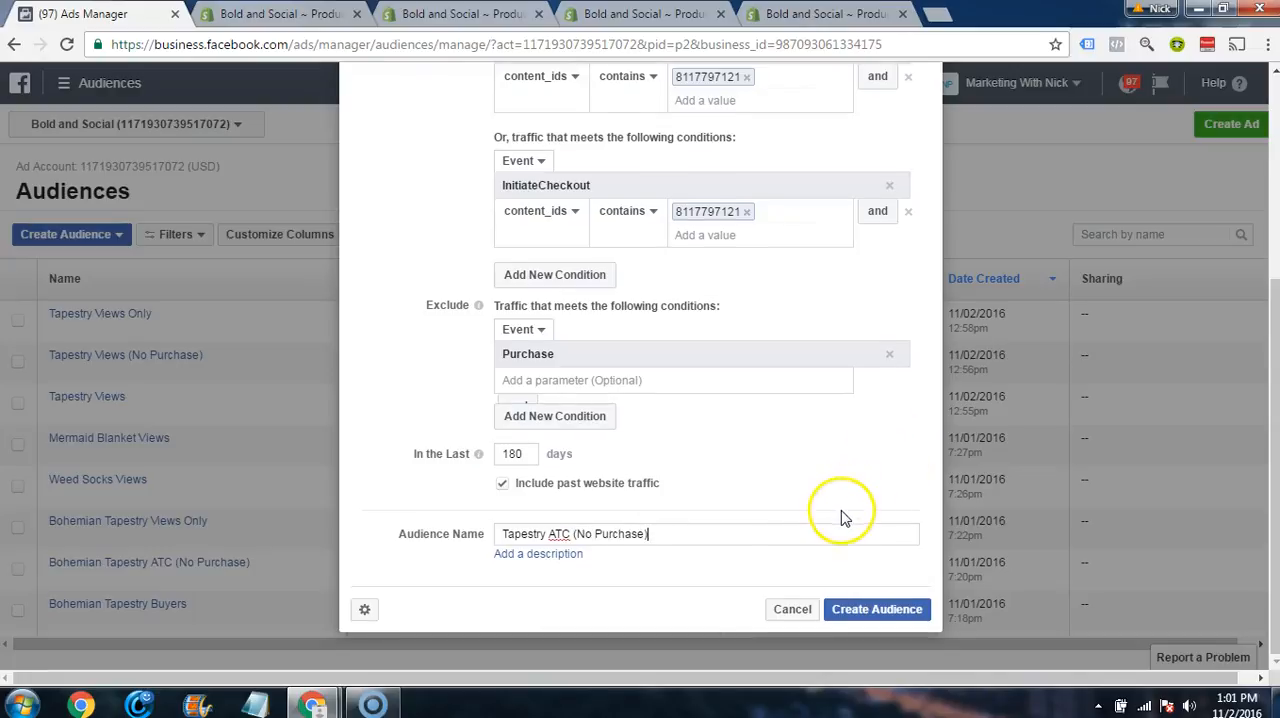
# Step: Review the audience's conditions, then create the Tapestry ATC (No Purchase) audience and close the confirmation
pyautogui.scroll(1, 841, 510)
pyautogui.scroll(-1, 790, 420)
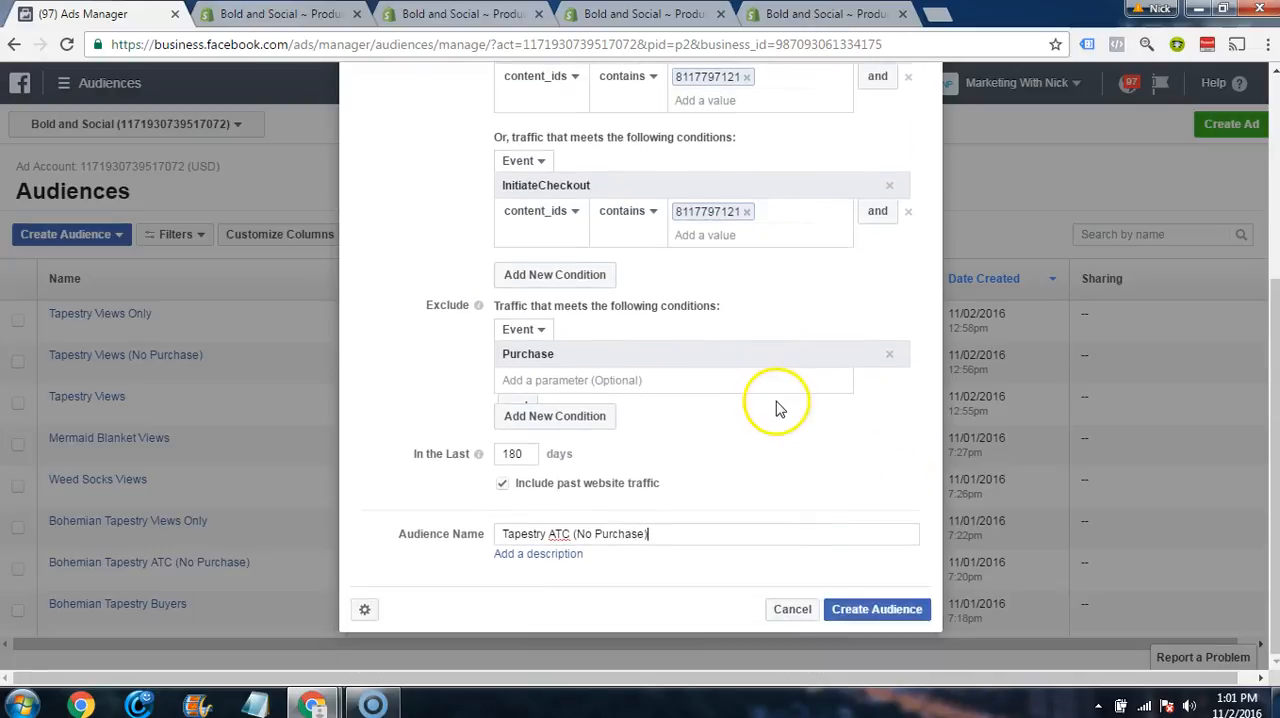
pyautogui.scroll(1, 776, 425)
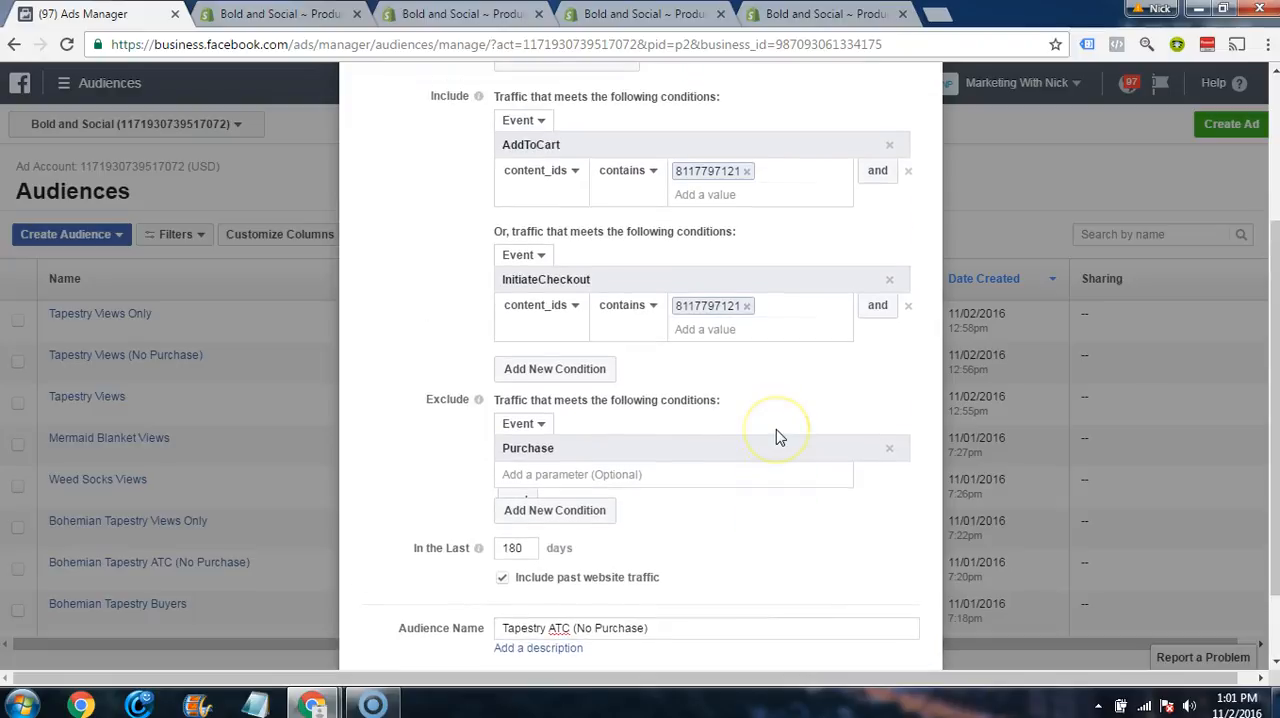
pyautogui.scroll(-1, 776, 432)
pyautogui.scroll(1, 776, 432)
pyautogui.scroll(-1, 779, 433)
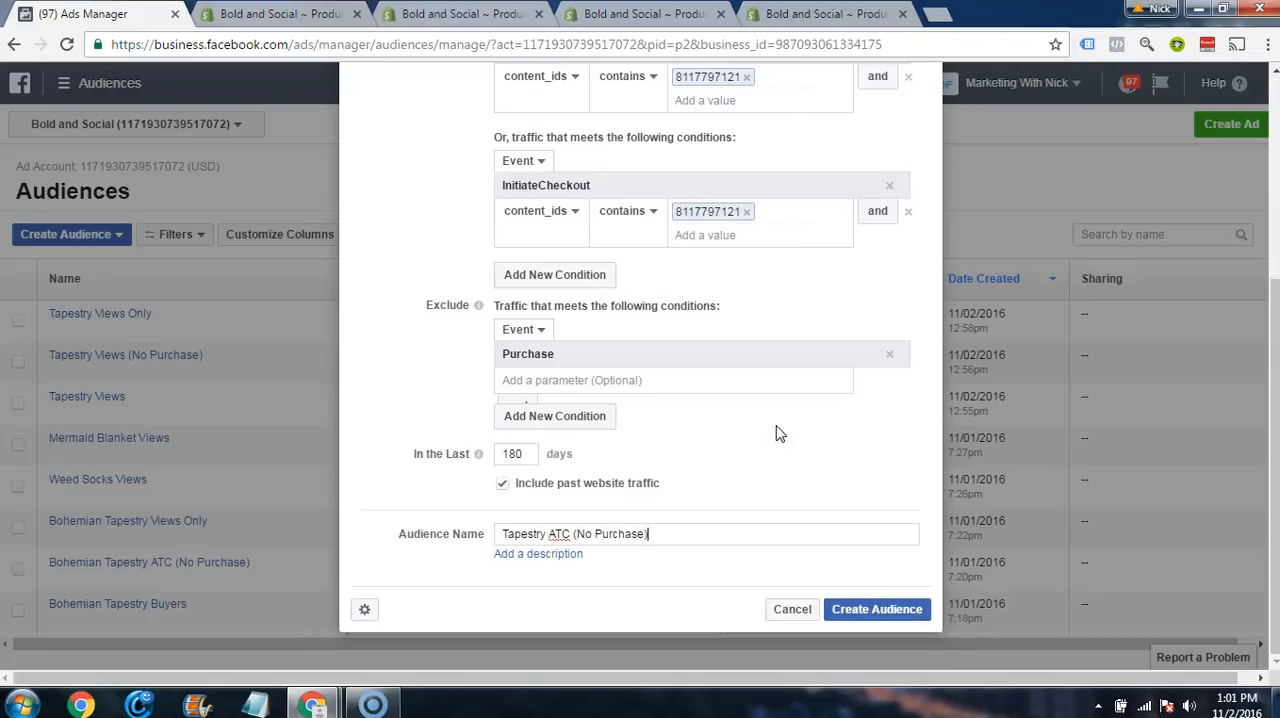
pyautogui.scroll(1, 750, 425)
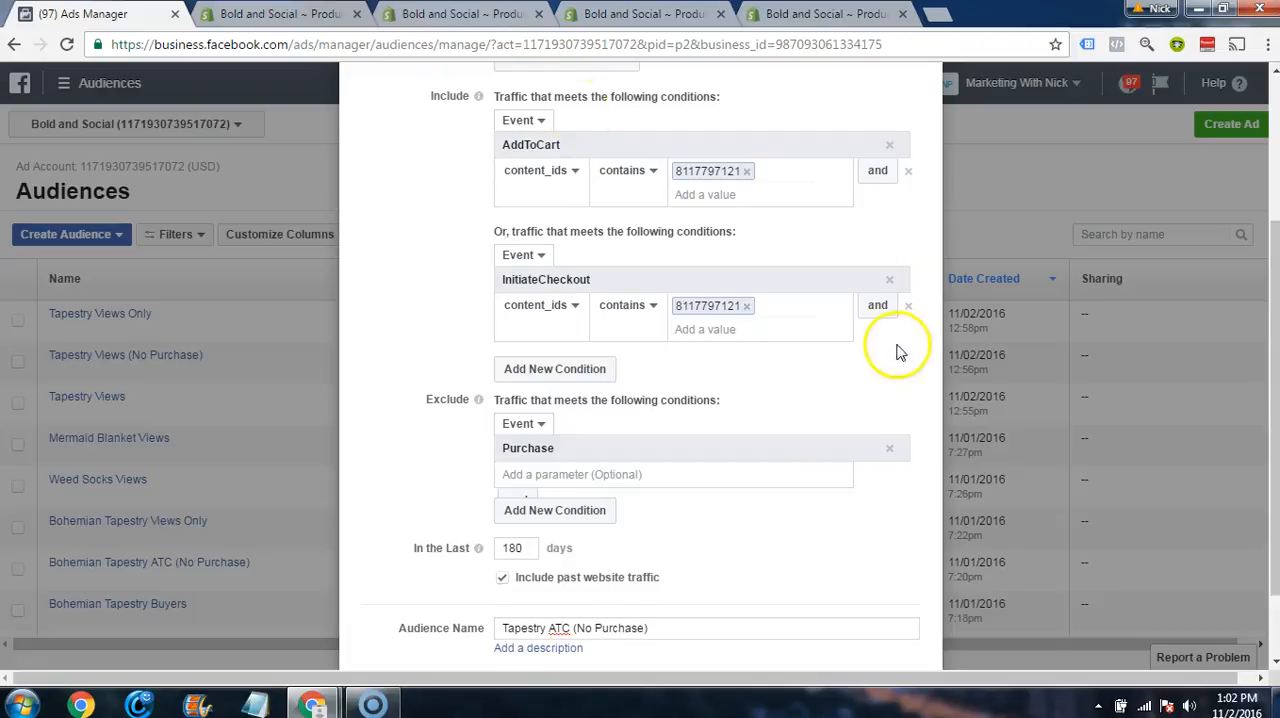
pyautogui.scroll(-2, 880, 400)
pyautogui.click(852, 610)
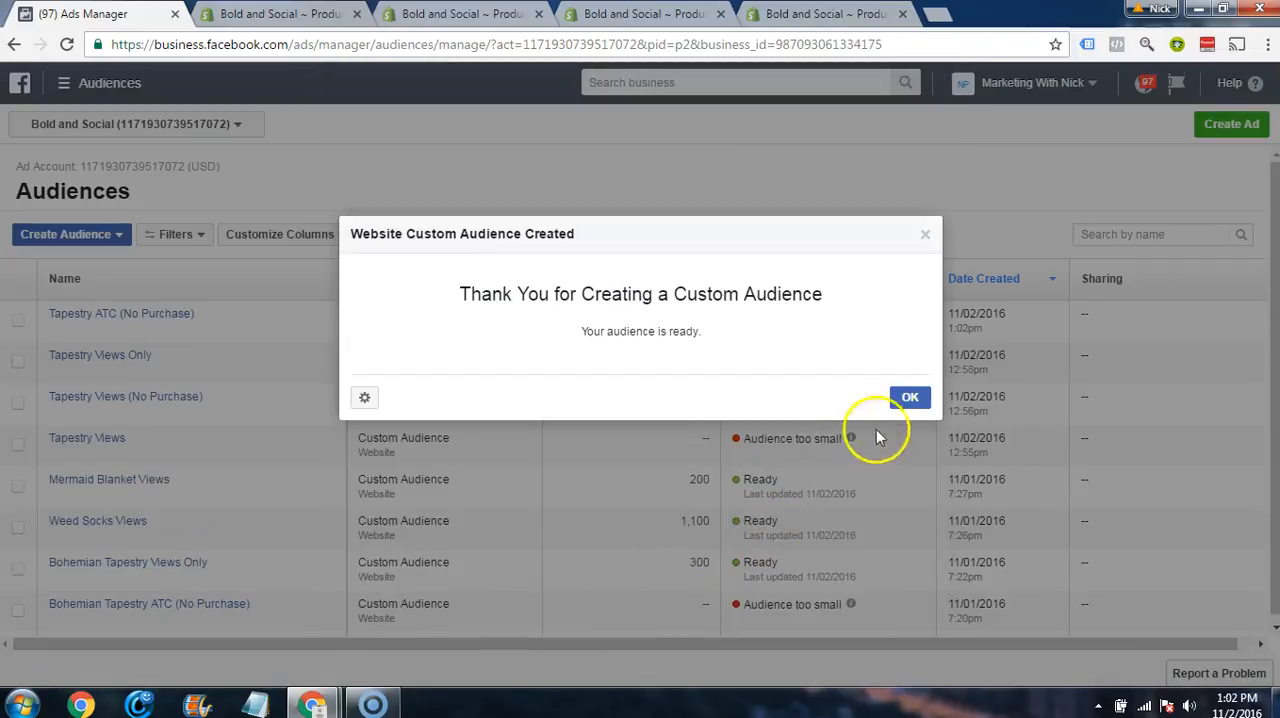
pyautogui.click(908, 396)
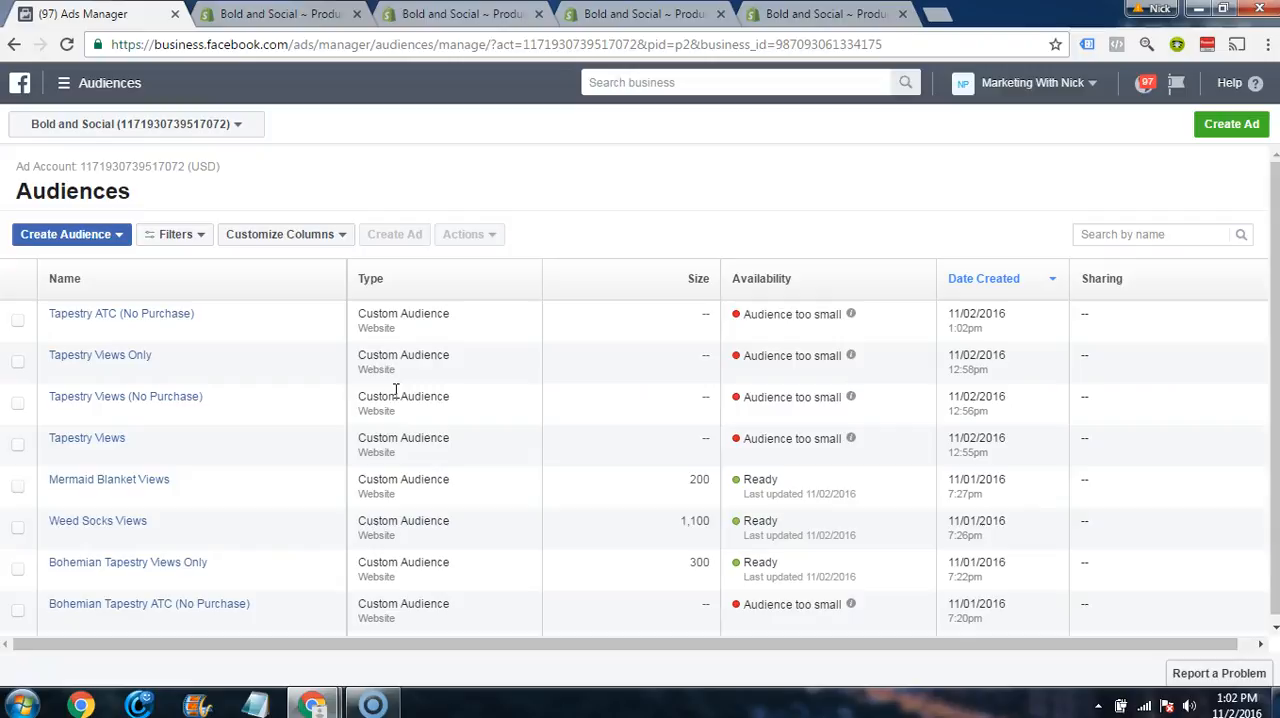
# Step: Start a new website-traffic custom audience as a Custom Combination with an event-based include condition
pyautogui.scroll(-1, 395, 395)
pyautogui.scroll(1, 395, 412)
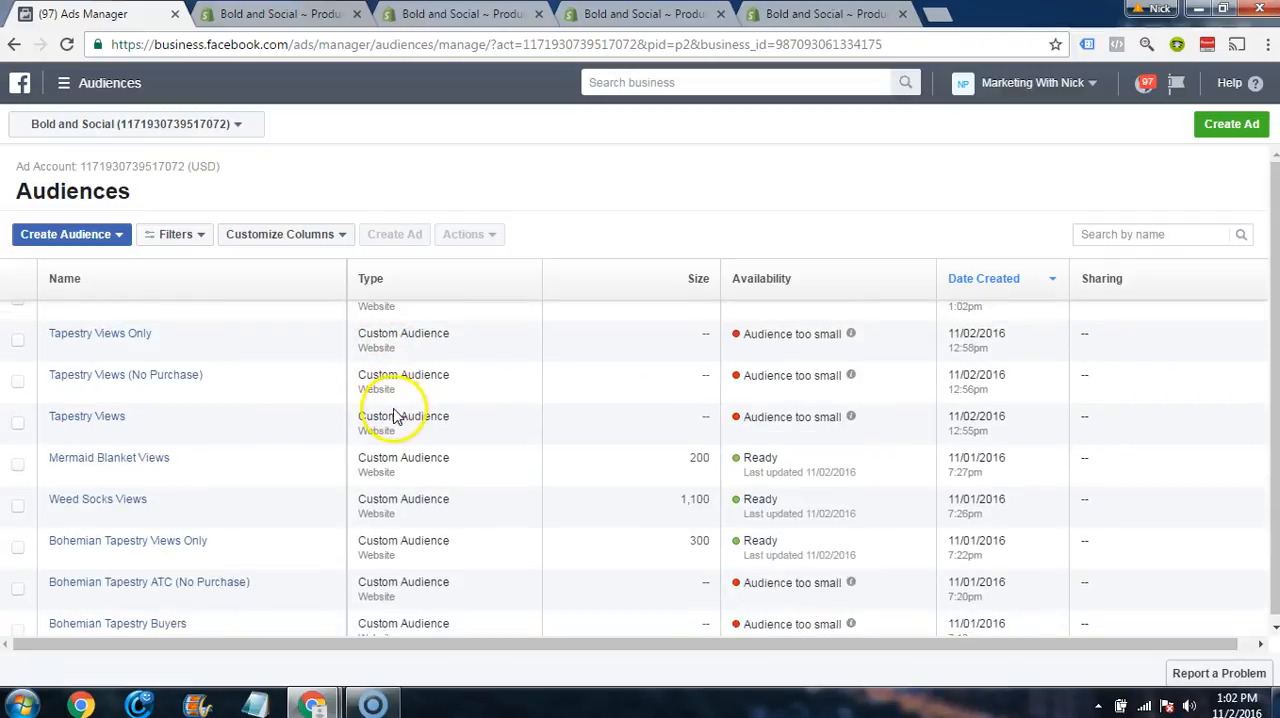
pyautogui.scroll(1, 395, 415)
pyautogui.click(100, 234)
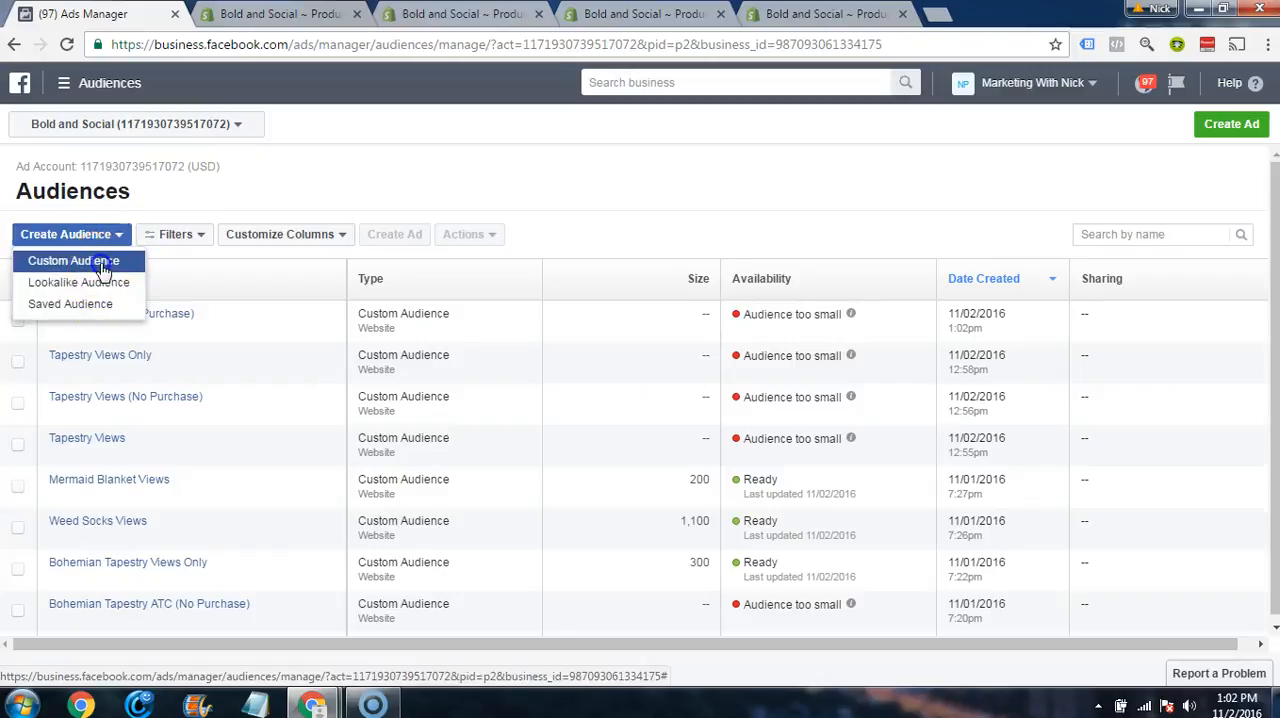
pyautogui.click(103, 268)
pyautogui.click(580, 374)
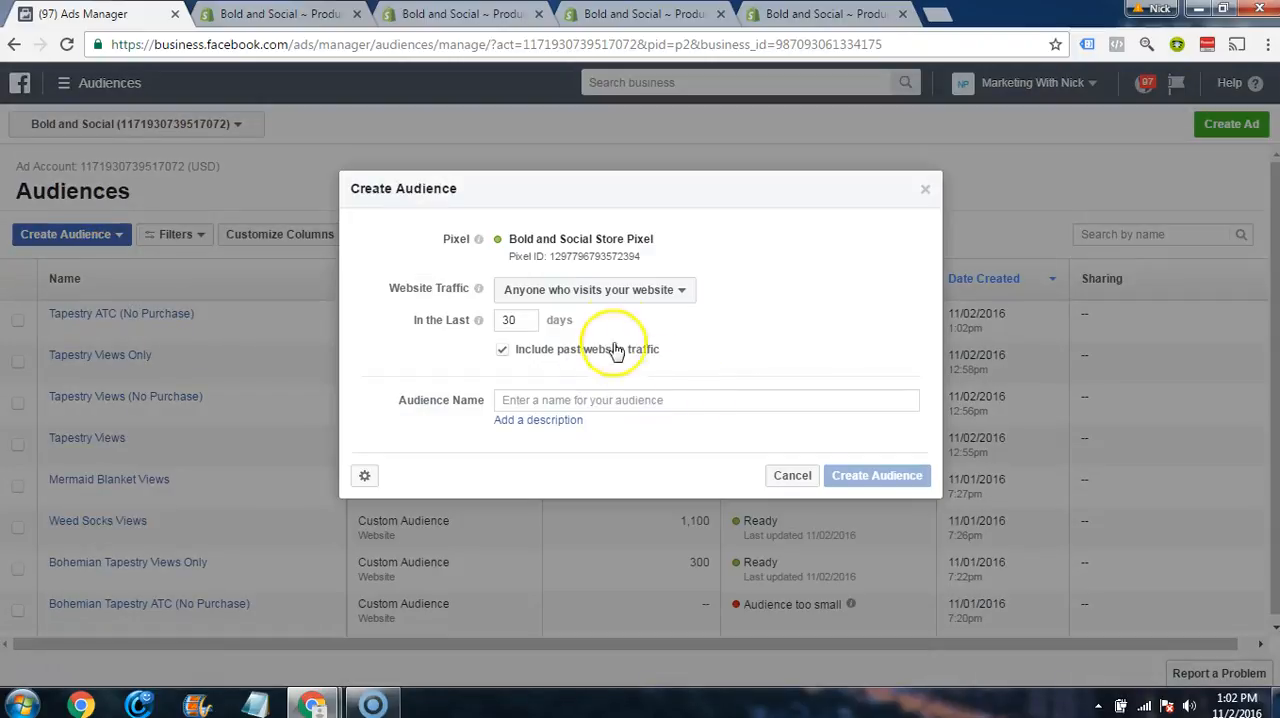
pyautogui.click(615, 290)
pyautogui.click(578, 421)
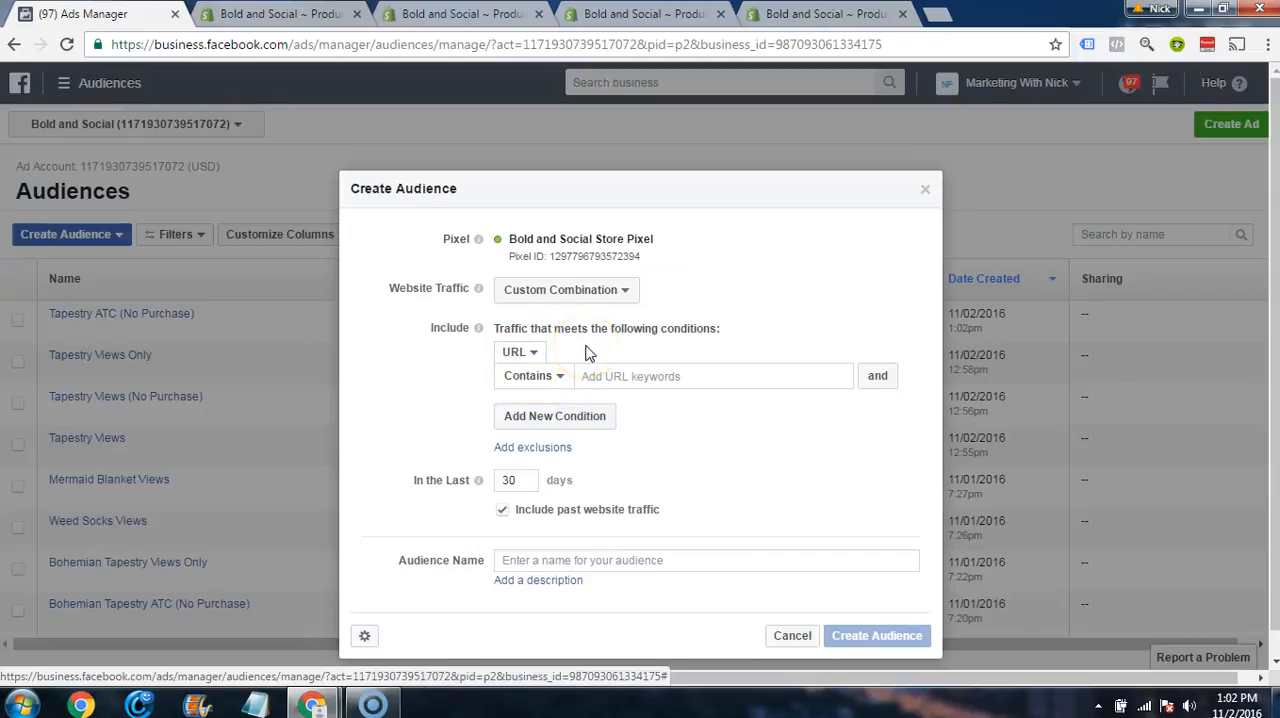
pyautogui.click(522, 352)
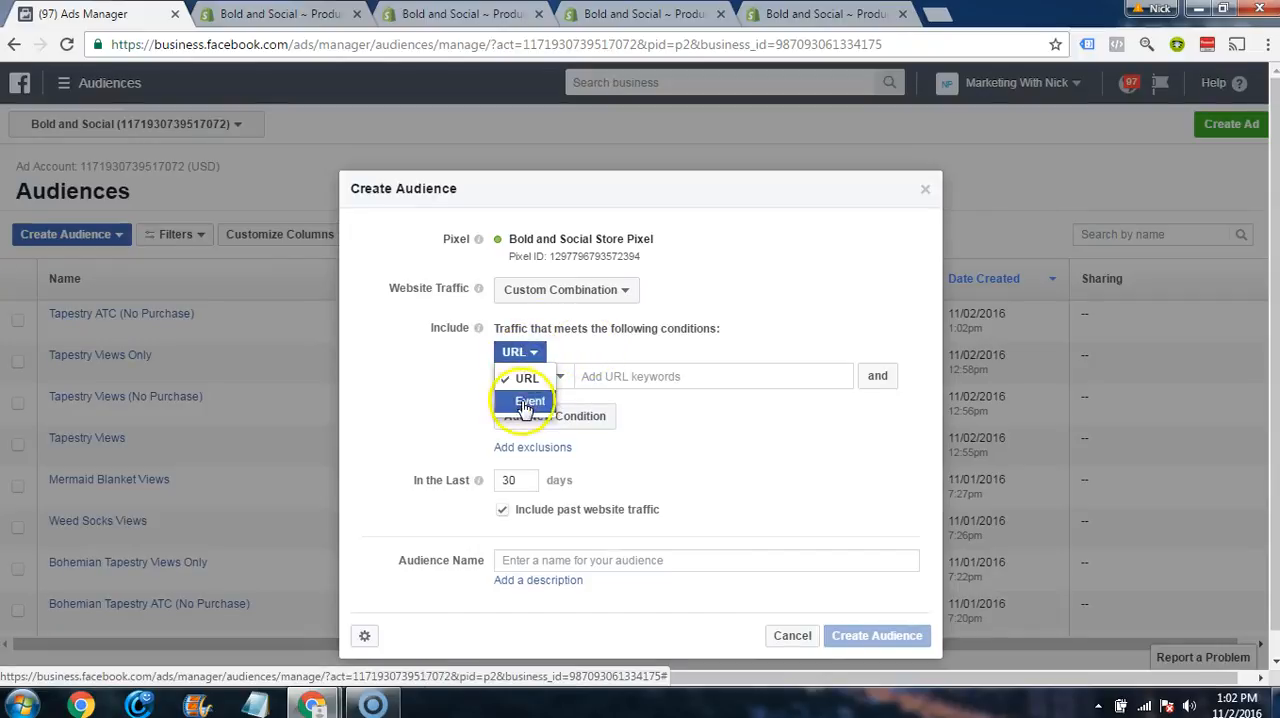
pyautogui.click(526, 402)
# Step: Copy the Weed Socks product ID from the address of its Shopify product page and return to Ads Manager
pyautogui.click(462, 14)
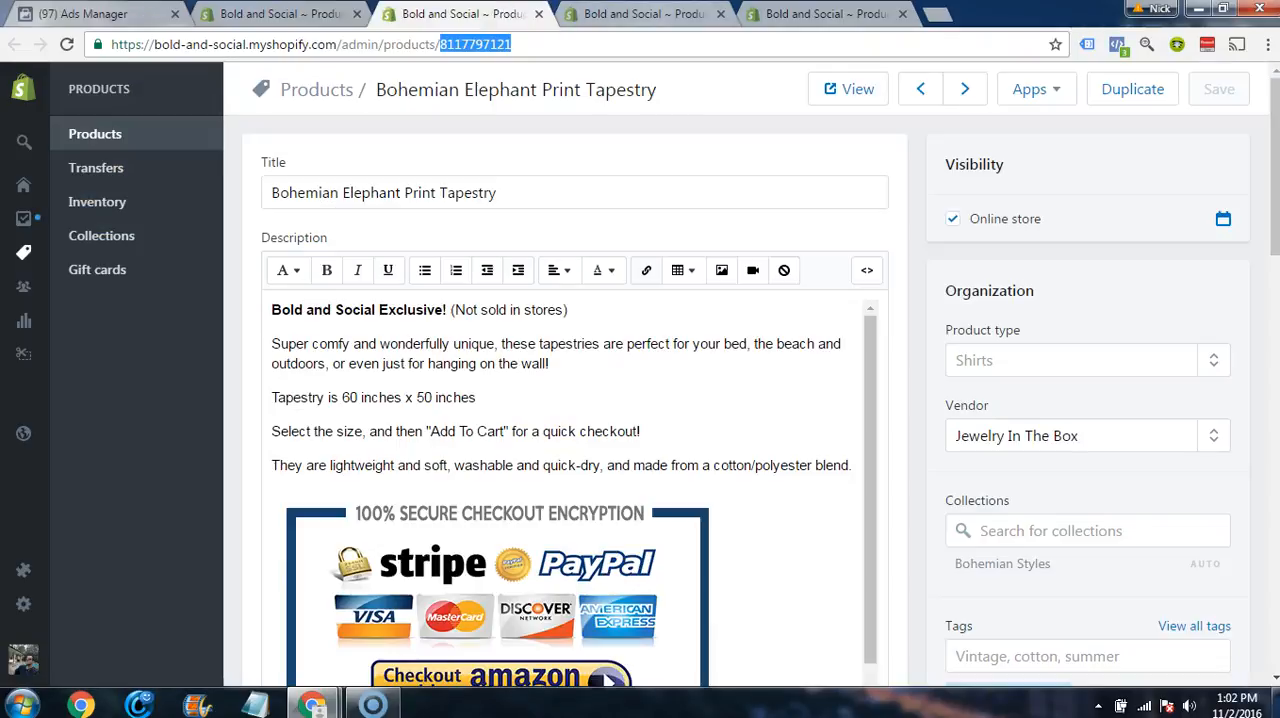
pyautogui.click(644, 14)
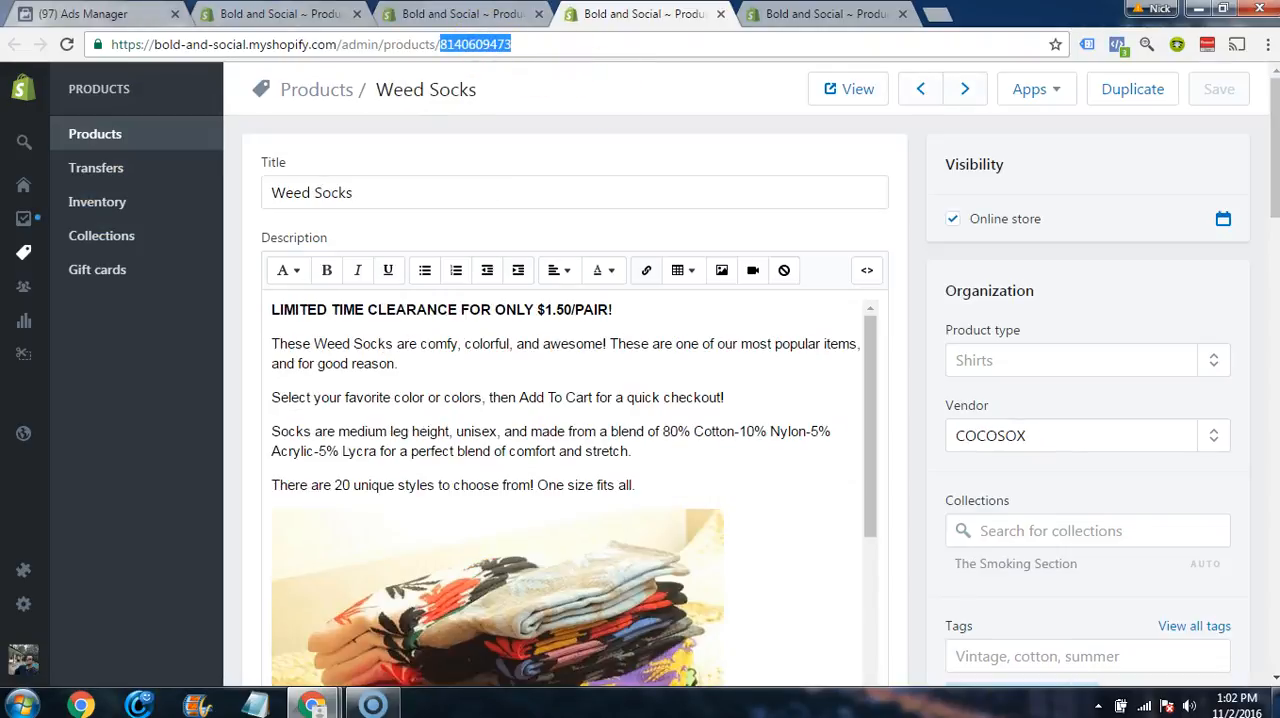
pyautogui.click(130, 14)
pyautogui.click(564, 378)
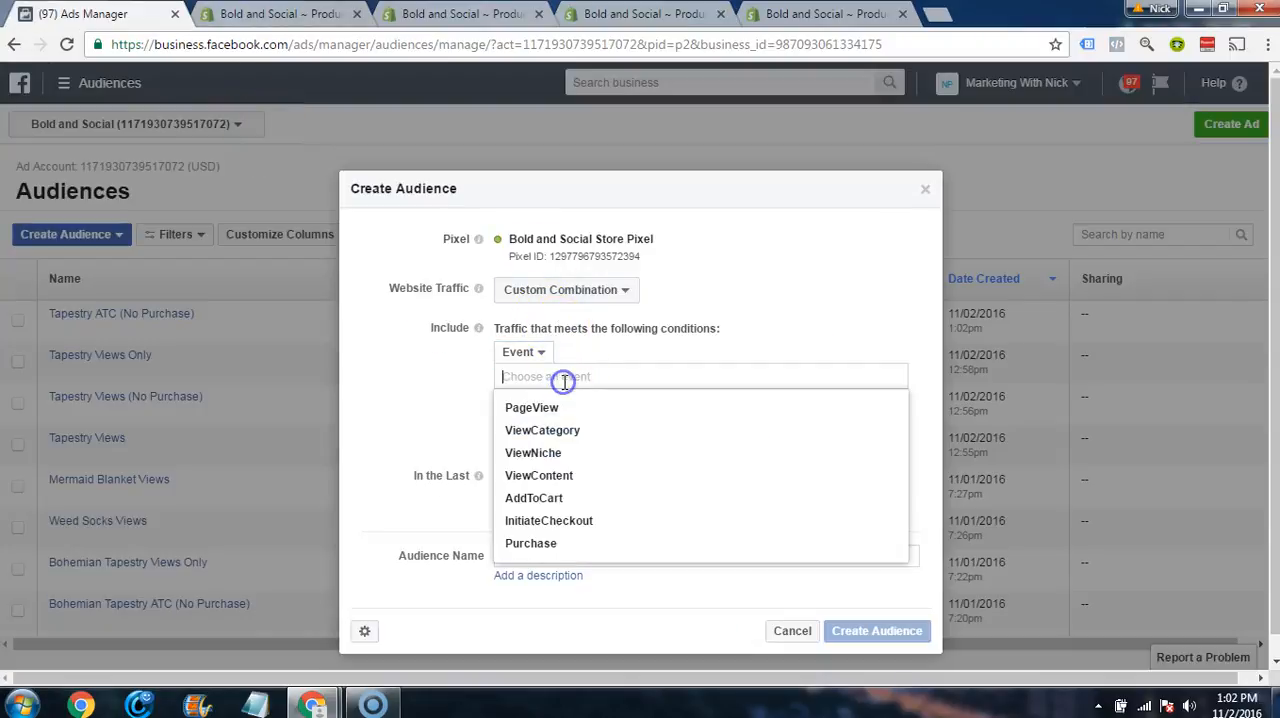
pyautogui.click(549, 497)
pyautogui.click(586, 403)
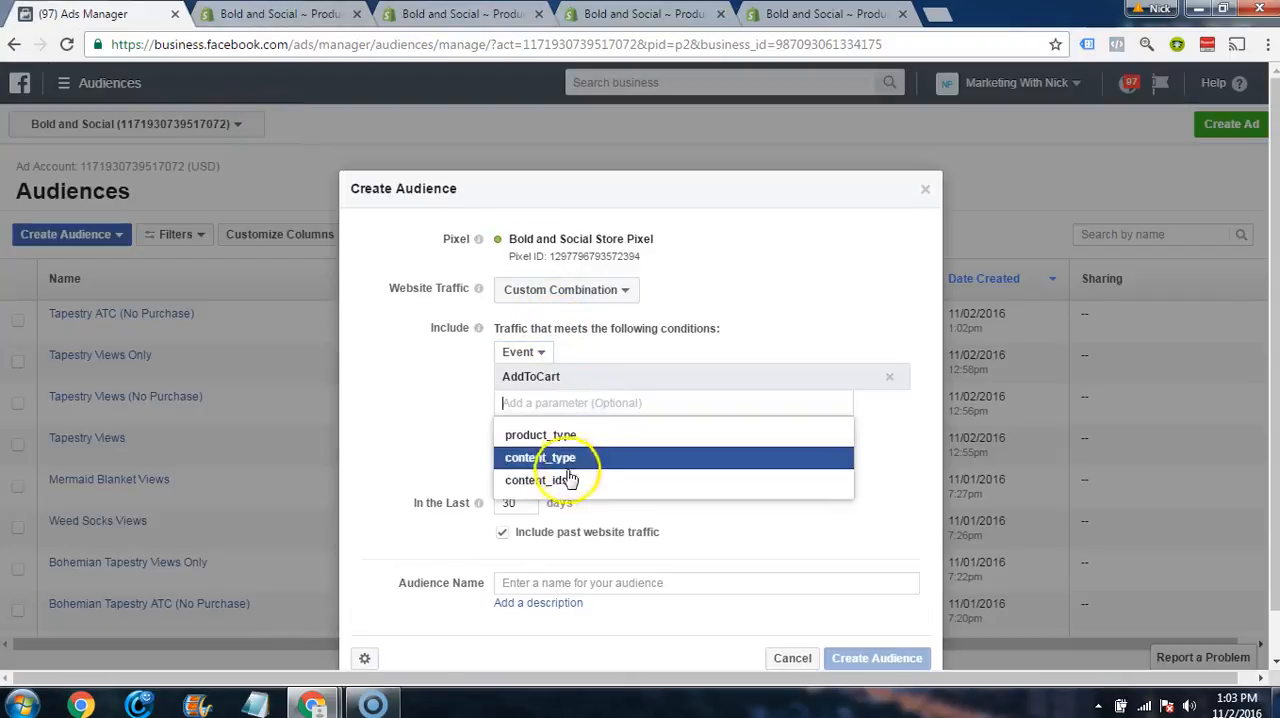
pyautogui.click(570, 480)
pyautogui.click(714, 402)
pyautogui.hotkey('ctrl', 'v')
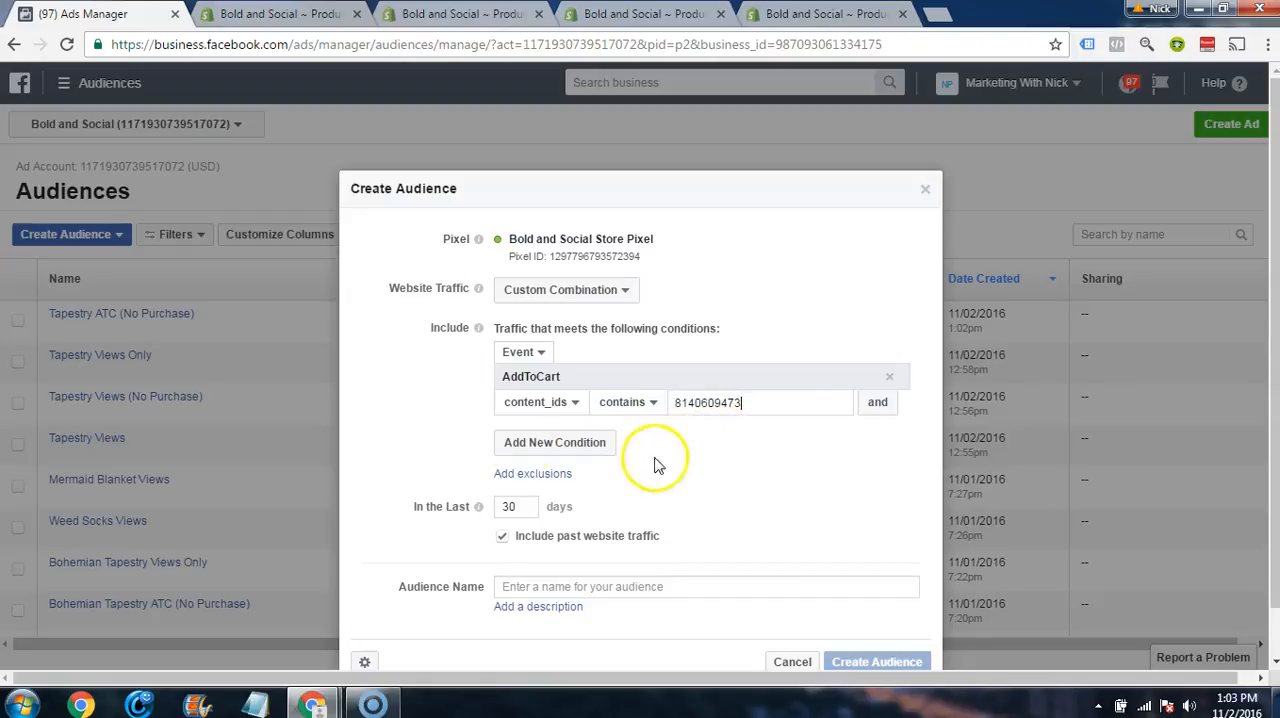
pyautogui.click(410, 430)
# Step: Add an alternative include condition for traffic with the InitiateCheckout event
pyautogui.click(523, 389)
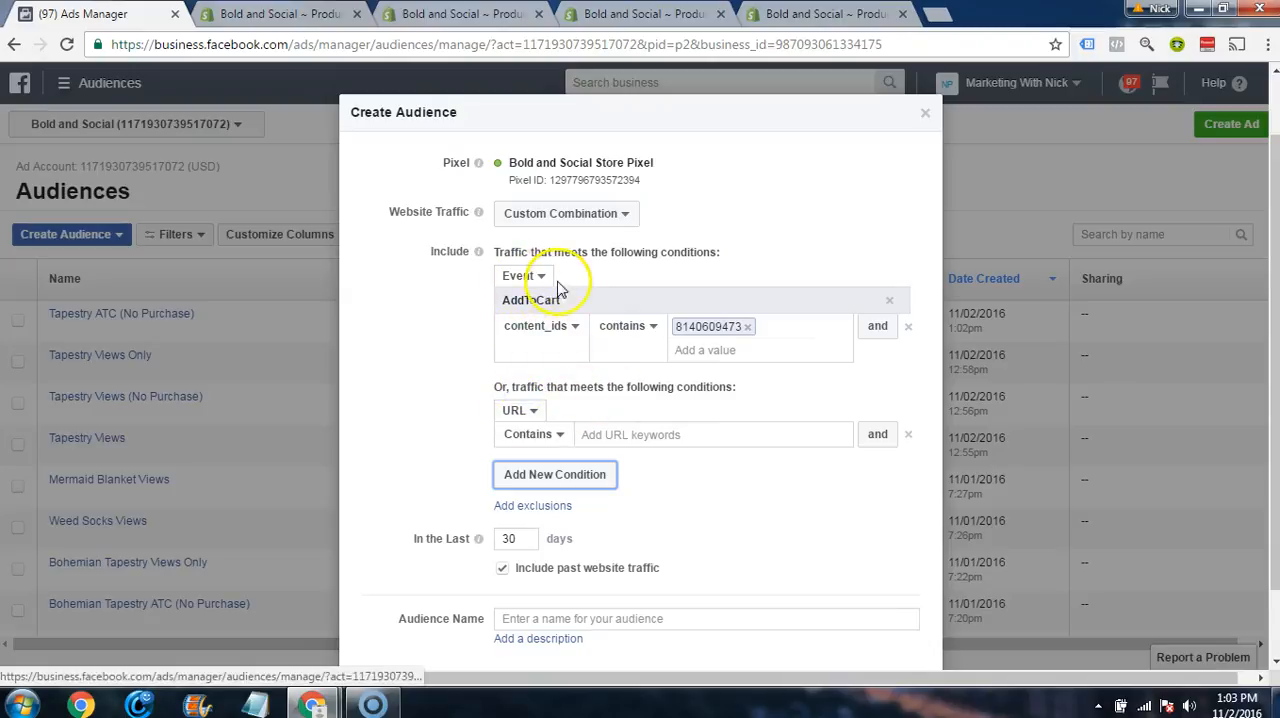
pyautogui.click(519, 410)
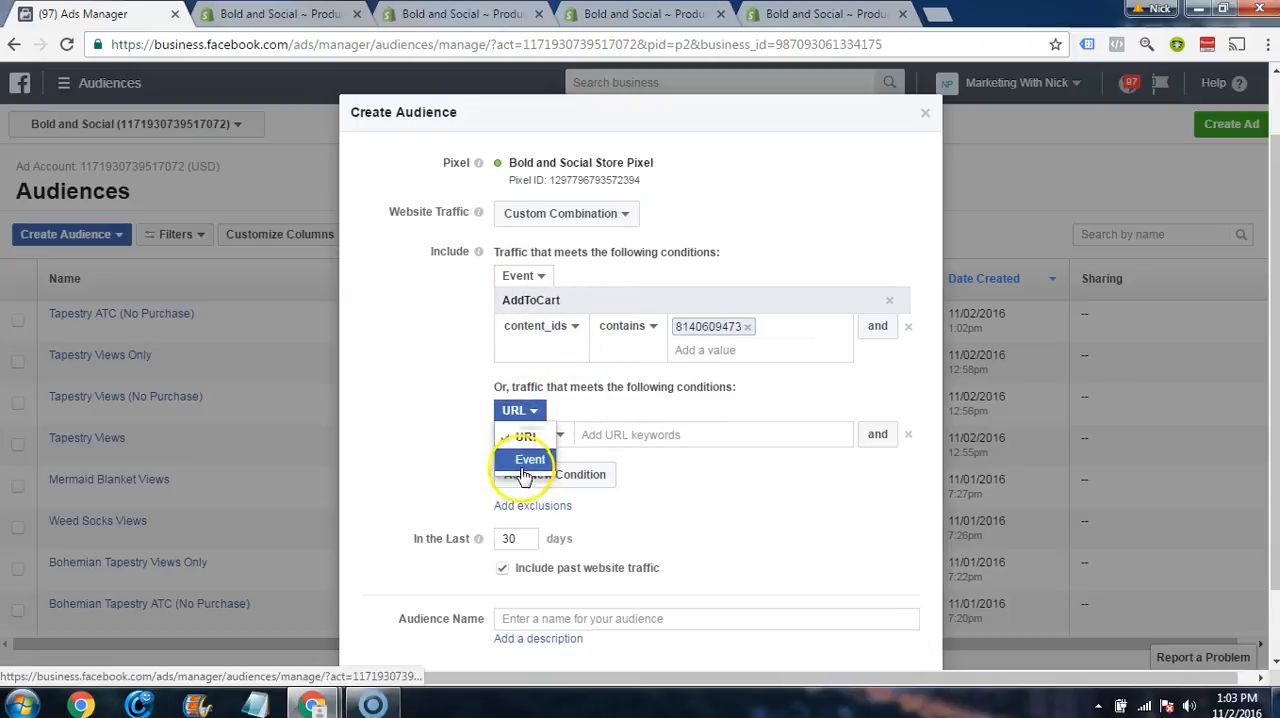
pyautogui.click(522, 465)
pyautogui.scroll(-1, 443, 430)
pyautogui.click(541, 355)
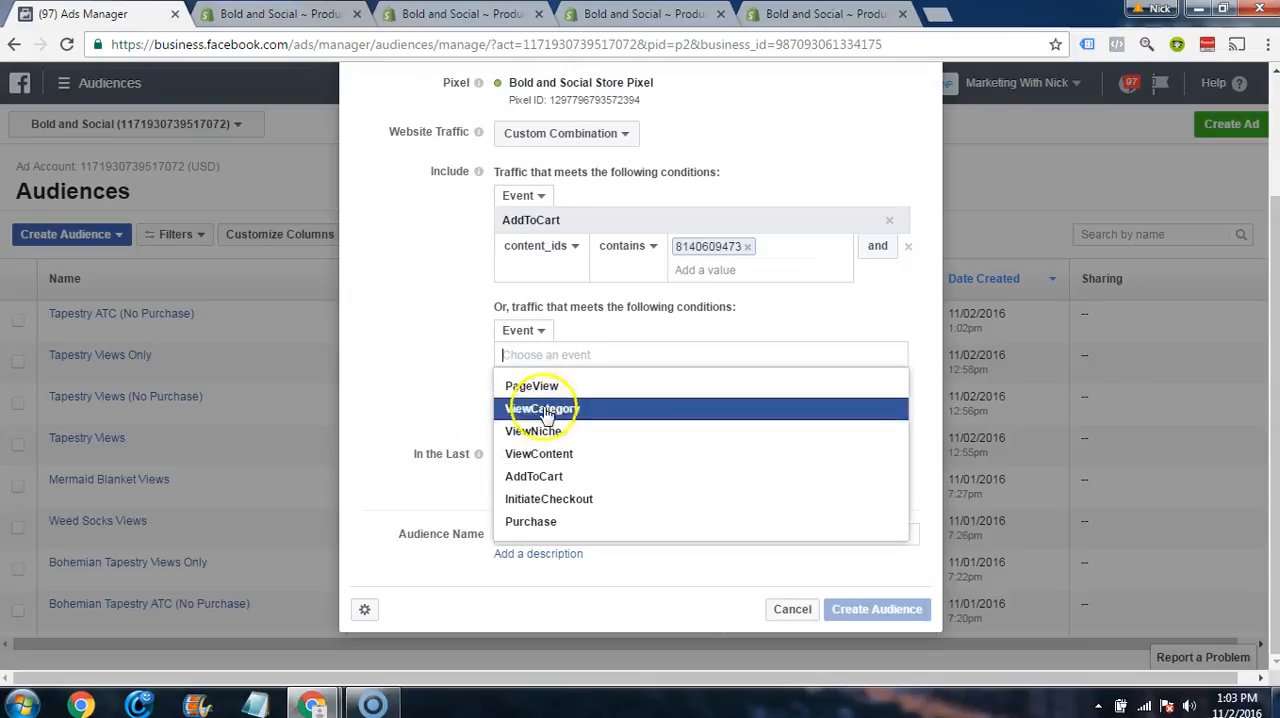
pyautogui.click(548, 498)
pyautogui.click(543, 381)
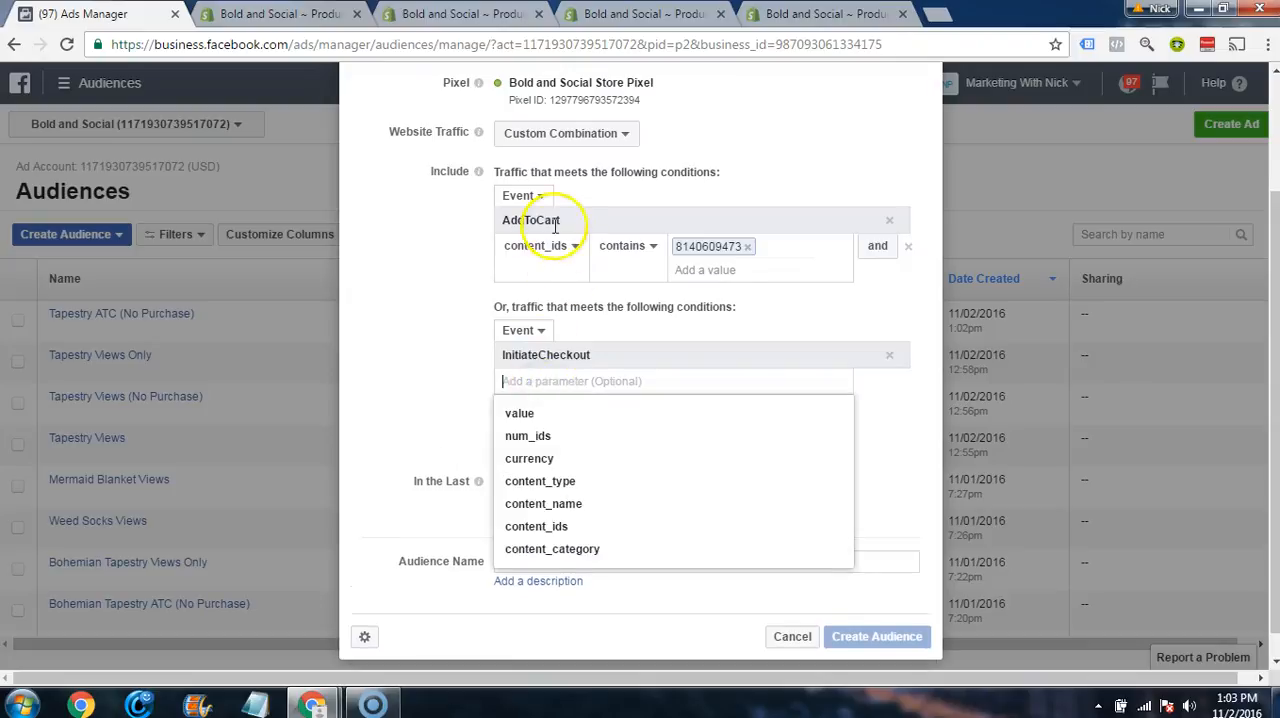
pyautogui.click(540, 525)
pyautogui.click(699, 383)
pyautogui.hotkey('ctrl', 'v')
pyautogui.click(744, 441)
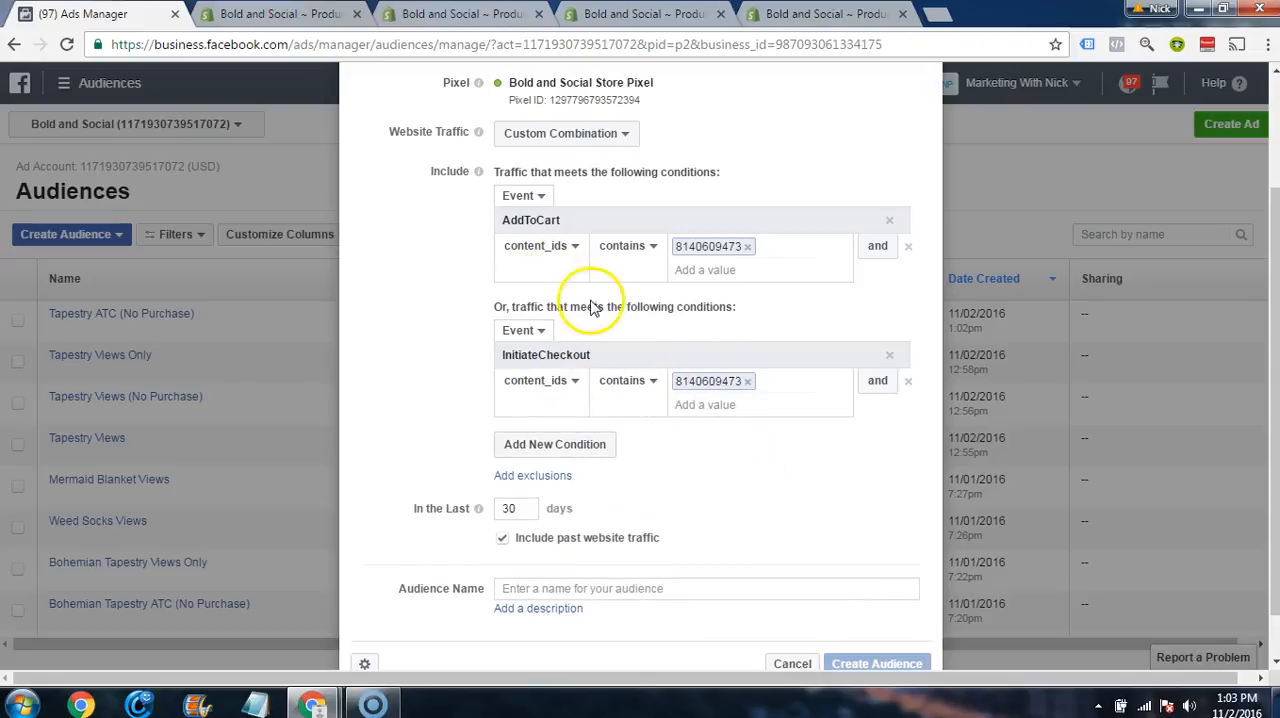
# Step: Set the audience's time span to the last 180 days
pyautogui.scroll(-1, 410, 338)
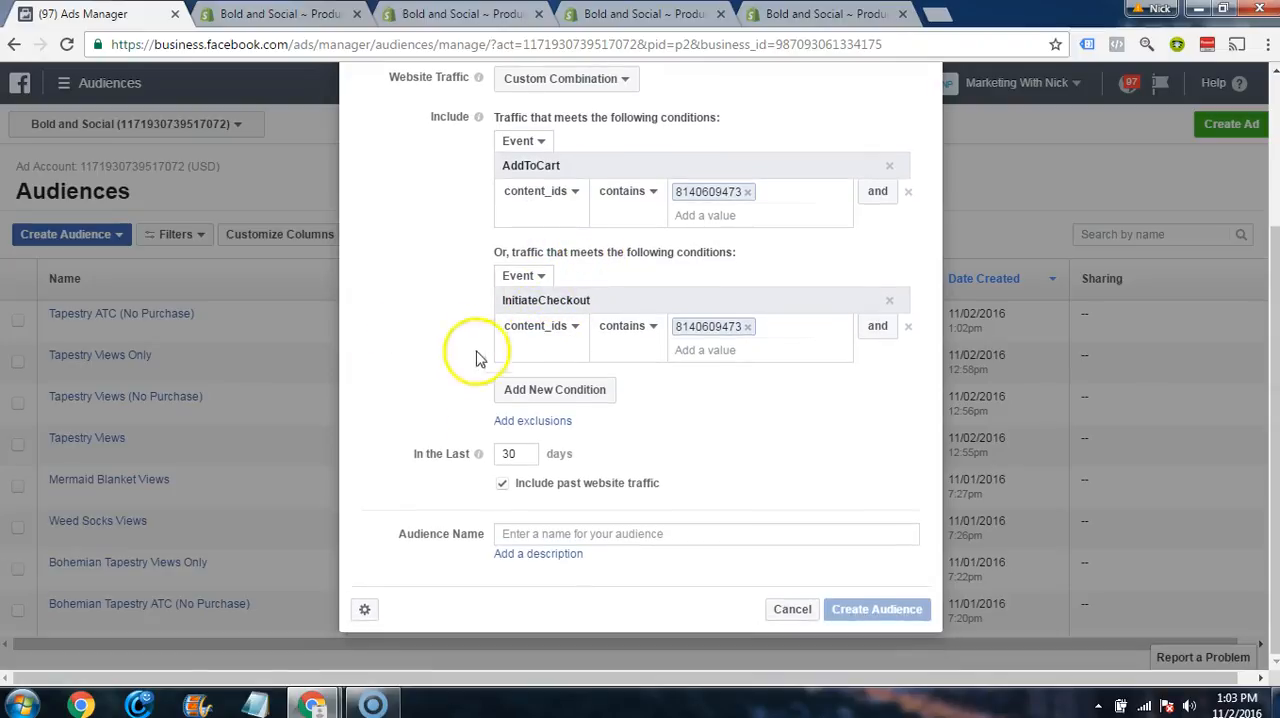
pyautogui.doubleClick(510, 454)
pyautogui.write('180')
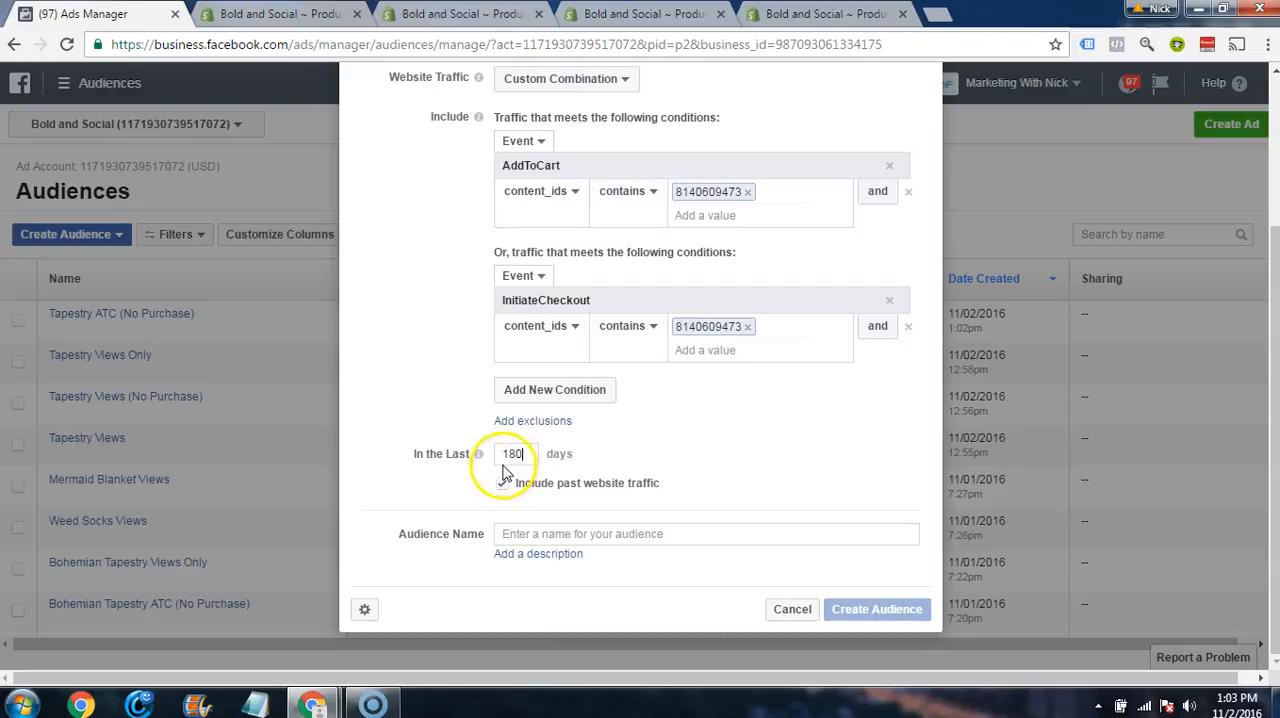
# Step: Exclude traffic with the Purchase event from the audience
pyautogui.click(530, 421)
pyautogui.click(536, 448)
pyautogui.click(528, 490)
pyautogui.click(571, 470)
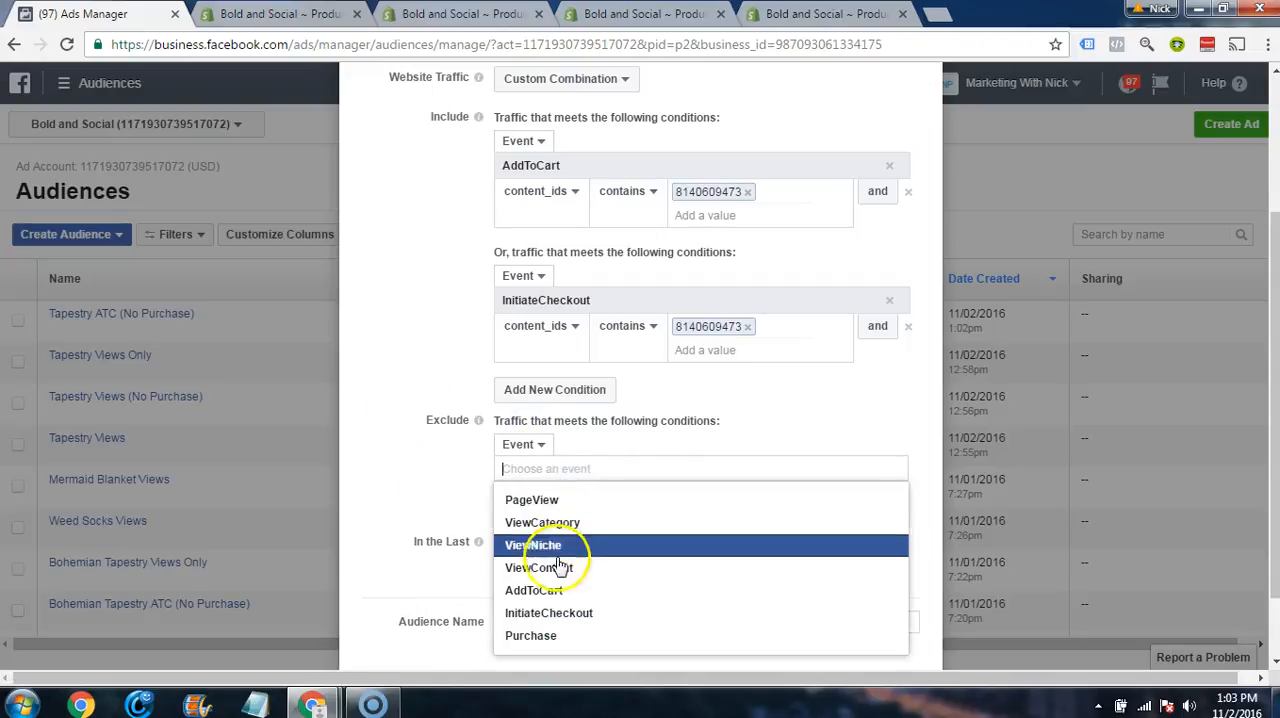
pyautogui.click(555, 637)
# Step: Name the audience Weed Socks ATC (No Purchase), then create it and close the confirmation
pyautogui.scroll(-2, 492, 510)
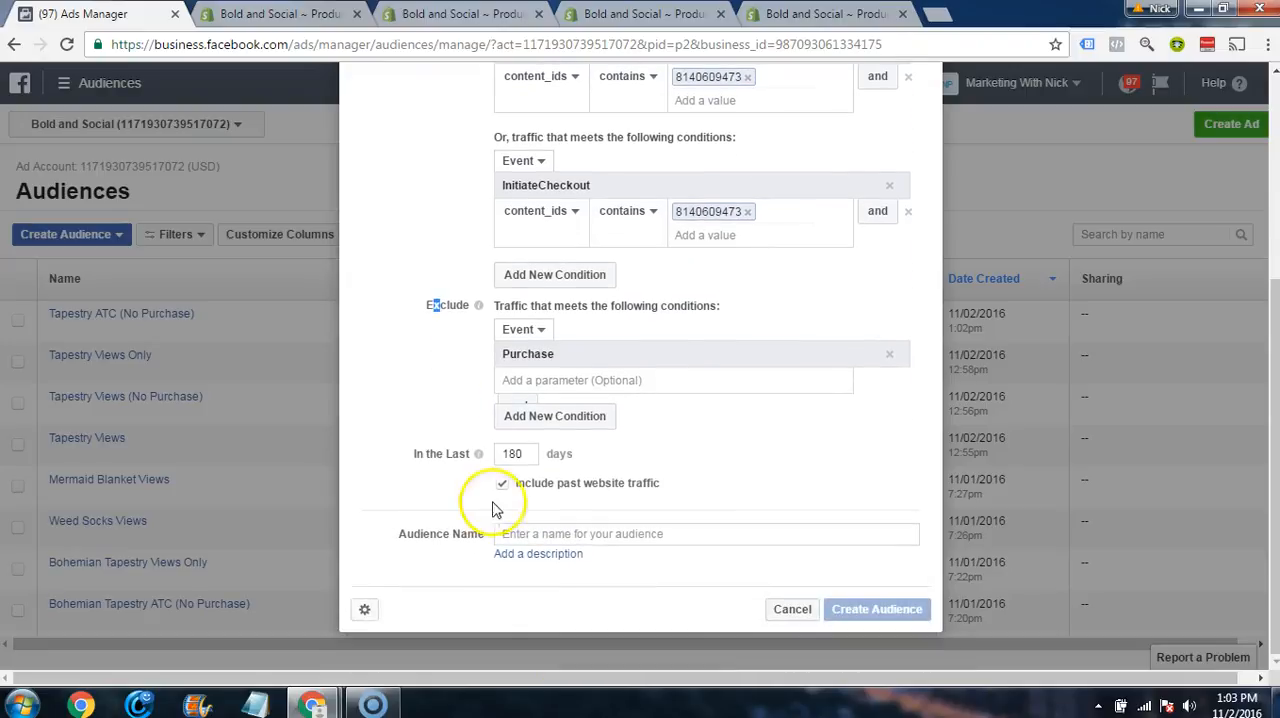
pyautogui.click(523, 533)
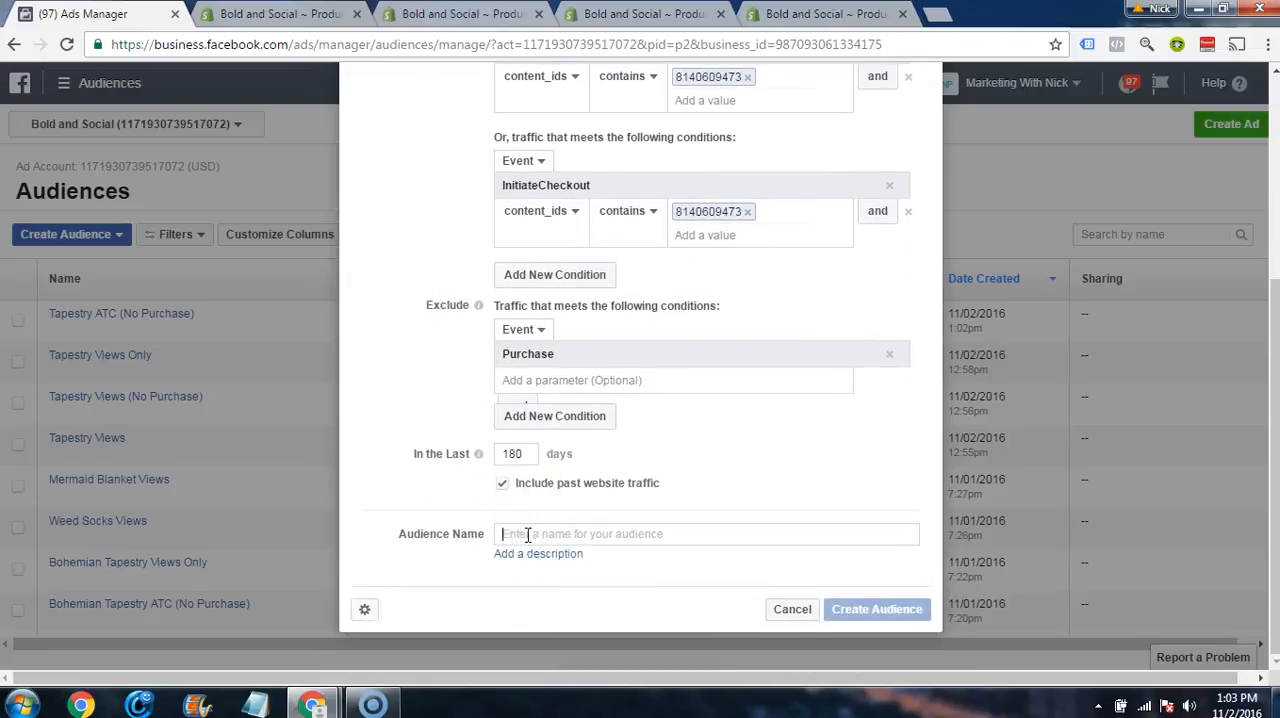
pyautogui.write('Weed Socks ATC (No')
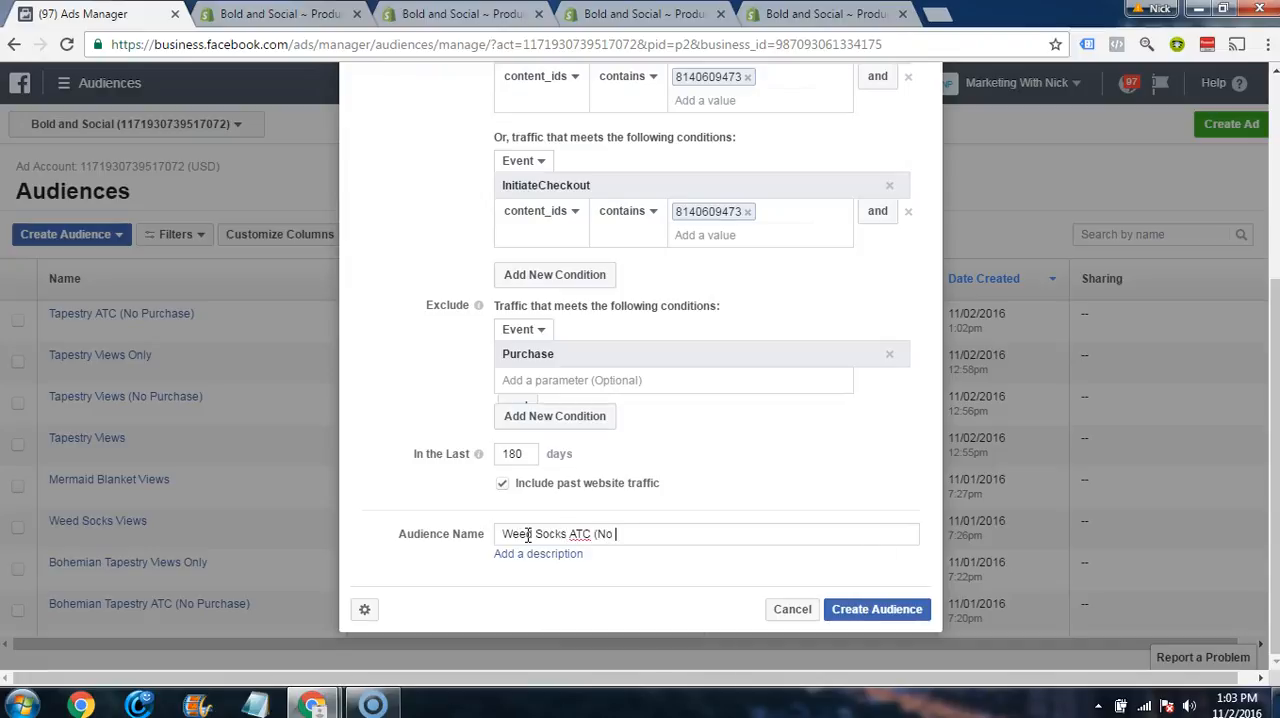
pyautogui.press('BackSpace')
pyautogui.press('BackSpace')
pyautogui.press('BackSpace')
pyautogui.press('BackSpace')
pyautogui.press('BackSpace')
pyautogui.press('BackSpace')
pyautogui.press('BackSpace')
pyautogui.press('BackSpace')
pyautogui.press('BackSpace')
pyautogui.press('BackSpace')
pyautogui.press('BackSpace')
pyautogui.press('BackSpace')
pyautogui.press('BackSpace')
pyautogui.press('BackSpace')
pyautogui.press('BackSpace')
pyautogui.press('BackSpace')
pyautogui.press('BackSpace')
pyautogui.press('BackSpace')
pyautogui.press('BackSpace')
pyautogui.press('BackSpace')
pyautogui.press('BackSpace')
pyautogui.press('BackSpace')
pyautogui.press('BackSpace')
pyautogui.press('BackSpace')
pyautogui.press('BackSpace')
pyautogui.press('BackSpace')
pyautogui.click(906, 610)
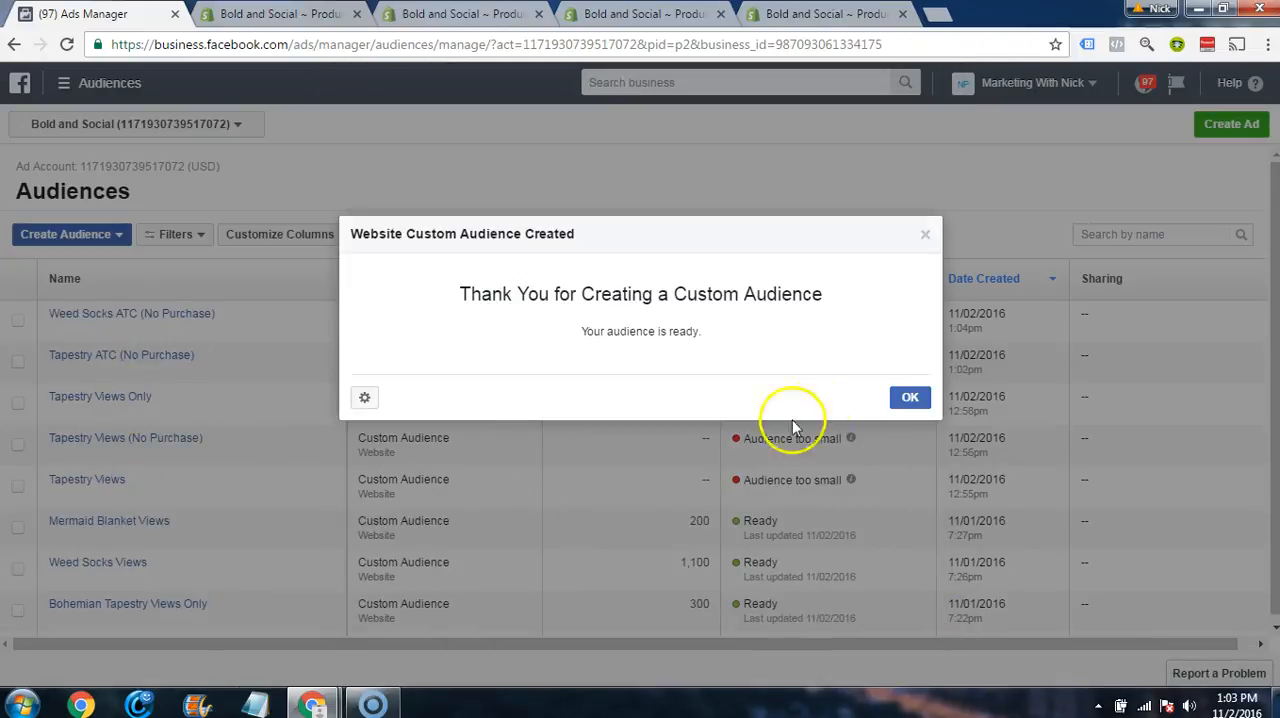
pyautogui.click(914, 416)
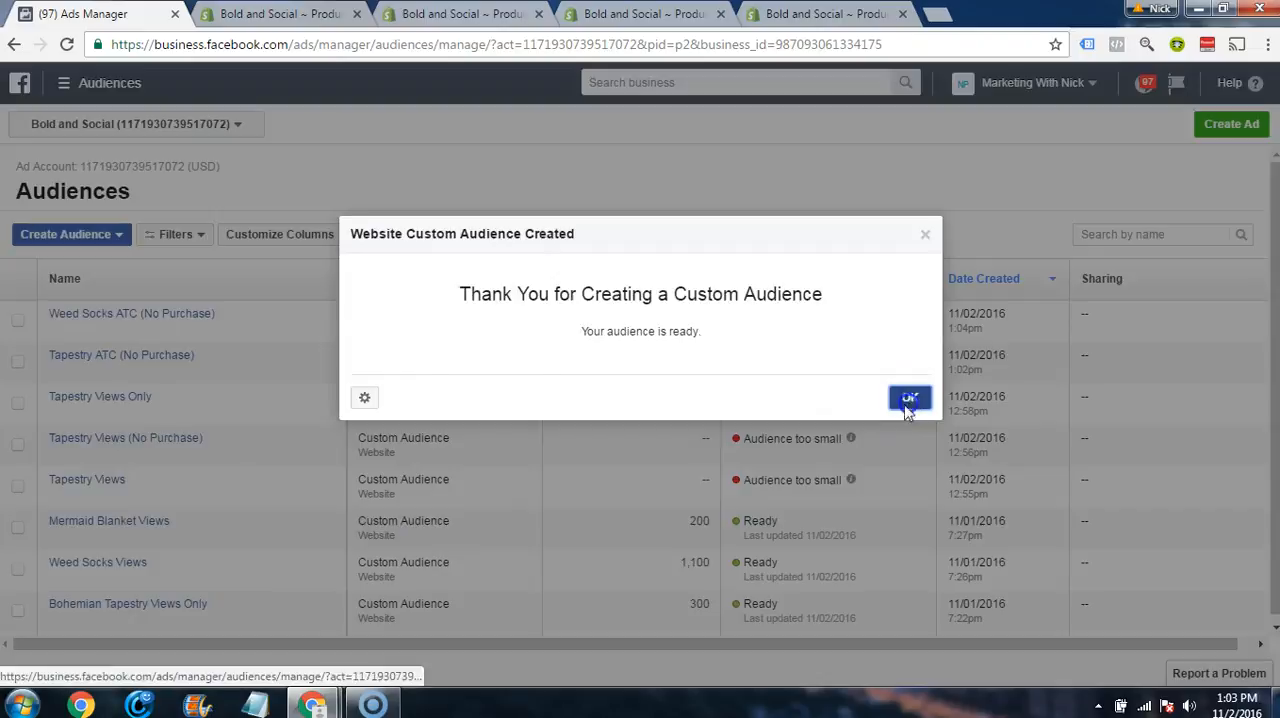
# Step: Start another website-traffic custom audience as a Custom Combination that includes traffic with the Purchase event
pyautogui.moveTo(147, 378)
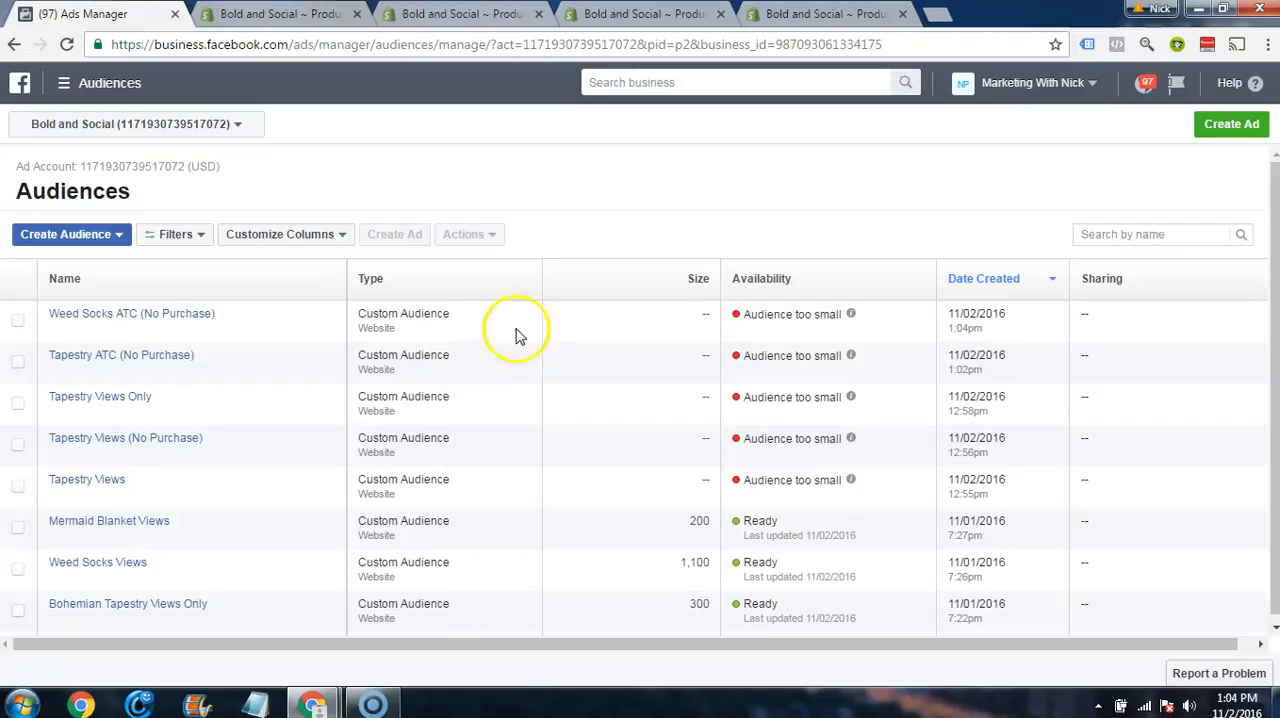
pyautogui.click(100, 236)
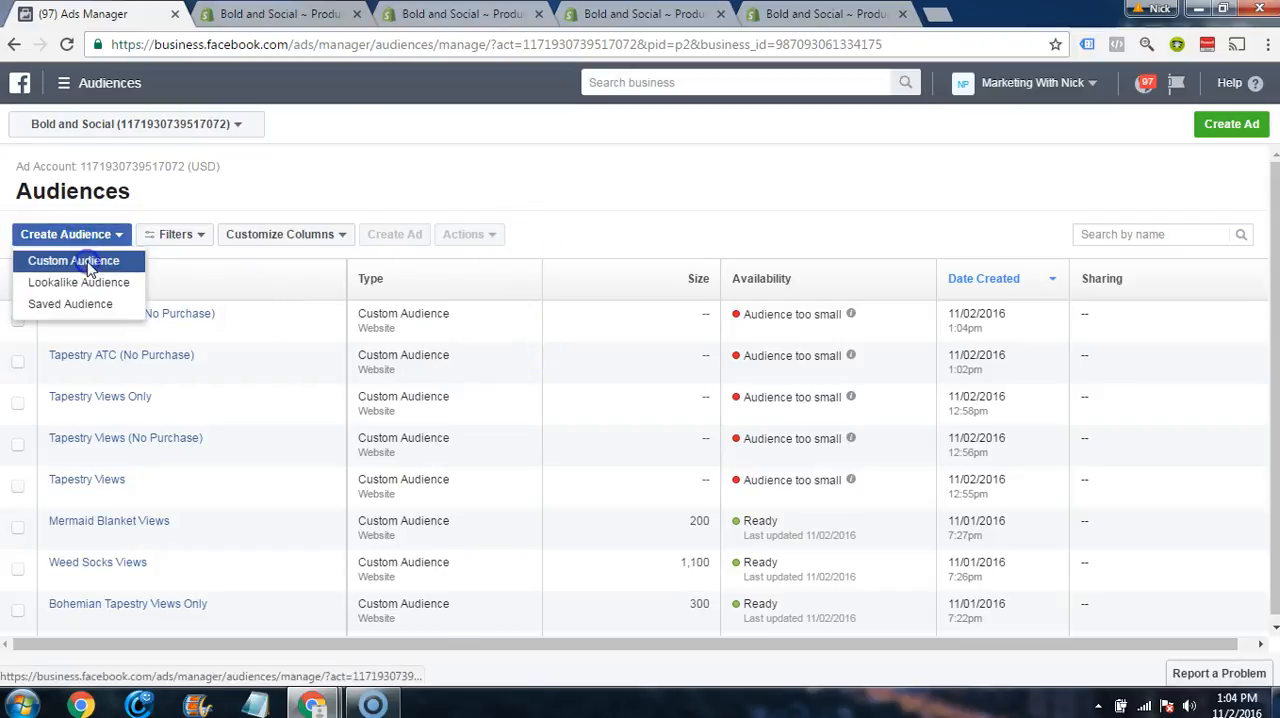
pyautogui.click(88, 262)
pyautogui.click(565, 389)
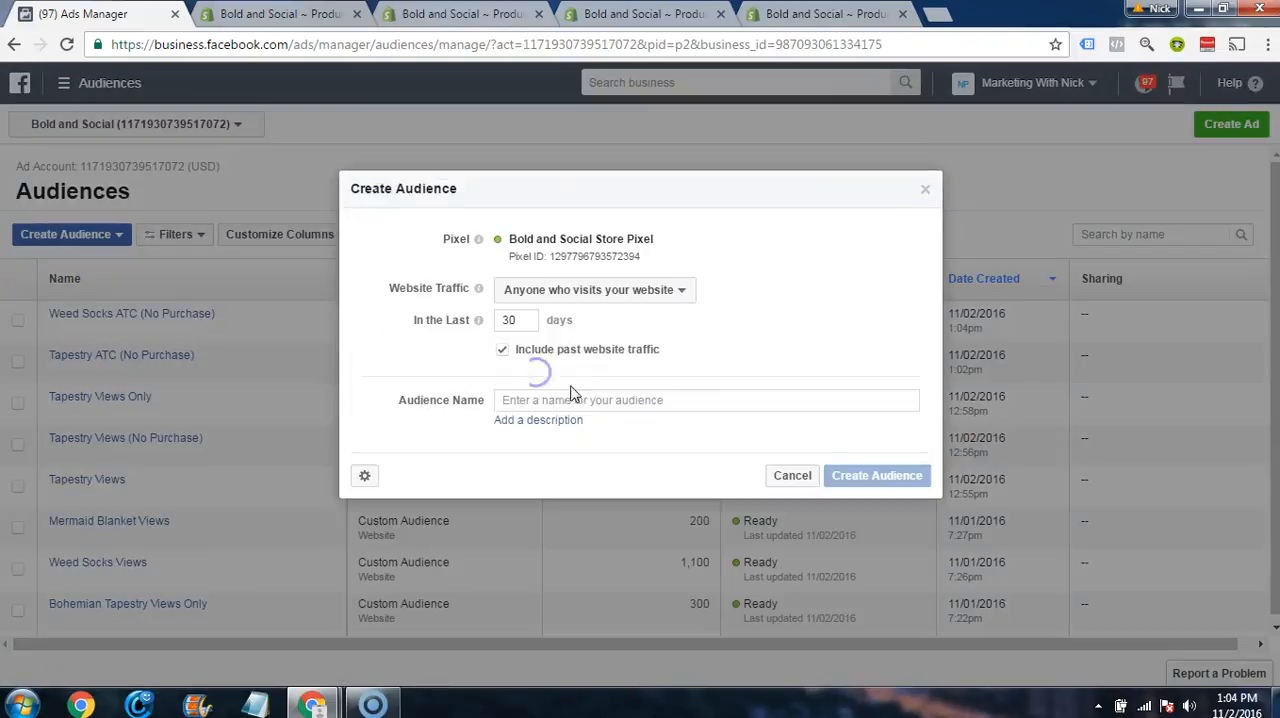
pyautogui.click(562, 290)
pyautogui.click(540, 422)
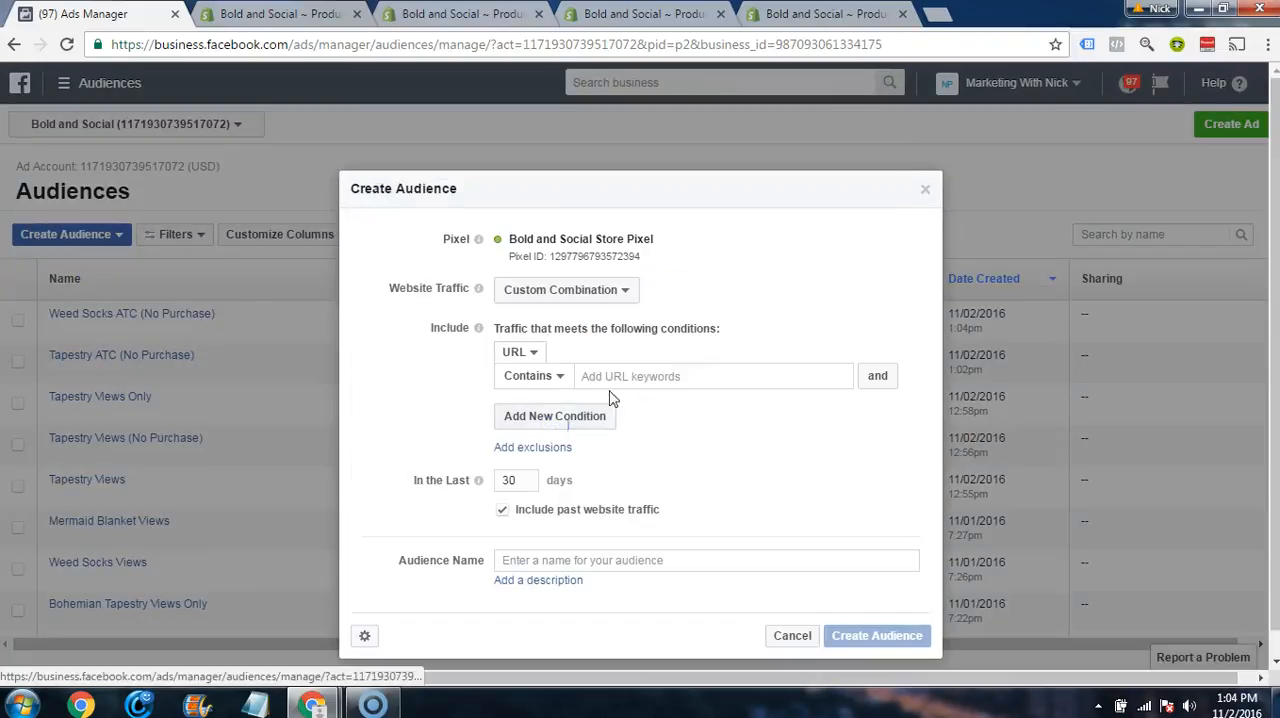
pyautogui.click(515, 352)
pyautogui.click(527, 400)
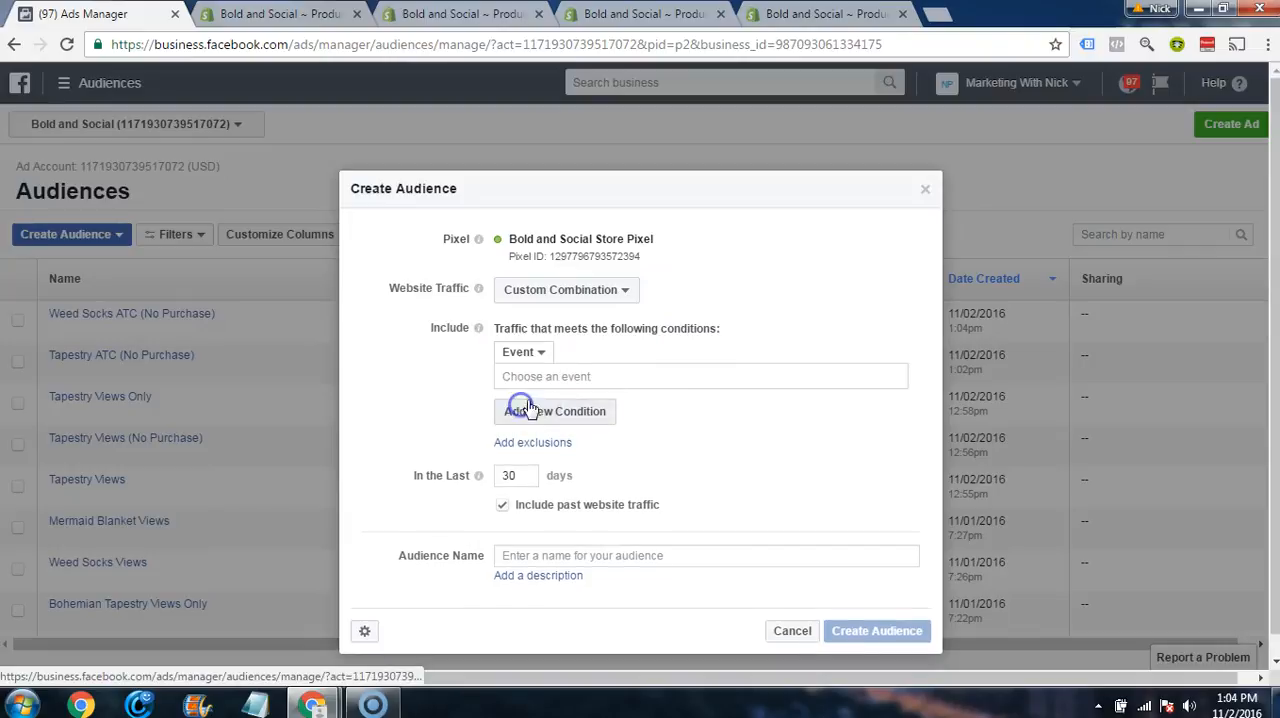
pyautogui.click(530, 378)
pyautogui.click(531, 543)
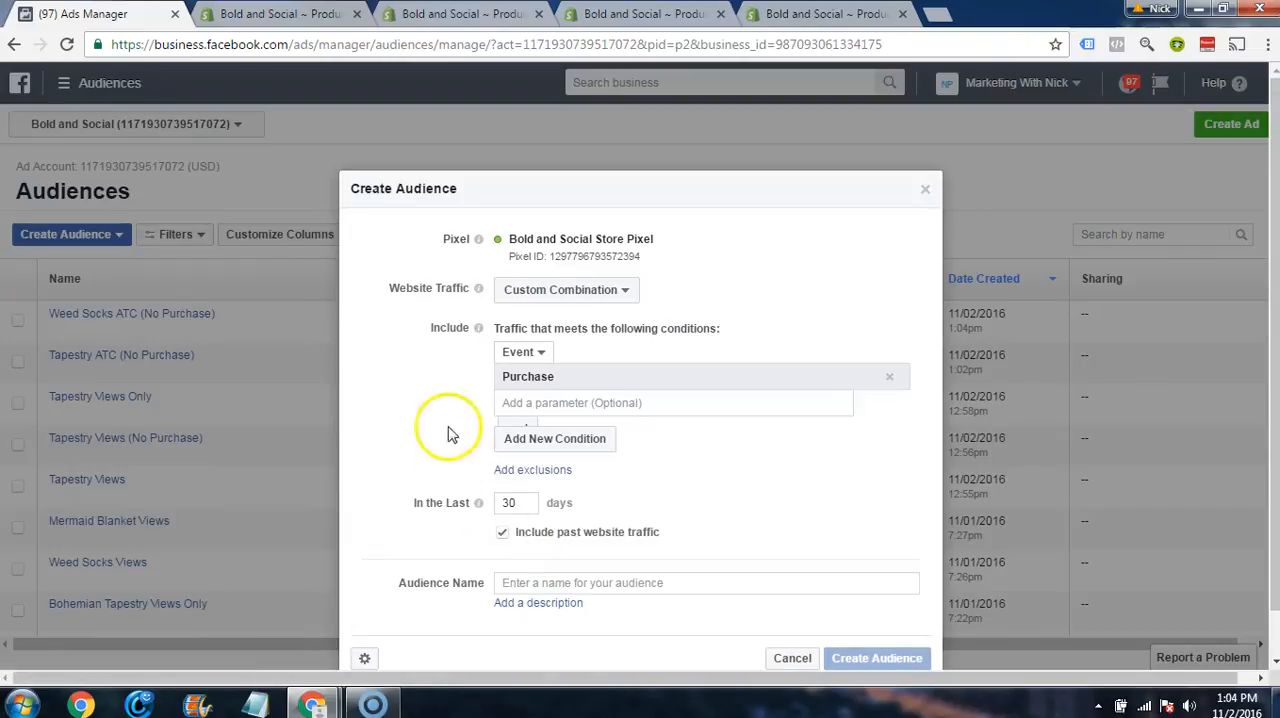
pyautogui.scroll(-1, 414, 371)
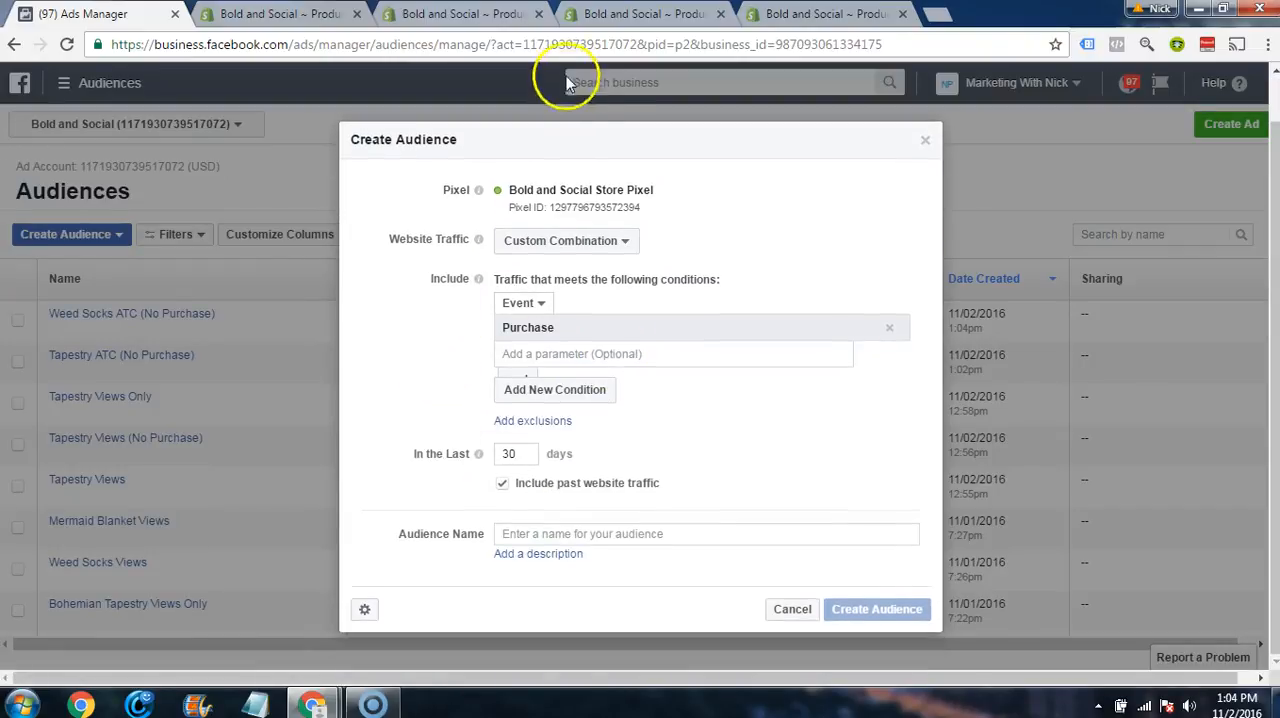
pyautogui.click(657, 10)
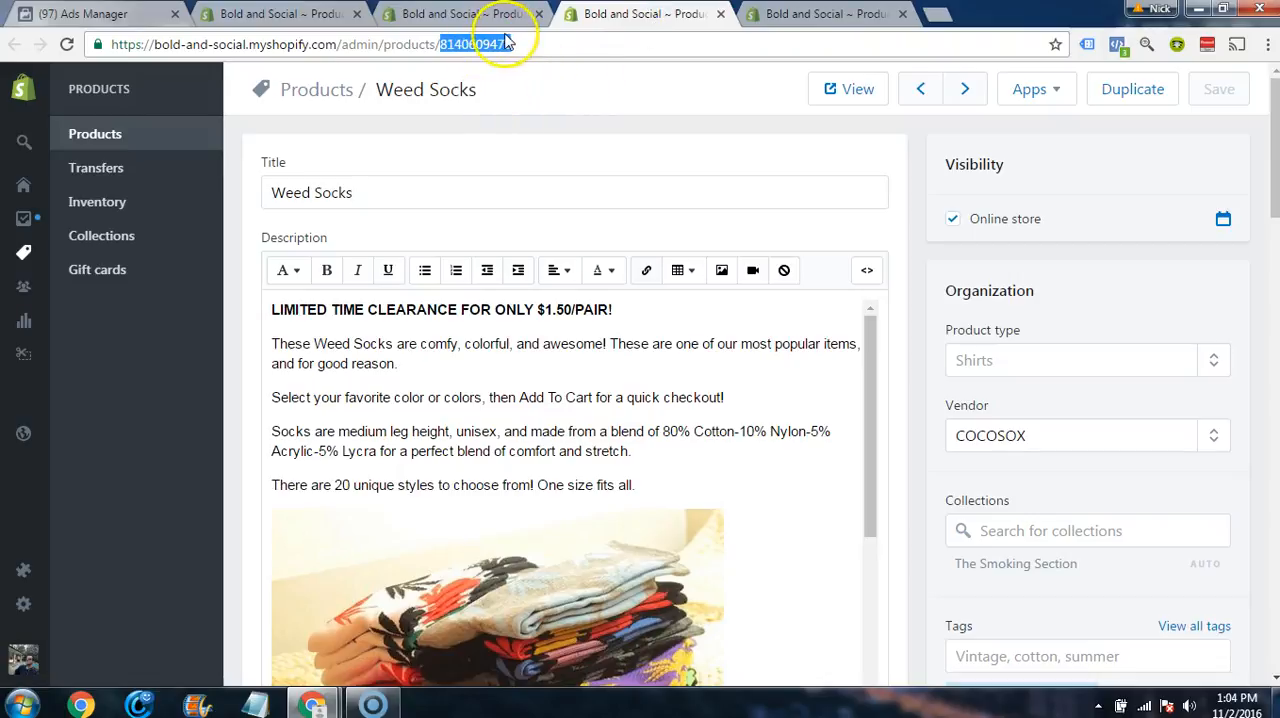
pyautogui.click(471, 18)
pyautogui.hotkey('ctrl', '1')
pyautogui.click(563, 353)
pyautogui.click(510, 453)
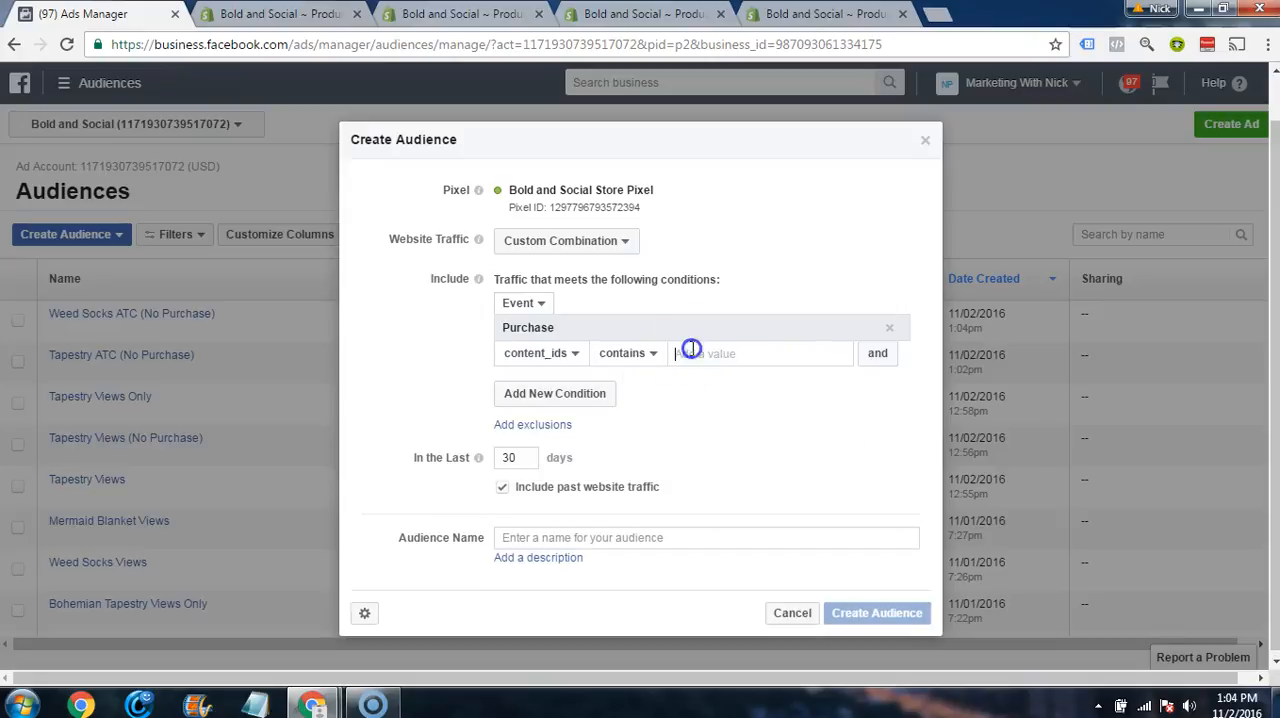
pyautogui.press('Return')
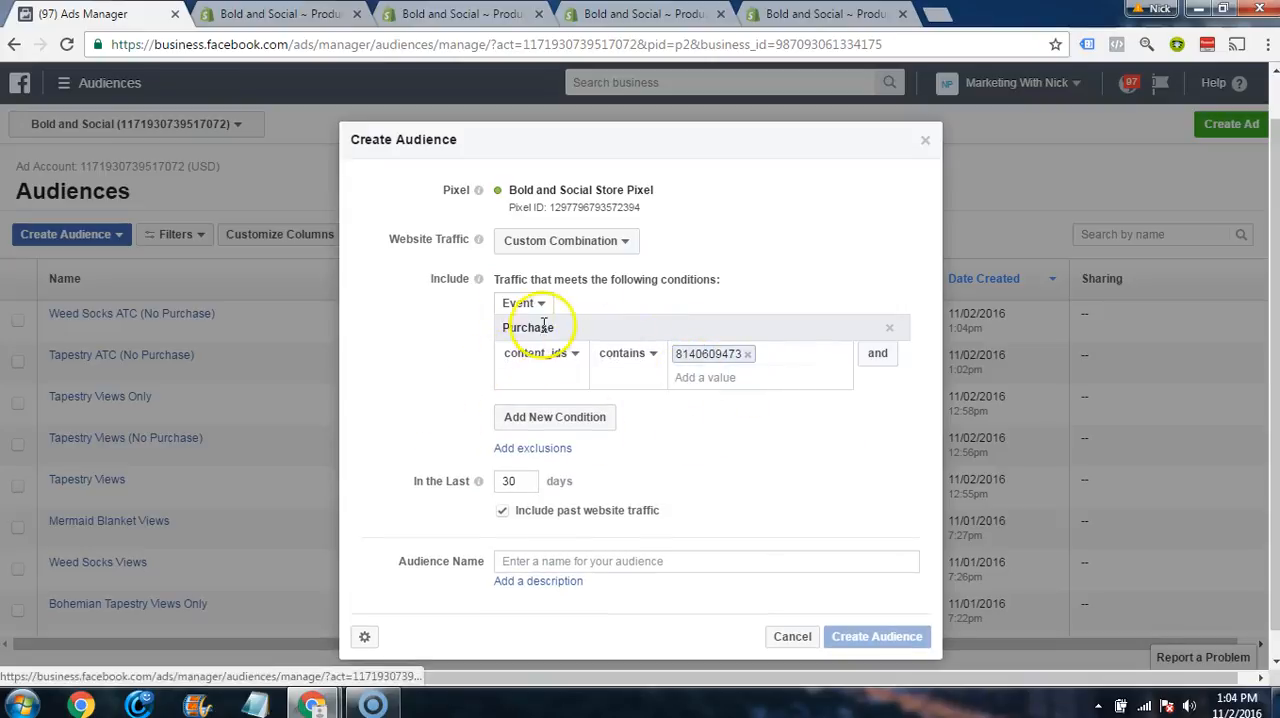
pyautogui.scroll(-1, 520, 410)
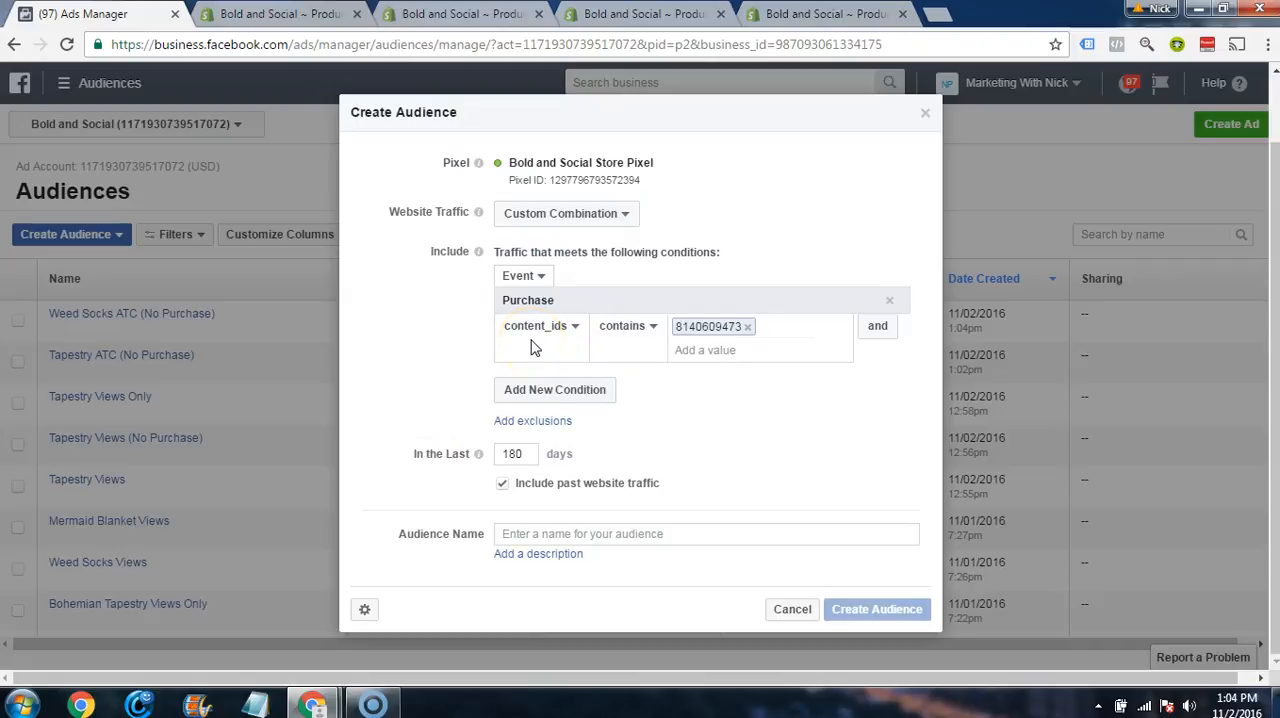
# Step: Name the audience Weed Socks Buyers, then create it and close the confirmation
pyautogui.click(610, 541)
pyautogui.write('Weed Socks Buyers')
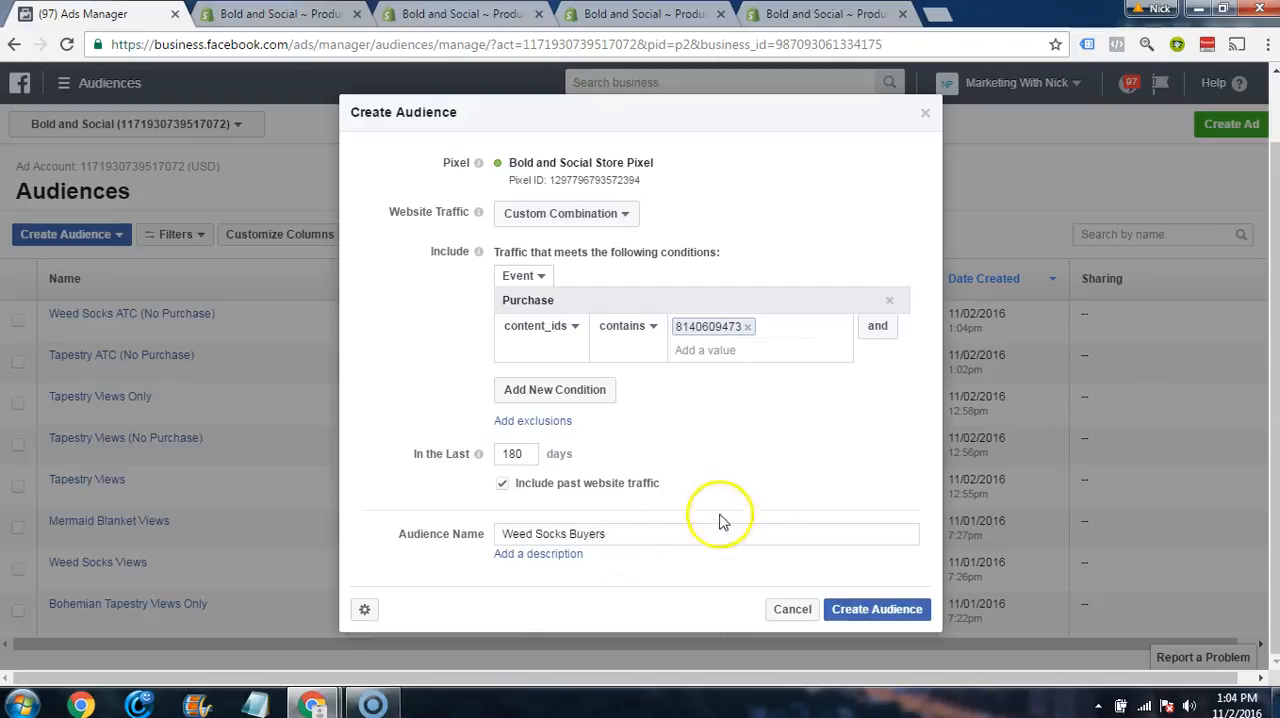
pyautogui.click(840, 605)
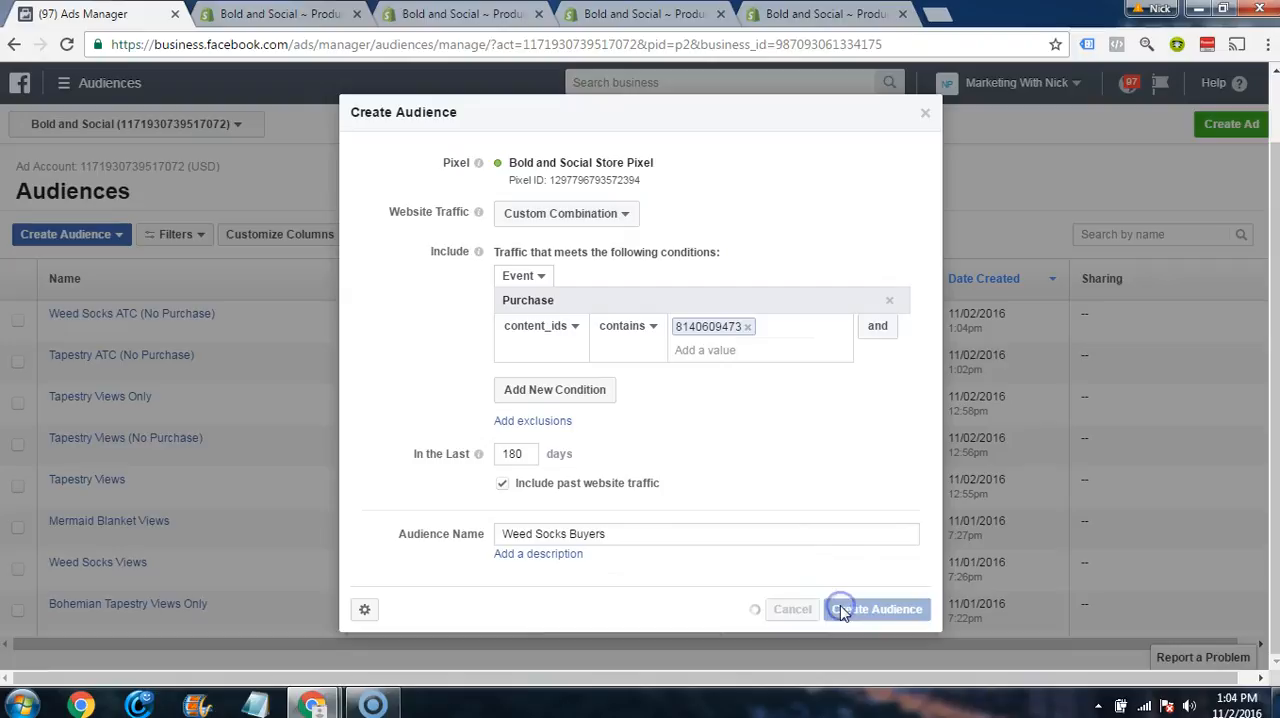
pyautogui.click(910, 397)
pyautogui.moveTo(114, 320)
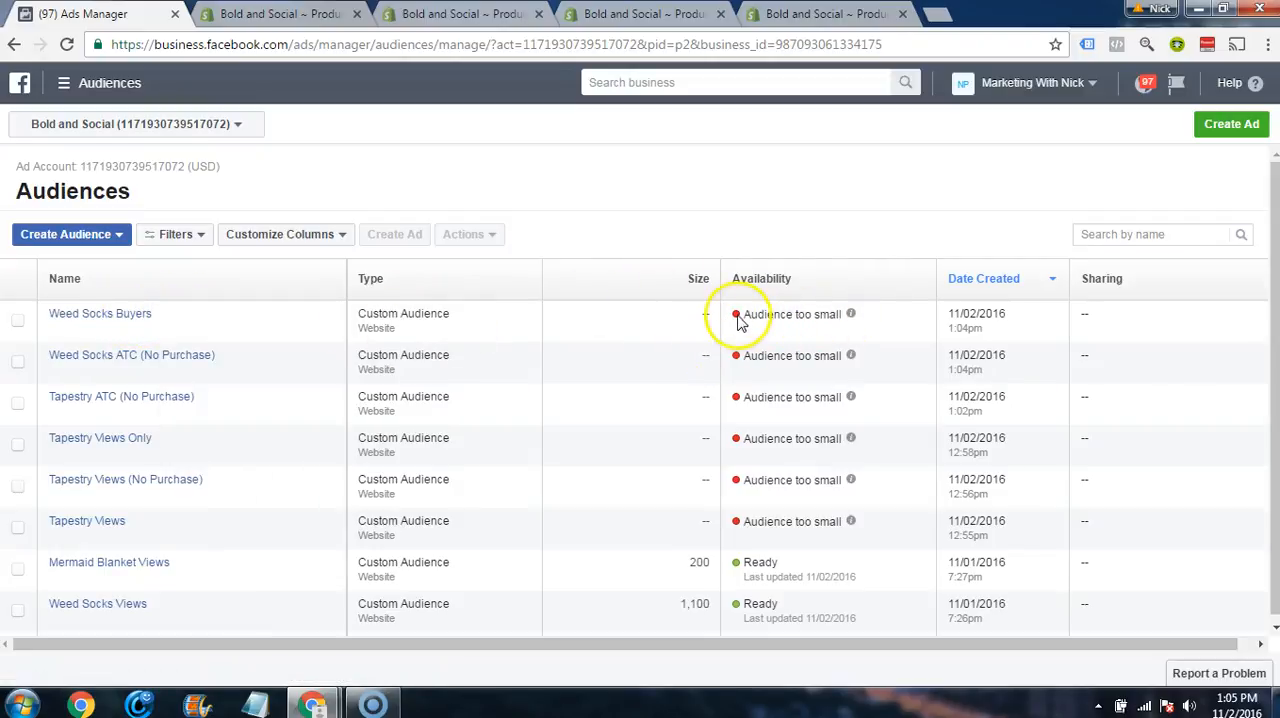
pyautogui.moveTo(853, 318)
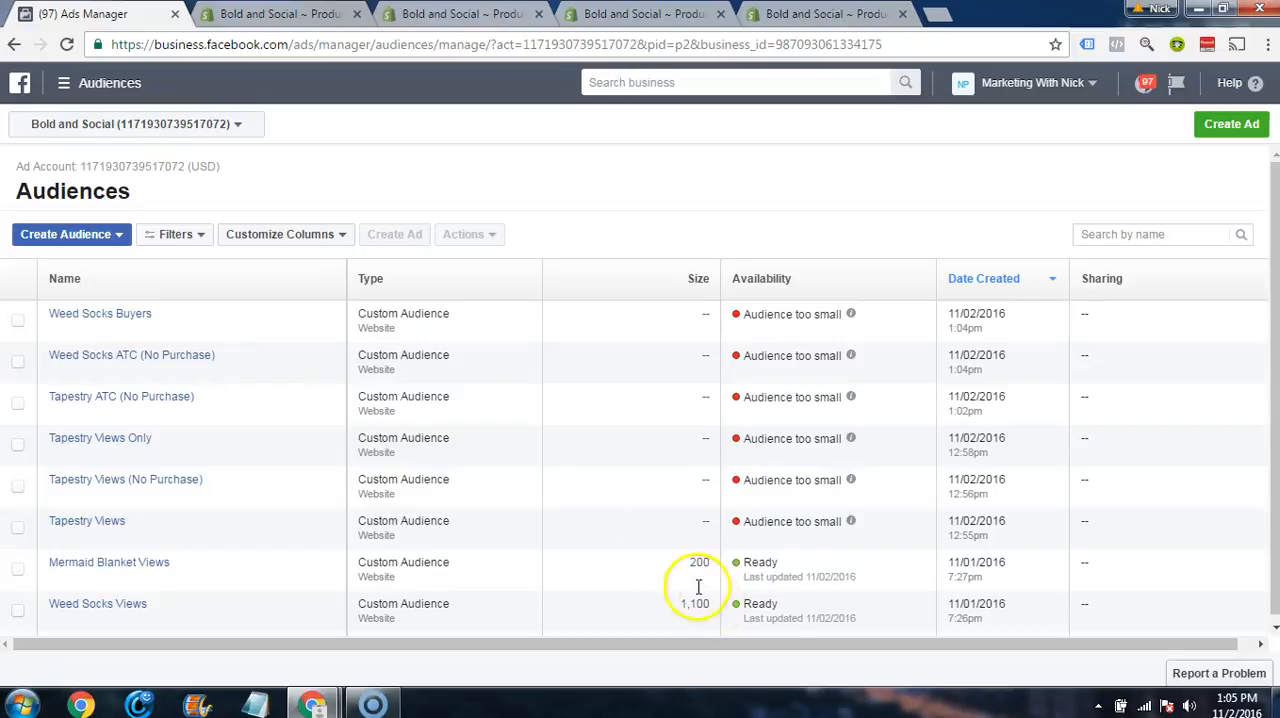
pyautogui.scroll(-1, 600, 414)
pyautogui.scroll(1, 600, 414)
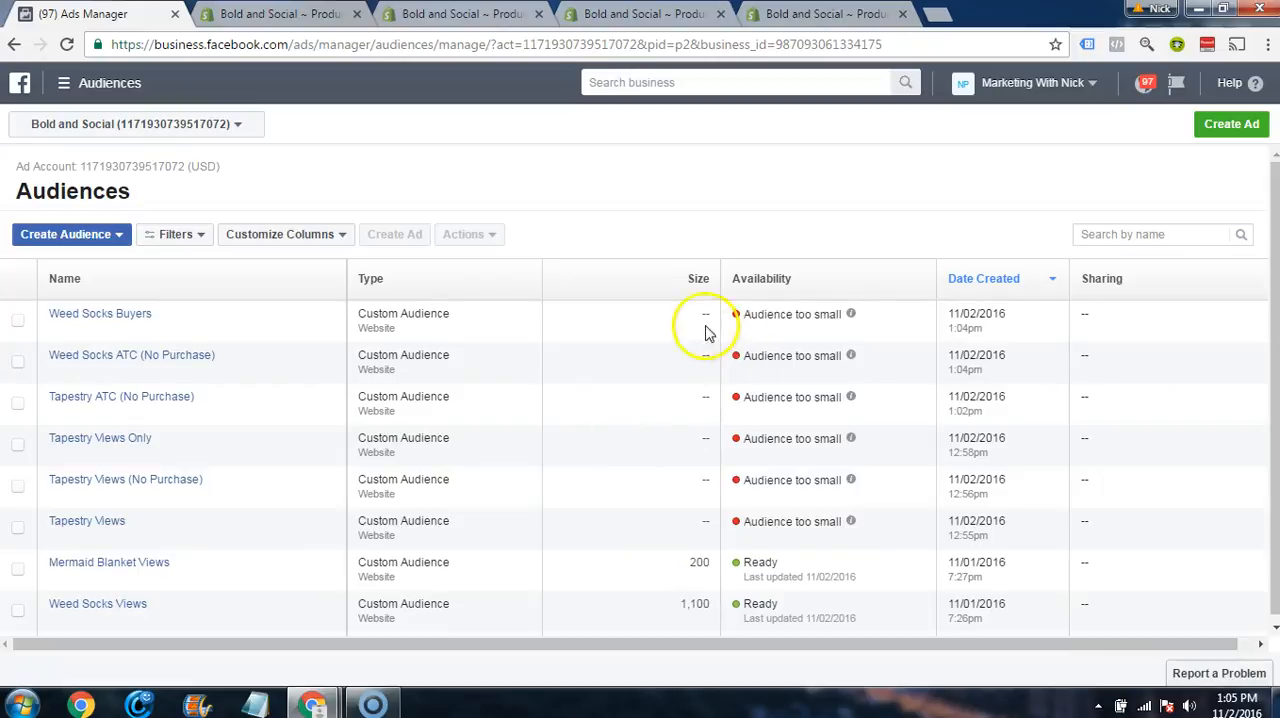
# Step: Start another website-traffic custom audience and set its traffic type to Custom Combination
pyautogui.click(100, 232)
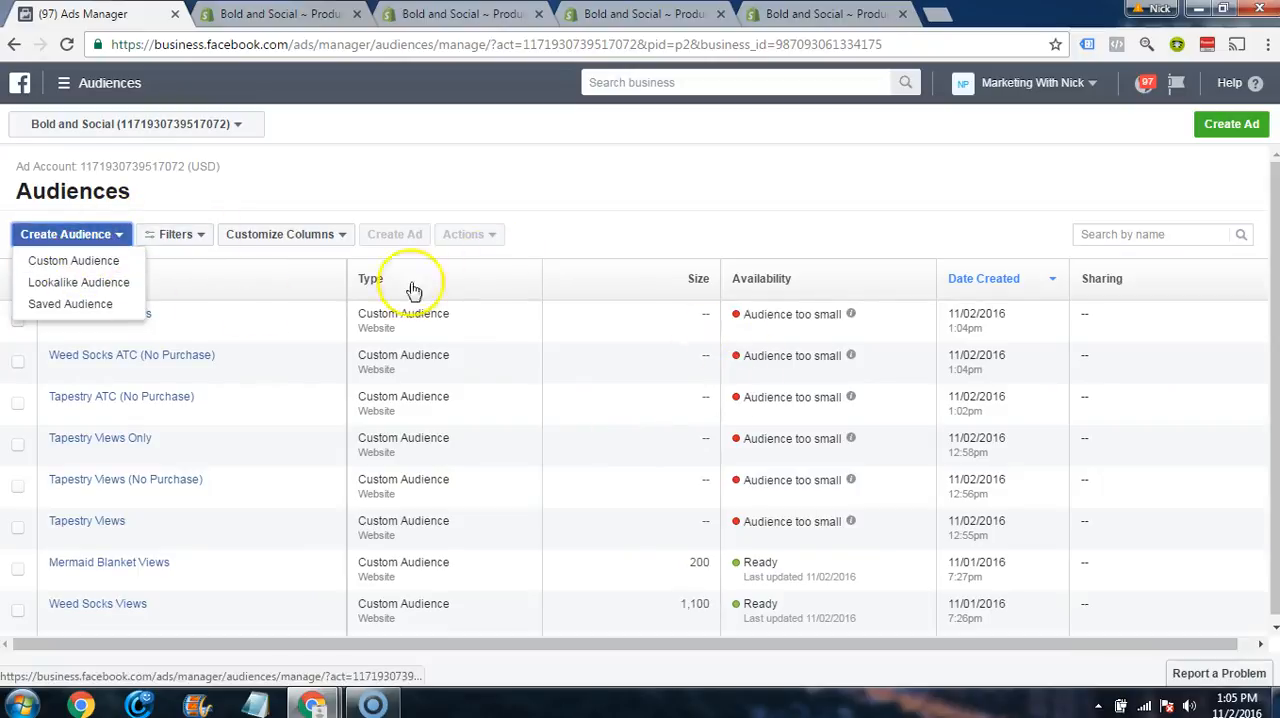
pyautogui.click(72, 262)
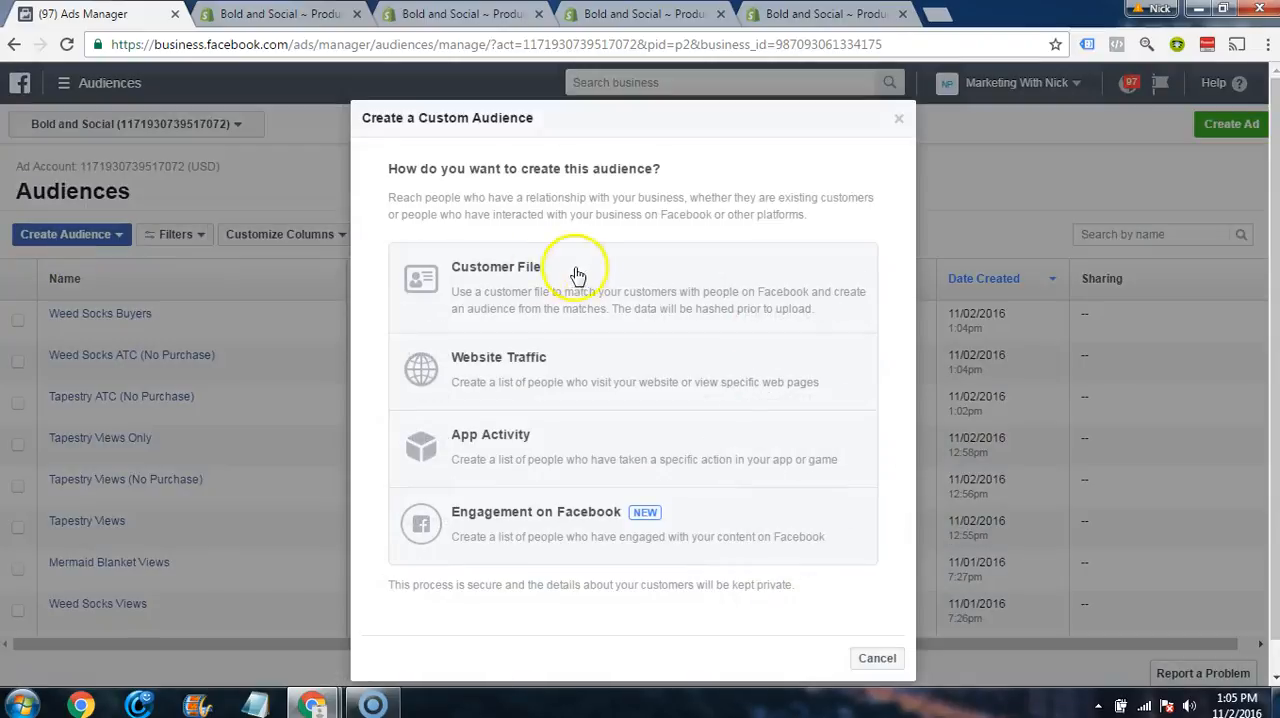
pyautogui.click(598, 363)
pyautogui.click(610, 300)
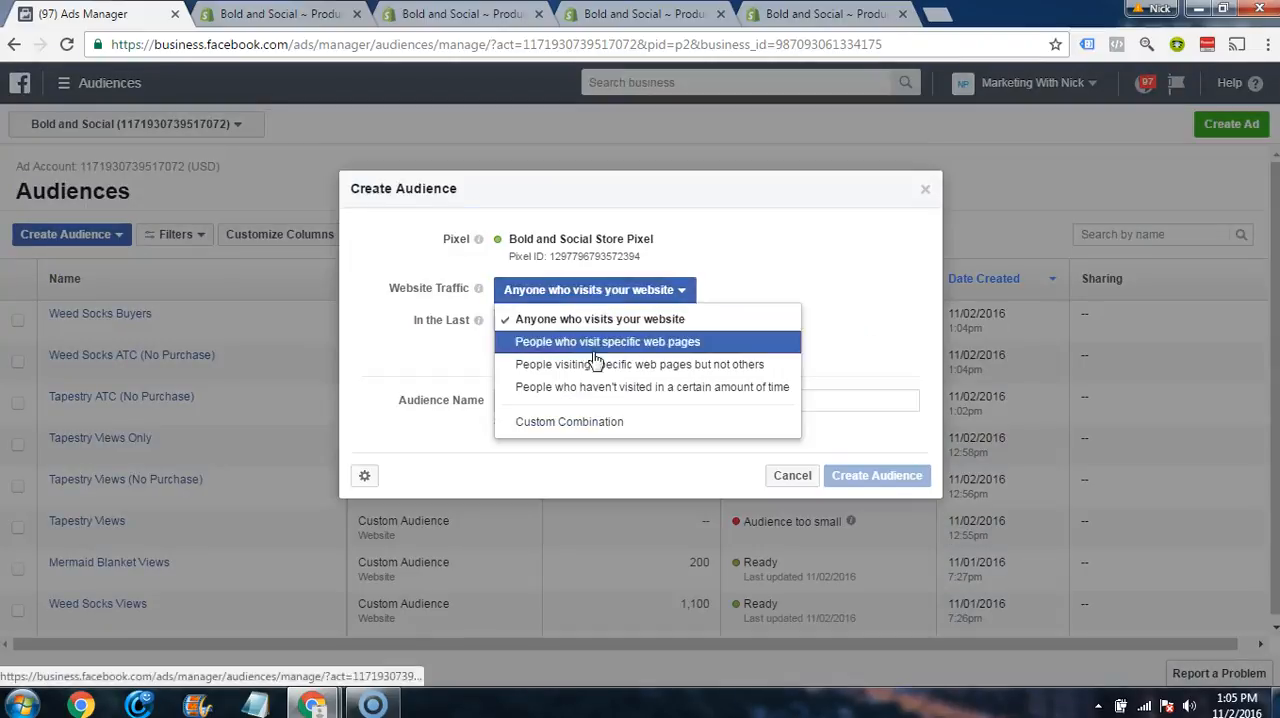
pyautogui.click(575, 432)
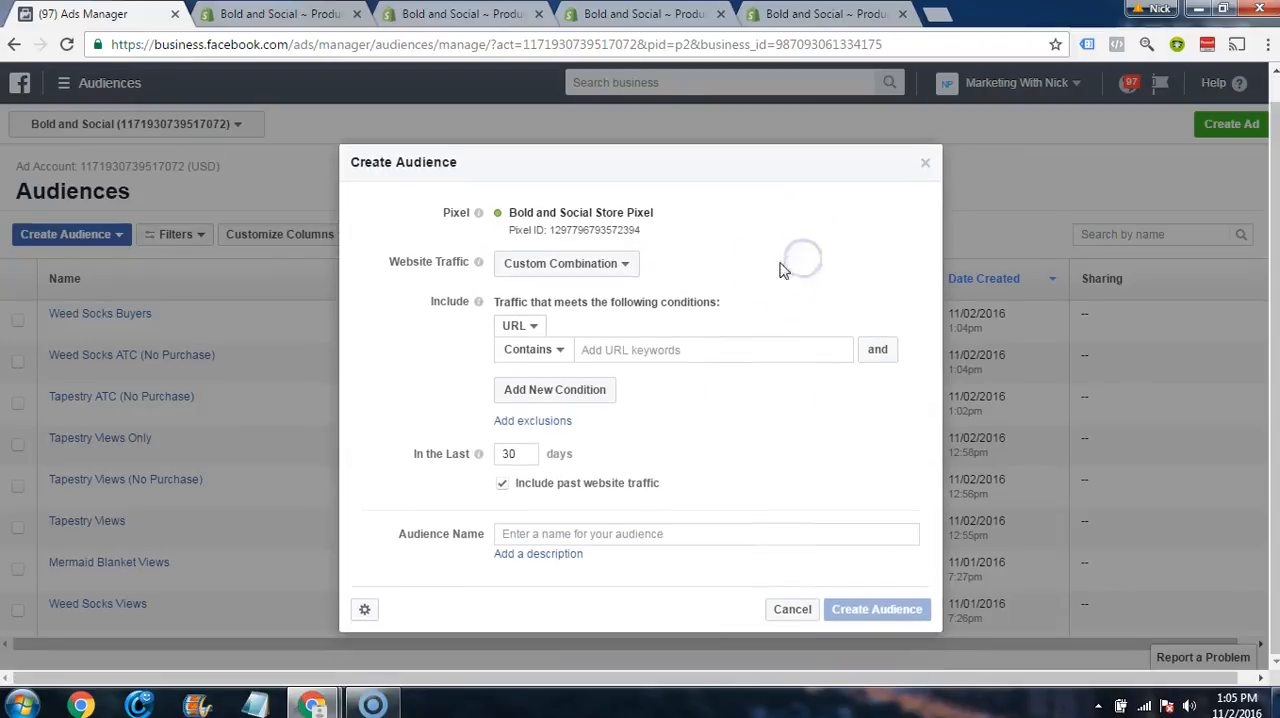
pyautogui.click(578, 400)
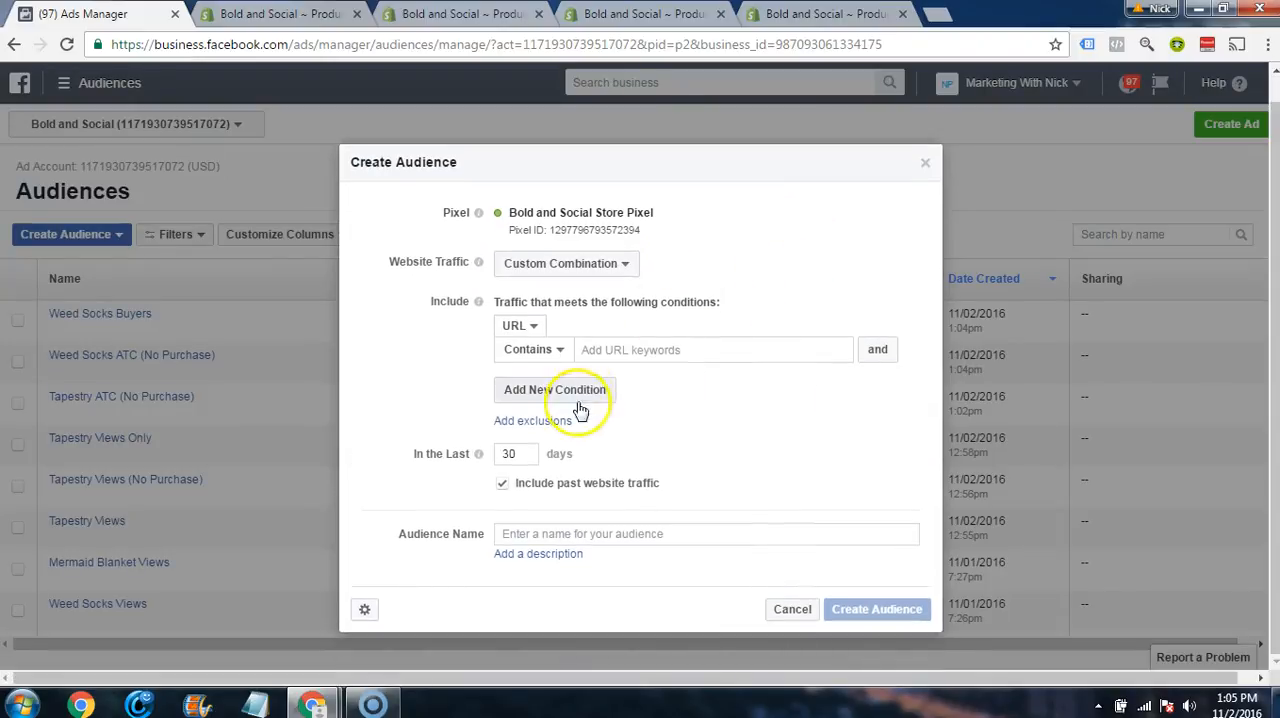
# Step: Switch to the Shopify product pages and close the Bohemian Elephant Print Tapestry page and the spare page beside Weed Socks
pyautogui.click(458, 13)
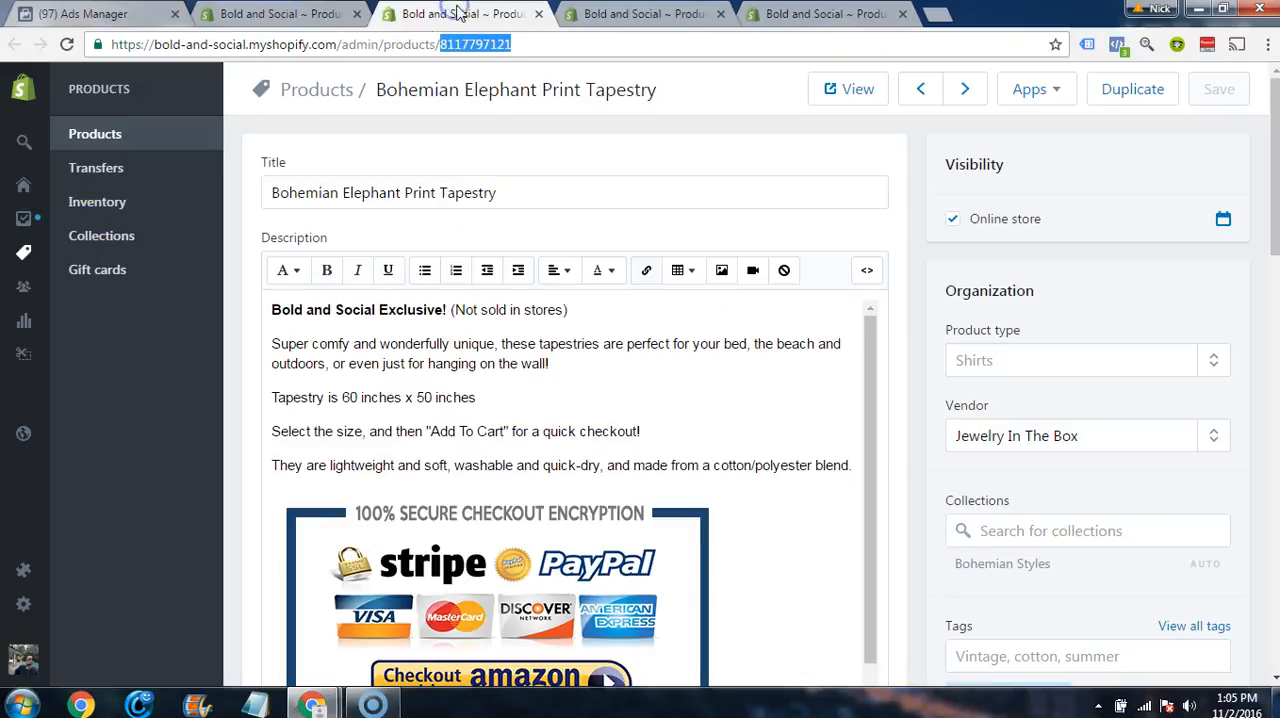
pyautogui.click(539, 15)
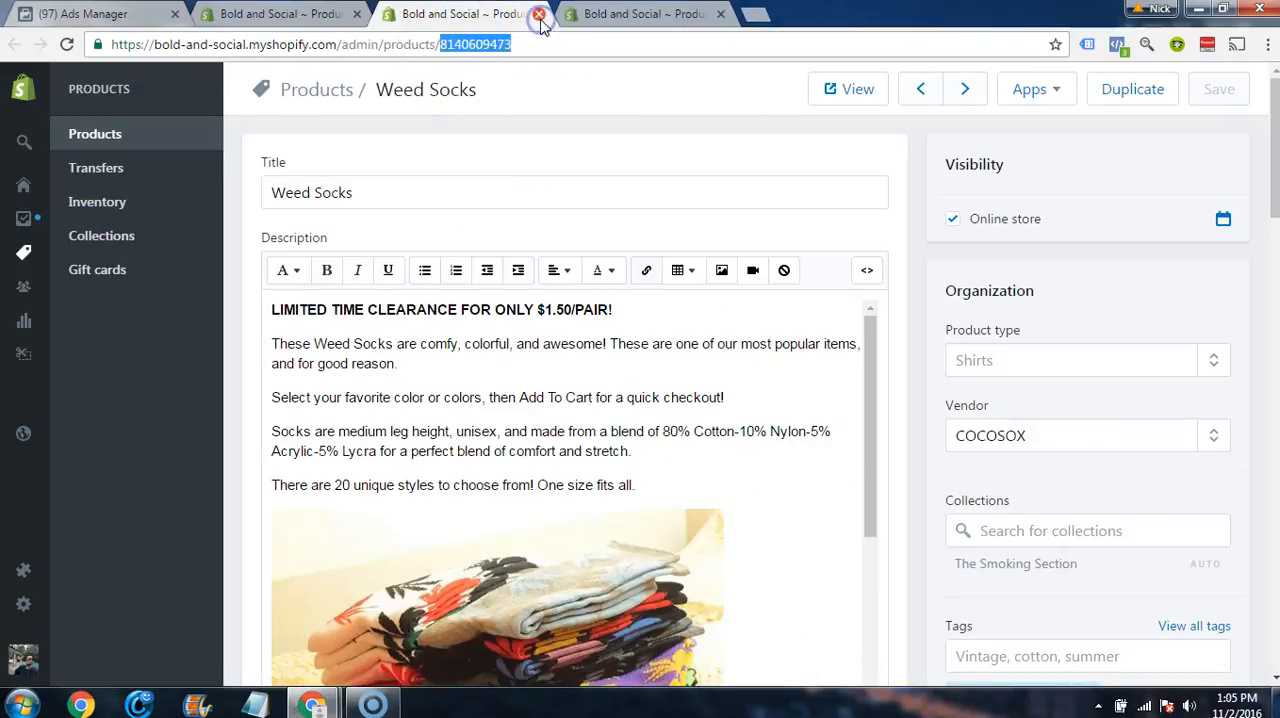
pyautogui.click(628, 18)
pyautogui.click(722, 14)
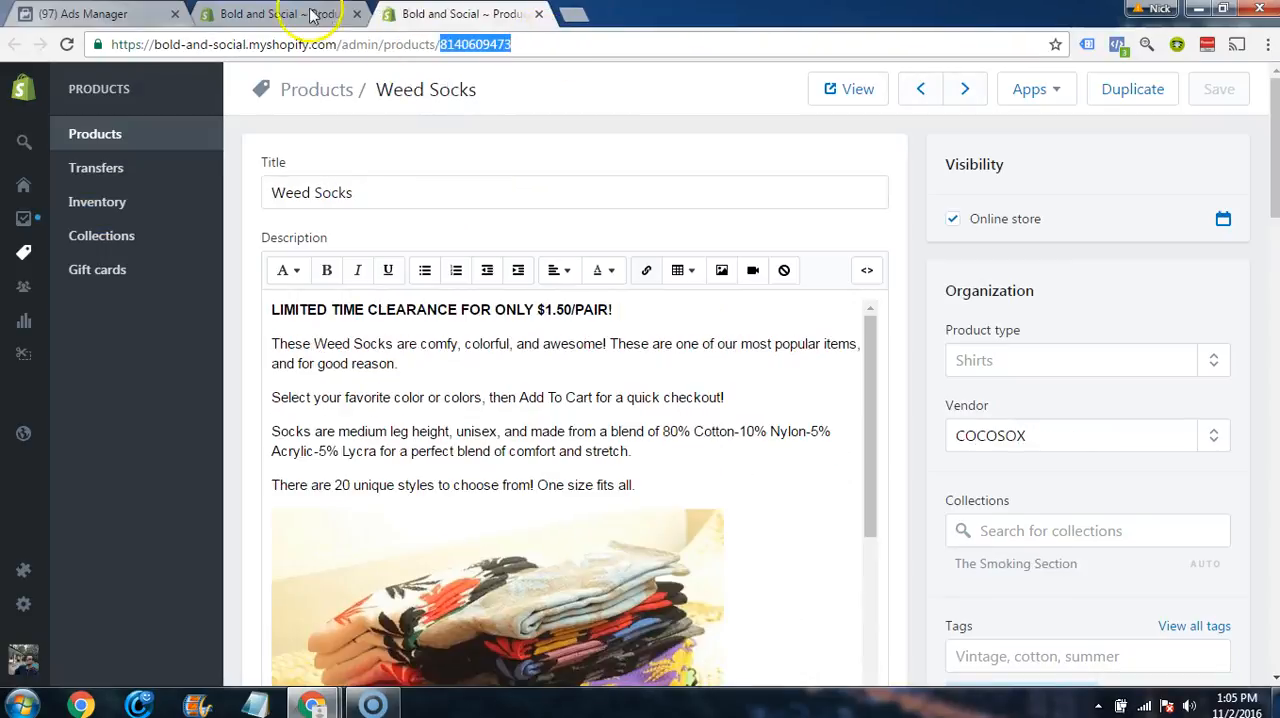
# Step: Search the Shopify products for pipe and open Mini Beer Bottle Concealed Pipe and Mini Revolver Pipe and Grinder in separate browser tabs
pyautogui.click(320, 16)
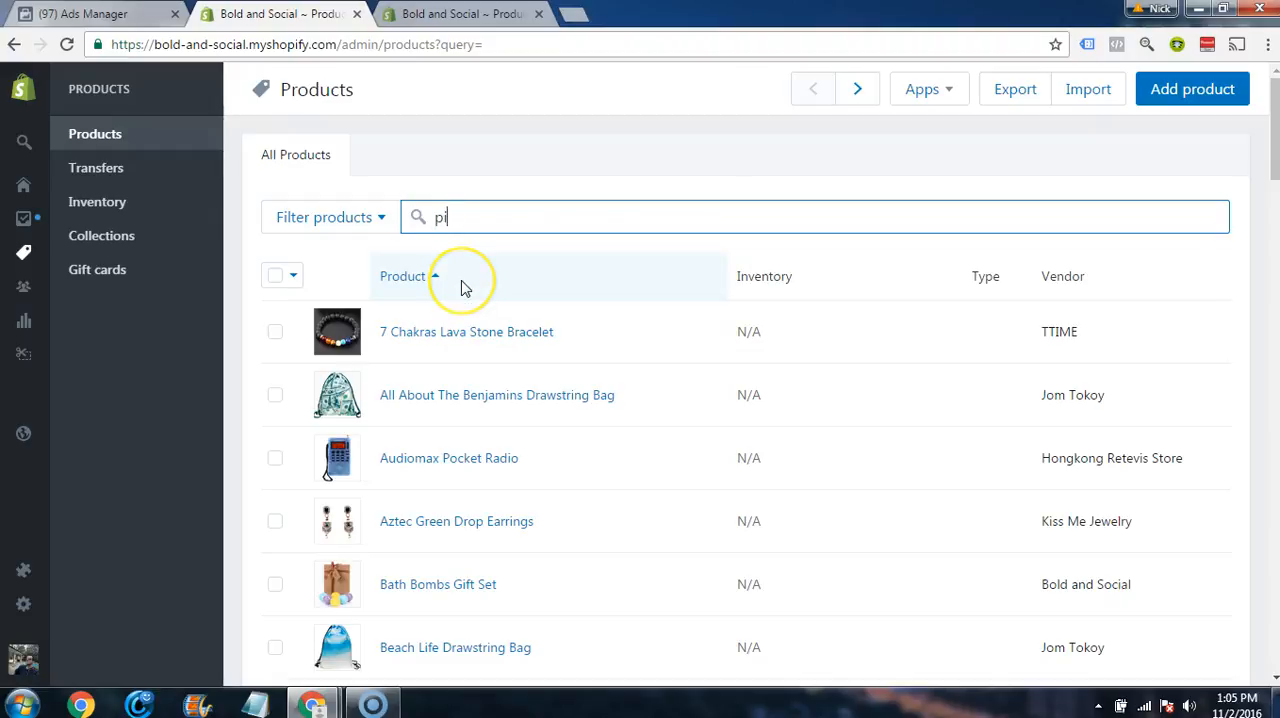
pyautogui.rightClick(457, 341)
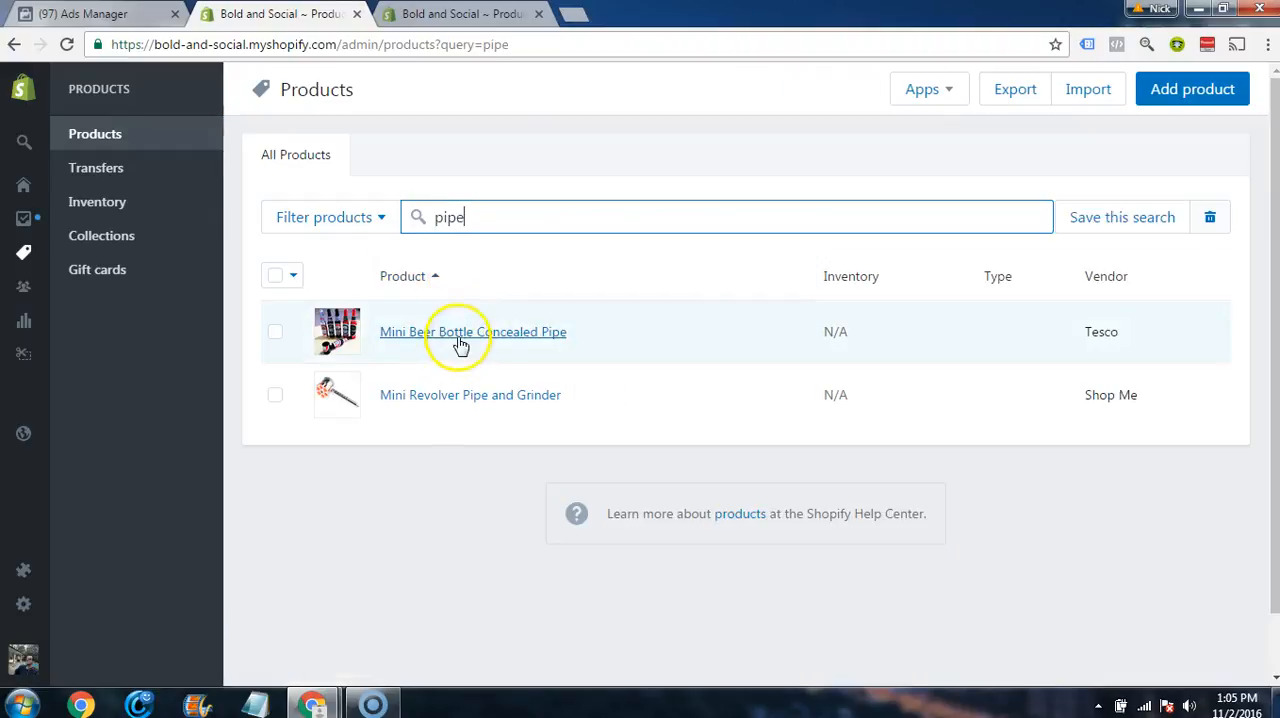
pyautogui.click(473, 347)
pyautogui.rightClick(470, 398)
pyautogui.click(491, 414)
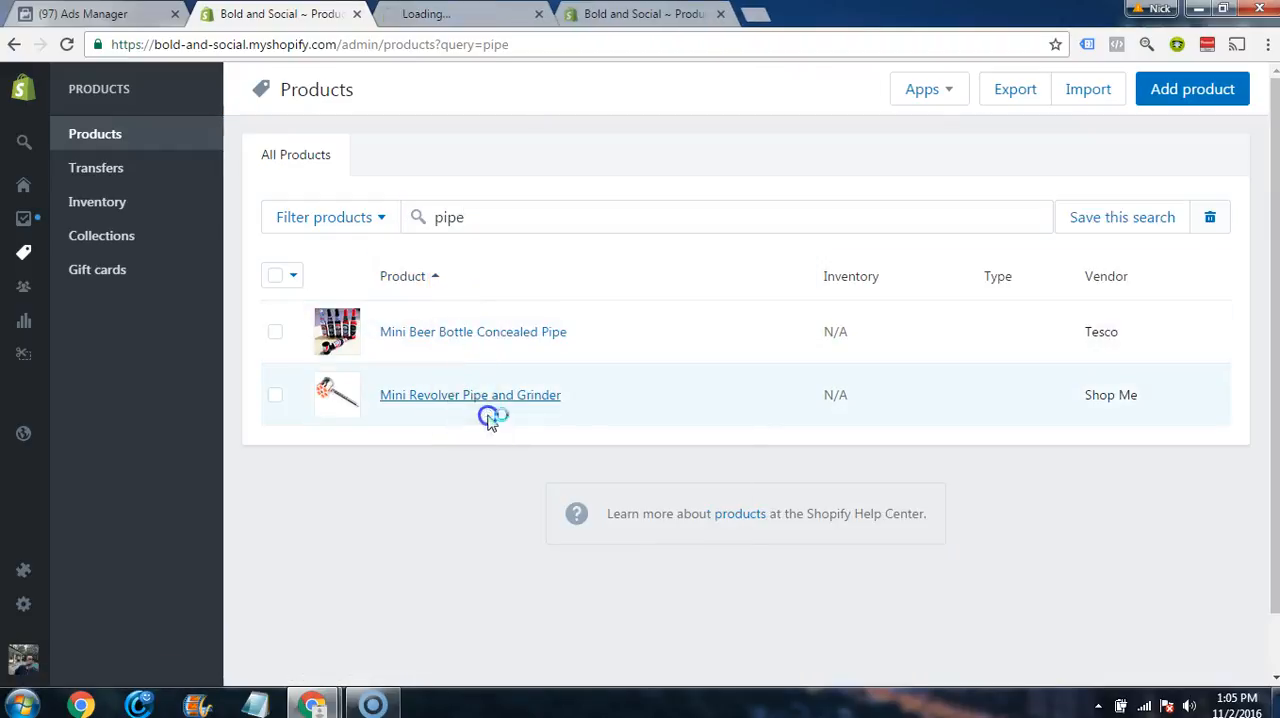
# Step: Search the products for smokey and open Smokey Says Keep It Green in a new browser tab
pyautogui.click(497, 220)
pyautogui.doubleClick(497, 220)
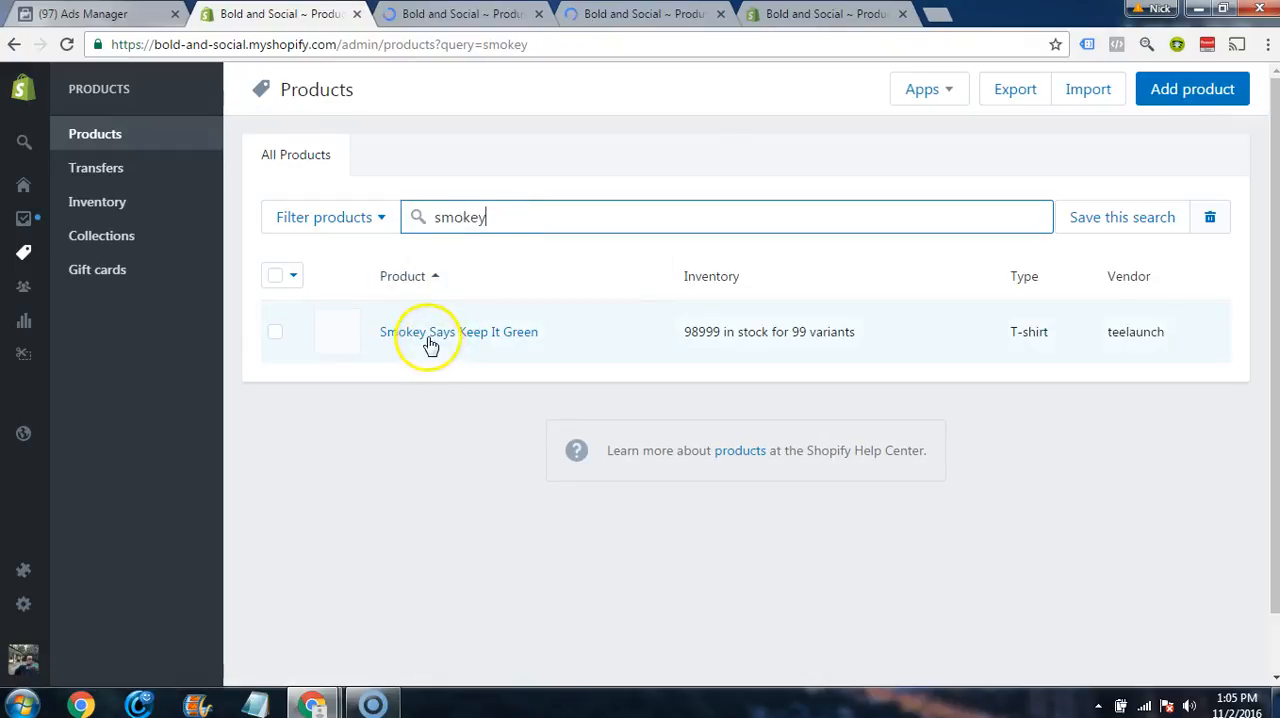
pyautogui.rightClick(428, 338)
pyautogui.click(450, 349)
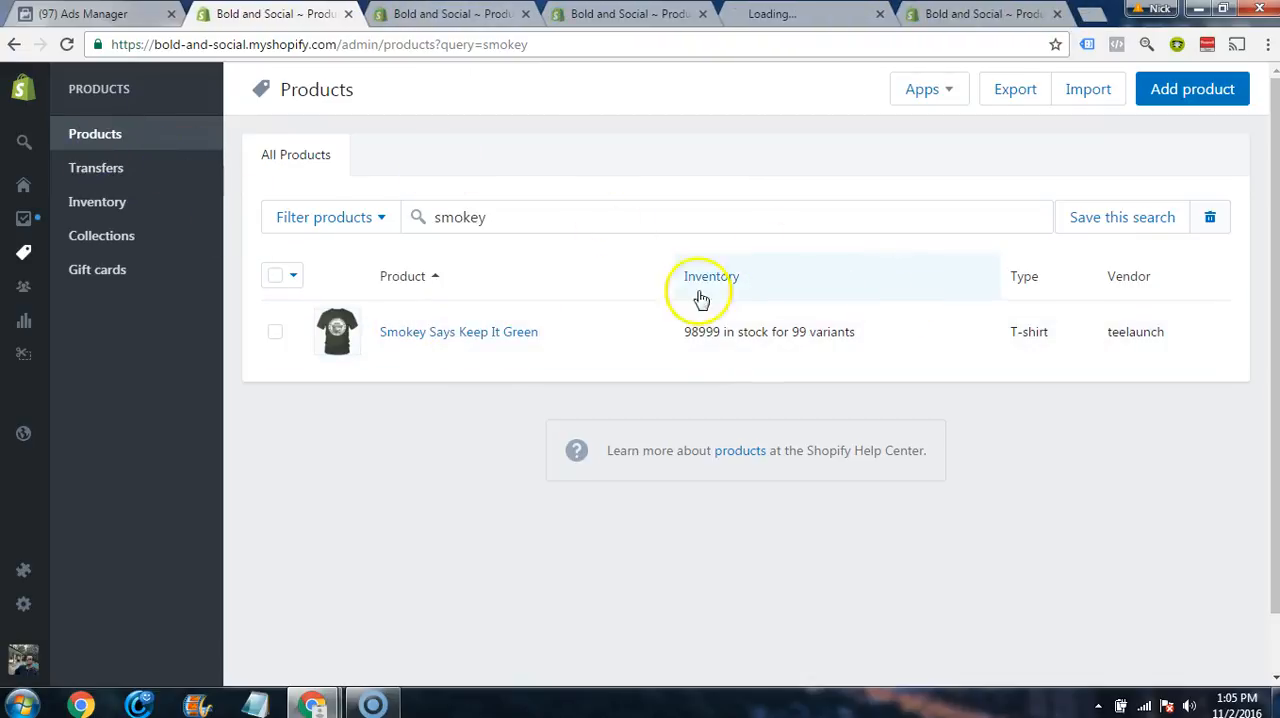
# Step: From The Smoking Section collection, open the Rasta Beanie product in a new browser tab, then close the collection page
pyautogui.moveTo(22, 217)
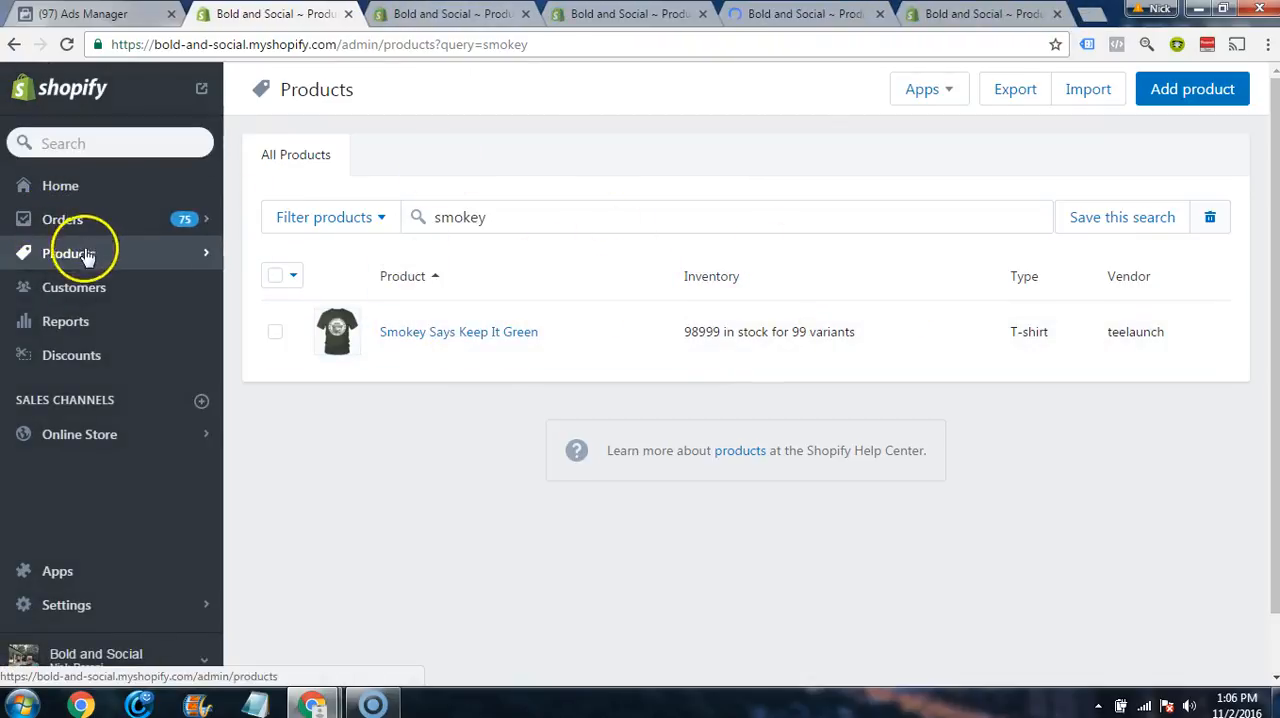
pyautogui.click(78, 258)
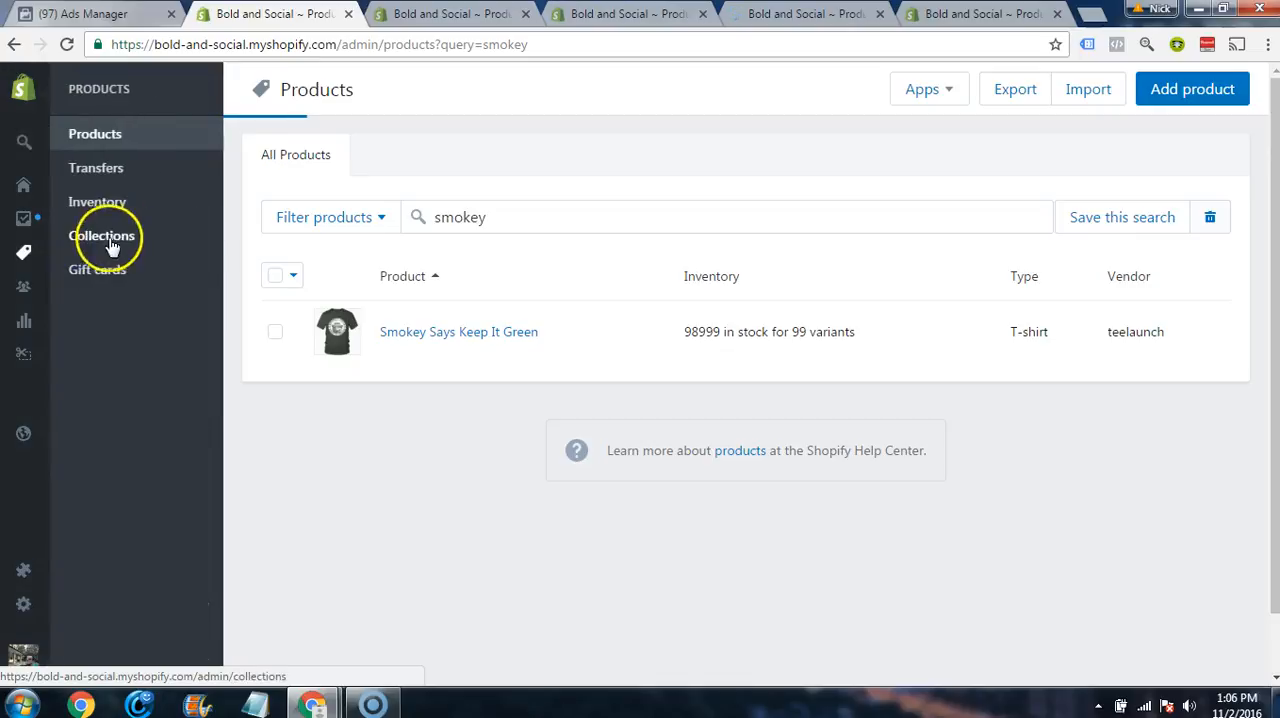
pyautogui.click(110, 240)
pyautogui.click(470, 332)
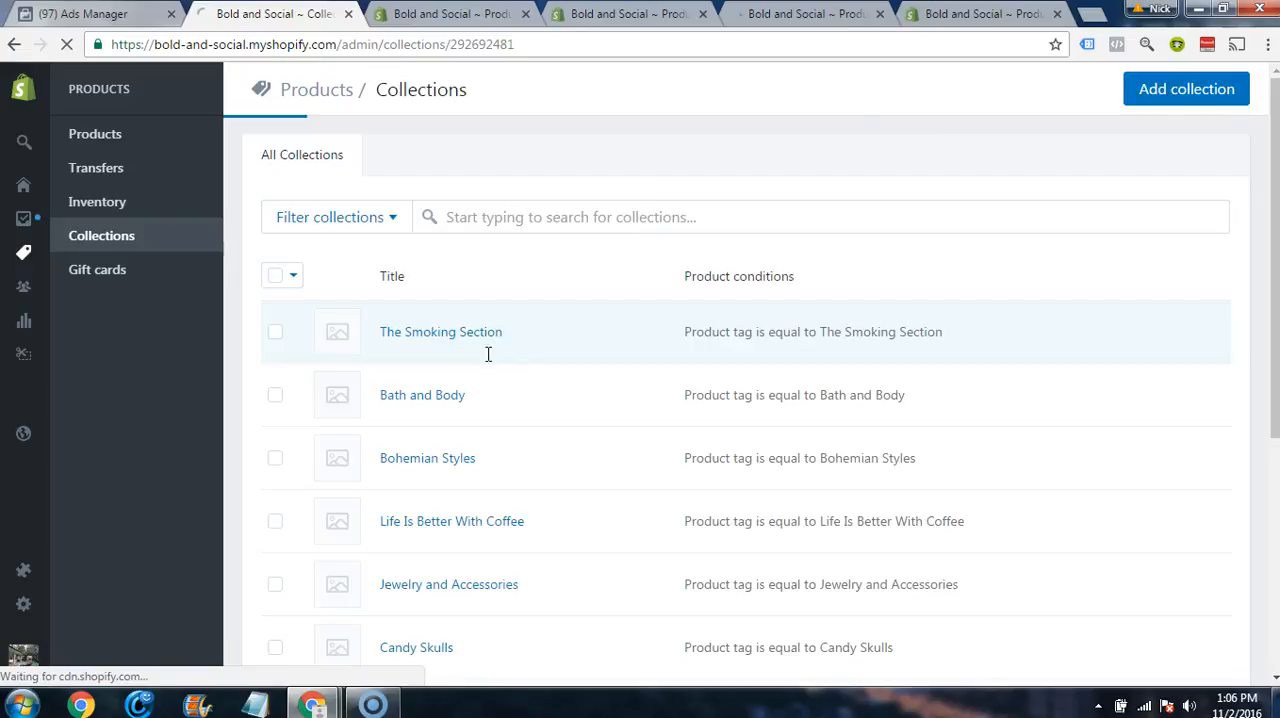
pyautogui.scroll(-7, 251, 400)
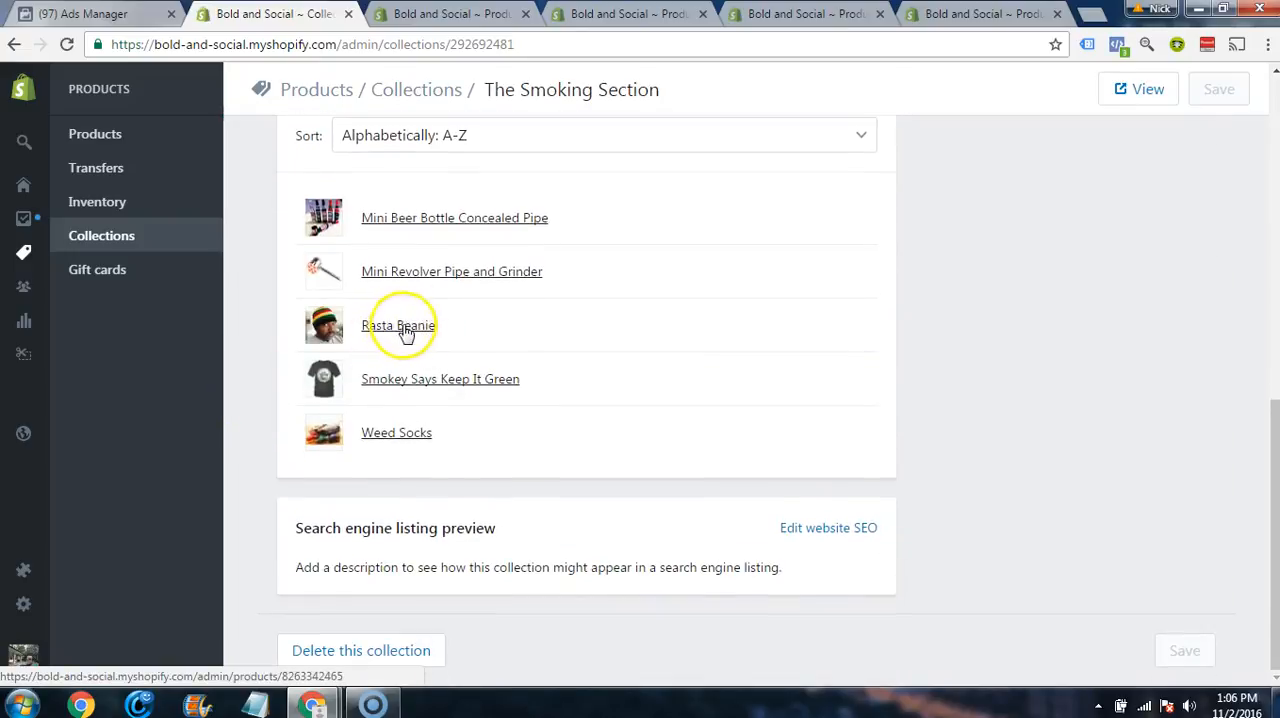
pyautogui.rightClick(405, 332)
pyautogui.click(428, 345)
pyautogui.scroll(7, 600, 290)
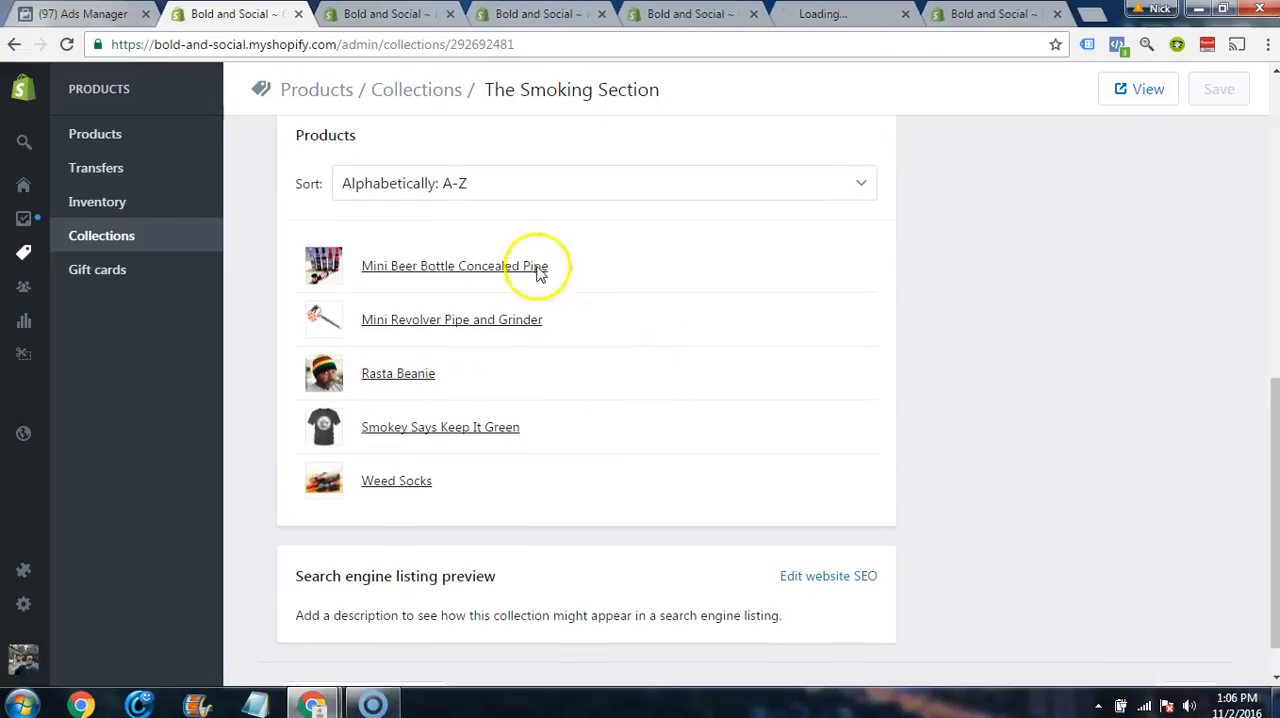
pyautogui.click(299, 15)
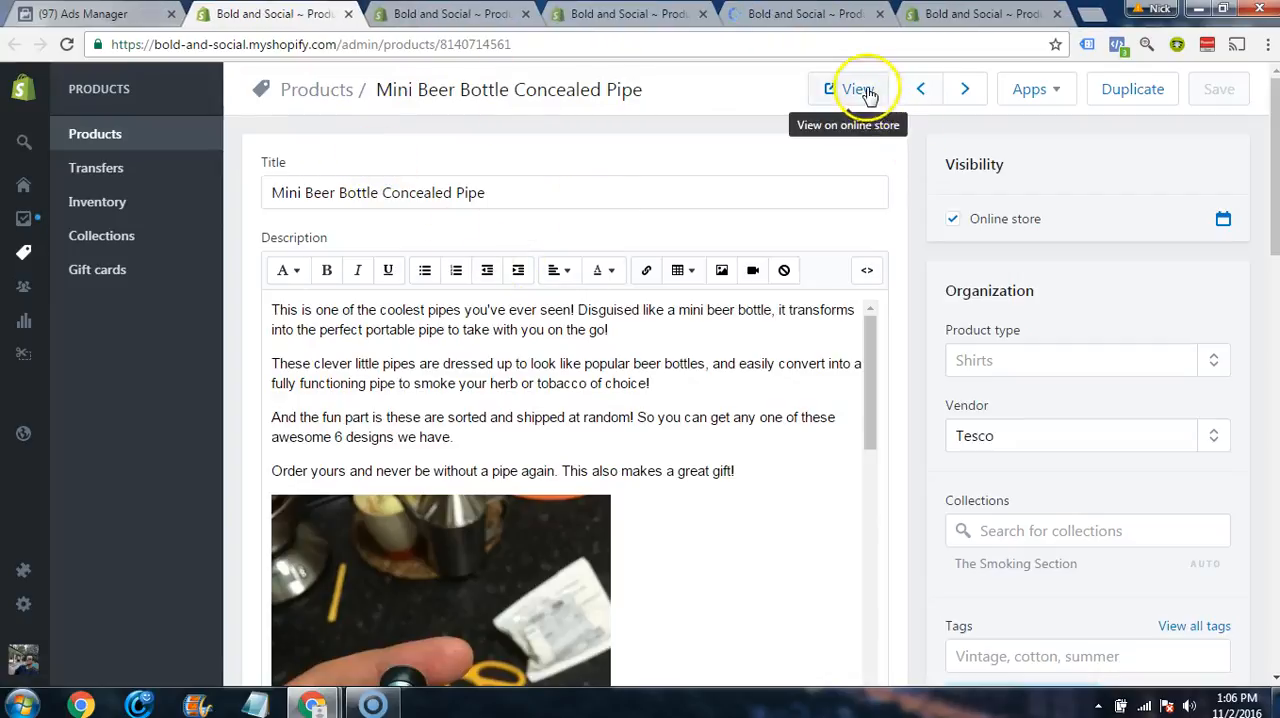
# Step: Include traffic whose URL contains mini-beer-bottle-concealed-pipe, copied from the product's online store address, and add a second URL condition to the Facebook audience
pyautogui.click(857, 88)
pyautogui.moveTo(524, 44); pyautogui.dragTo(329, 63)
pyautogui.hotkey('ctrl', 'c')
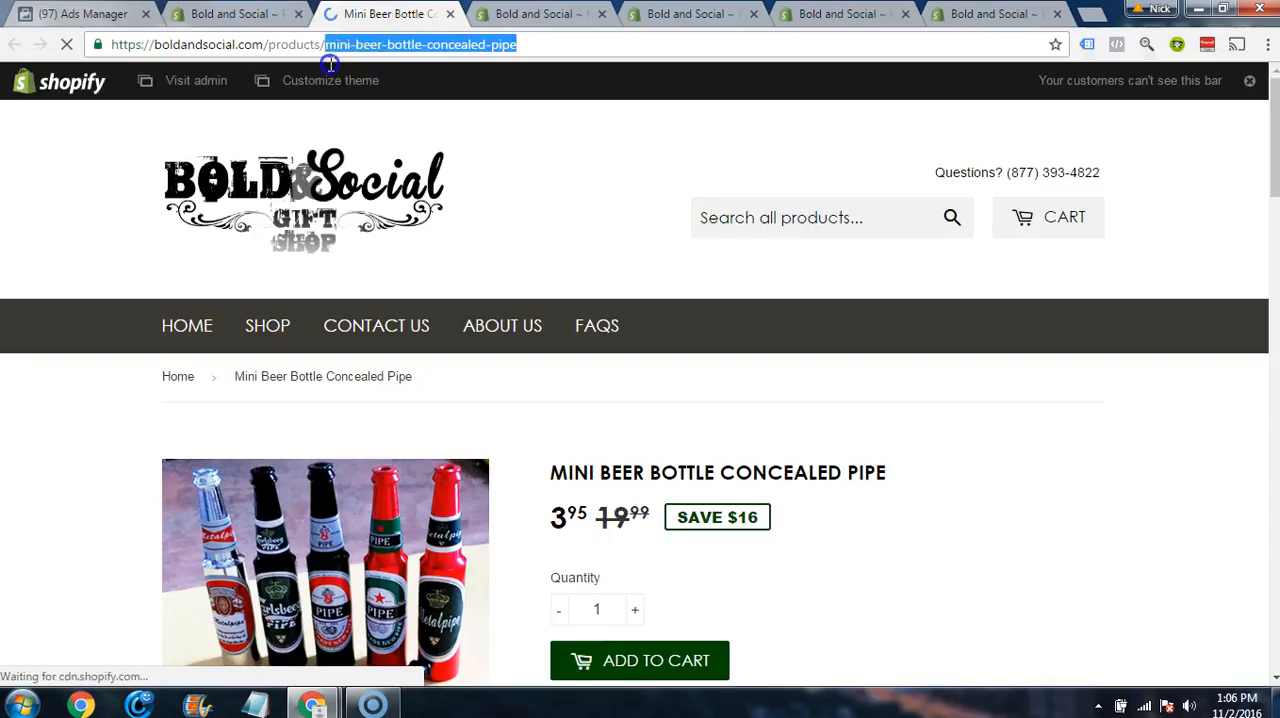
pyautogui.click(450, 13)
pyautogui.click(100, 13)
pyautogui.click(628, 349)
pyautogui.hotkey('ctrl', 'v')
pyautogui.press('Return')
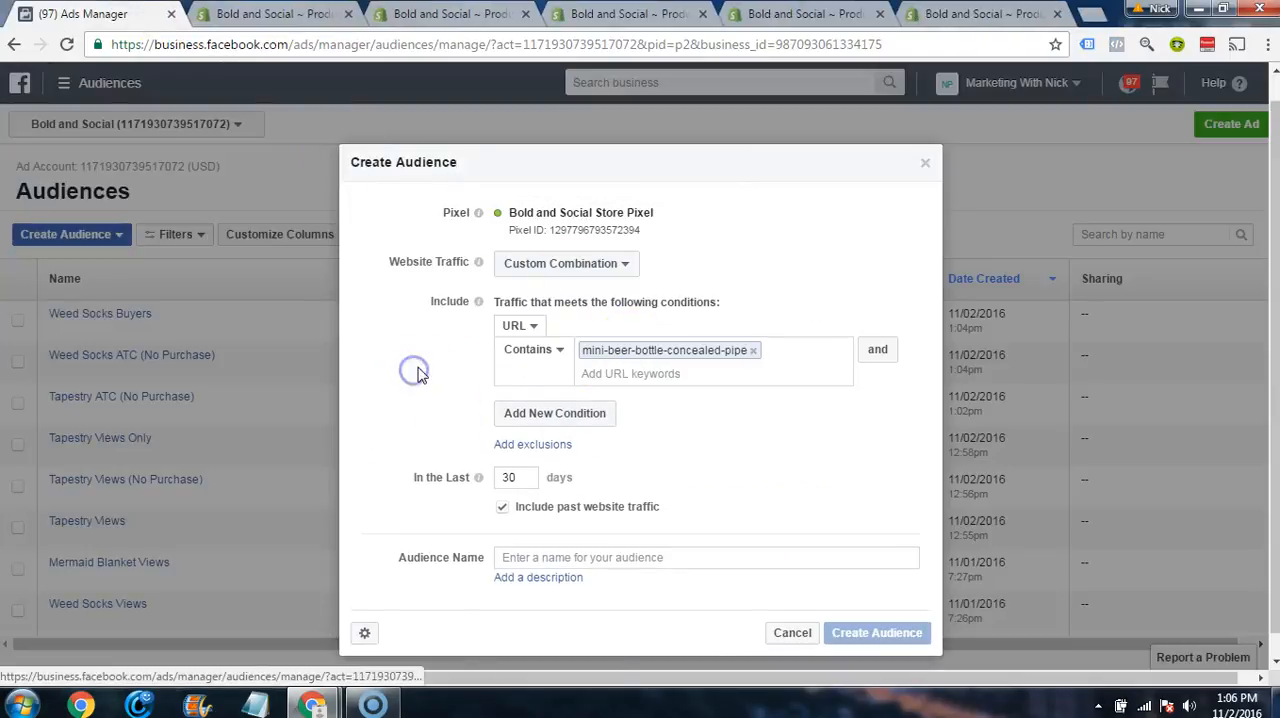
pyautogui.click(527, 413)
pyautogui.scroll(-2, 623, 320)
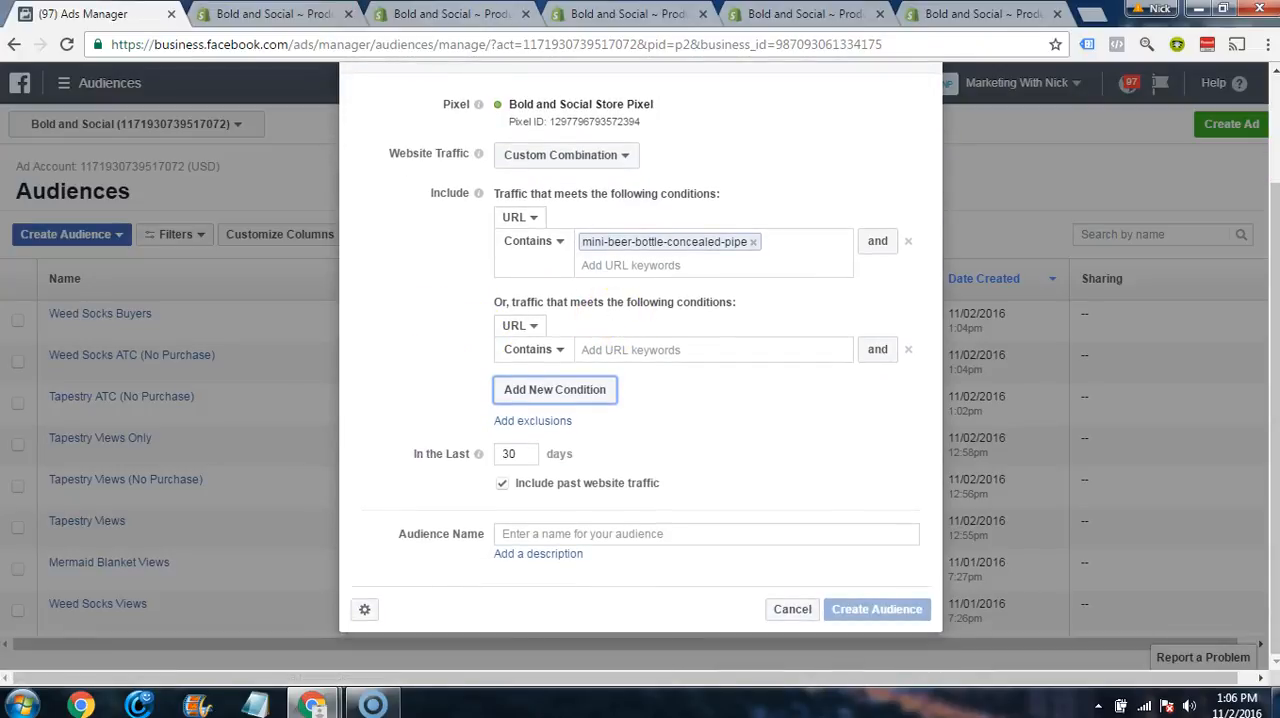
pyautogui.click(300, 13)
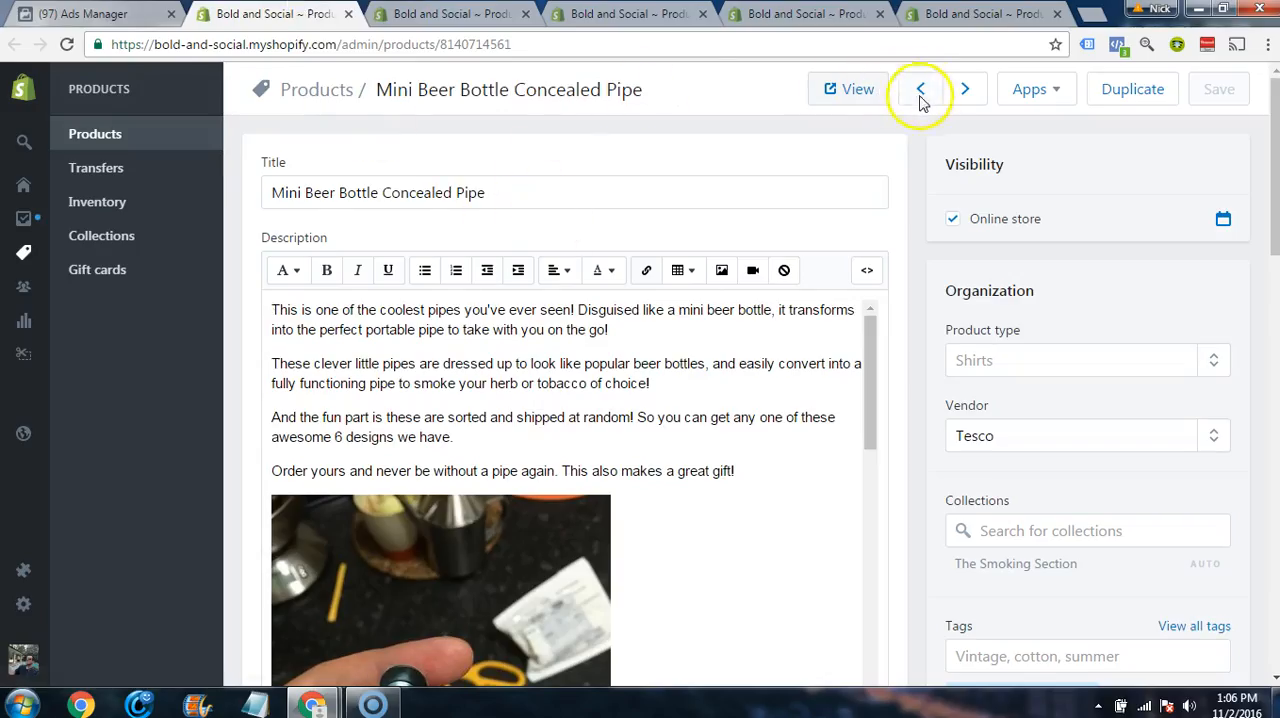
pyautogui.click(850, 89)
pyautogui.moveTo(520, 45); pyautogui.dragTo(372, 46)
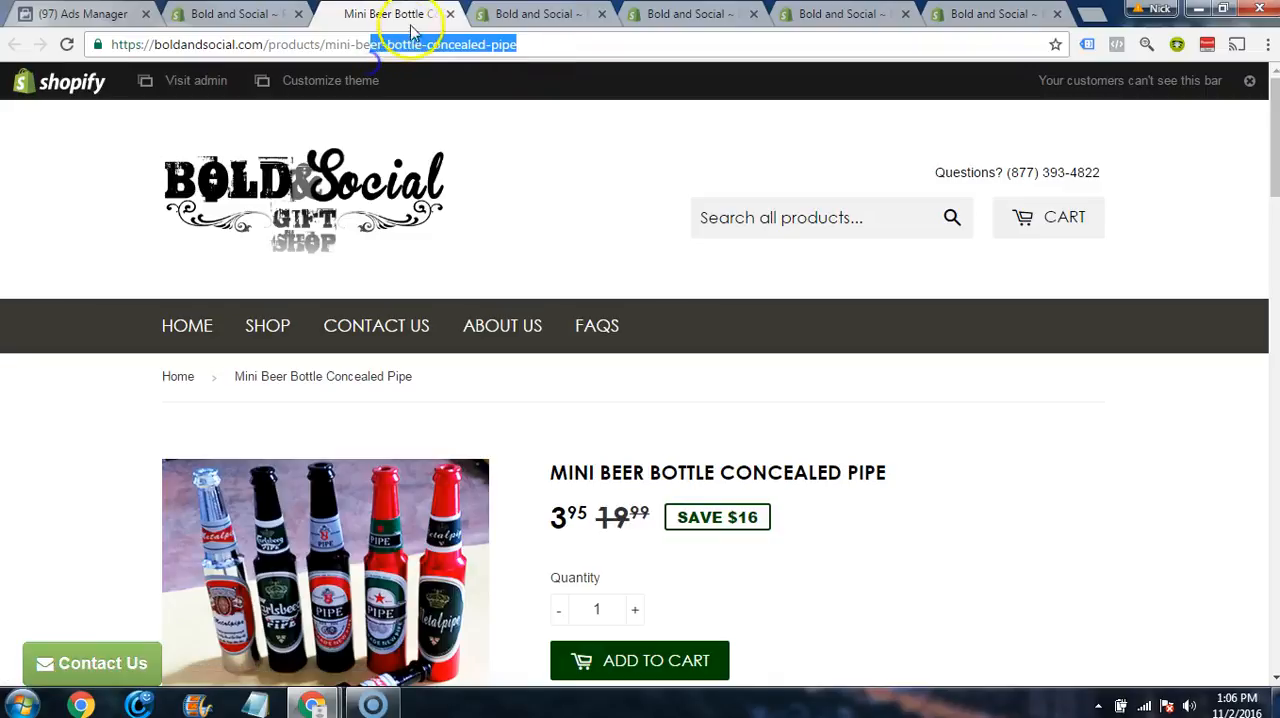
pyautogui.click(450, 14)
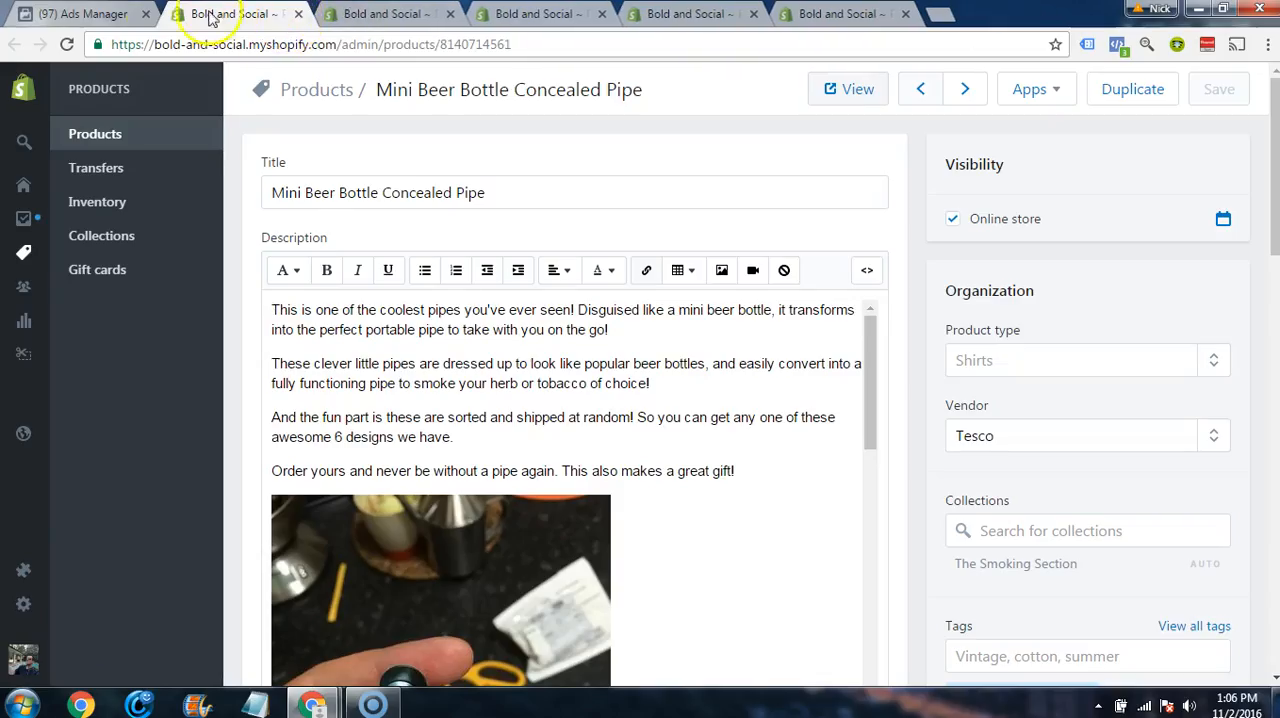
pyautogui.click(80, 13)
pyautogui.click(230, 14)
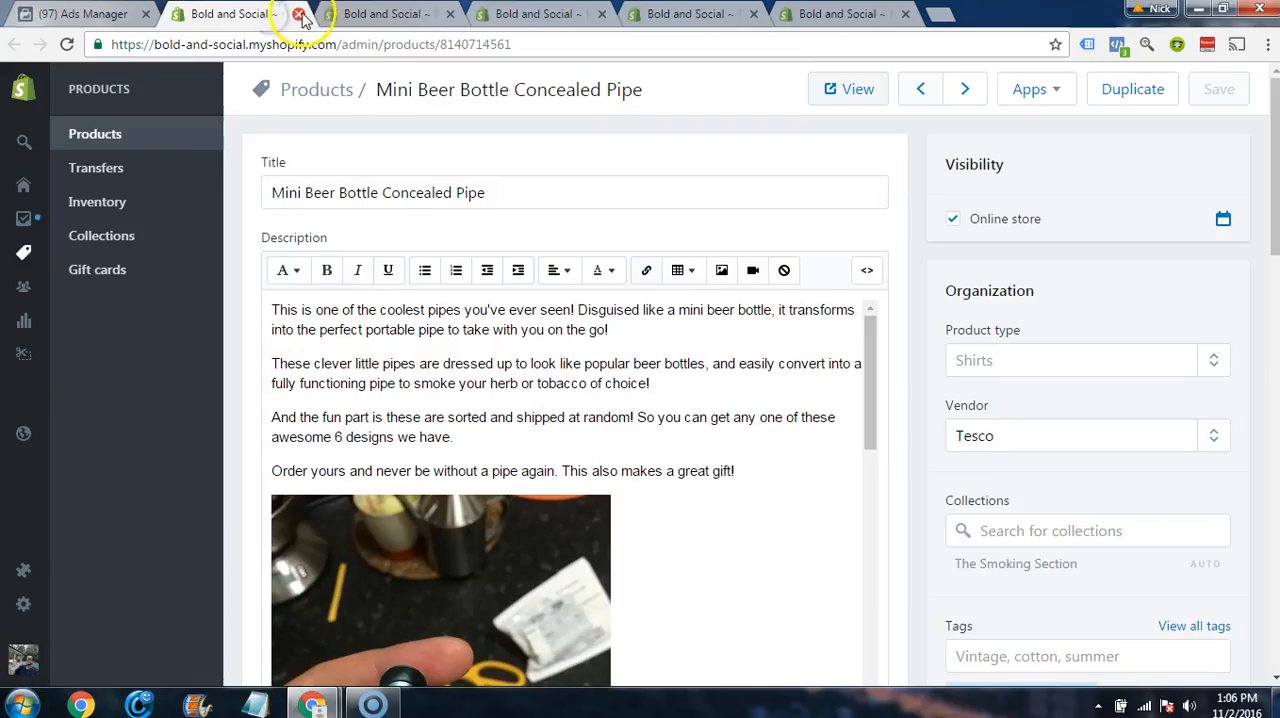
# Step: Close the beer bottle pipe's product page and fill the second URL condition with mini-revolver-pipe-and-grinder, copied from that product's online store address
pyautogui.click(298, 14)
pyautogui.click(848, 89)
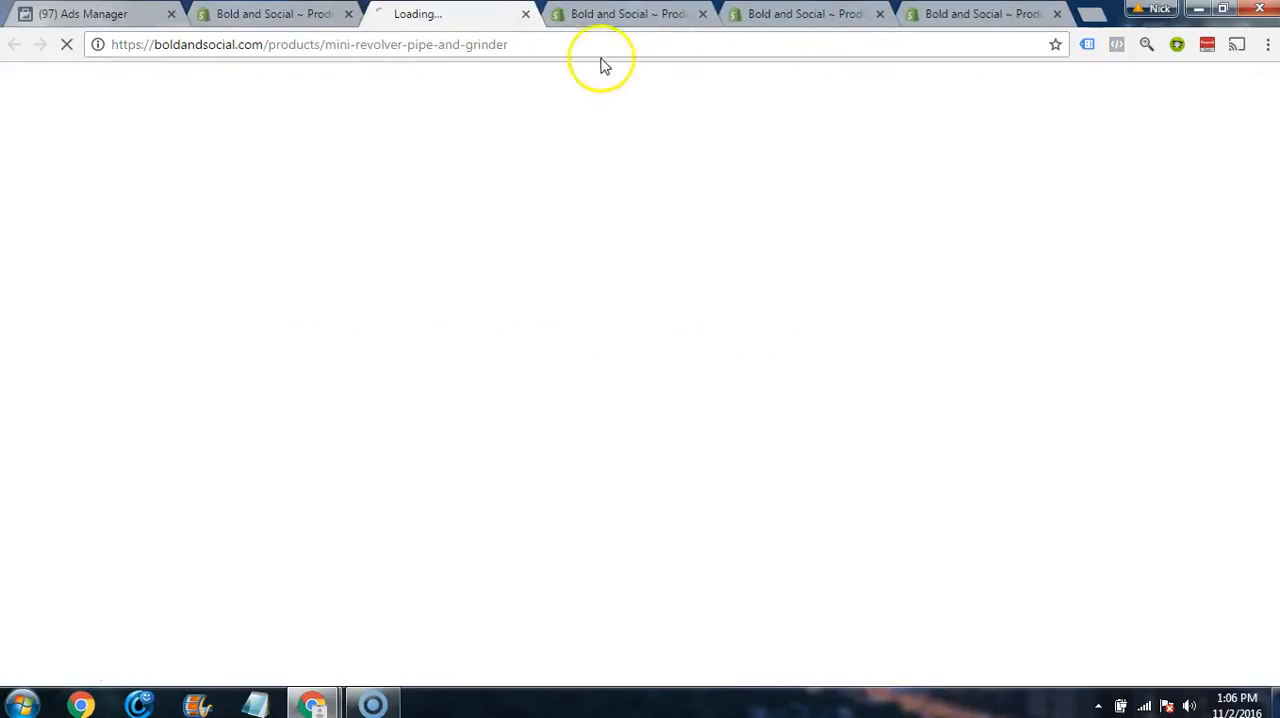
pyautogui.moveTo(509, 44); pyautogui.dragTo(331, 60)
pyautogui.hotkey('ctrl', 'c')
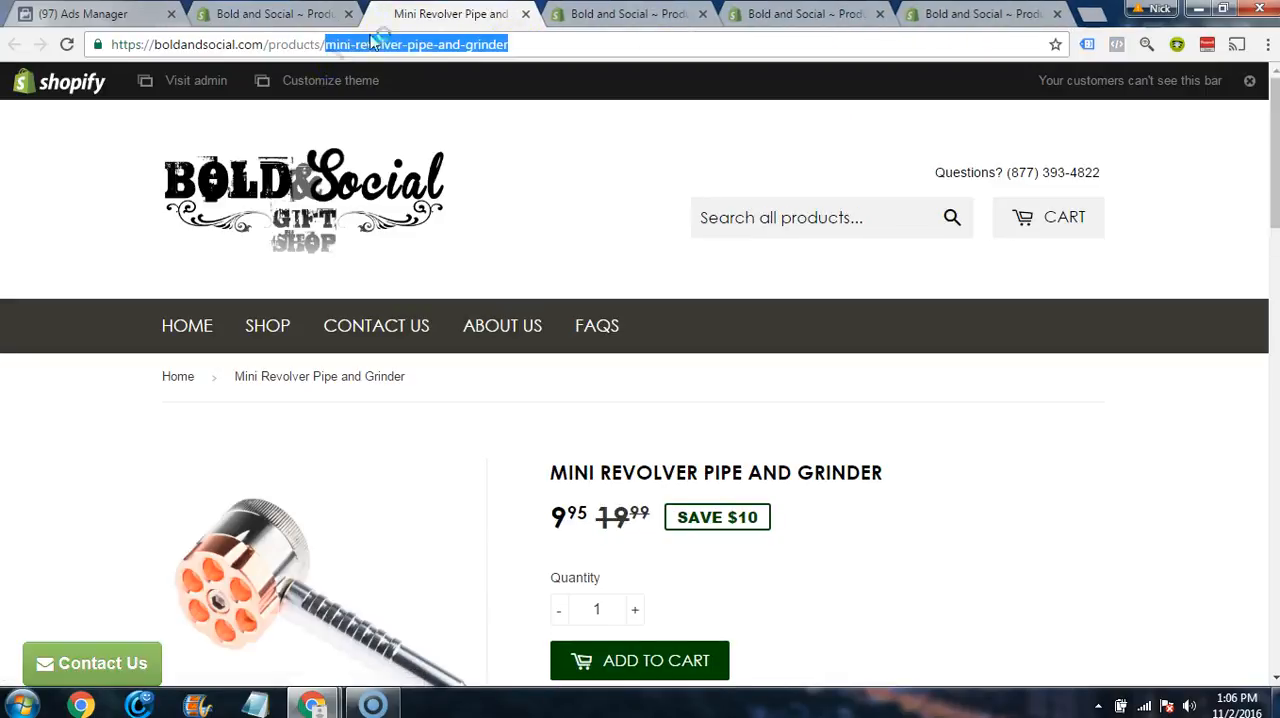
pyautogui.click(527, 14)
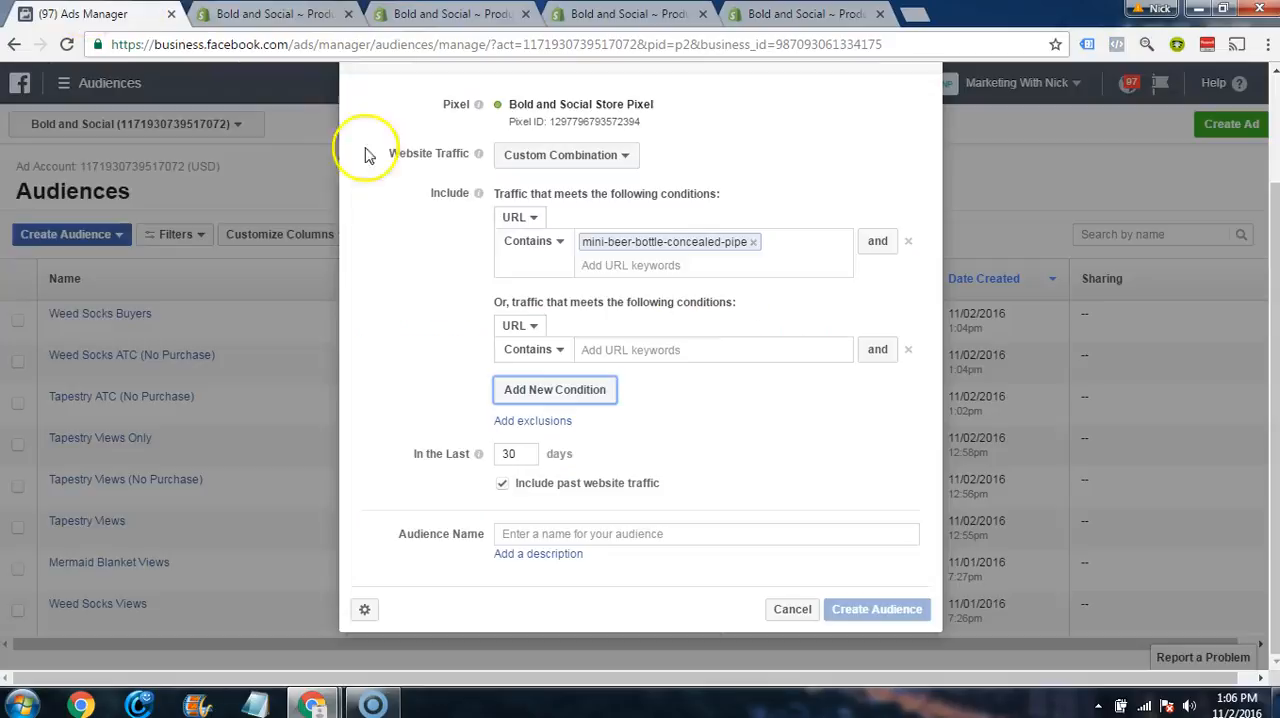
pyautogui.click(100, 14)
pyautogui.click(647, 349)
pyautogui.hotkey('ctrl', 'v')
pyautogui.press('Return')
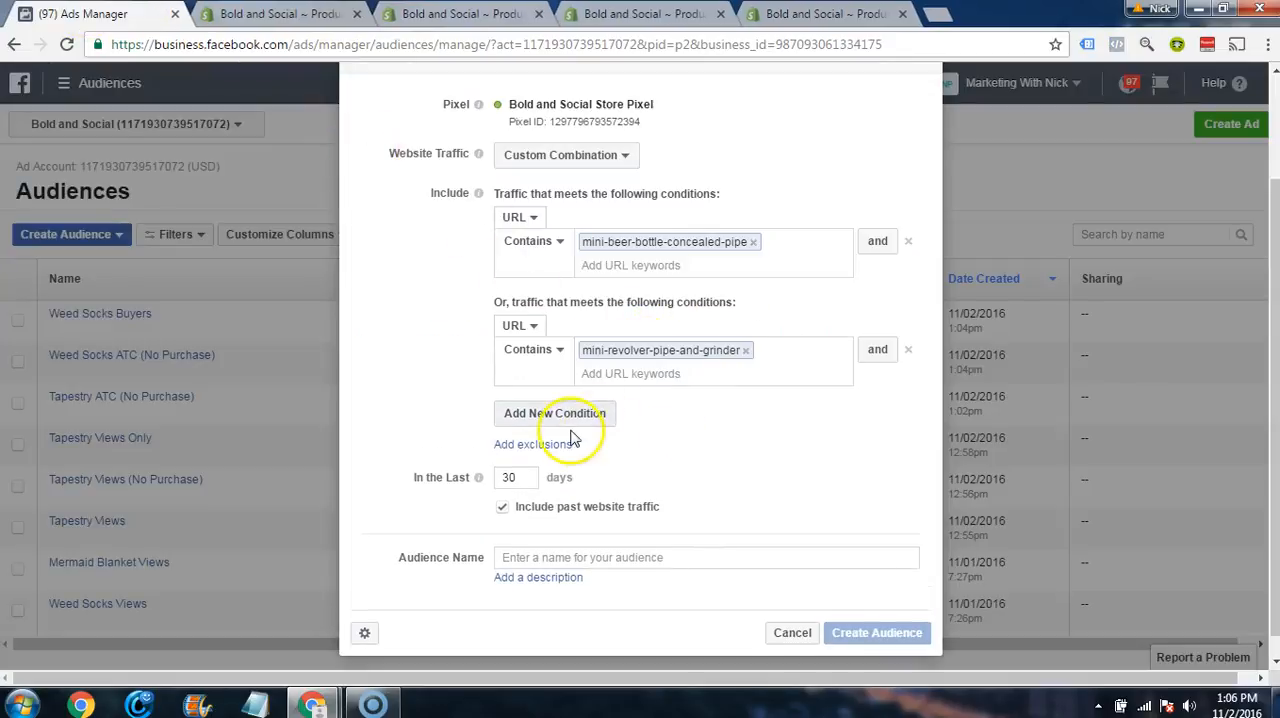
# Step: Add a third URL condition containing smokey-says-keep-it-green, copied from the product's online store address, closing the revolver pipe's product page
pyautogui.click(557, 417)
pyautogui.scroll(-2, 447, 370)
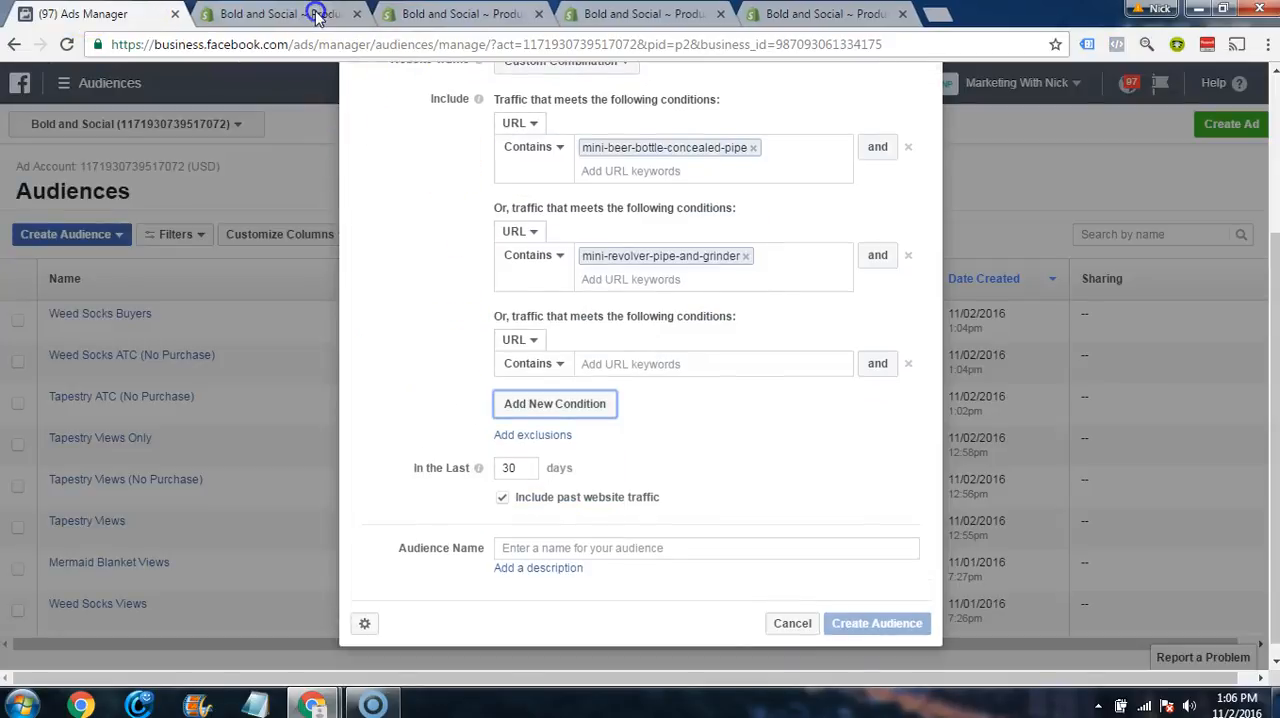
pyautogui.click(316, 14)
pyautogui.click(356, 14)
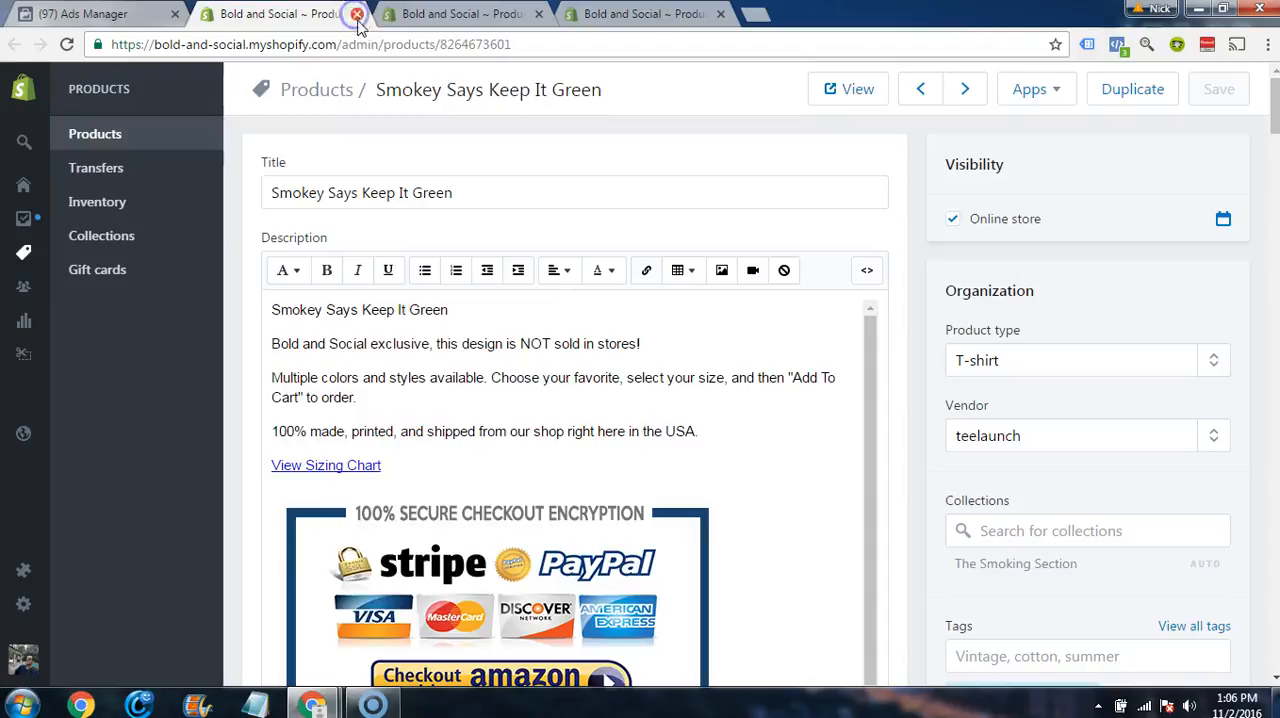
pyautogui.click(830, 92)
pyautogui.moveTo(490, 44); pyautogui.dragTo(331, 54)
pyautogui.hotkey('ctrl', 'c')
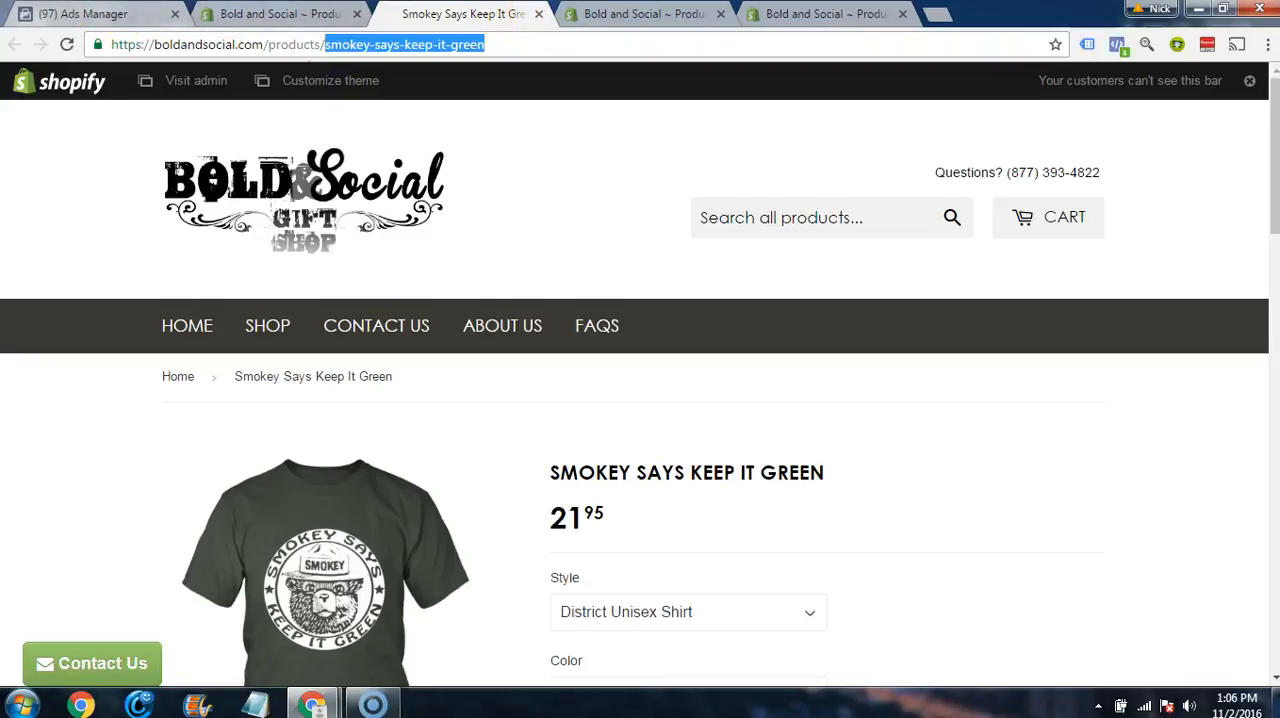
pyautogui.click(538, 14)
pyautogui.click(110, 14)
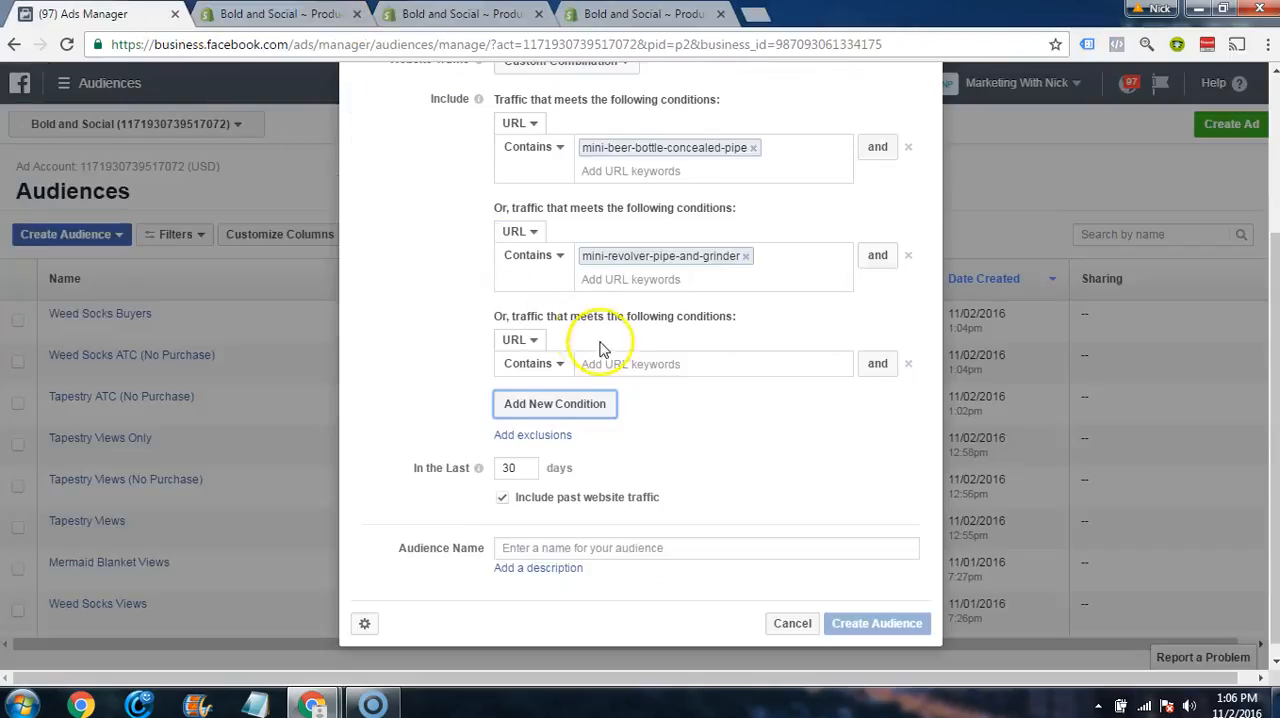
pyautogui.hotkey('ctrl', 'v')
pyautogui.press('Return')
pyautogui.scroll(-1, 560, 400)
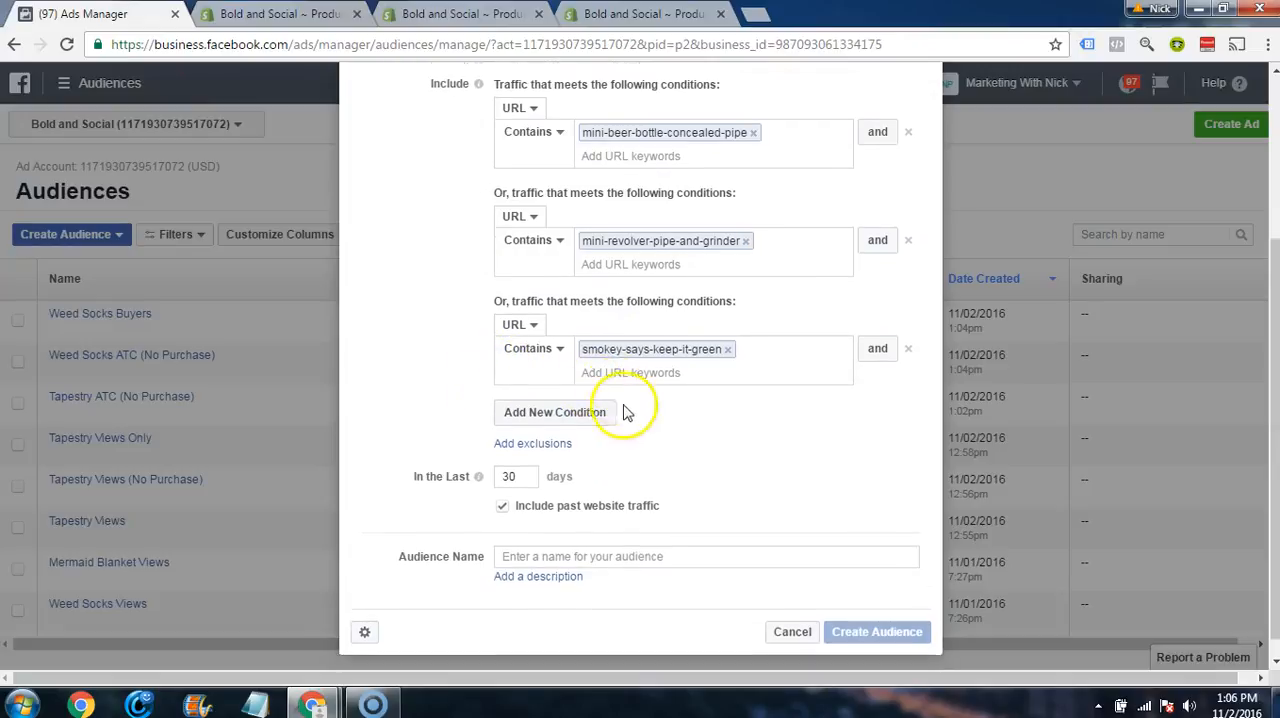
# Step: Close the Smokey product page and add a fourth URL condition containing rasta-beanie, copied from the Rasta Beanie's online store address
pyautogui.click(577, 397)
pyautogui.click(280, 14)
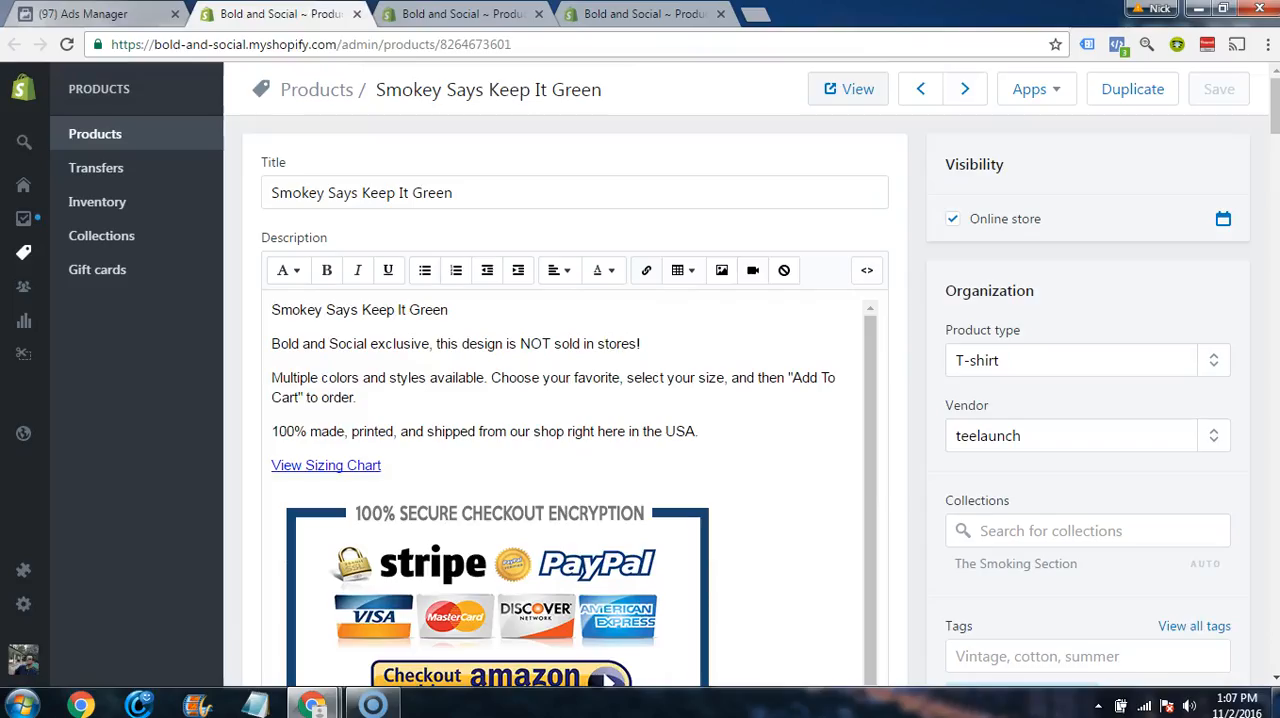
pyautogui.click(357, 14)
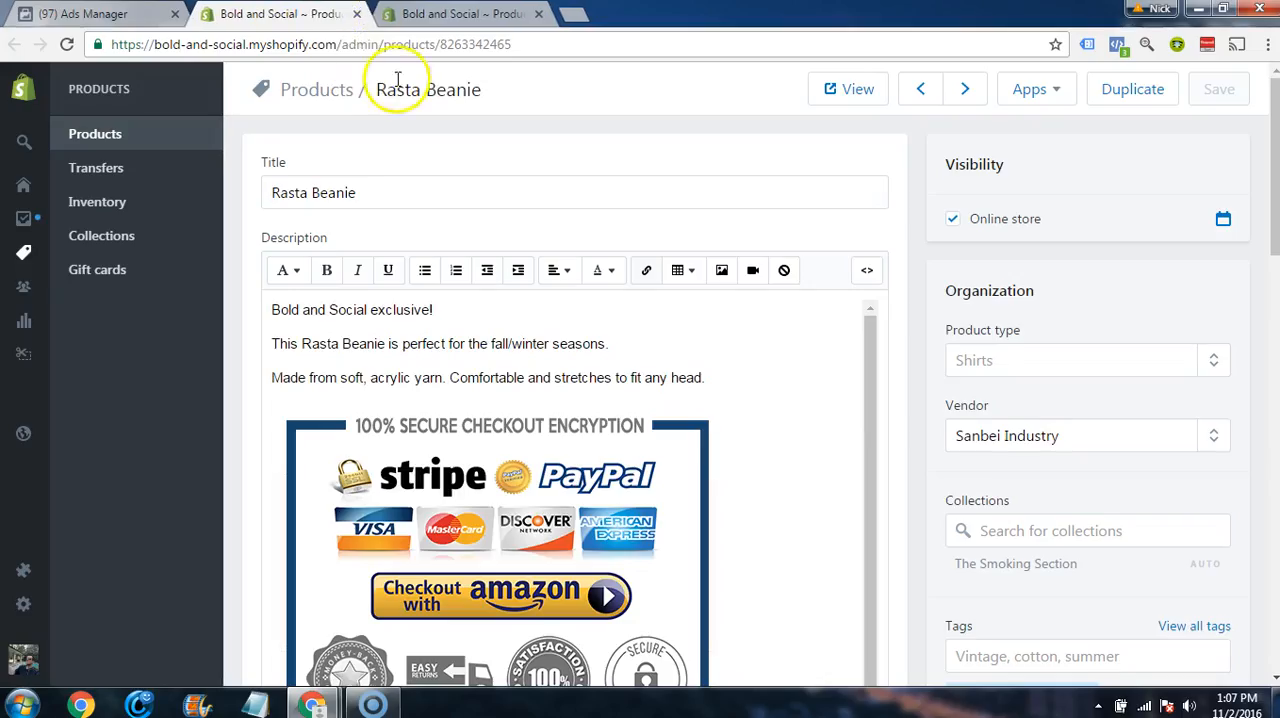
pyautogui.click(865, 97)
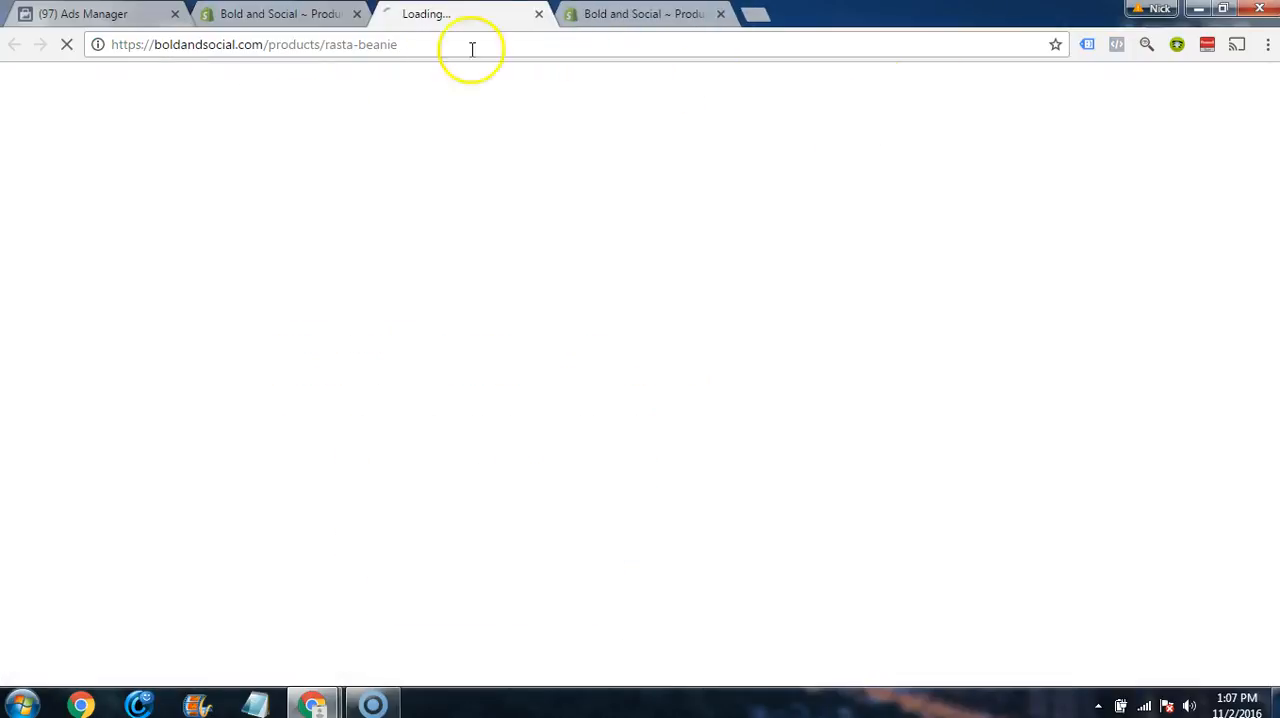
pyautogui.moveTo(420, 46); pyautogui.dragTo(327, 49)
pyautogui.hotkey('ctrl', 'c')
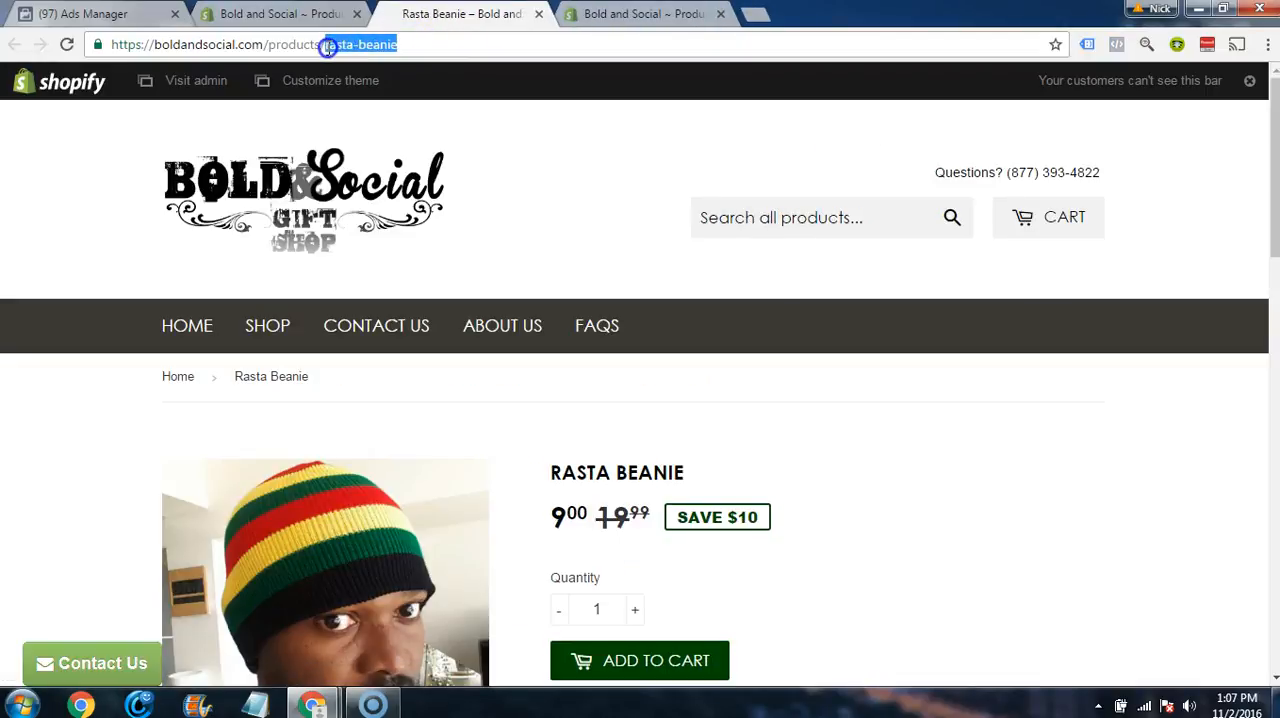
pyautogui.click(539, 15)
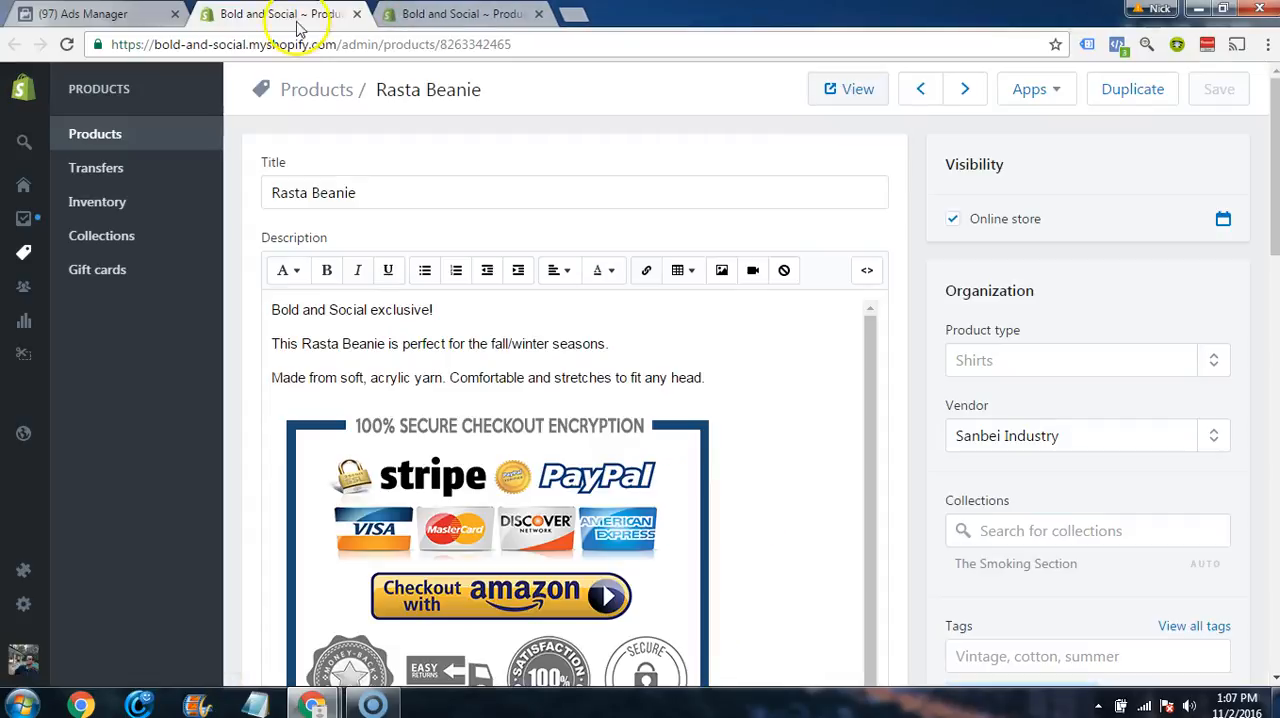
pyautogui.click(135, 14)
pyautogui.click(654, 434)
pyautogui.hotkey('ctrl', 'v')
pyautogui.click(404, 390)
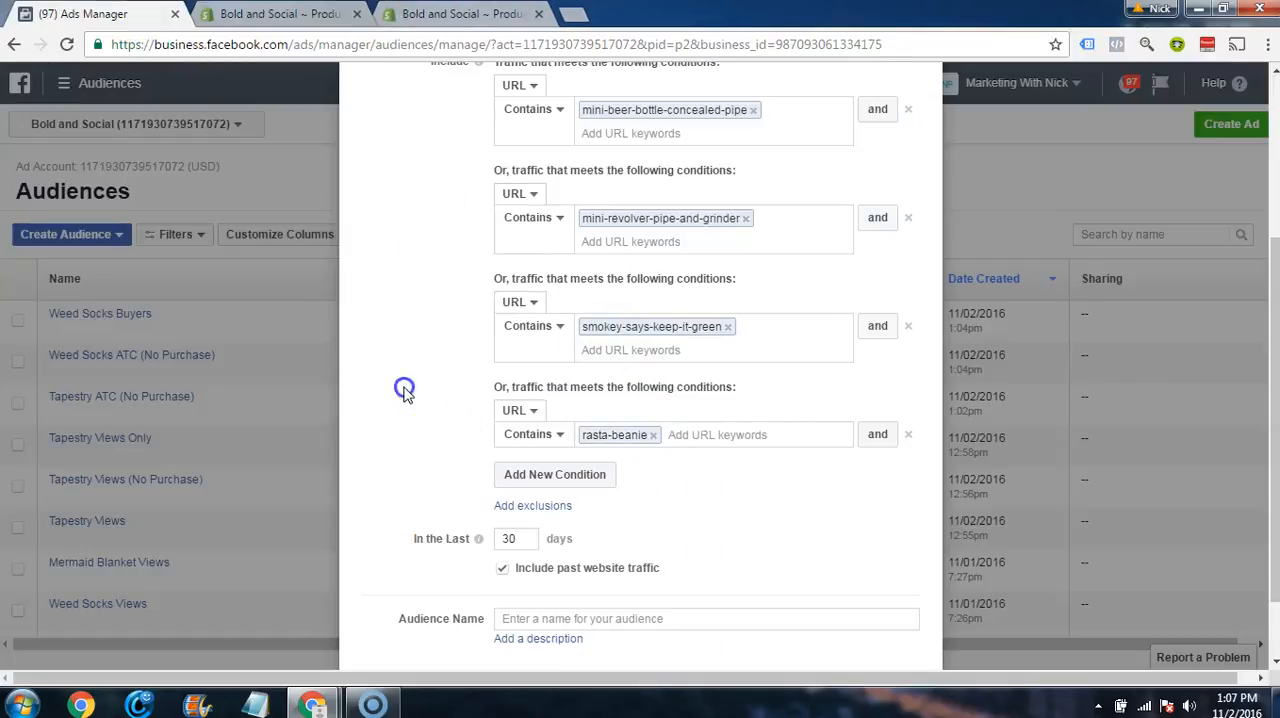
# Step: Close the Rasta Beanie product page and add a fifth URL condition containing weed-socks, copied from the Weed Socks online store address
pyautogui.scroll(-1, 432, 372)
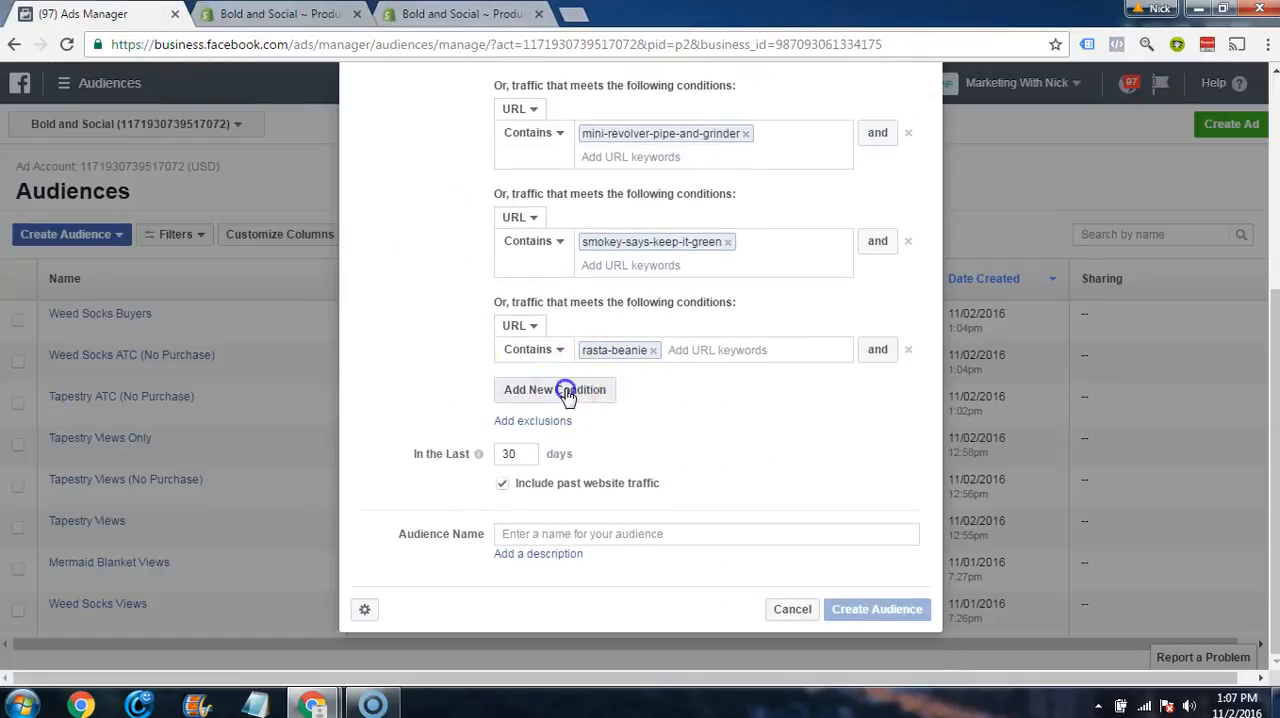
pyautogui.click(586, 388)
pyautogui.click(327, 20)
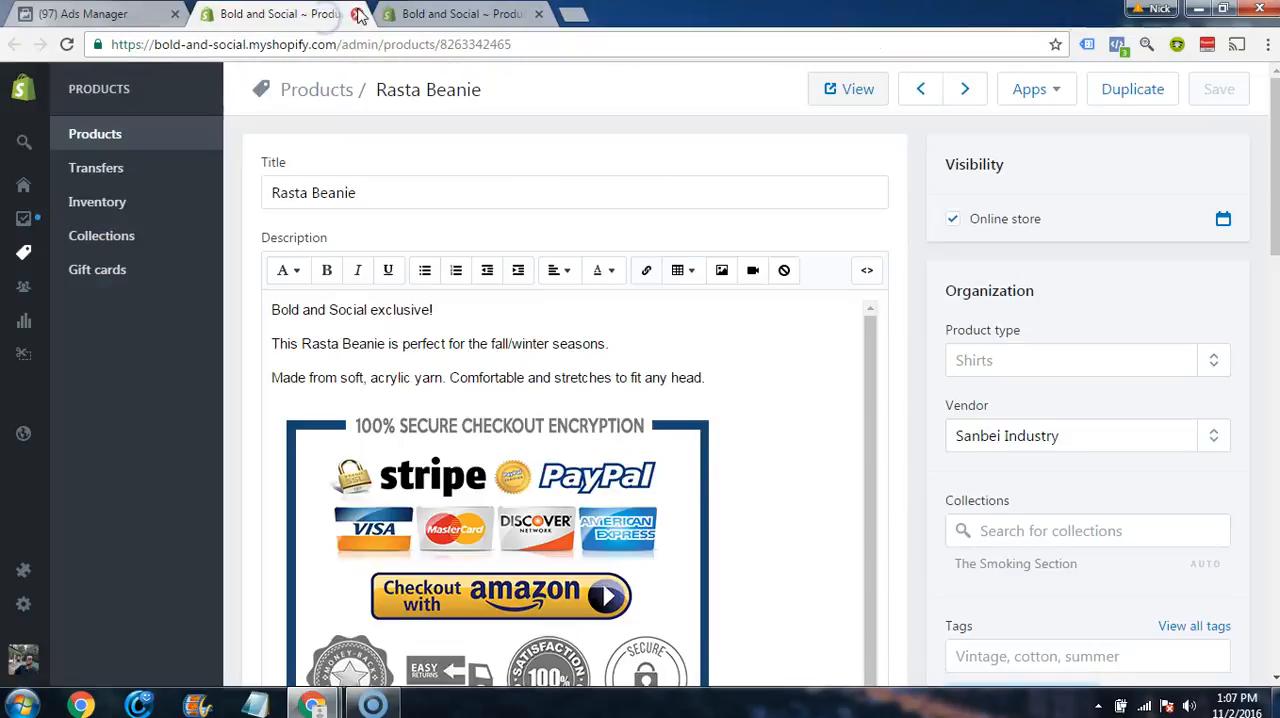
pyautogui.click(358, 14)
pyautogui.doubleClick(473, 44)
pyautogui.click(860, 89)
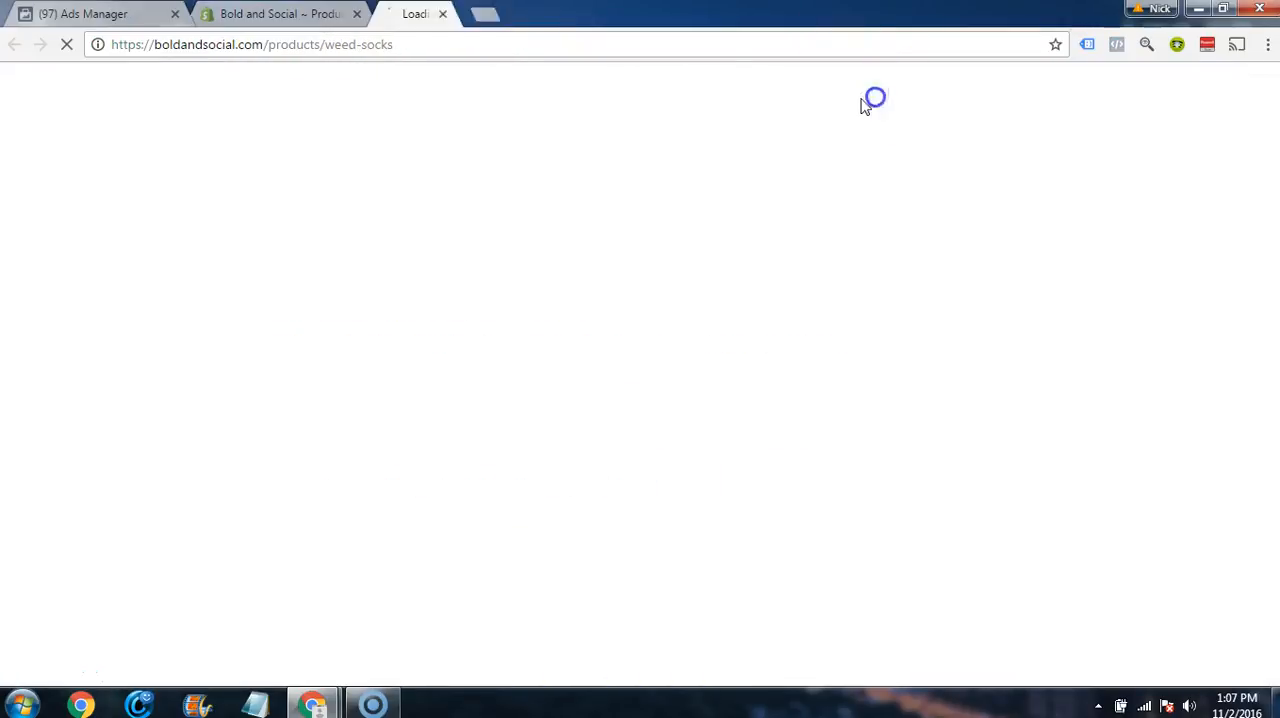
pyautogui.moveTo(394, 44); pyautogui.dragTo(325, 46)
pyautogui.hotkey('ctrl', 'c')
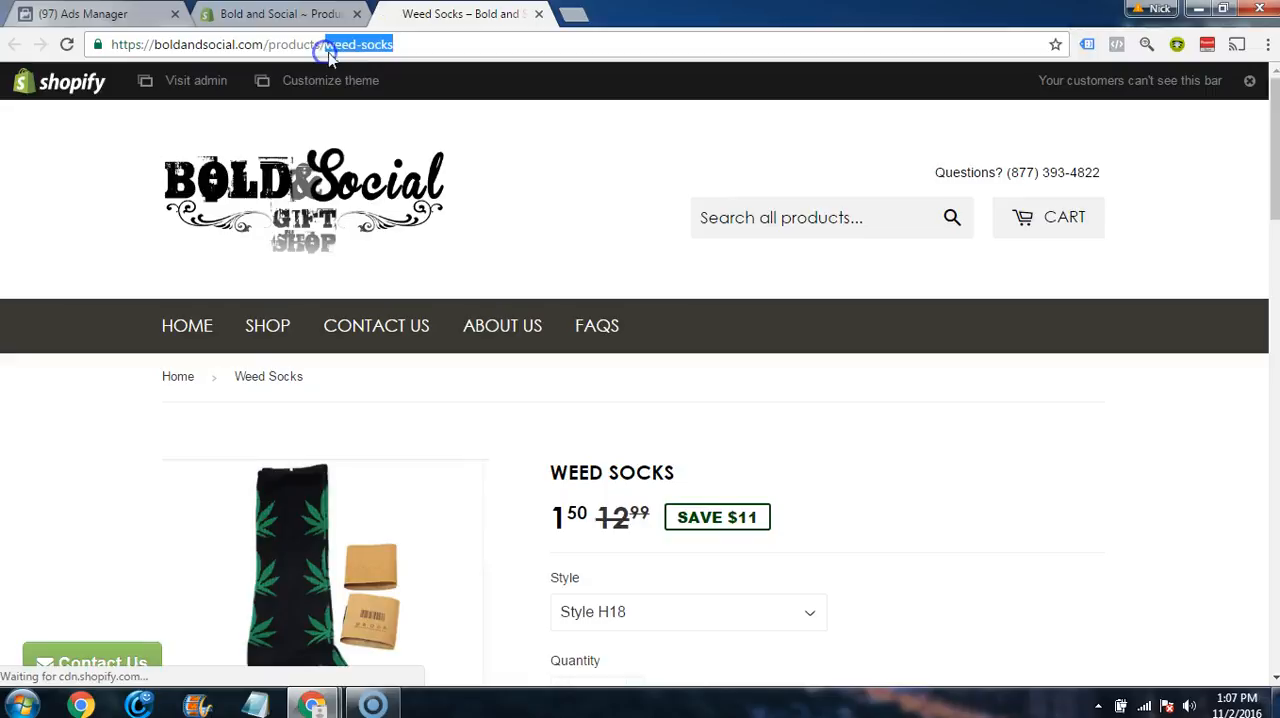
pyautogui.click(120, 12)
pyautogui.click(634, 431)
pyautogui.hotkey('ctrl', 'v')
# Step: Review the included URL conditions and the Or wording that joins them
pyautogui.scroll(2, 447, 396)
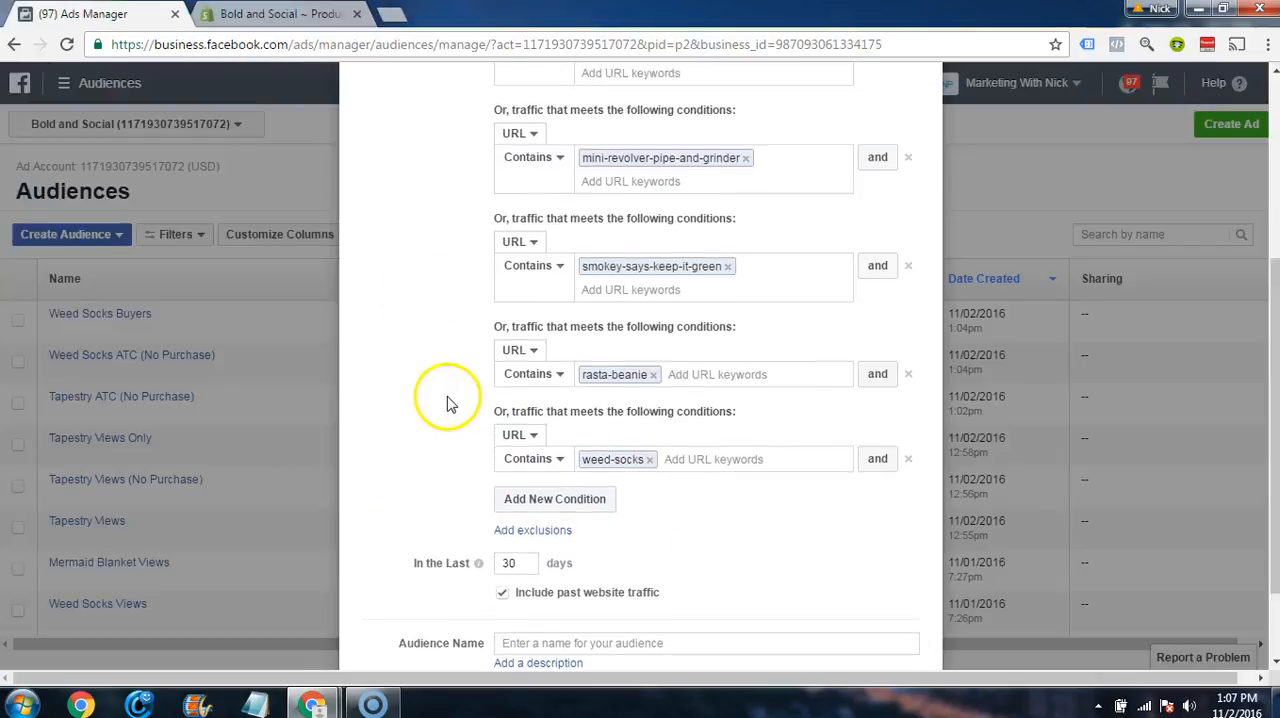
pyautogui.scroll(-1, 445, 403)
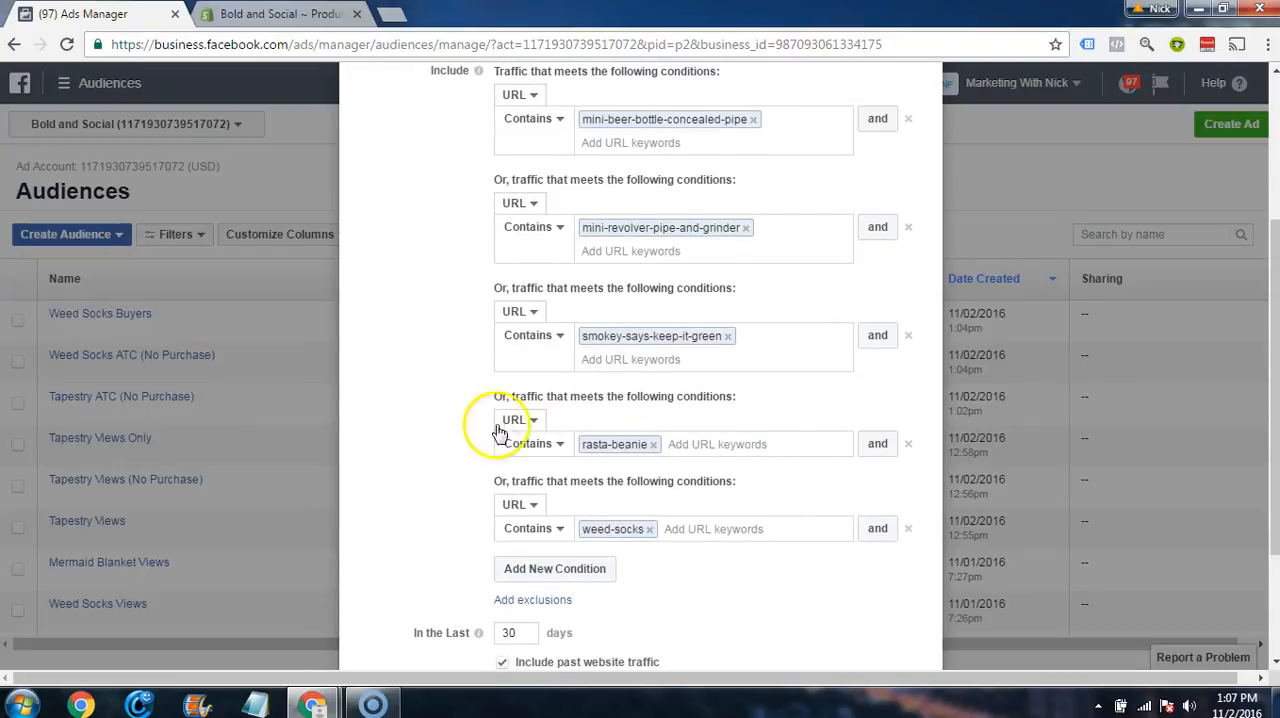
pyautogui.scroll(2, 486, 420)
pyautogui.scroll(-1, 460, 360)
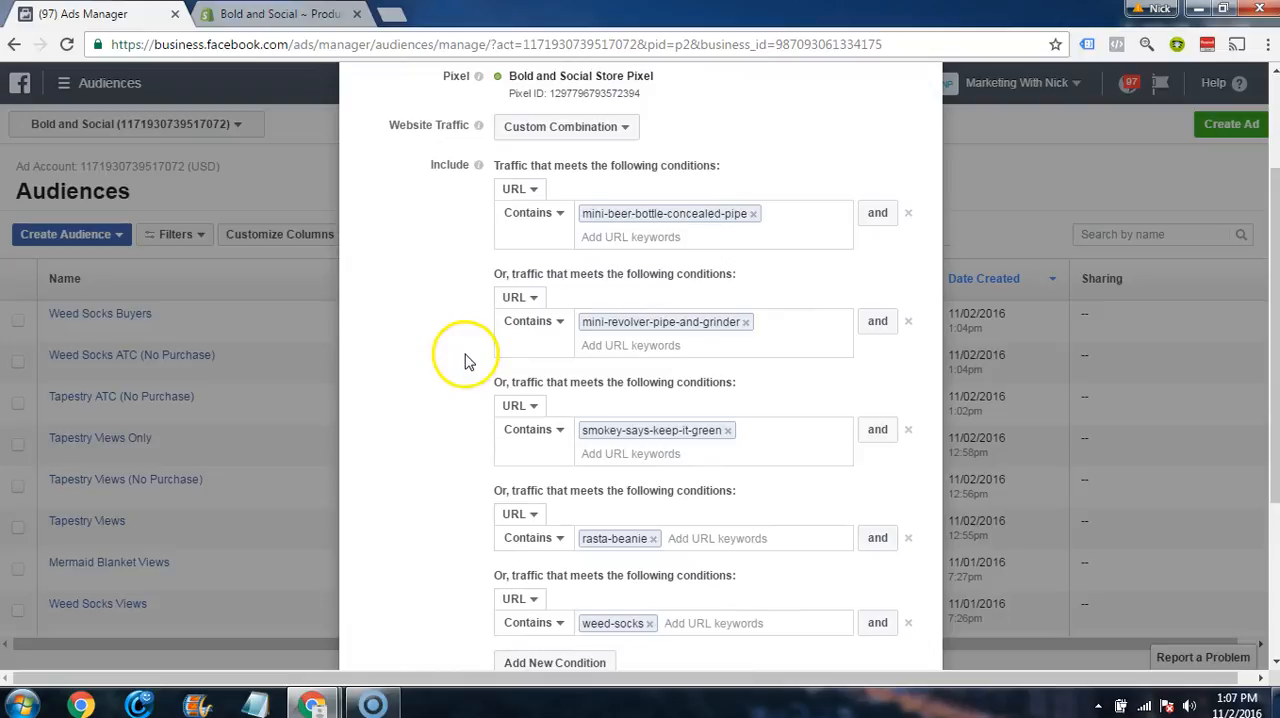
pyautogui.scroll(-2, 560, 216)
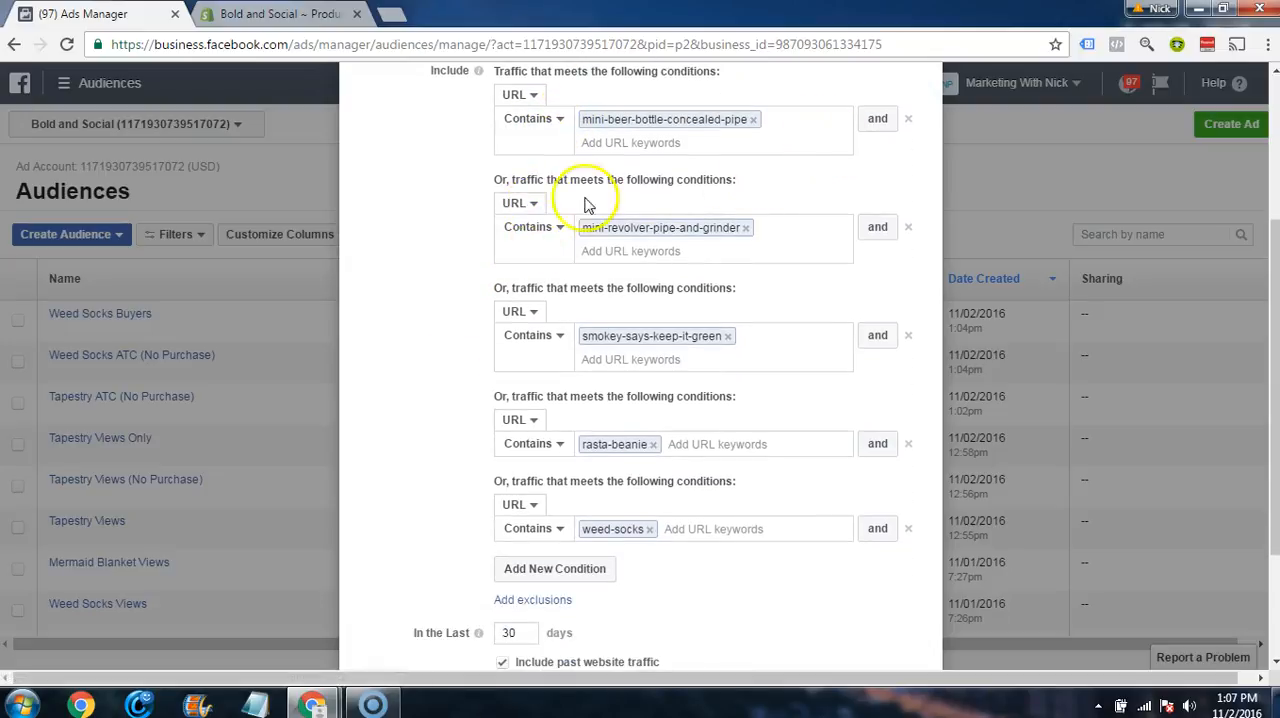
pyautogui.moveTo(491, 180); pyautogui.dragTo(548, 180)
pyautogui.click(548, 180)
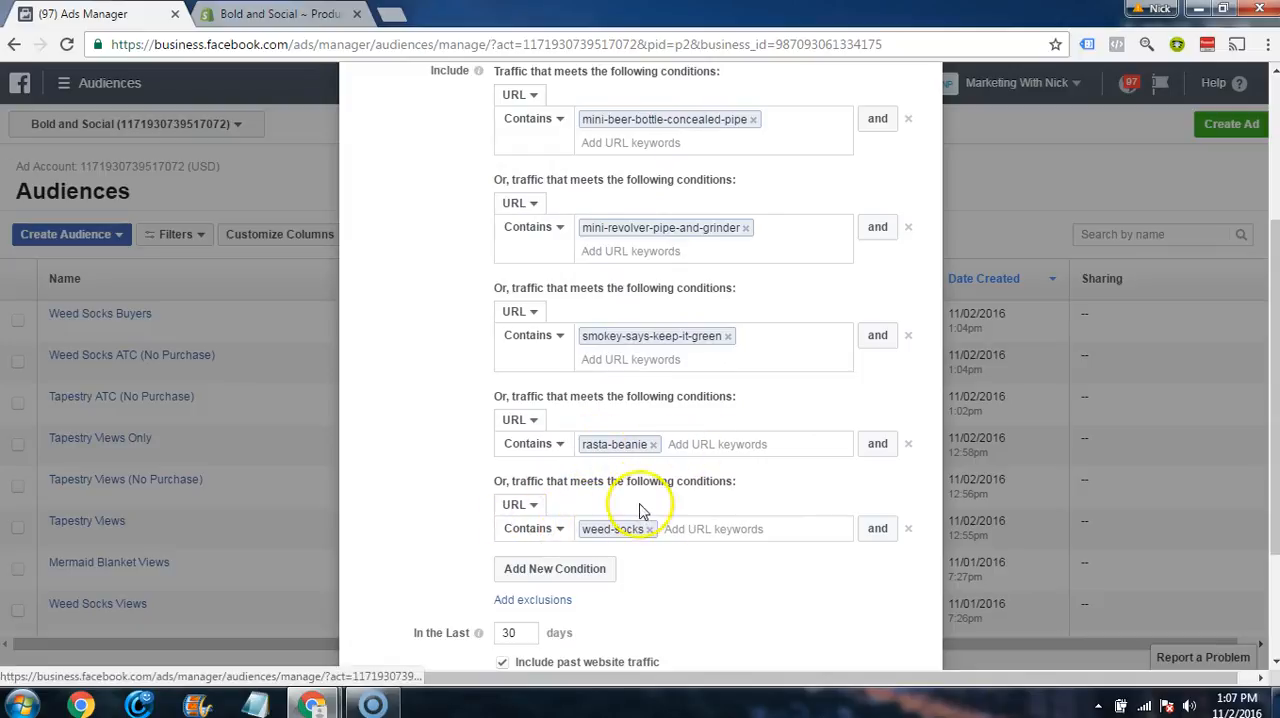
# Step: Set the audience's time window to the last 180 days and name it Weed Niche Audience
pyautogui.scroll(-2, 469, 466)
pyautogui.click(524, 456)
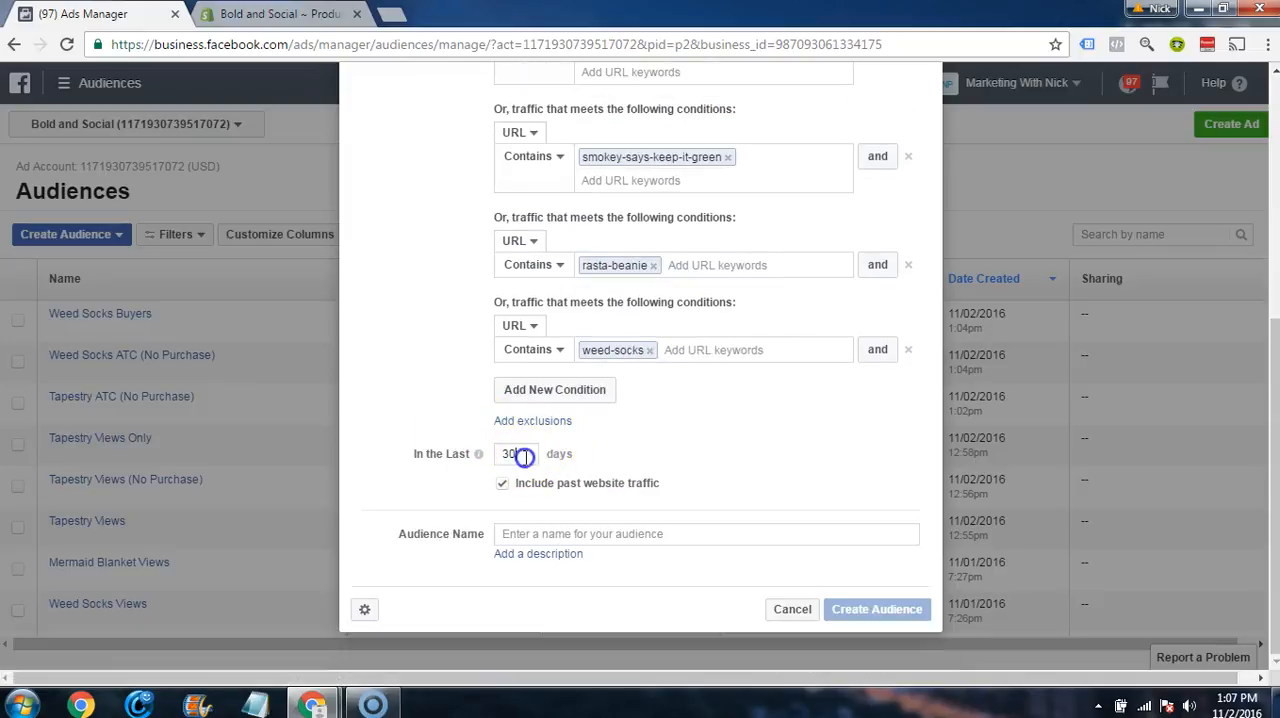
pyautogui.click(600, 546)
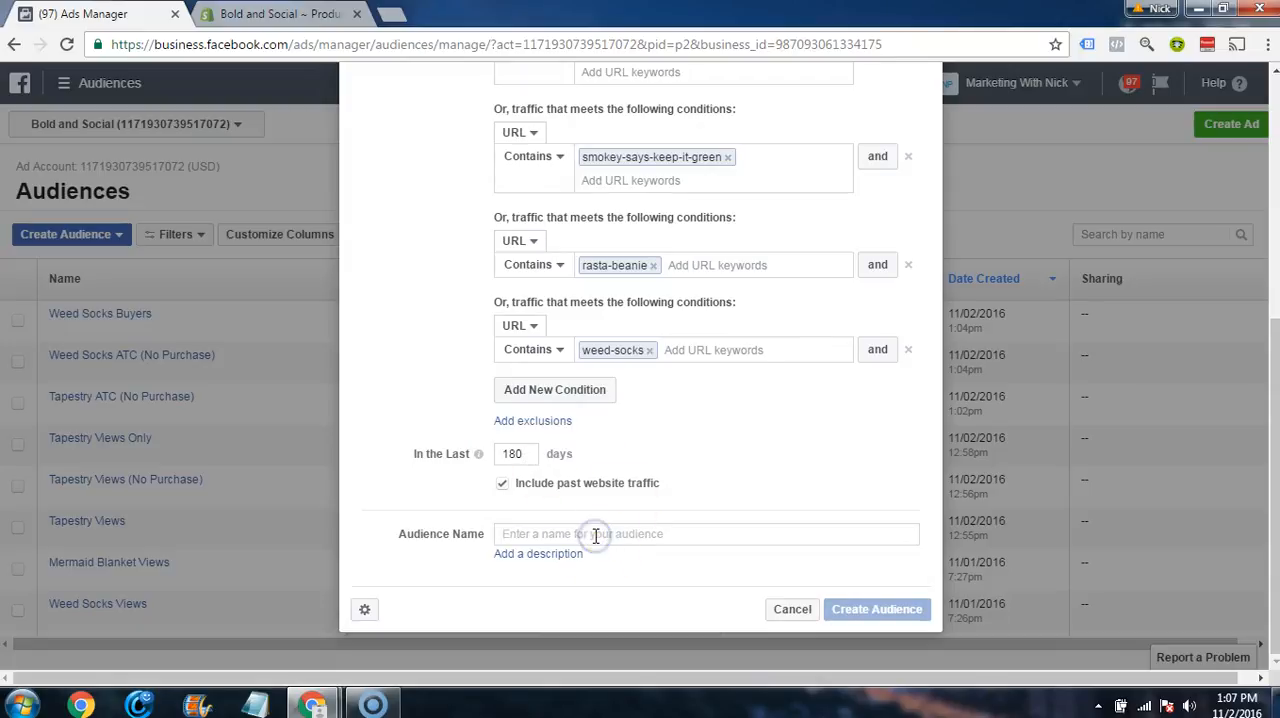
pyautogui.write('Weed Niche Audience')
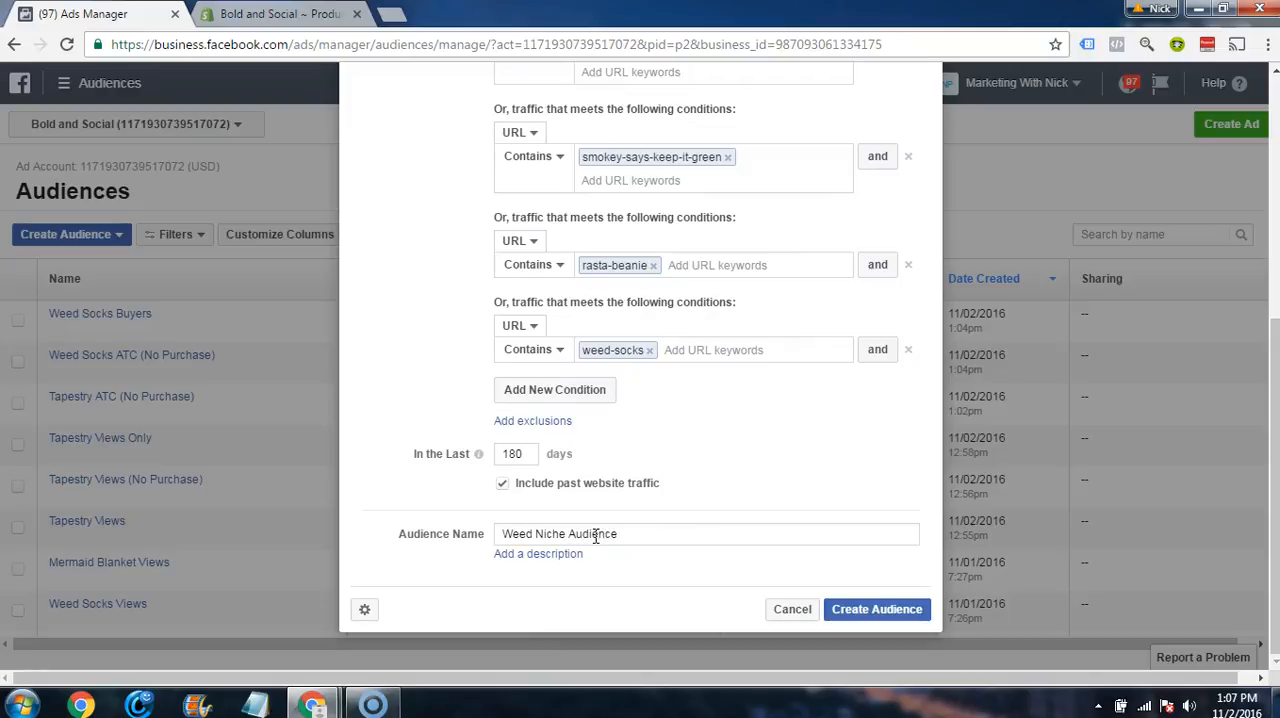
pyautogui.click(740, 466)
# Step: Check the URL conditions, create the Weed Niche Audience and return to the audience list
pyautogui.scroll(3, 740, 445)
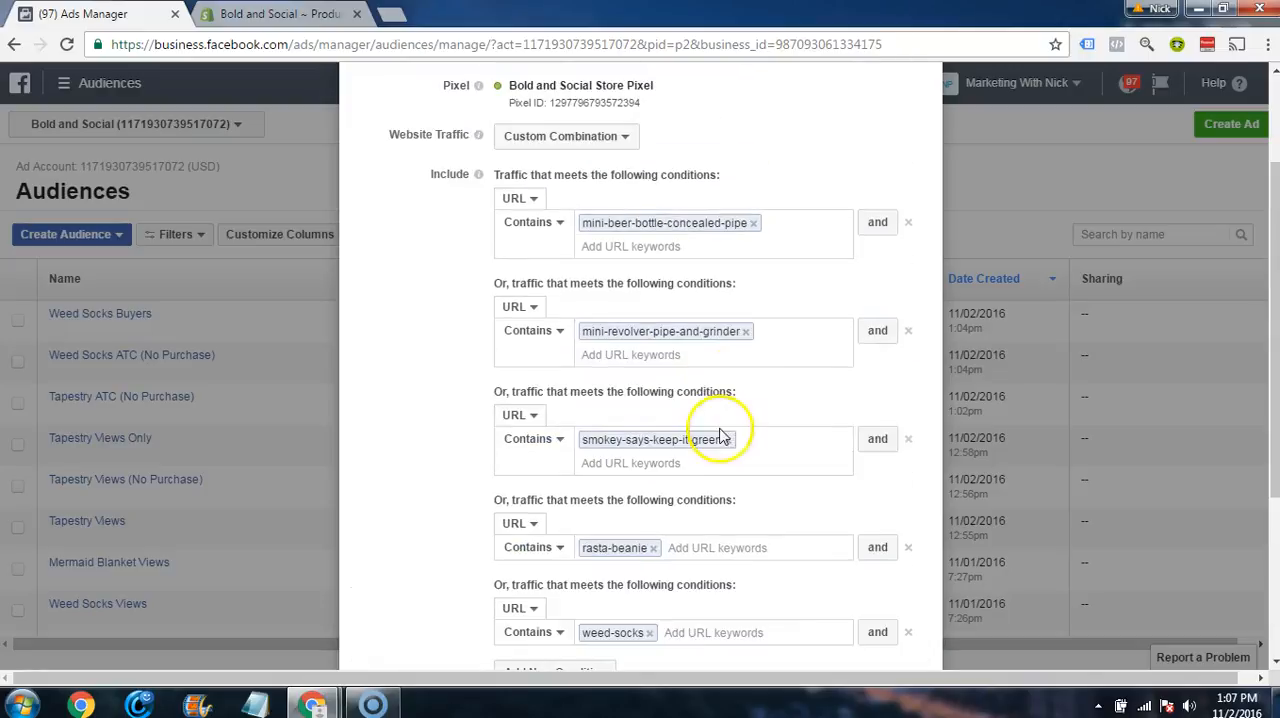
pyautogui.scroll(-3, 606, 380)
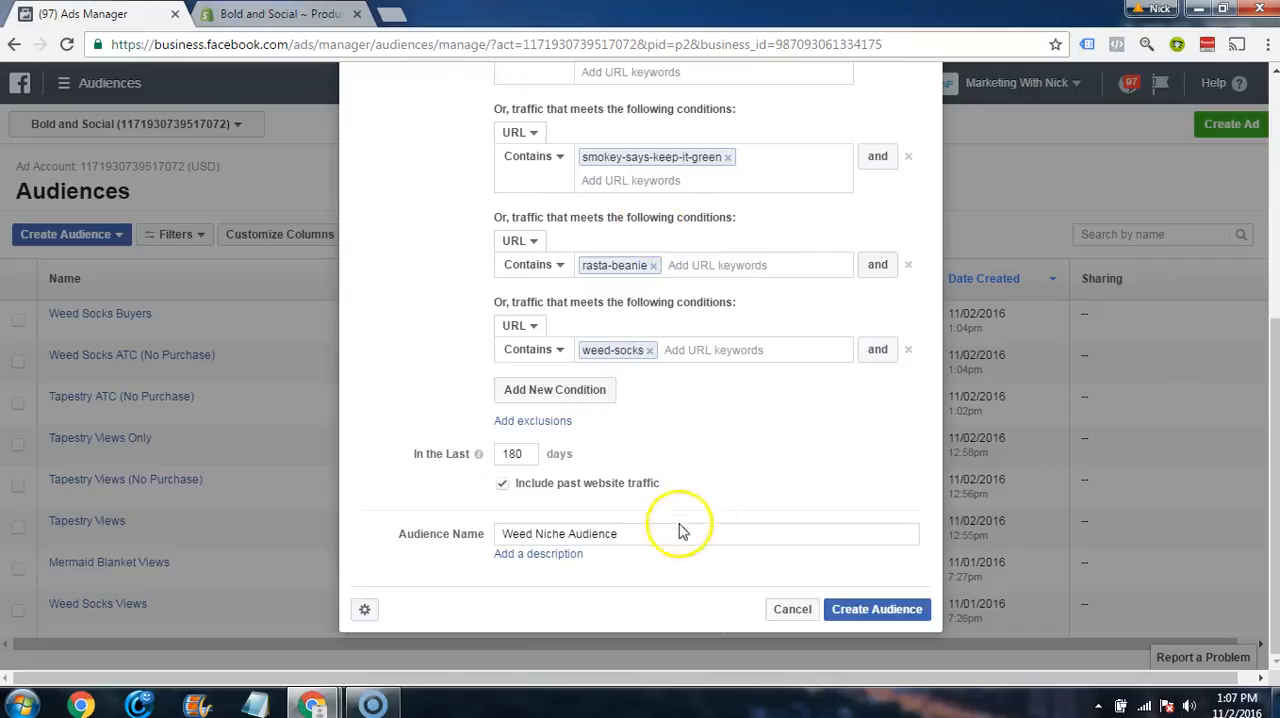
pyautogui.click(877, 609)
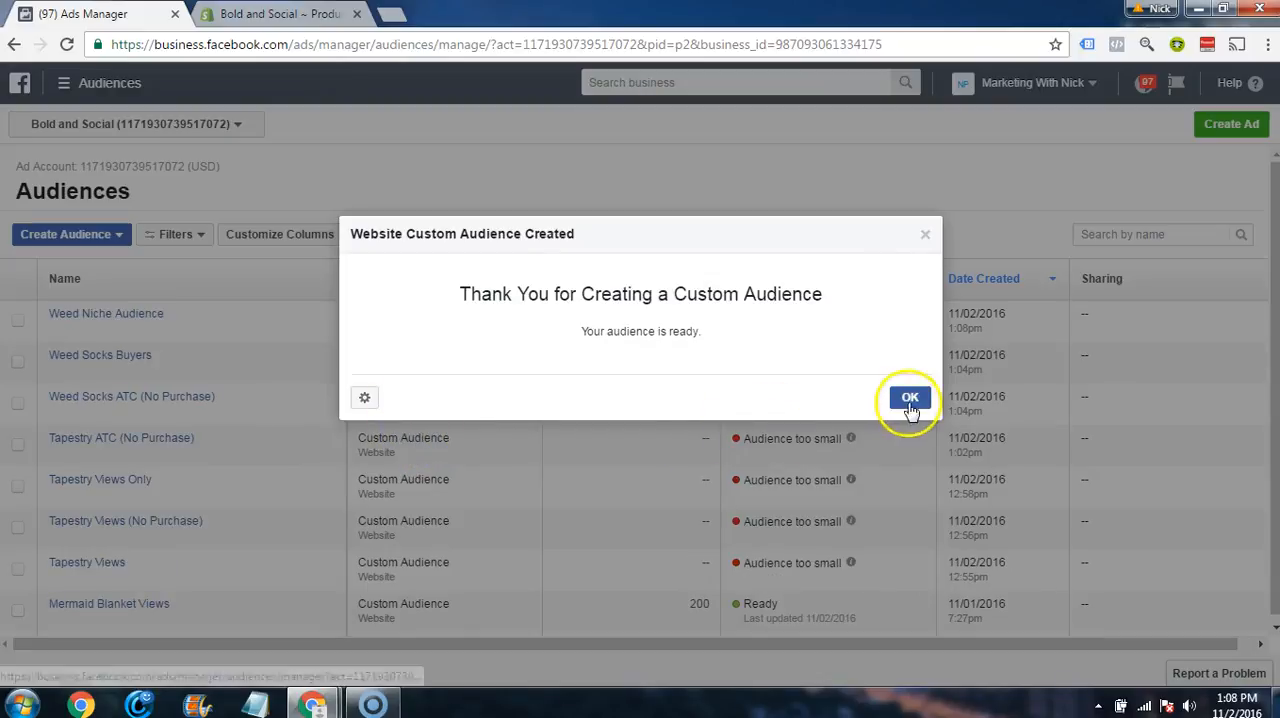
pyautogui.click(910, 399)
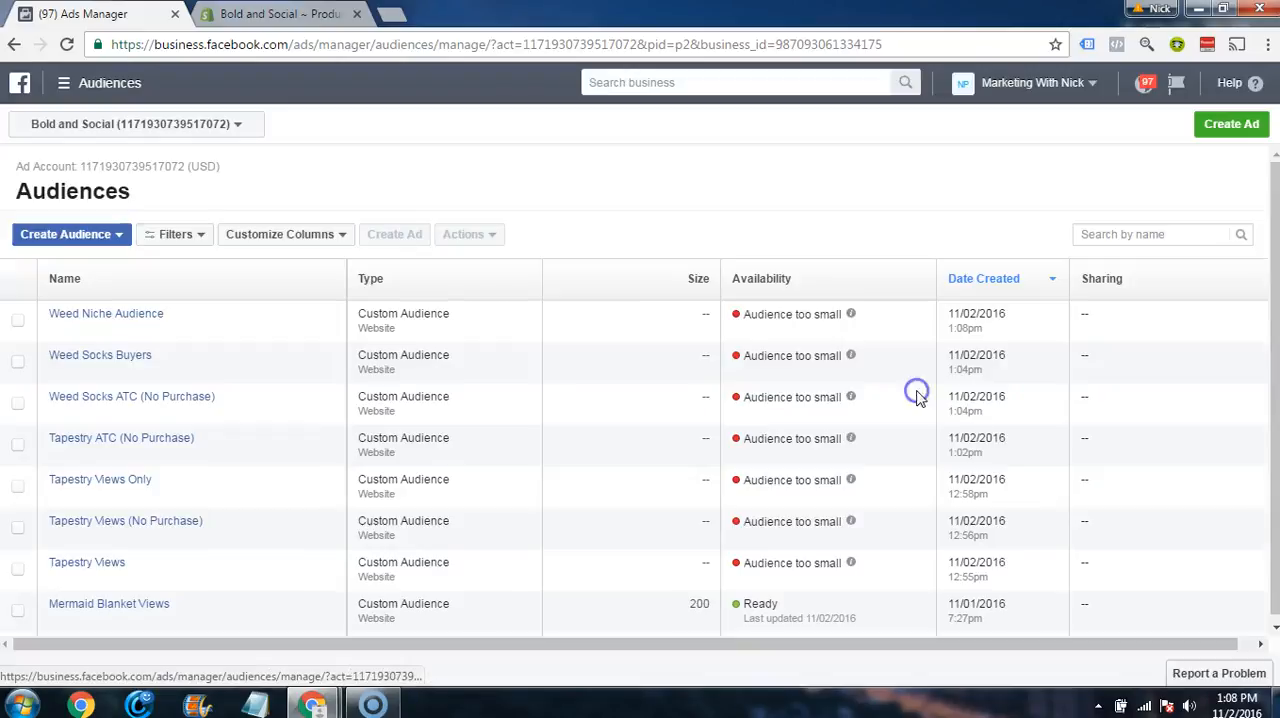
# Step: Select the Mermaid Blanket Views audience in the list and start creating a lookalike audience
pyautogui.moveTo(153, 317)
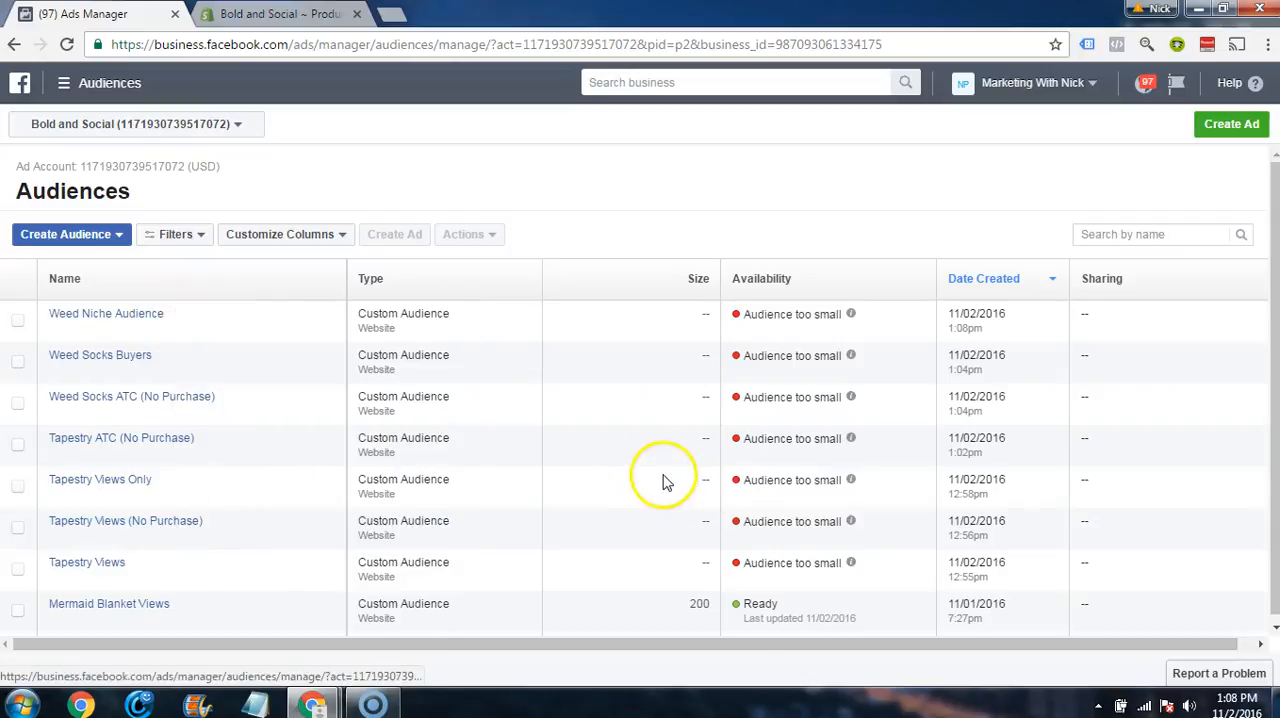
pyautogui.scroll(-2, 662, 482)
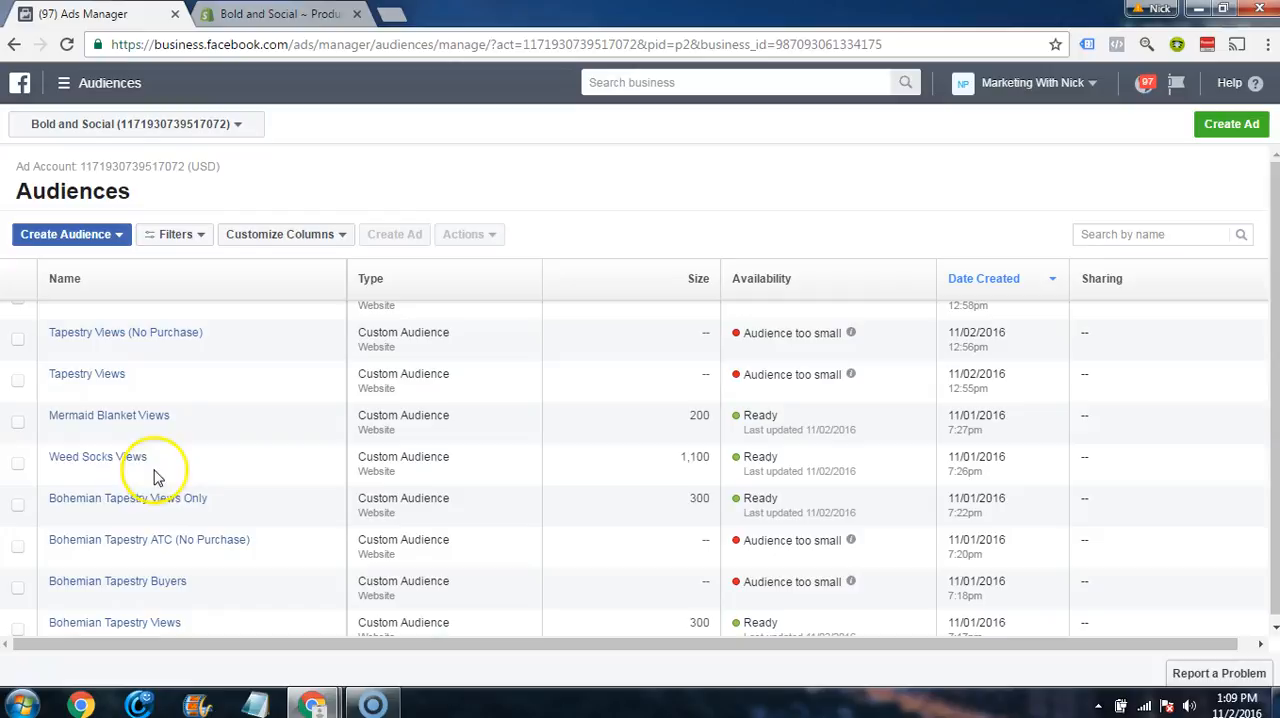
pyautogui.click(17, 422)
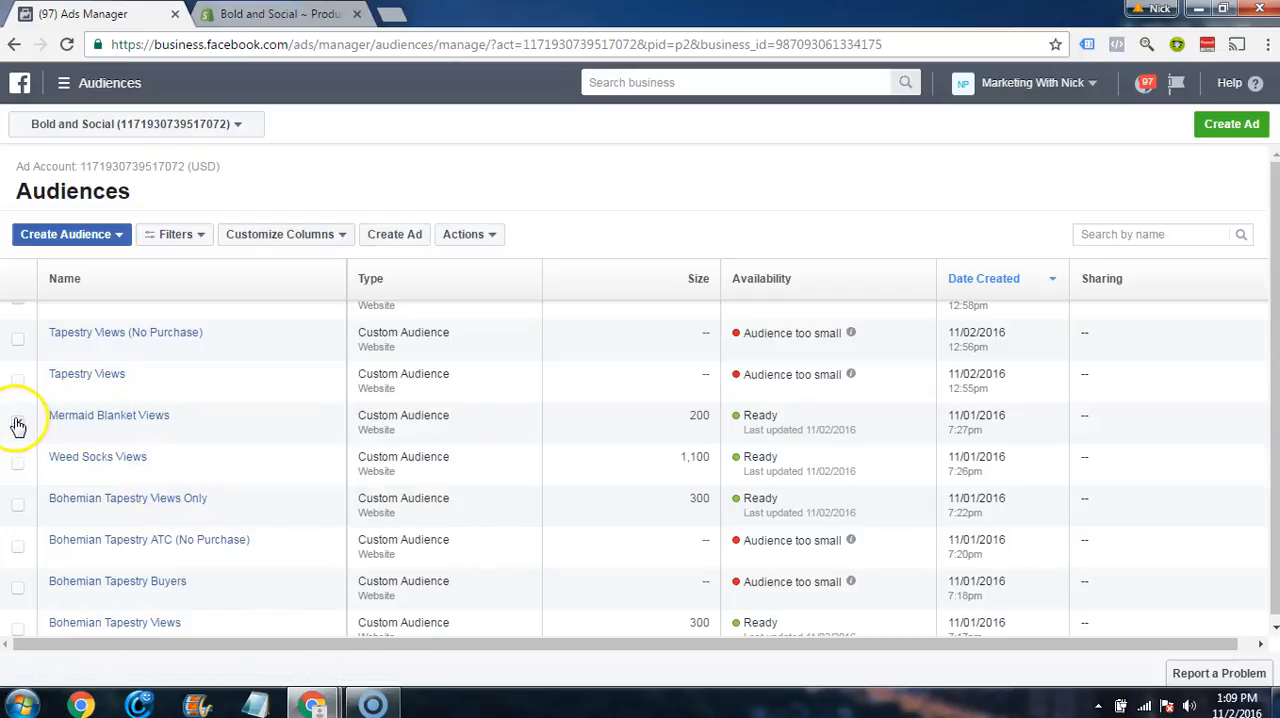
pyautogui.click(112, 240)
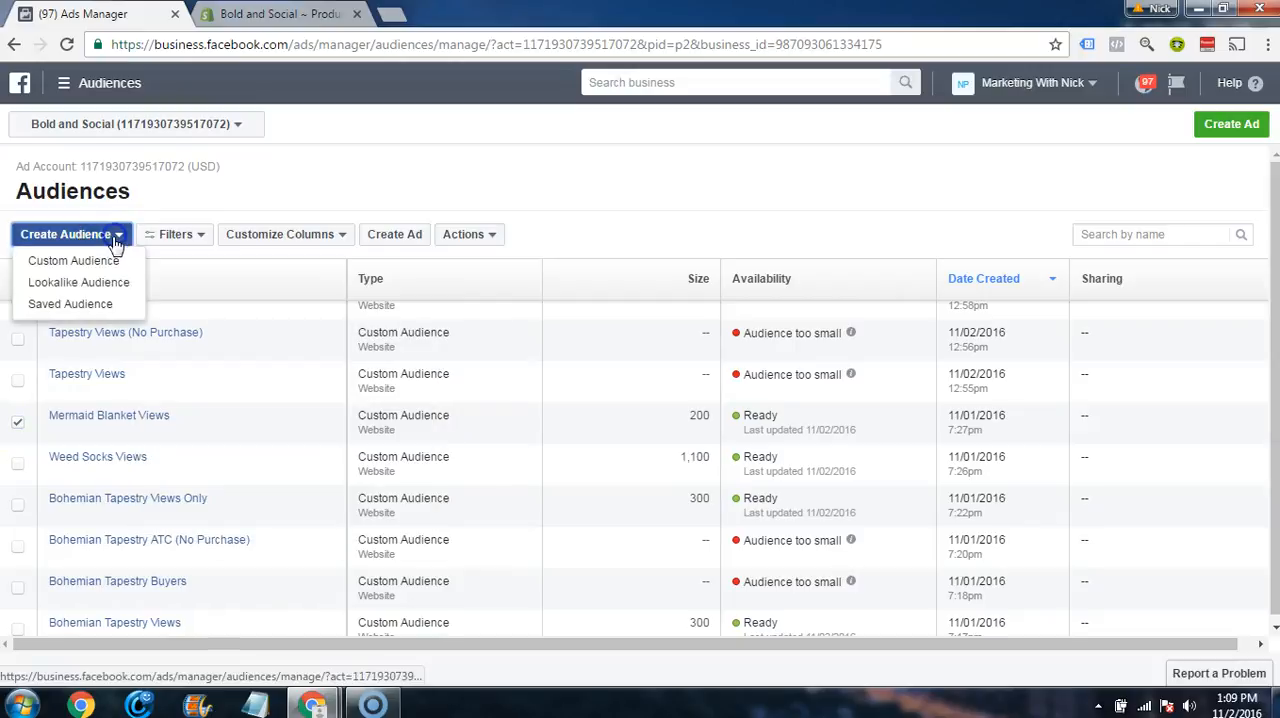
pyautogui.click(100, 286)
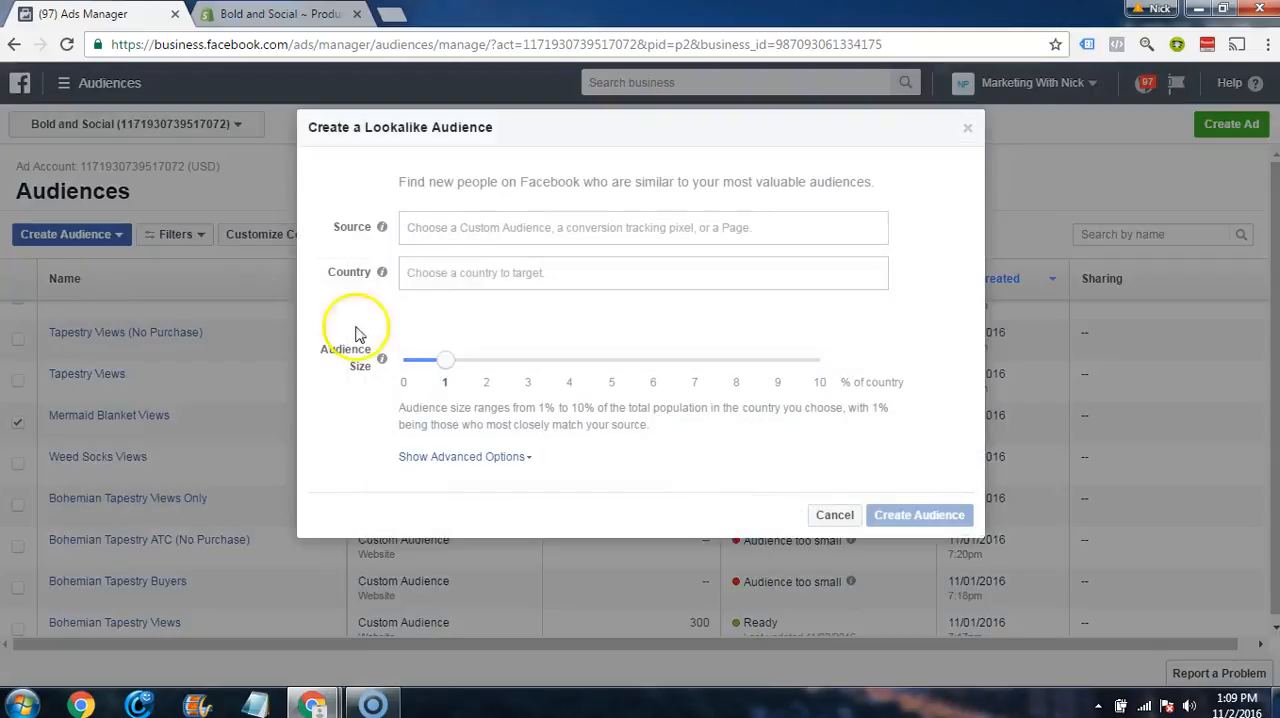
# Step: Set the lookalike audience's source to the Mermaid Blanket Views custom audience
pyautogui.click(466, 230)
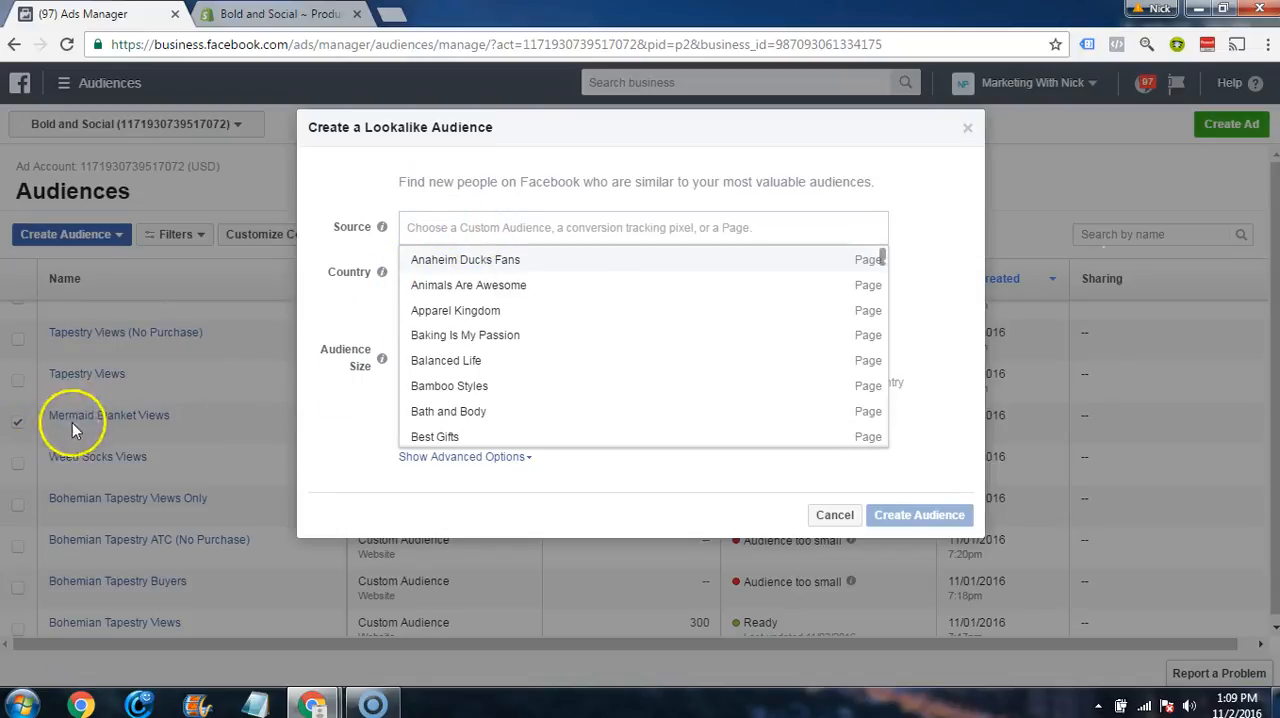
pyautogui.click(445, 233)
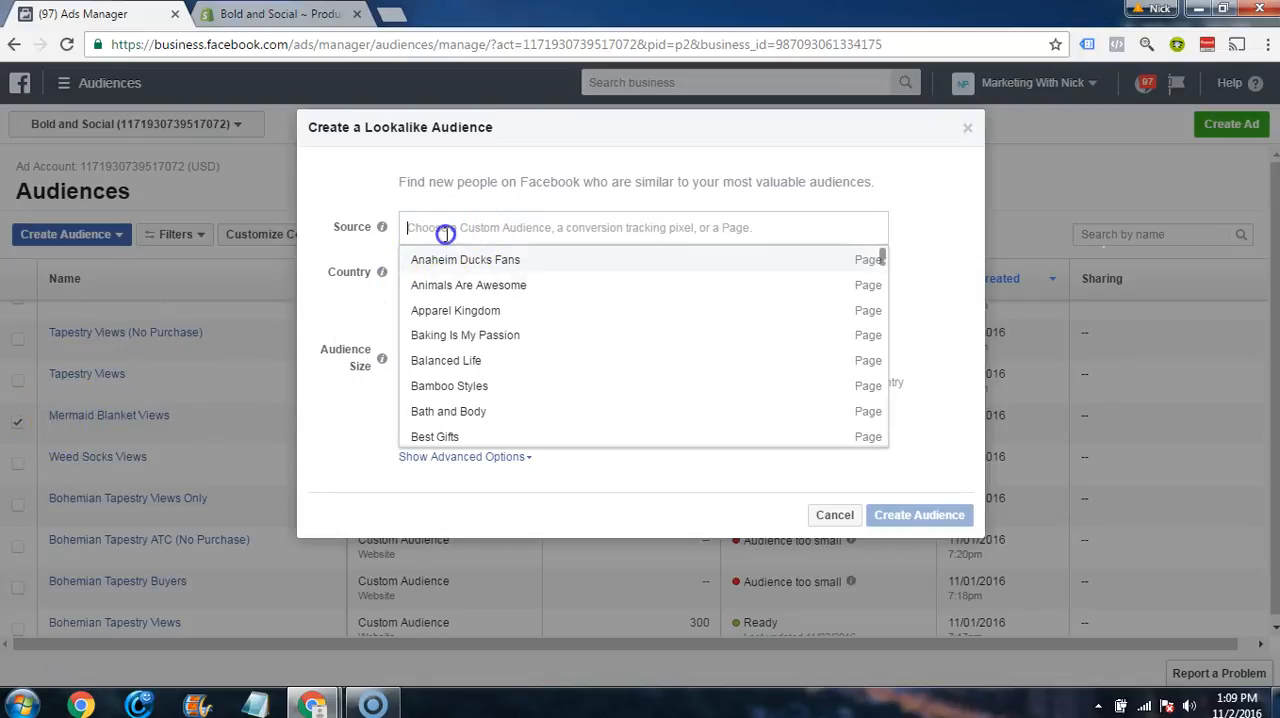
pyautogui.write('merm')
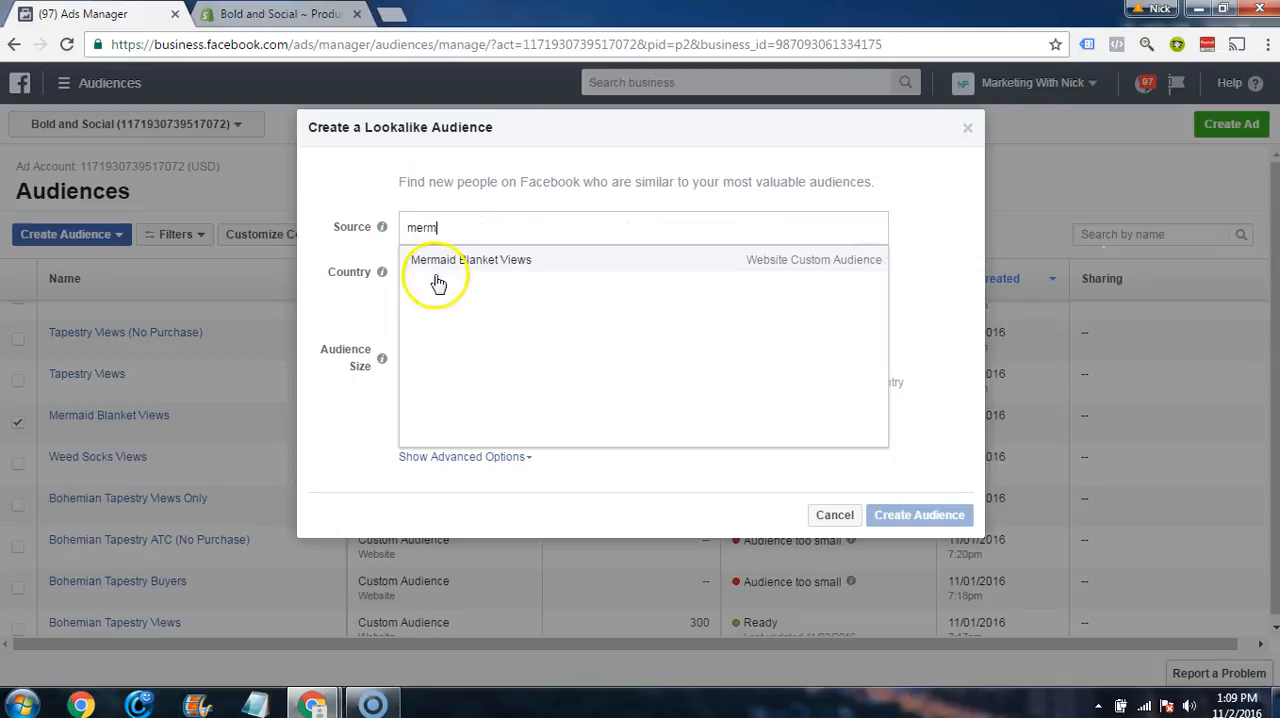
pyautogui.click(443, 262)
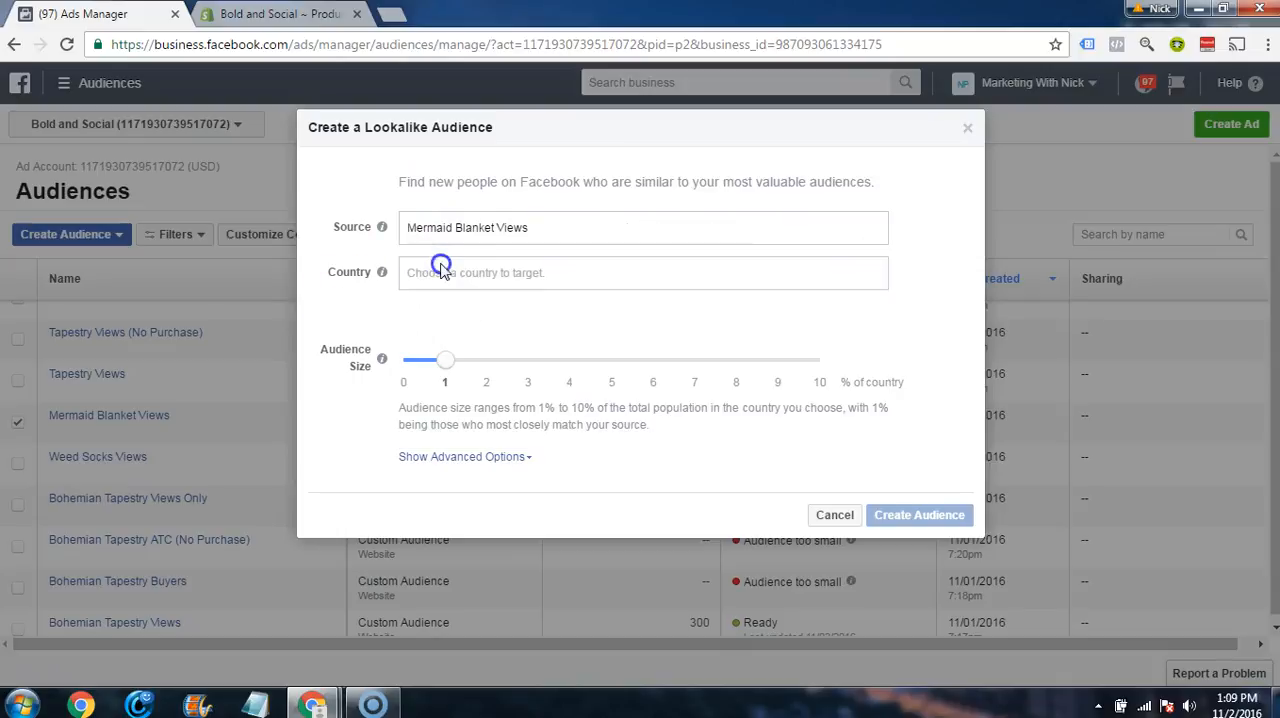
# Step: Set the lookalike audience's country to United Kingdom (GB)
pyautogui.click(471, 273)
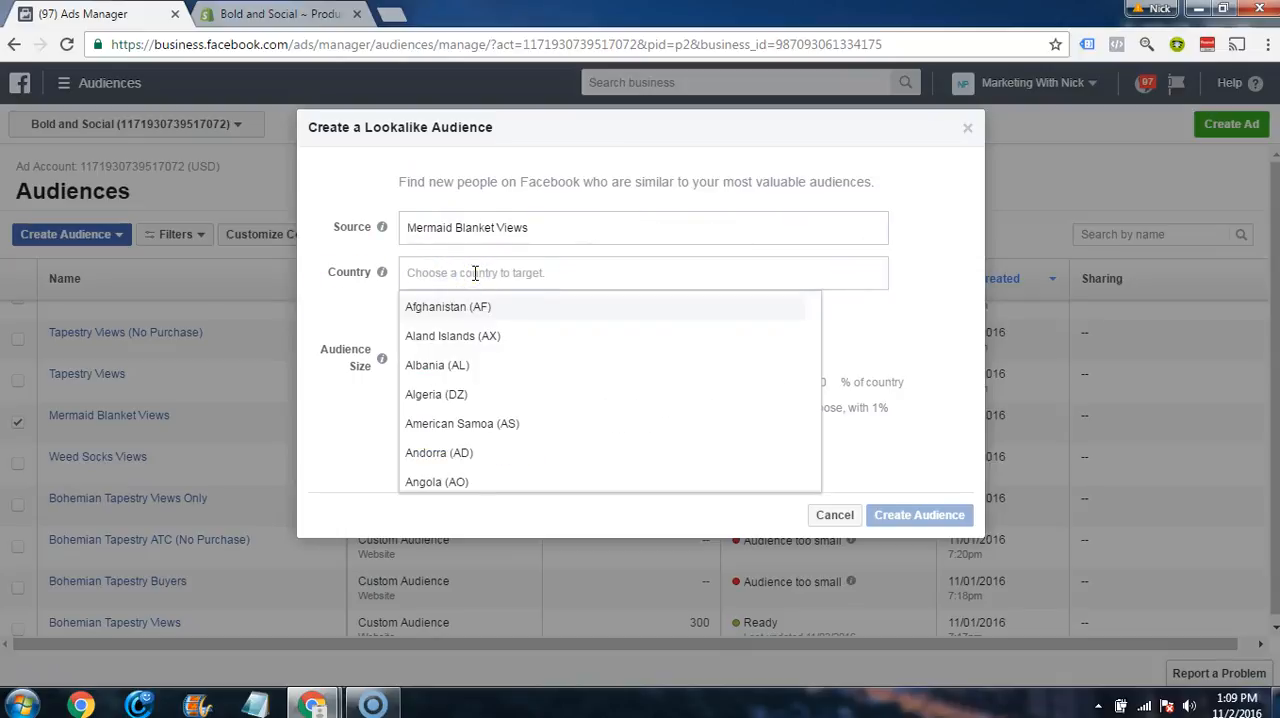
pyautogui.write('united')
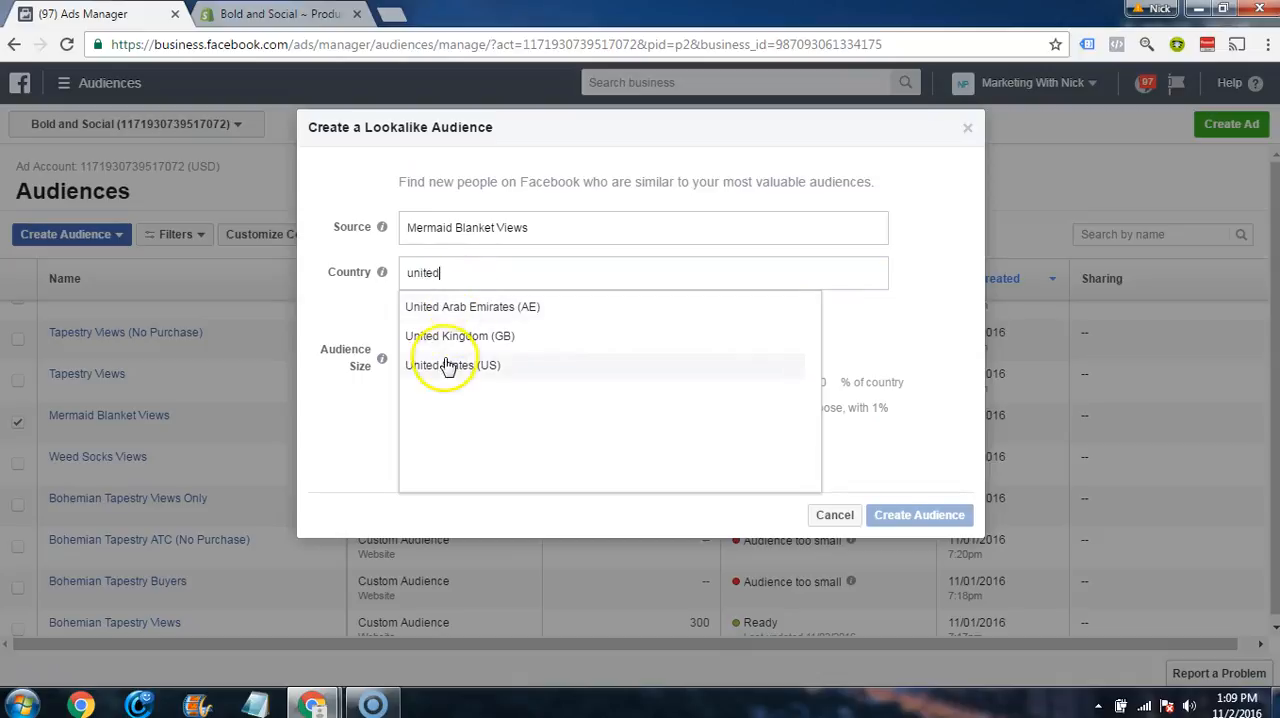
pyautogui.click(455, 337)
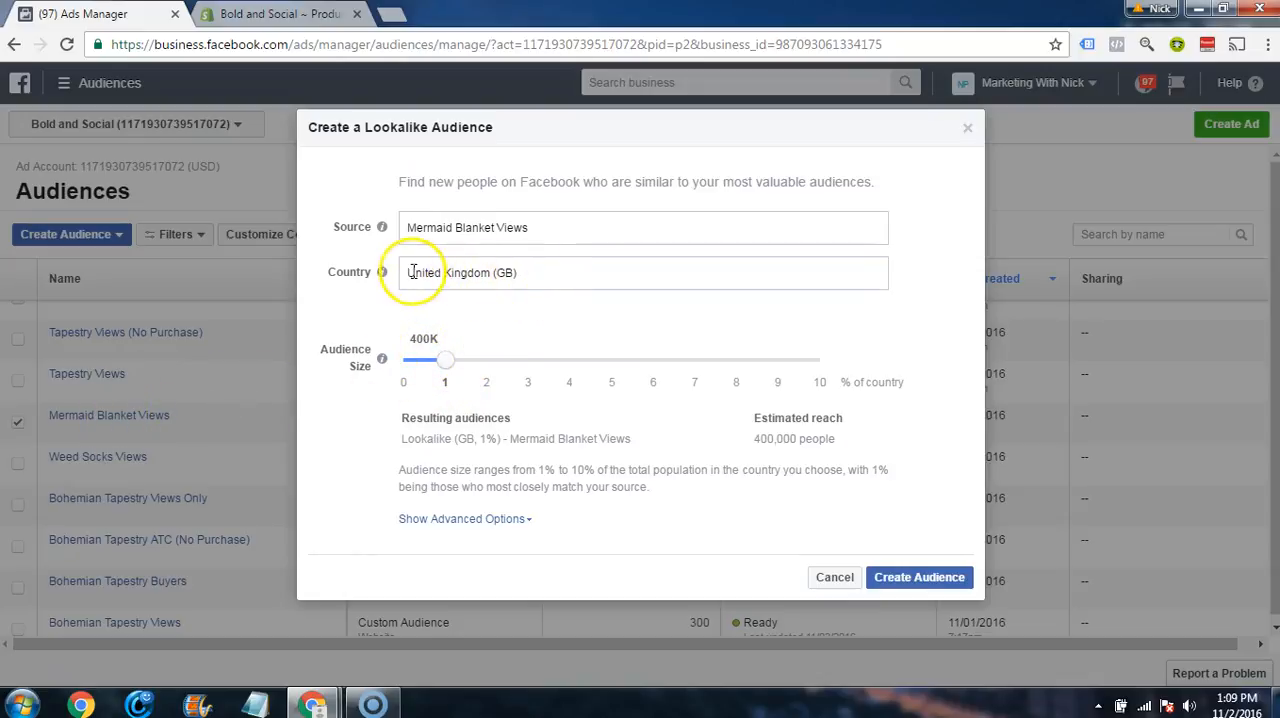
# Step: Change the lookalike audience's country to United States (US)
pyautogui.click(550, 276)
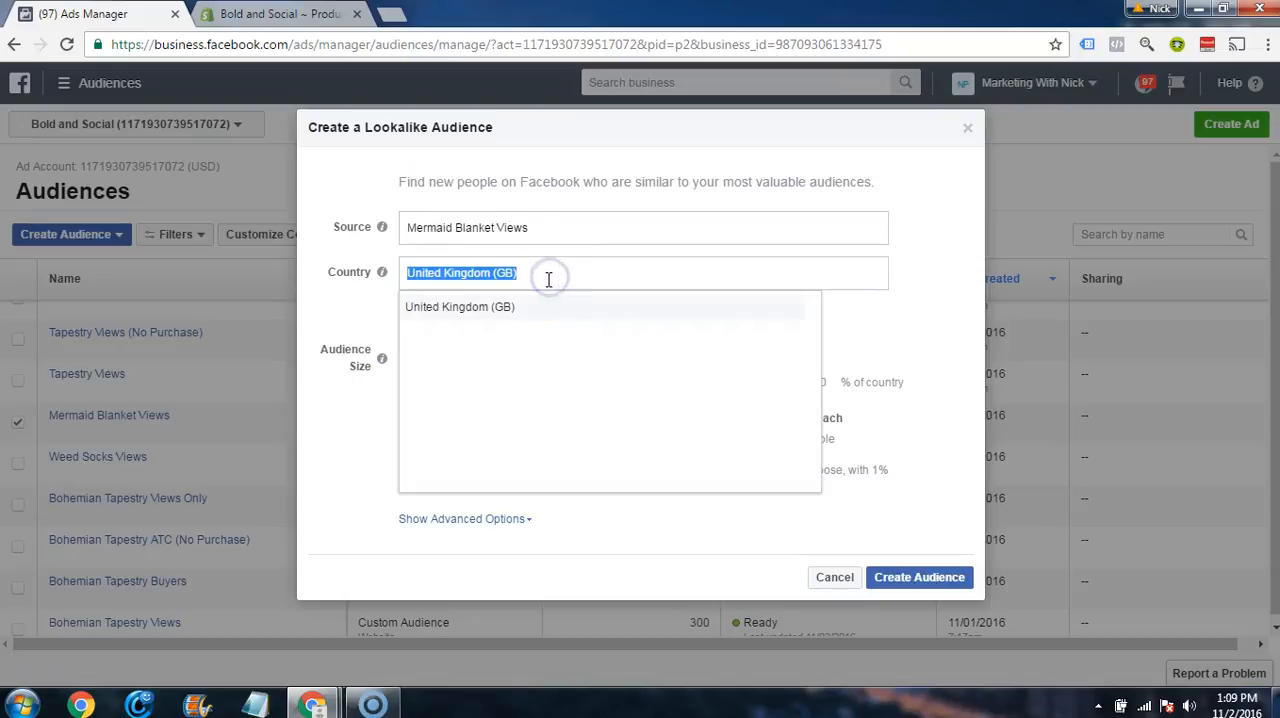
pyautogui.write('united s')
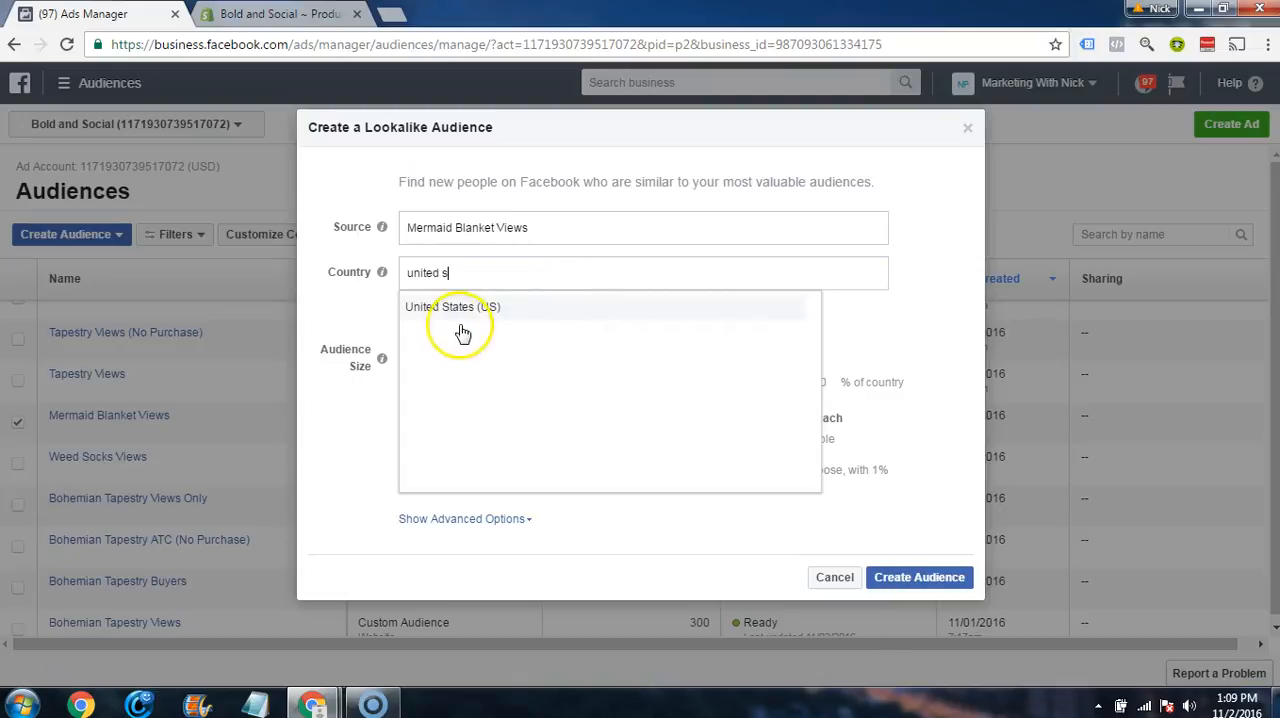
pyautogui.click(457, 318)
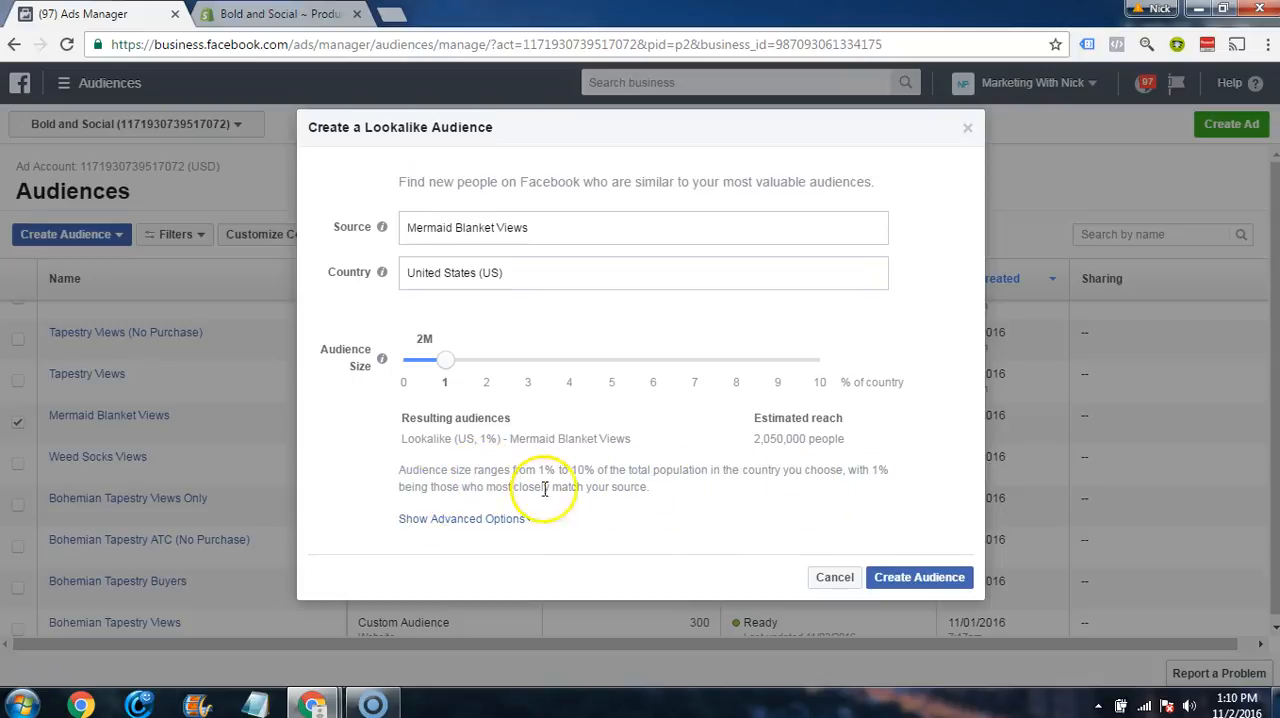
# Step: Read the audience size note and try larger sizes up to 10% of the country, returning to 1%
pyautogui.moveTo(658, 489); pyautogui.dragTo(626, 489)
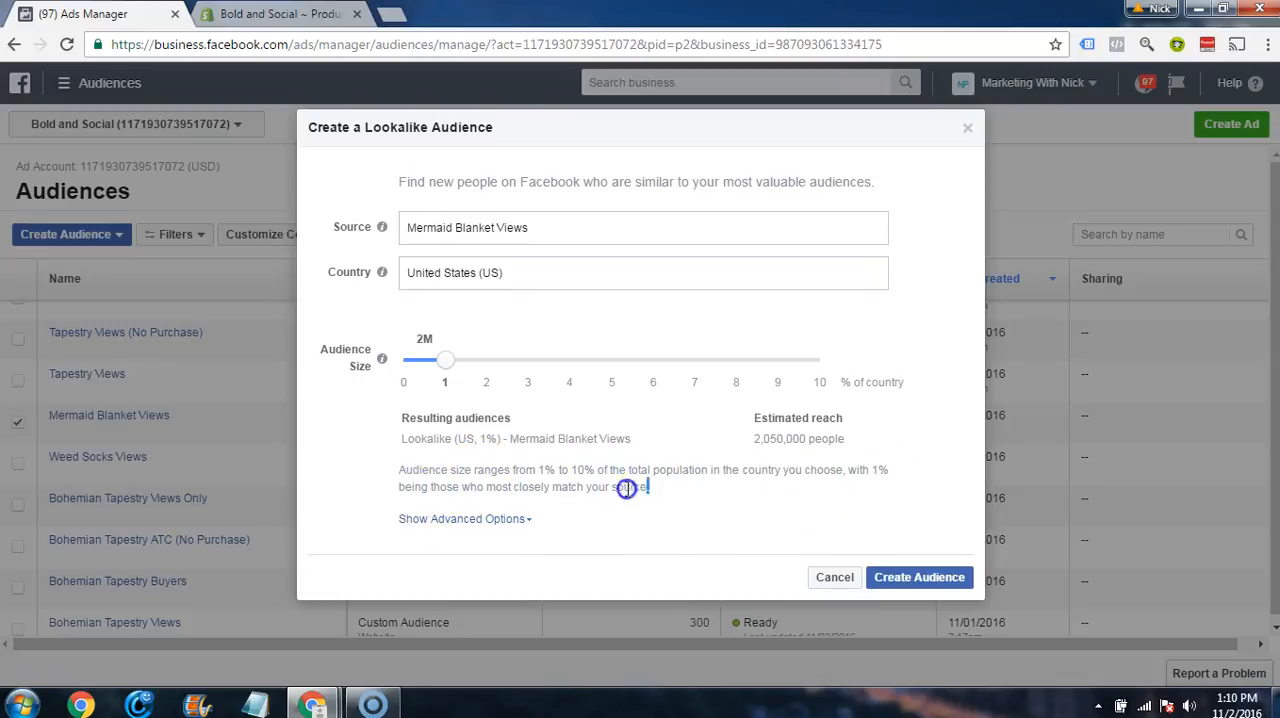
pyautogui.click(567, 493)
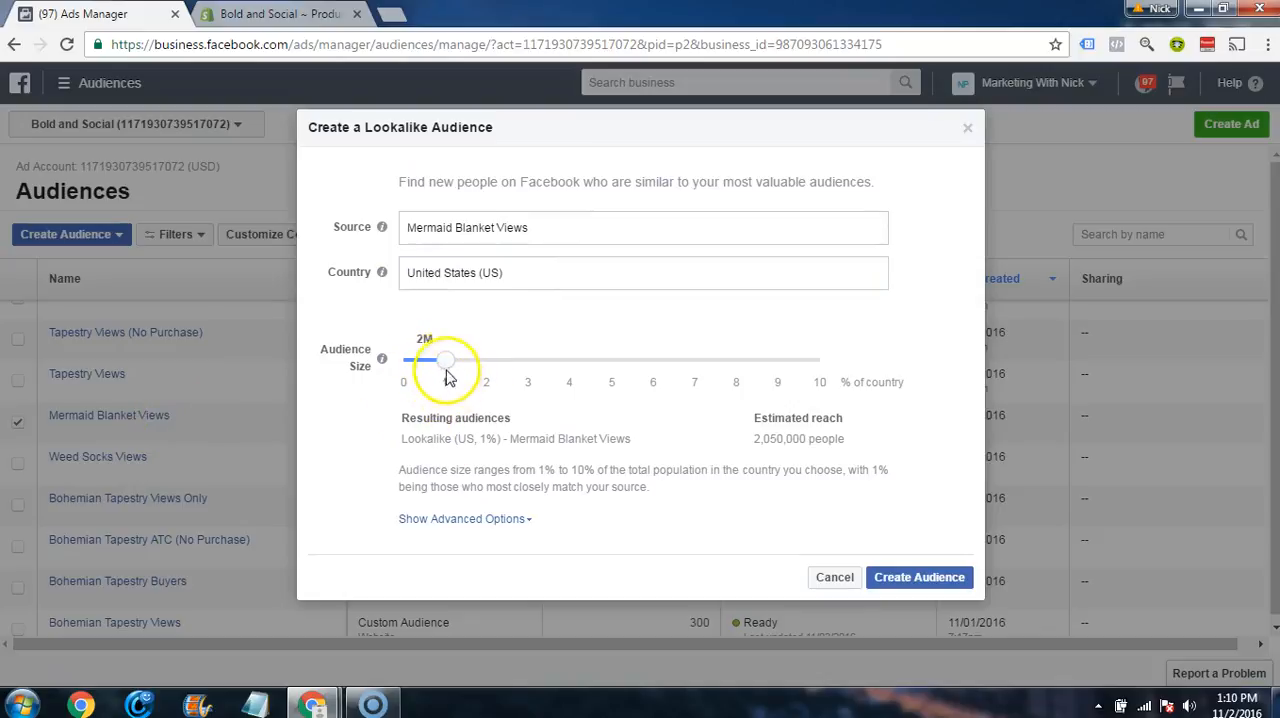
pyautogui.moveTo(449, 358); pyautogui.dragTo(817, 362)
pyautogui.moveTo(447, 368); pyautogui.dragTo(493, 370)
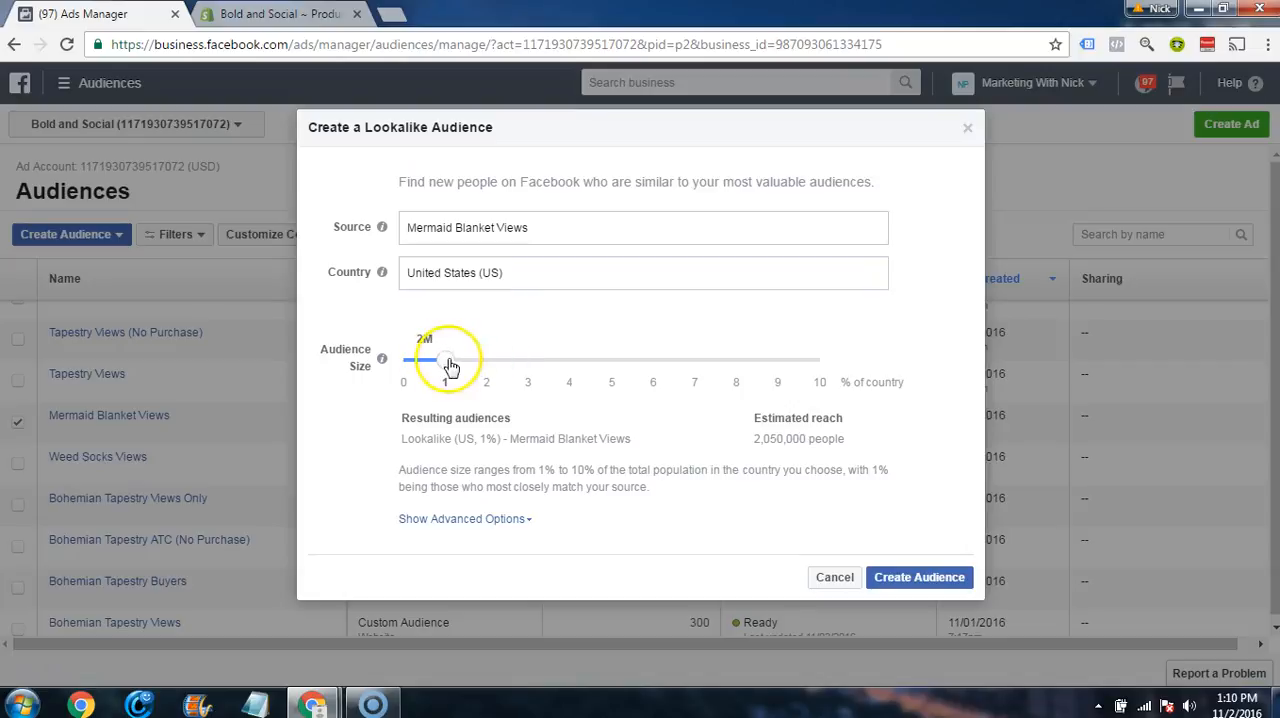
pyautogui.click(815, 360)
pyautogui.click(455, 360)
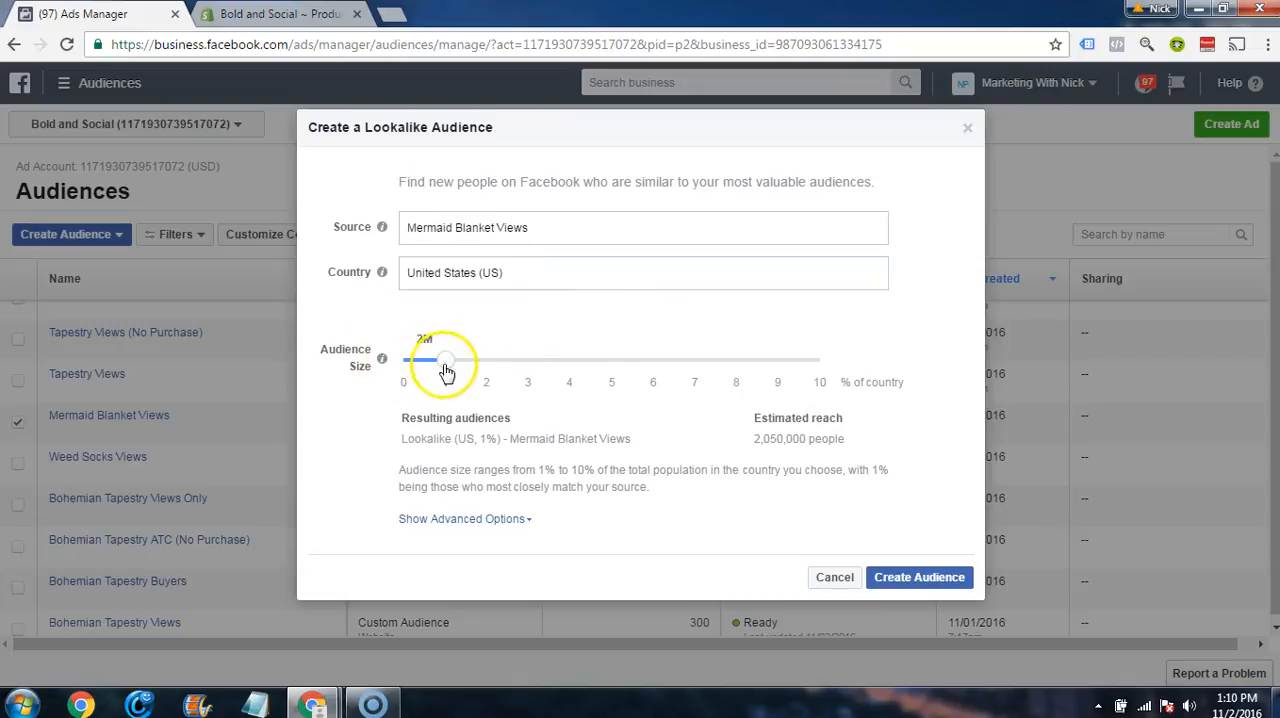
pyautogui.moveTo(441, 370); pyautogui.dragTo(537, 391)
pyautogui.click(460, 357)
pyautogui.click(488, 382)
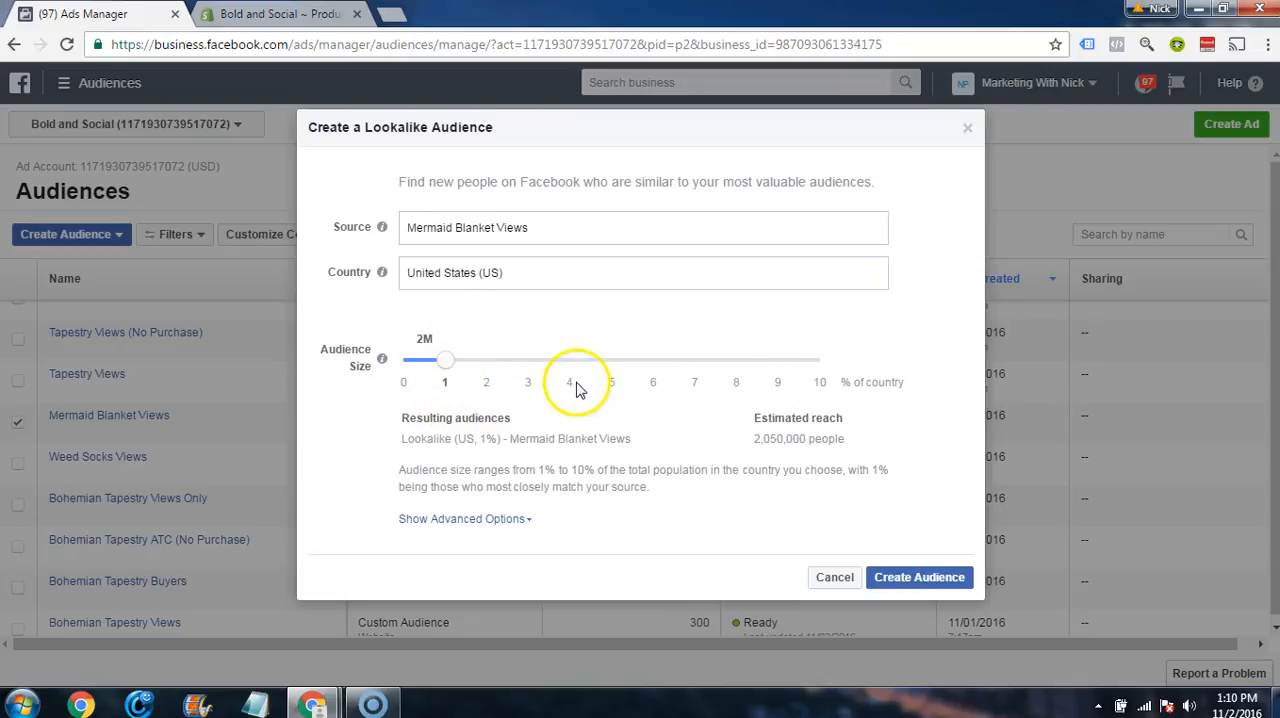
# Step: Show the advanced options and set the number of lookalike audiences to 6
pyautogui.click(494, 520)
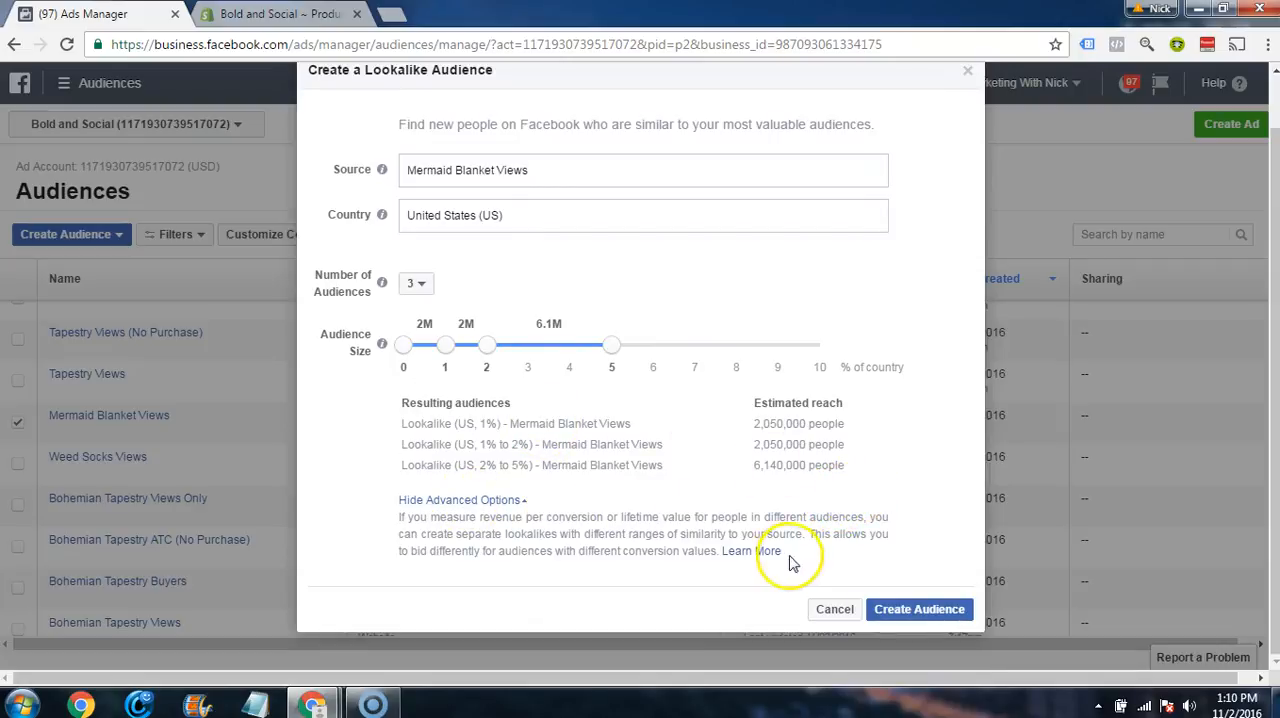
pyautogui.click(417, 288)
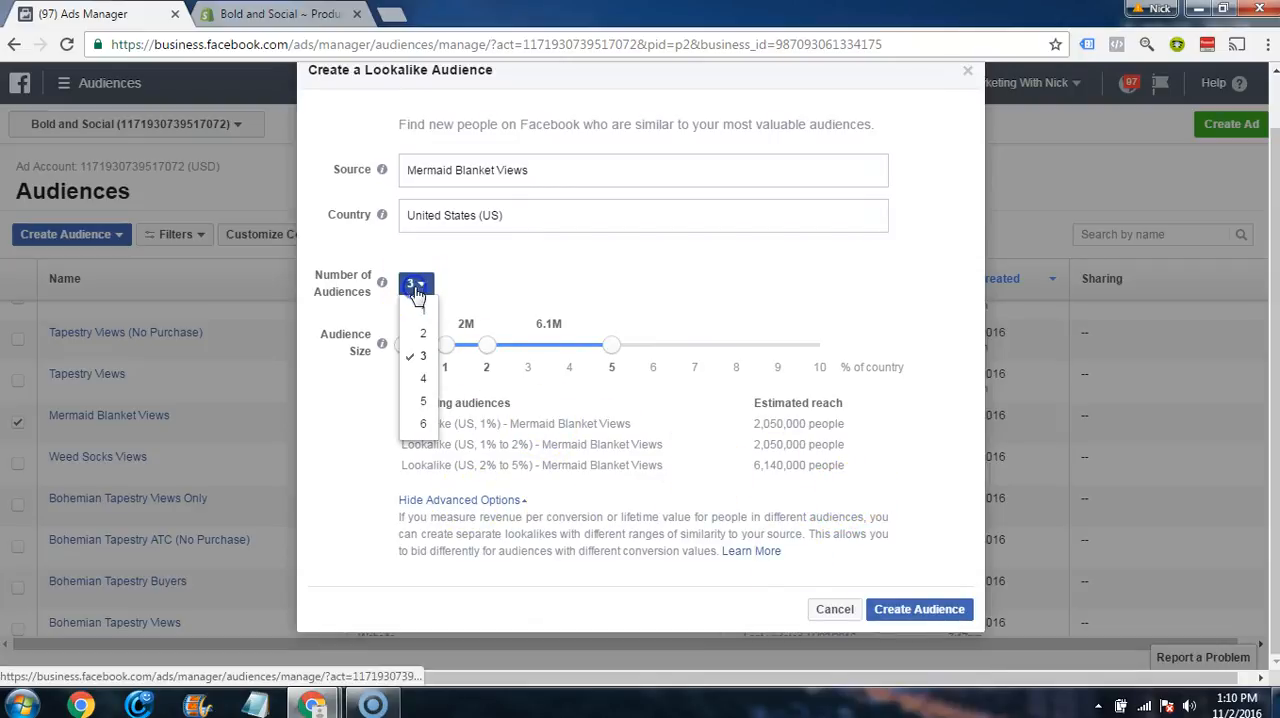
pyautogui.click(420, 423)
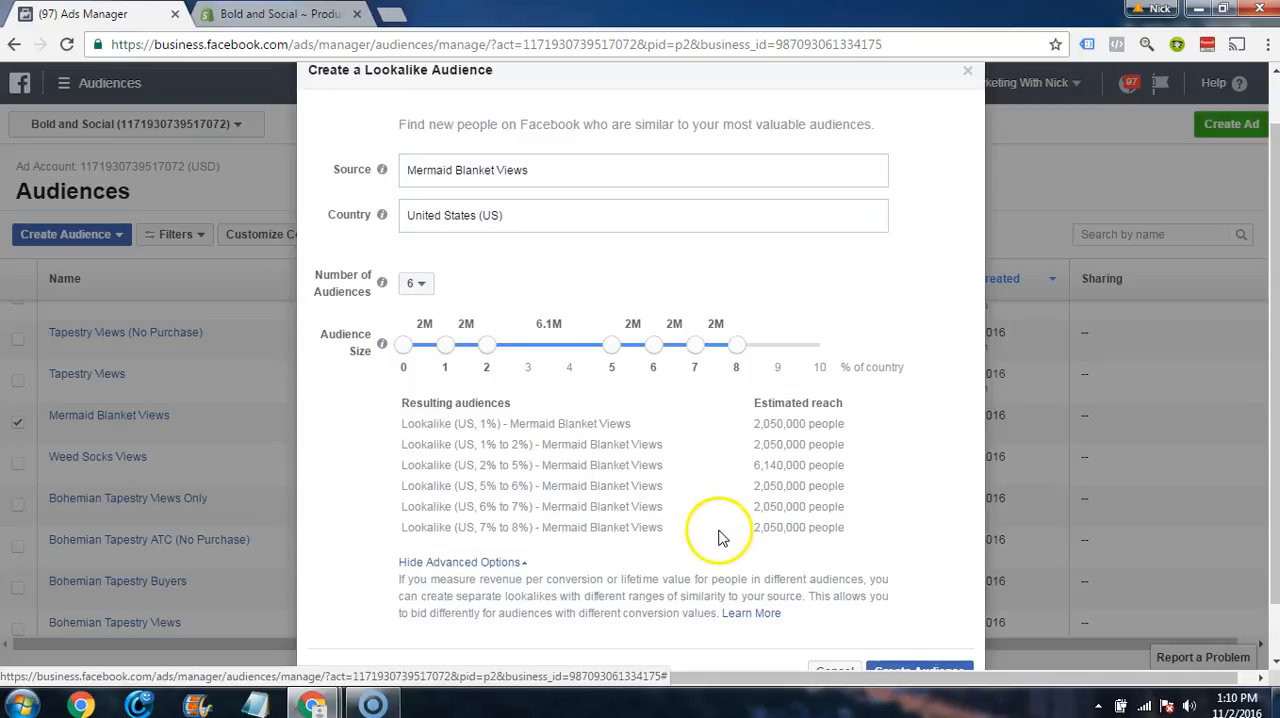
# Step: Set the audience size divisions to 1, 2, 4, 6, 8 and 10% of the country
pyautogui.moveTo(447, 347); pyautogui.dragTo(487, 350)
pyautogui.moveTo(736, 346); pyautogui.dragTo(806, 360)
pyautogui.moveTo(694, 350); pyautogui.dragTo(733, 362)
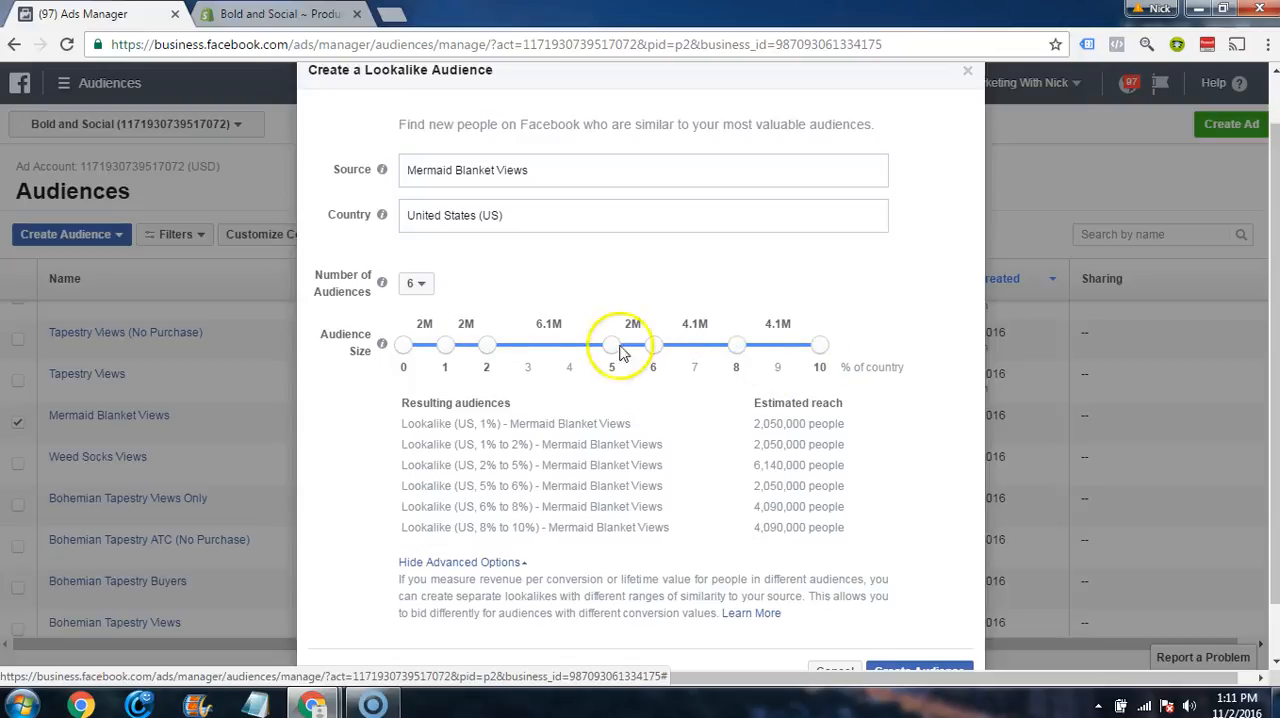
pyautogui.moveTo(486, 349)
pyautogui.mouseDown()
pyautogui.moveTo(528, 356)
pyautogui.moveTo(488, 352)
pyautogui.mouseUp()
pyautogui.moveTo(613, 349)
pyautogui.mouseDown()
pyautogui.moveTo(551, 360)
pyautogui.moveTo(654, 354)
pyautogui.moveTo(611, 356)
pyautogui.mouseUp()
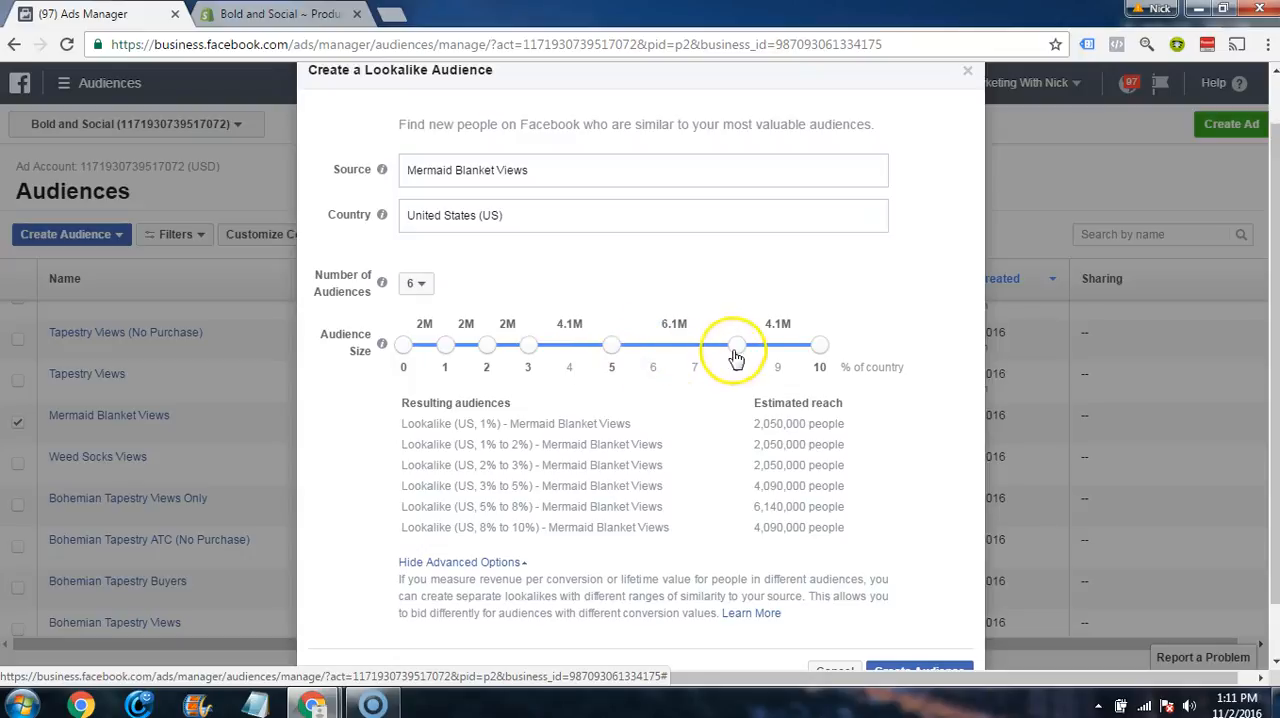
pyautogui.moveTo(737, 354); pyautogui.dragTo(716, 357)
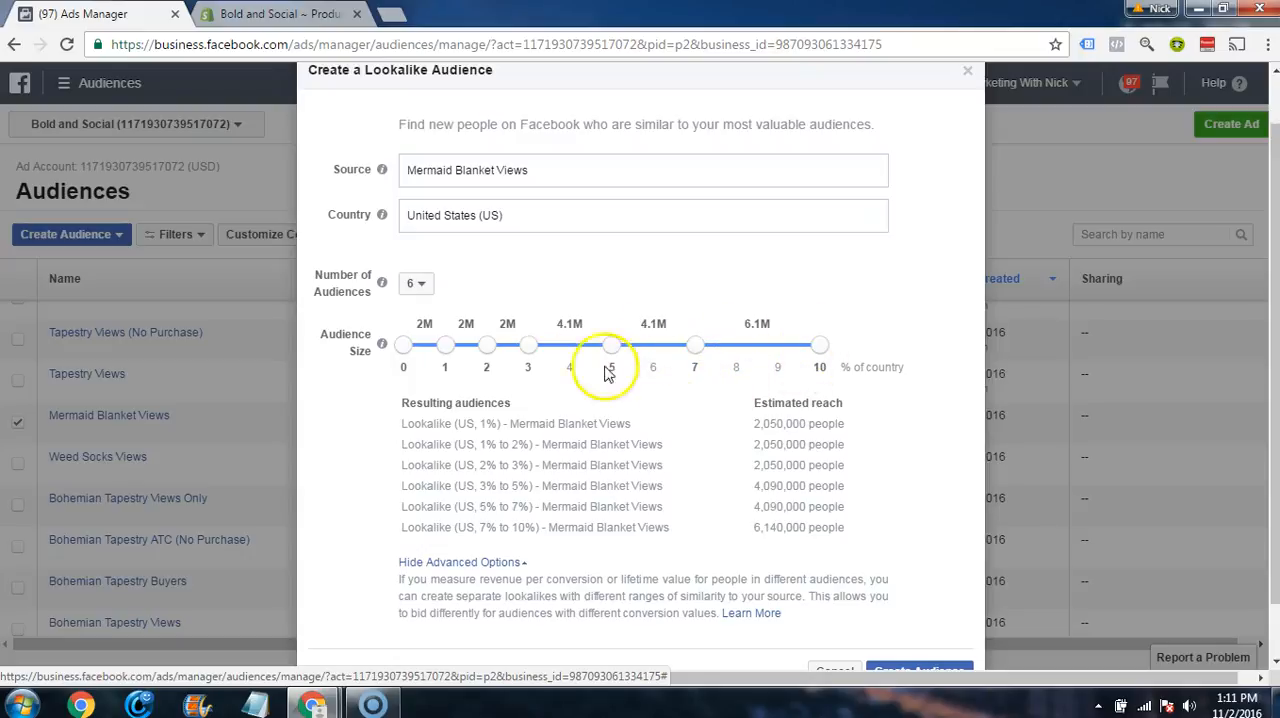
pyautogui.moveTo(615, 349); pyautogui.dragTo(660, 348)
pyautogui.moveTo(534, 350); pyautogui.dragTo(718, 448)
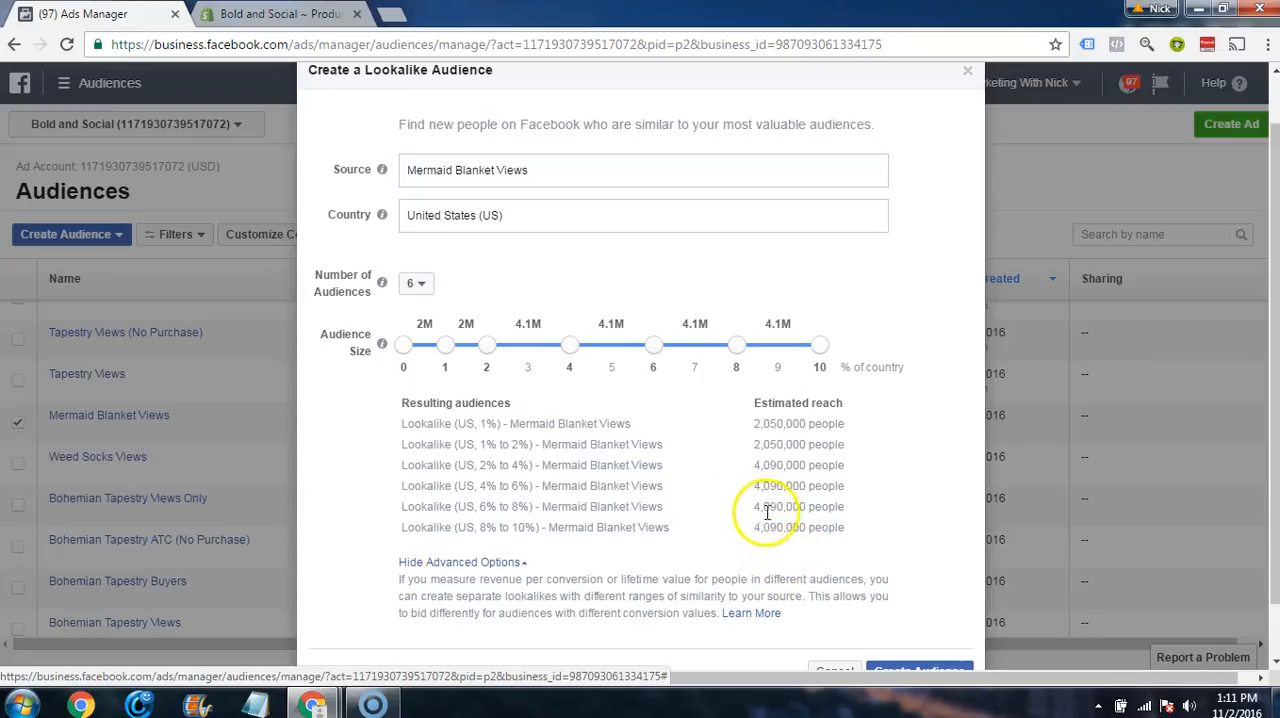
# Step: Review the estimated reach of the four resulting audiences between 2% and 10%
pyautogui.click(755, 465)
pyautogui.moveTo(755, 465); pyautogui.dragTo(852, 537)
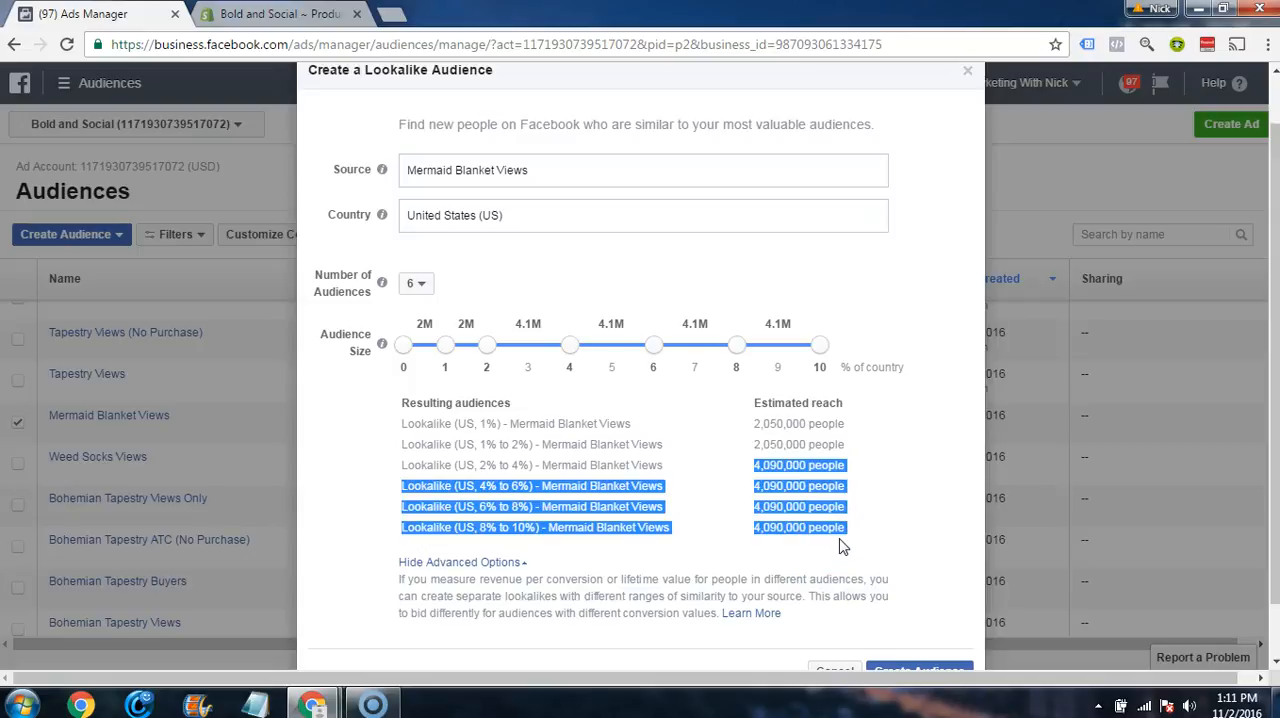
pyautogui.click(811, 455)
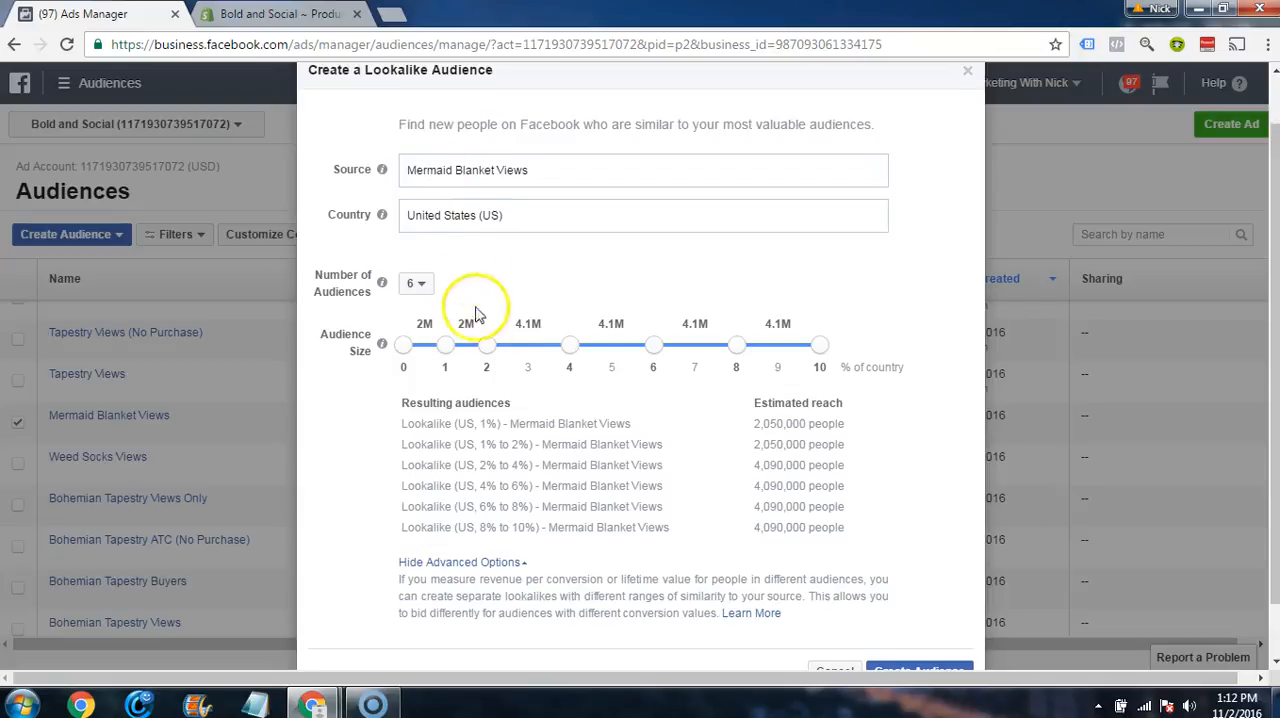
# Step: Create the six Mermaid Blanket Views lookalike audiences and check them in the audience list
pyautogui.scroll(-2, 471, 229)
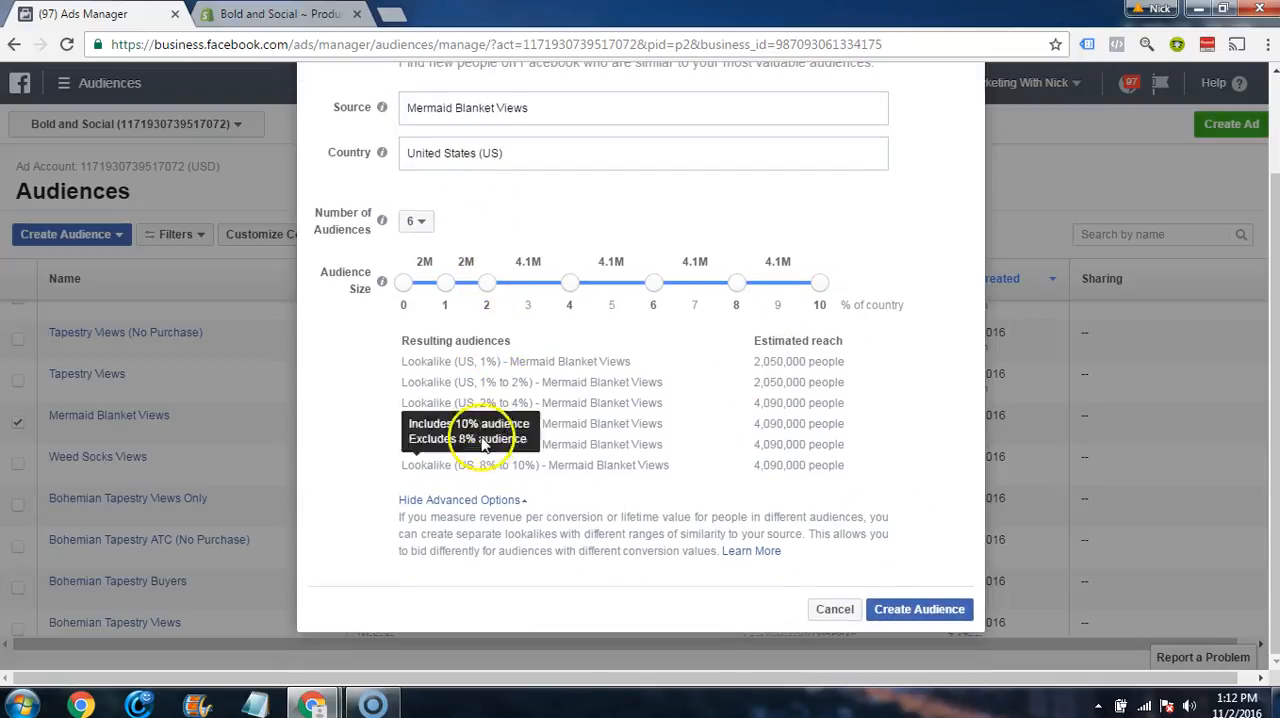
pyautogui.click(922, 612)
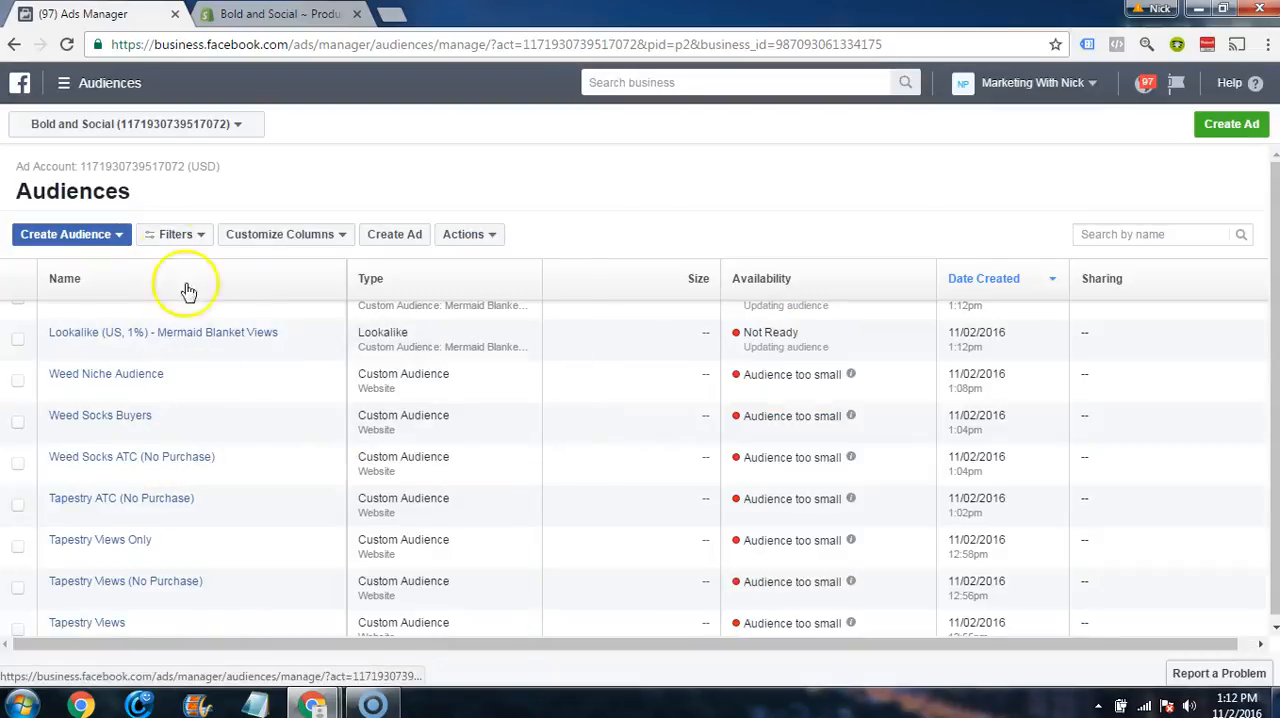
pyautogui.scroll(-3, 212, 478)
pyautogui.scroll(3, 212, 478)
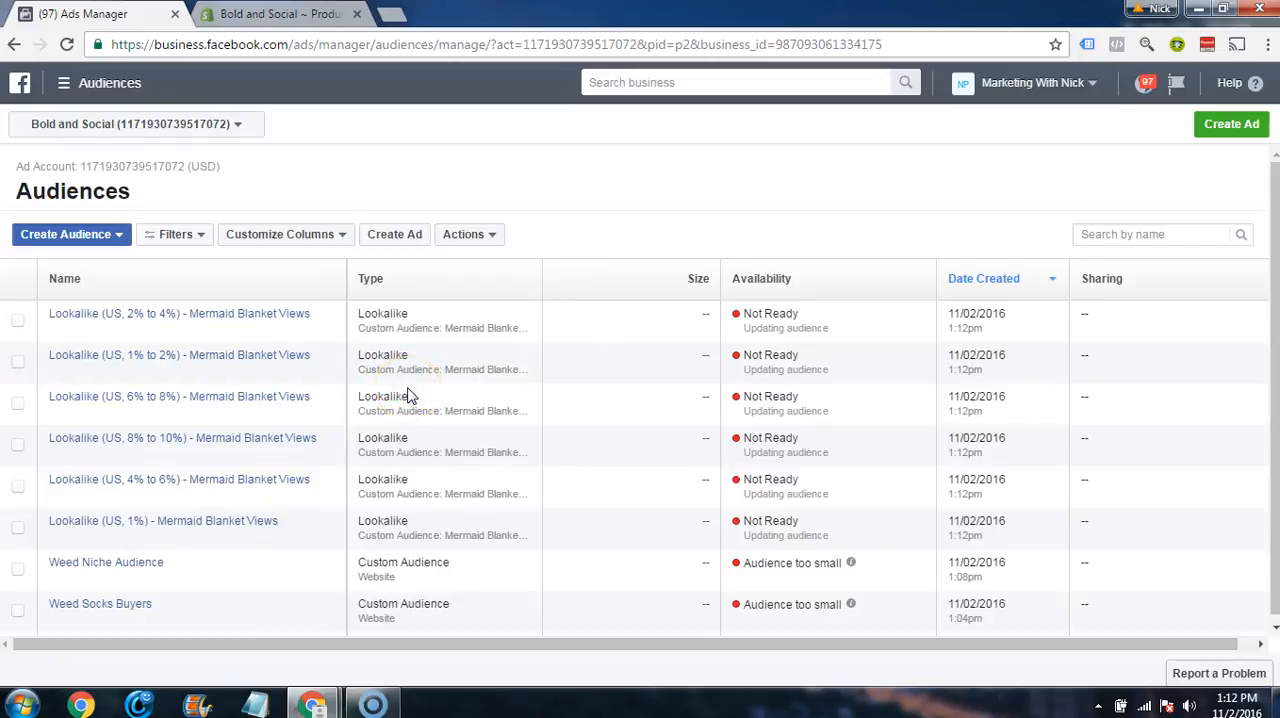
# Step: Start another lookalike audience with Weed Socks Views as its source
pyautogui.click(119, 236)
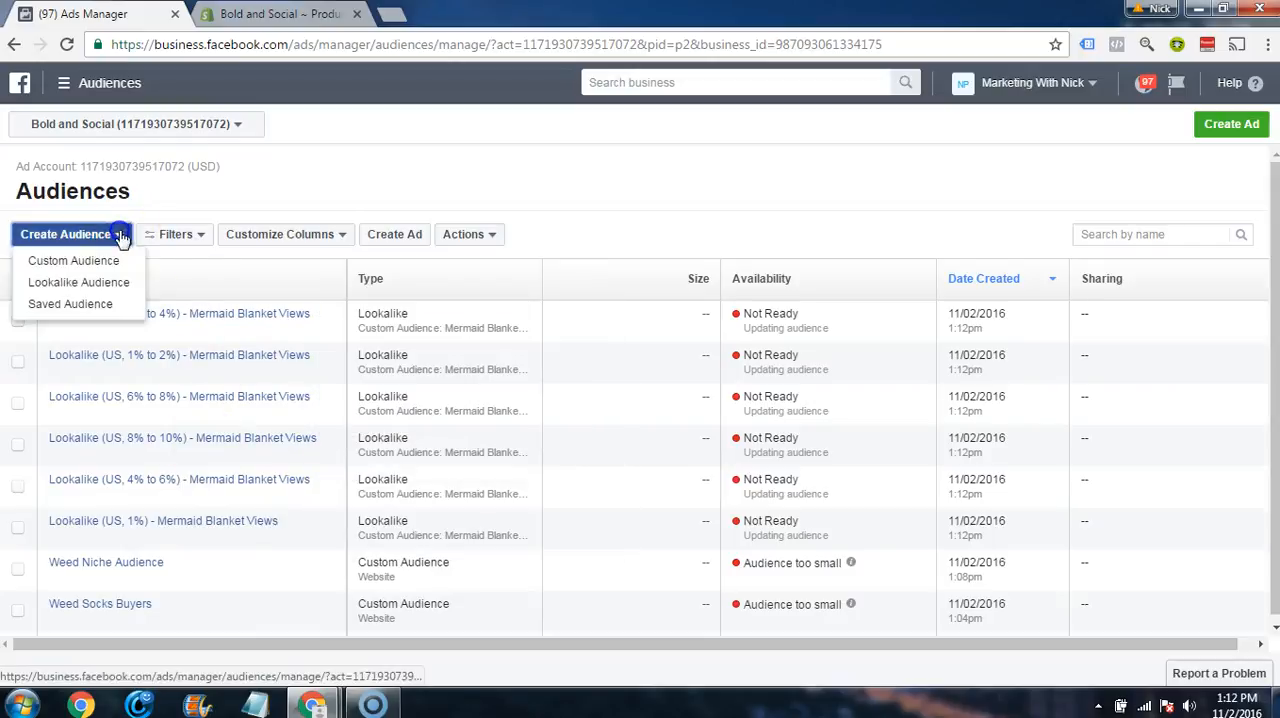
pyautogui.click(78, 282)
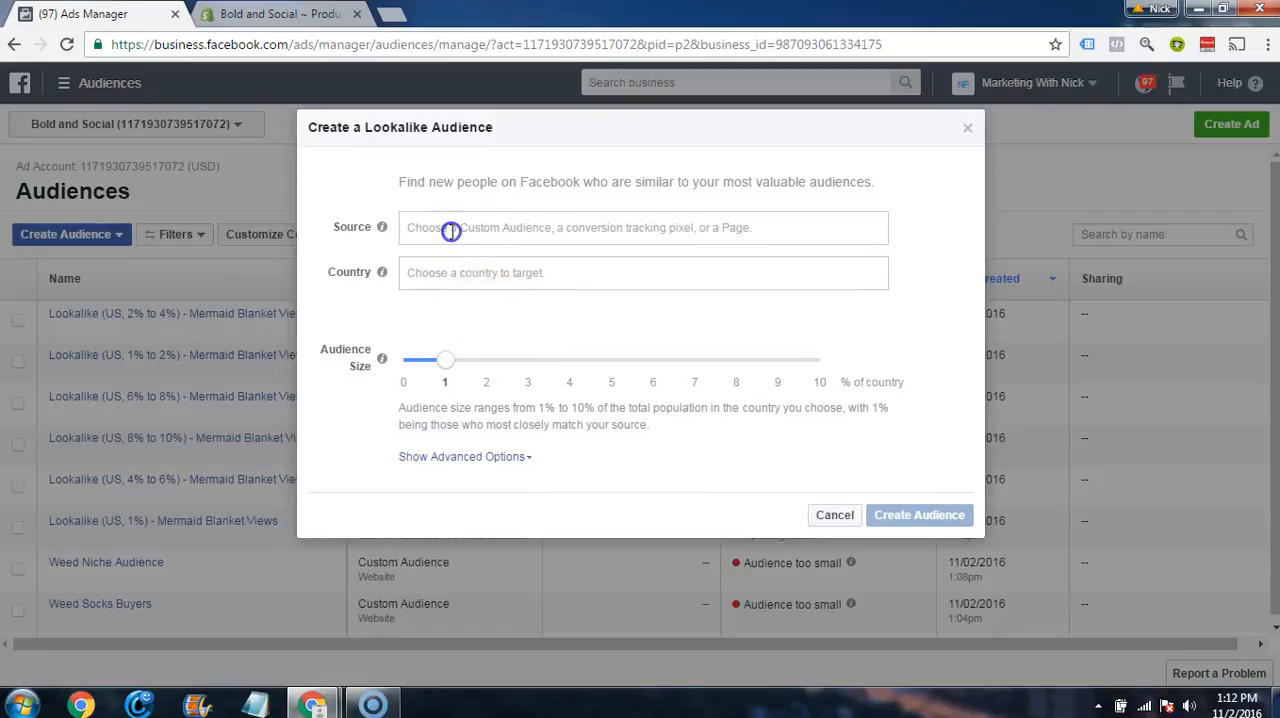
pyautogui.click(451, 231)
pyautogui.write('weed so')
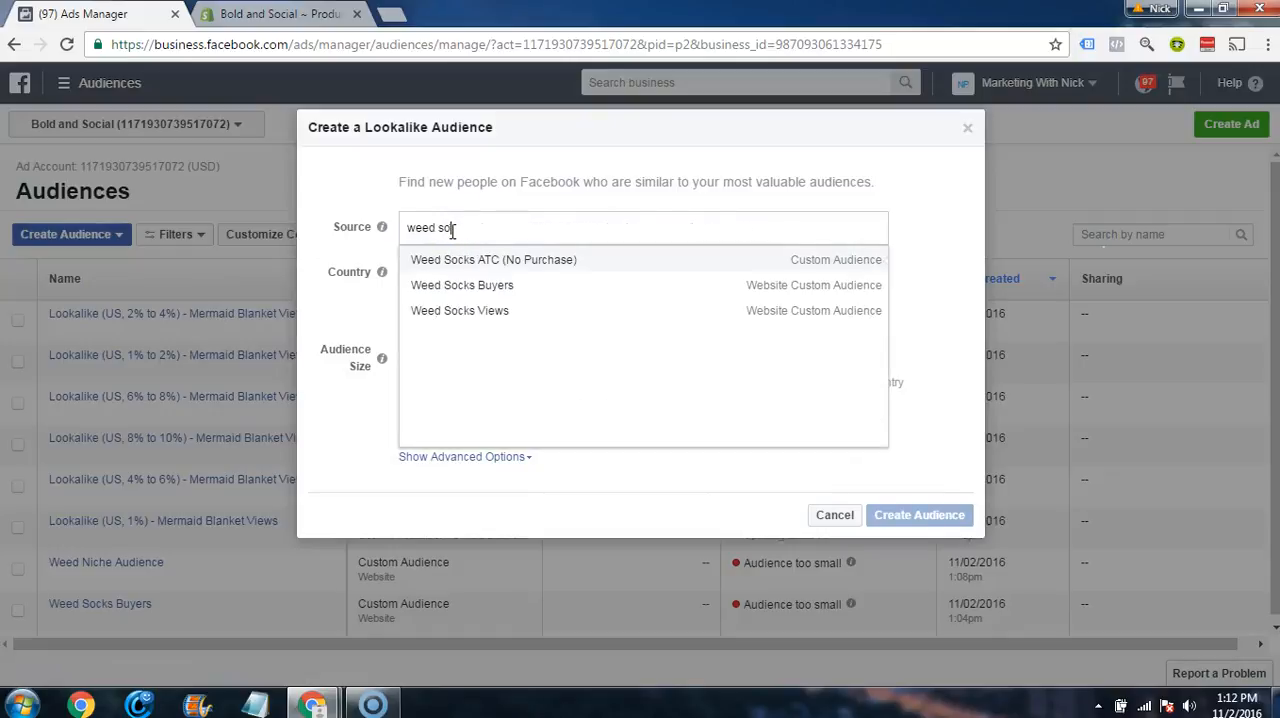
pyautogui.write('ck')
pyautogui.click(505, 311)
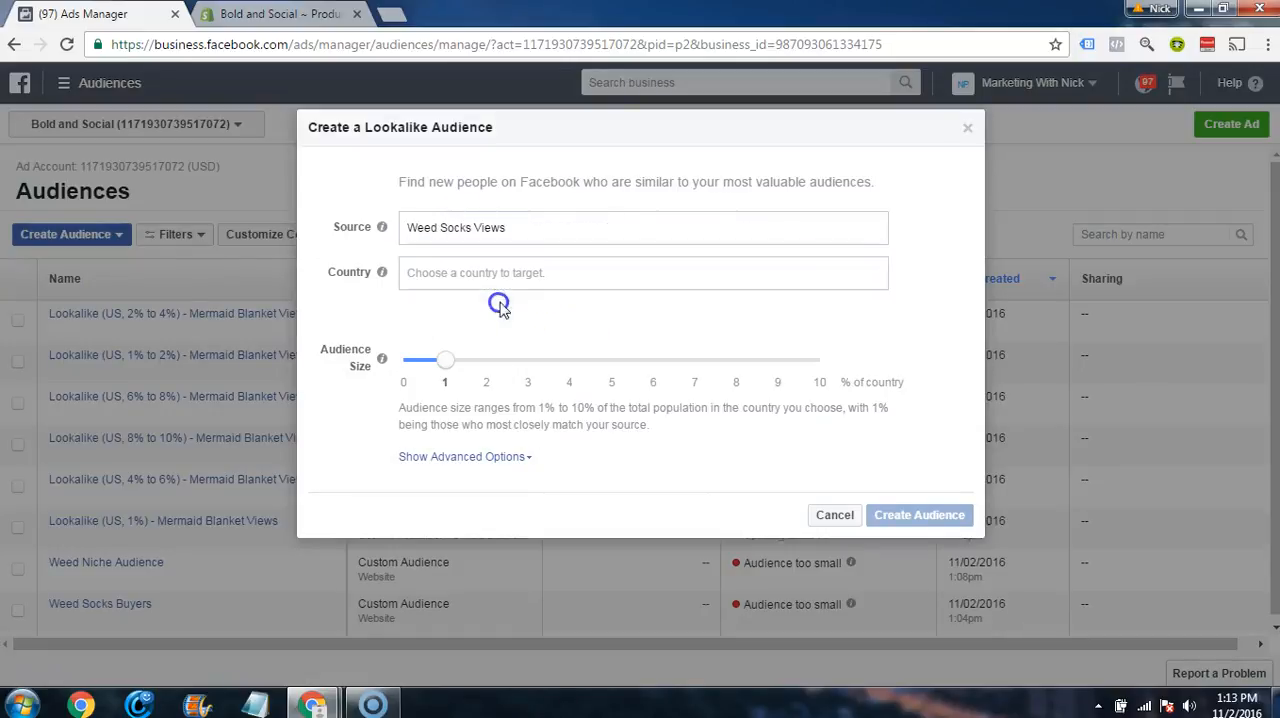
# Step: Set the country to United States (US) and create the 1% lookalike audience from Weed Socks Views
pyautogui.click(450, 276)
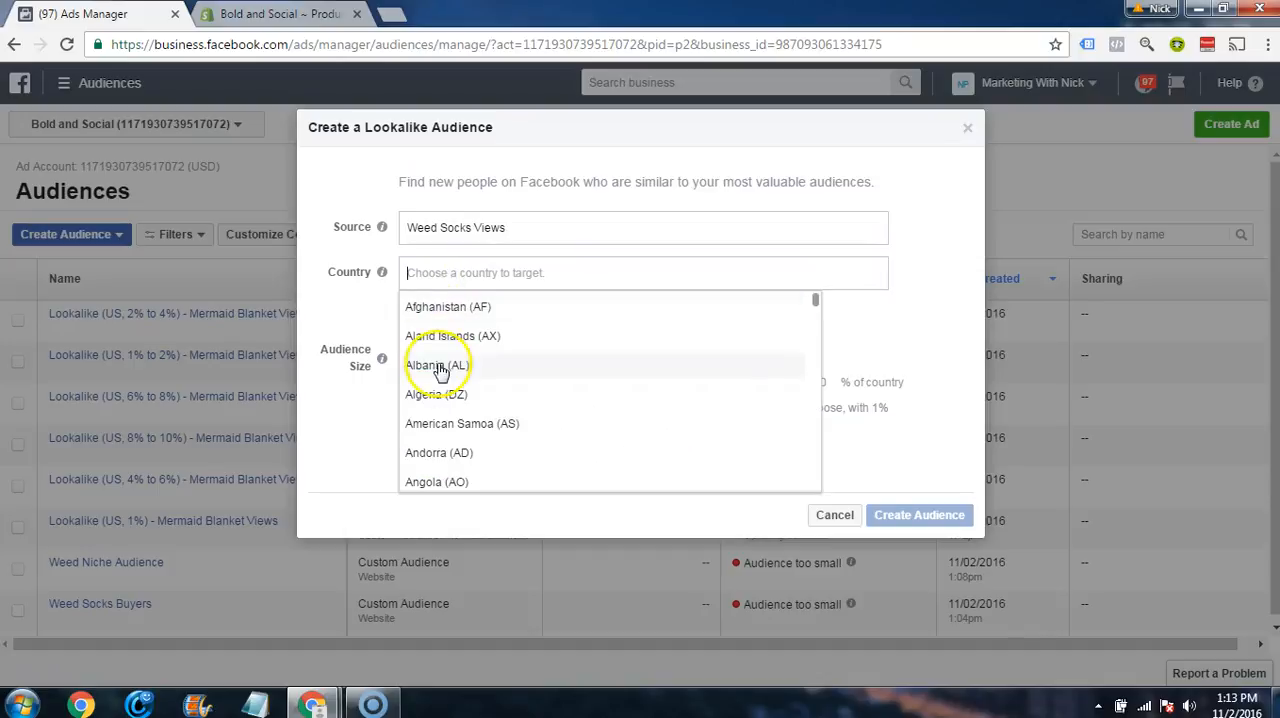
pyautogui.write('united')
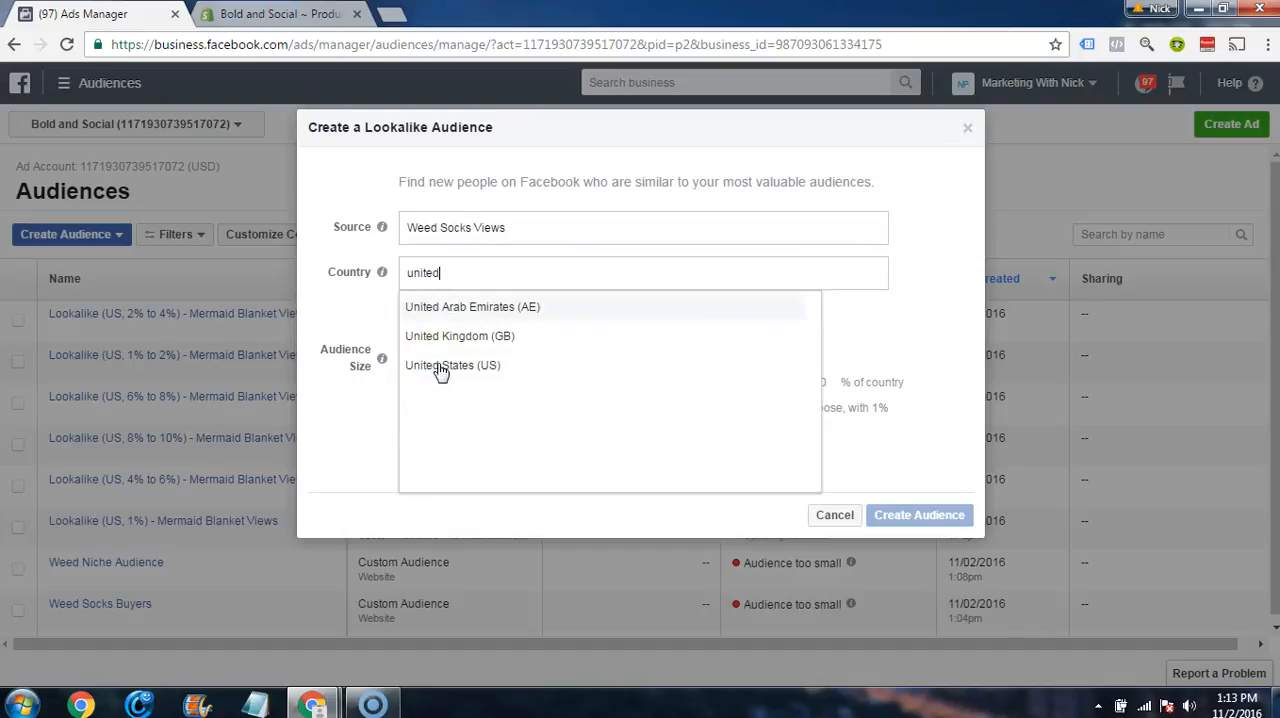
pyautogui.click(440, 367)
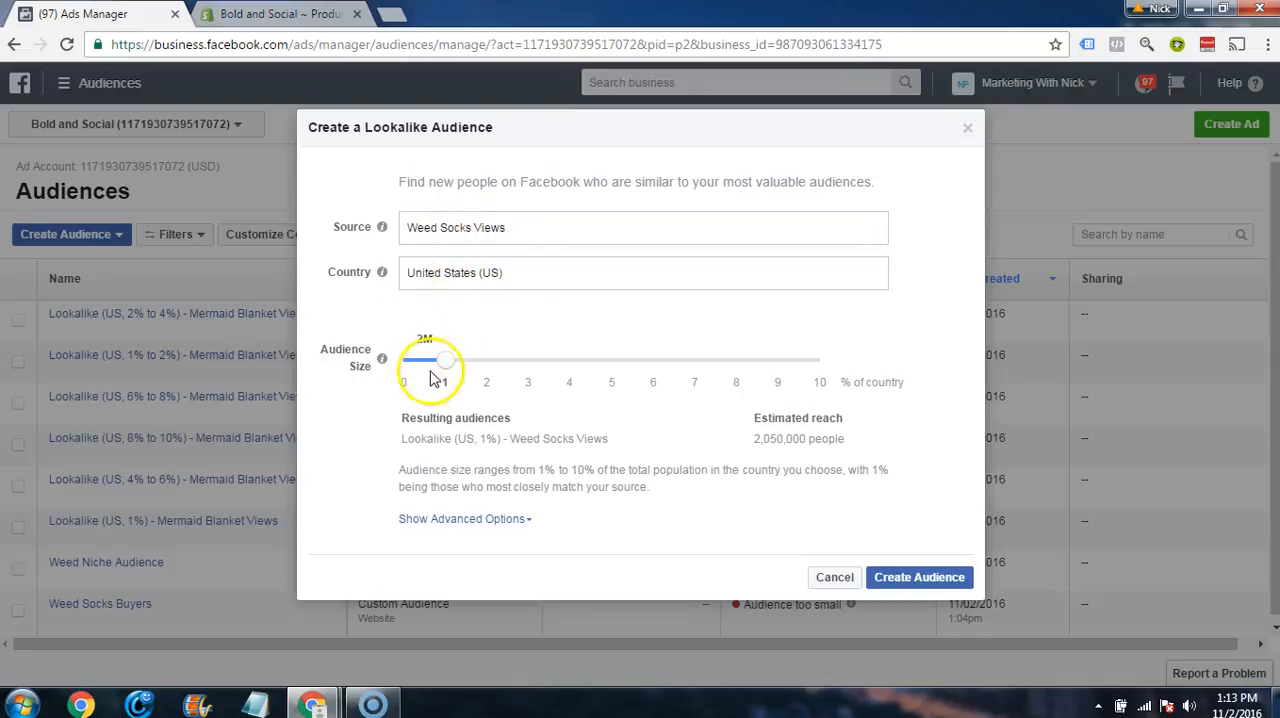
pyautogui.click(905, 590)
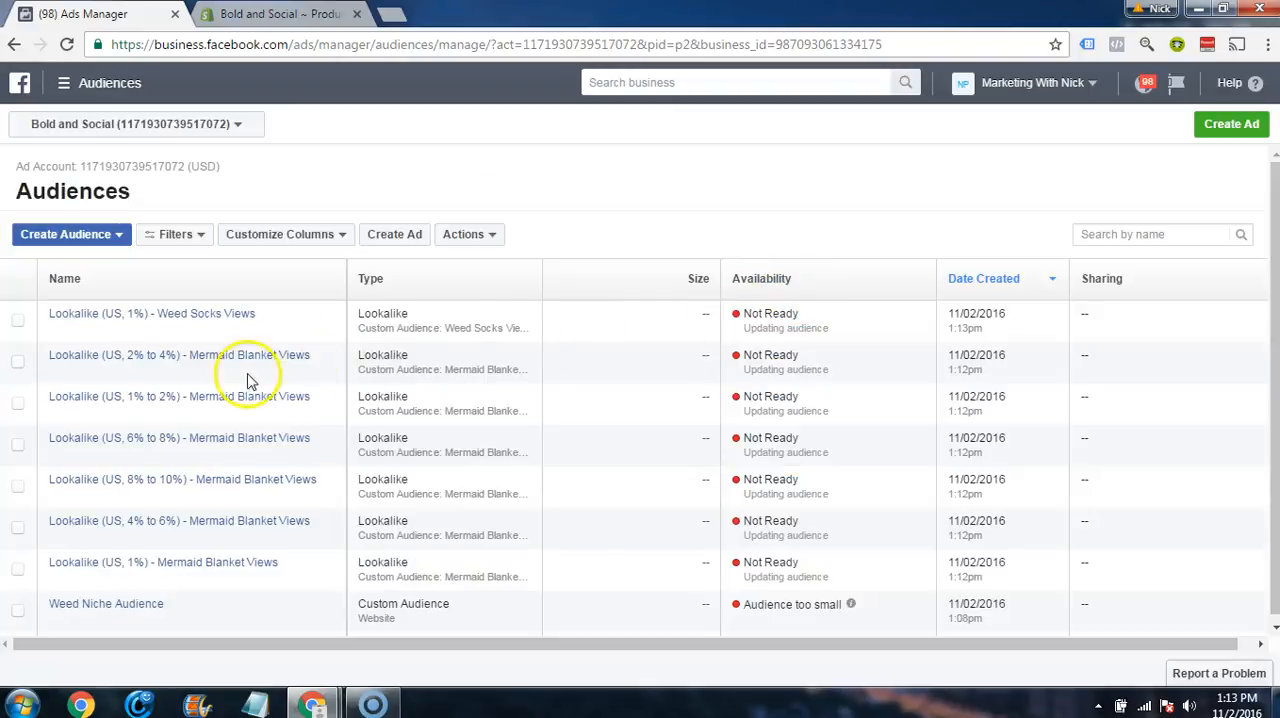
# Step: Start another lookalike audience with the Bohemian Tapestry Views website custom audience as its source
pyautogui.click(95, 236)
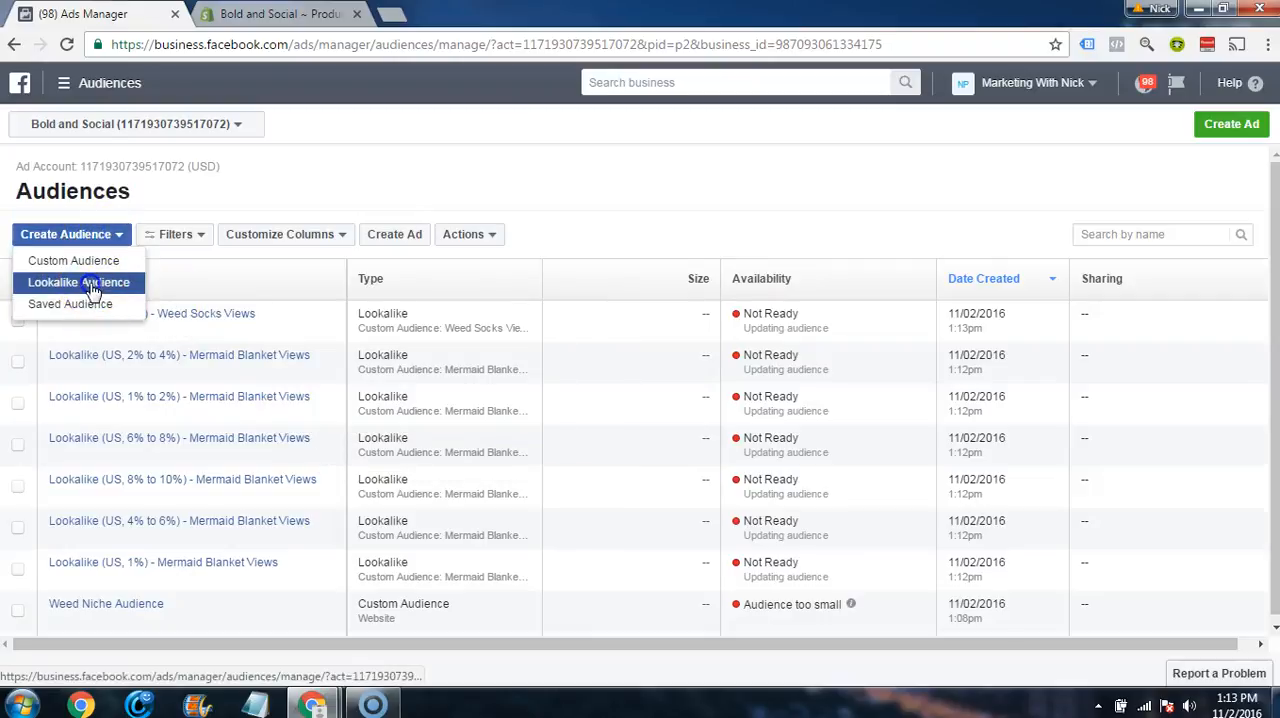
pyautogui.click(85, 282)
pyautogui.click(487, 235)
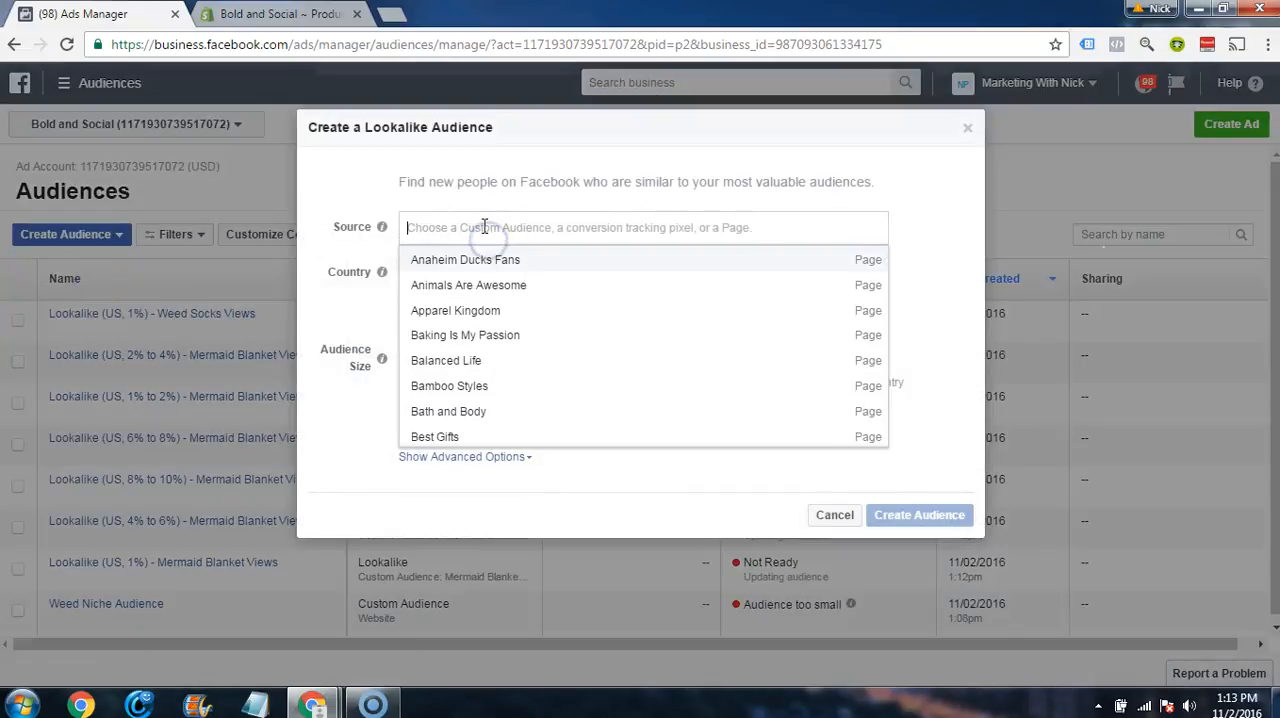
pyautogui.write('bo')
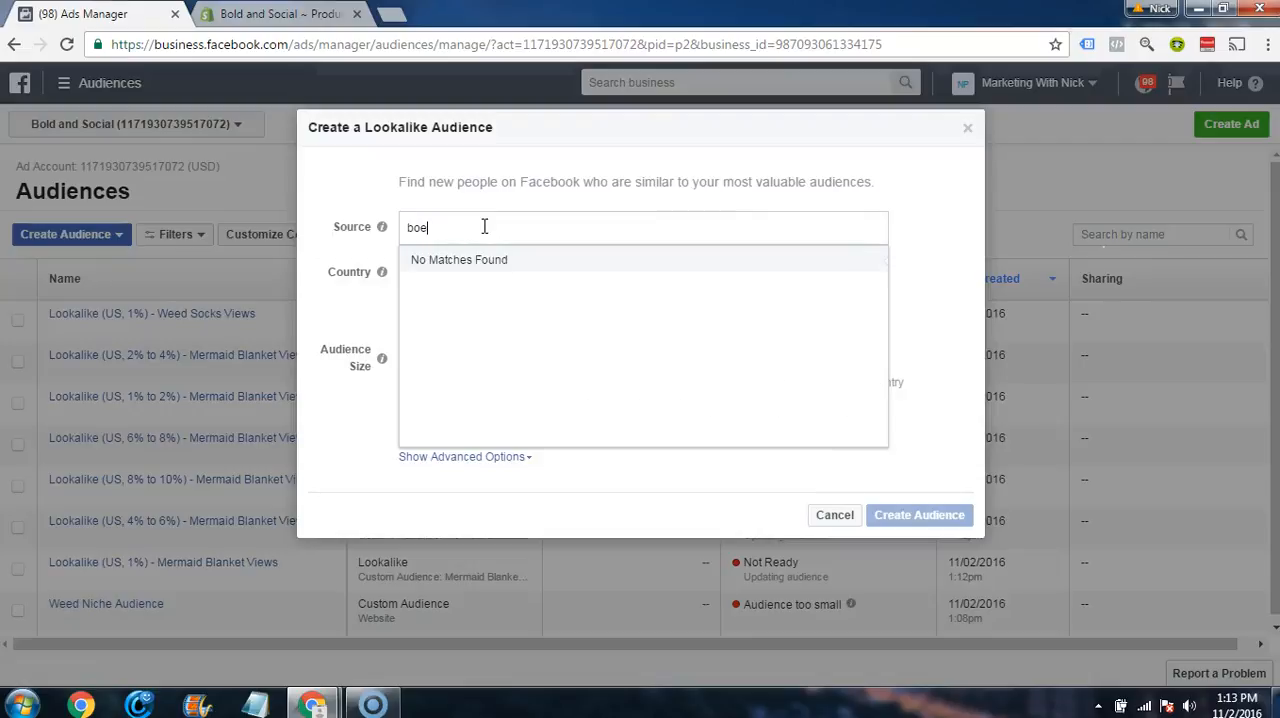
pyautogui.write('hemi')
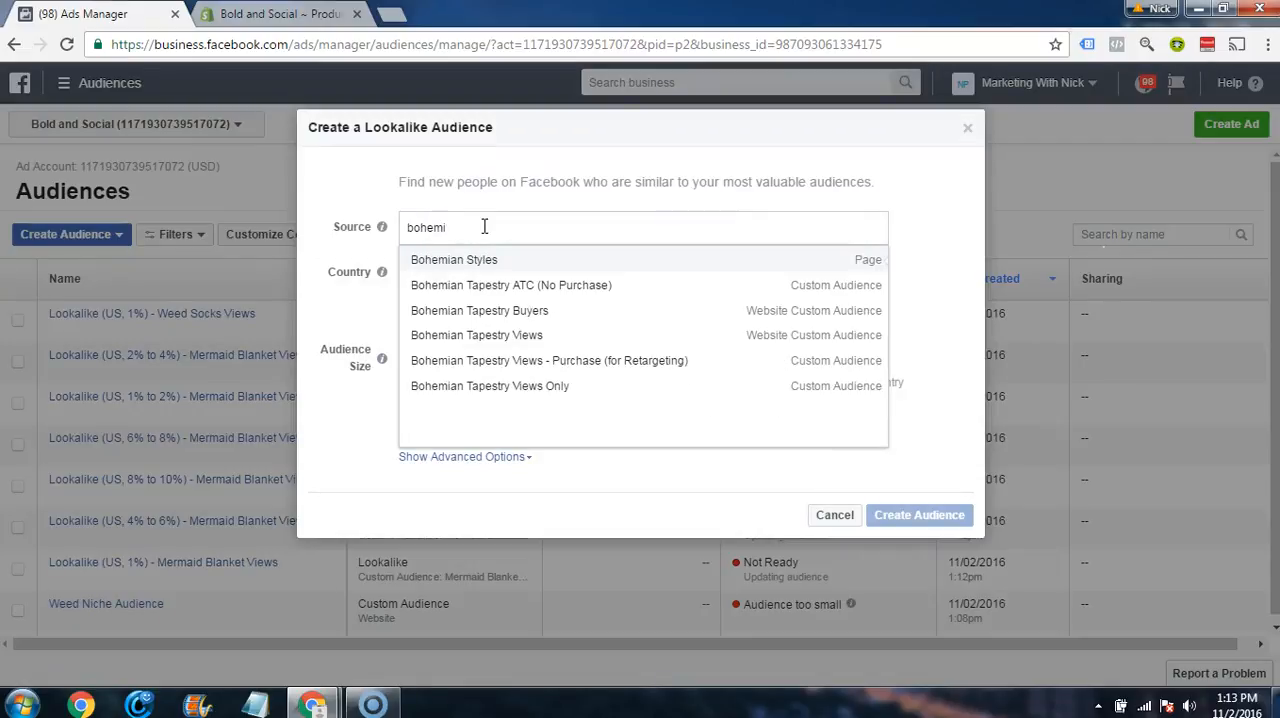
pyautogui.click(519, 337)
# Step: Set the country to United States (US) and create the 1% lookalike audience from Bohemian Tapestry Views
pyautogui.click(490, 272)
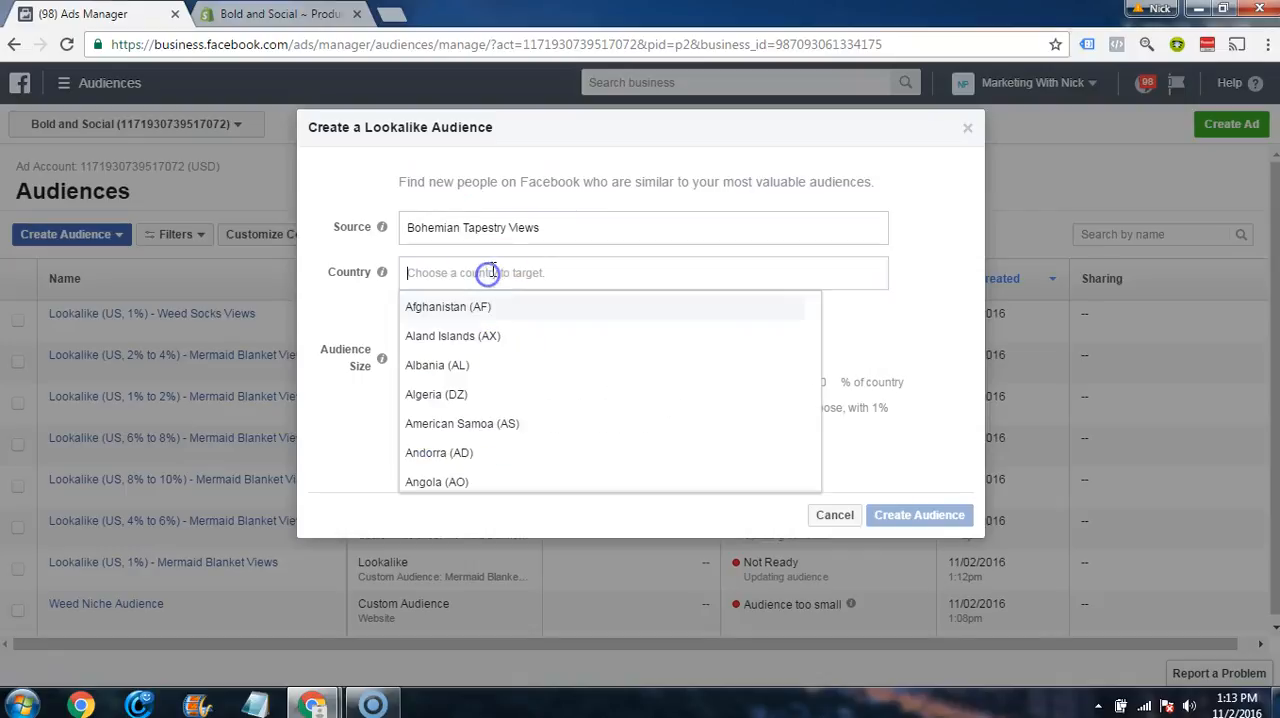
pyautogui.write('united')
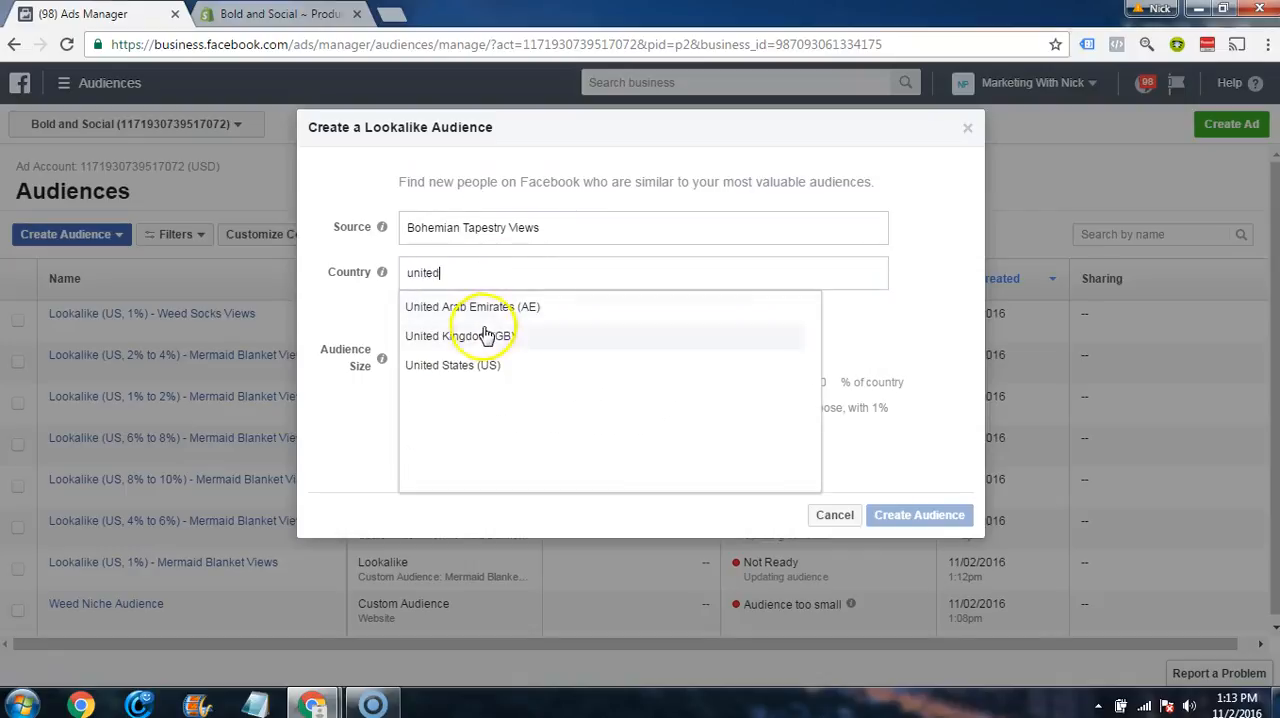
pyautogui.click(468, 365)
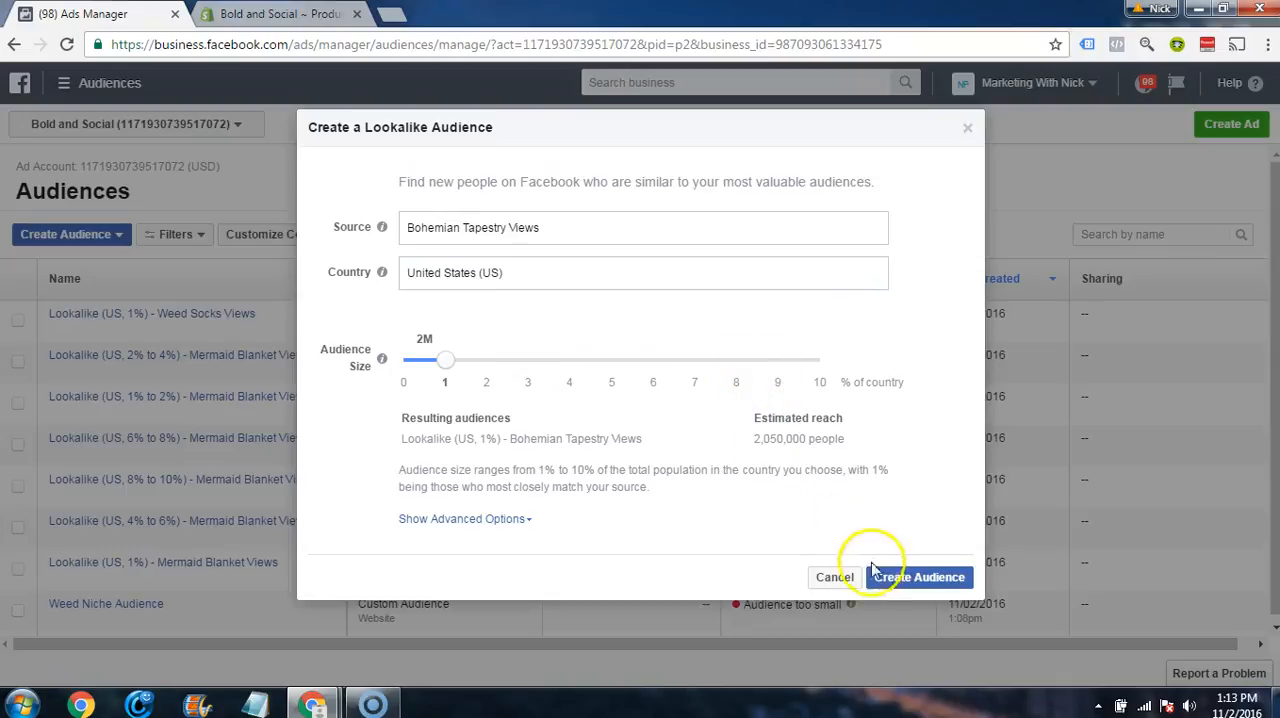
pyautogui.click(906, 578)
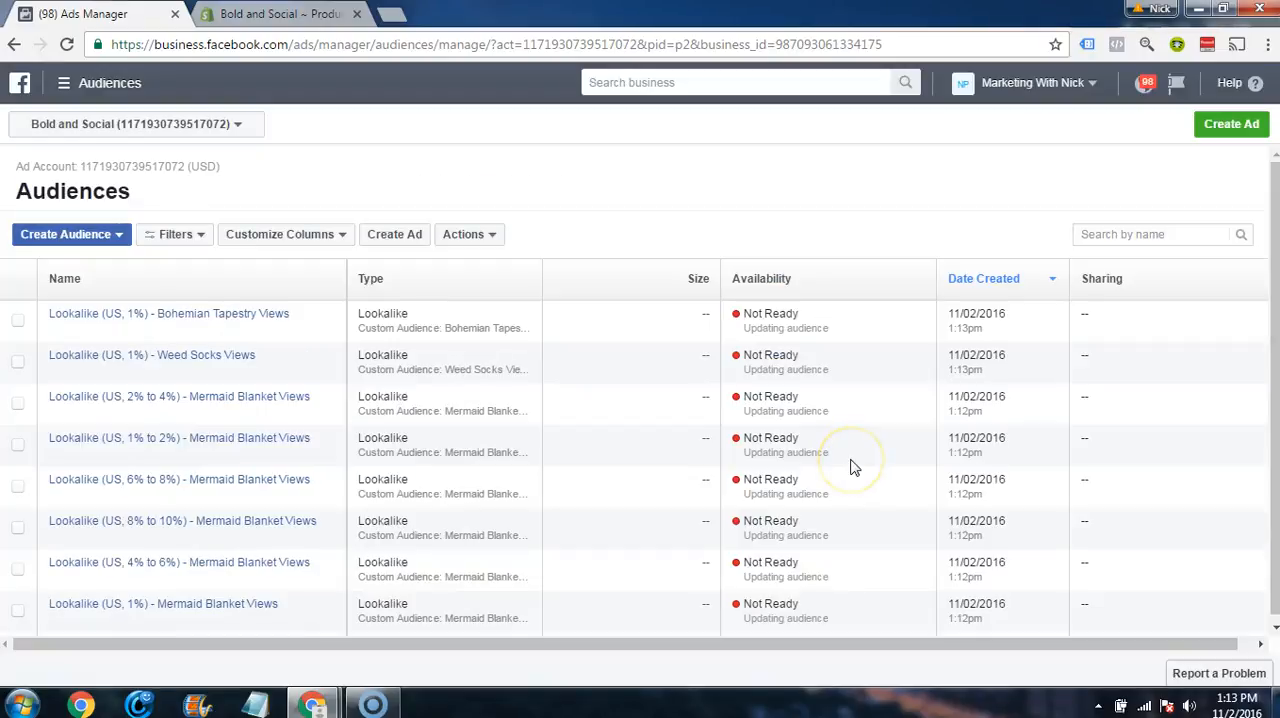
# Step: Review the size and availability of the custom and lookalike audiences in the audience list
pyautogui.scroll(-3, 666, 463)
pyautogui.scroll(3, 679, 502)
pyautogui.scroll(-5, 679, 502)
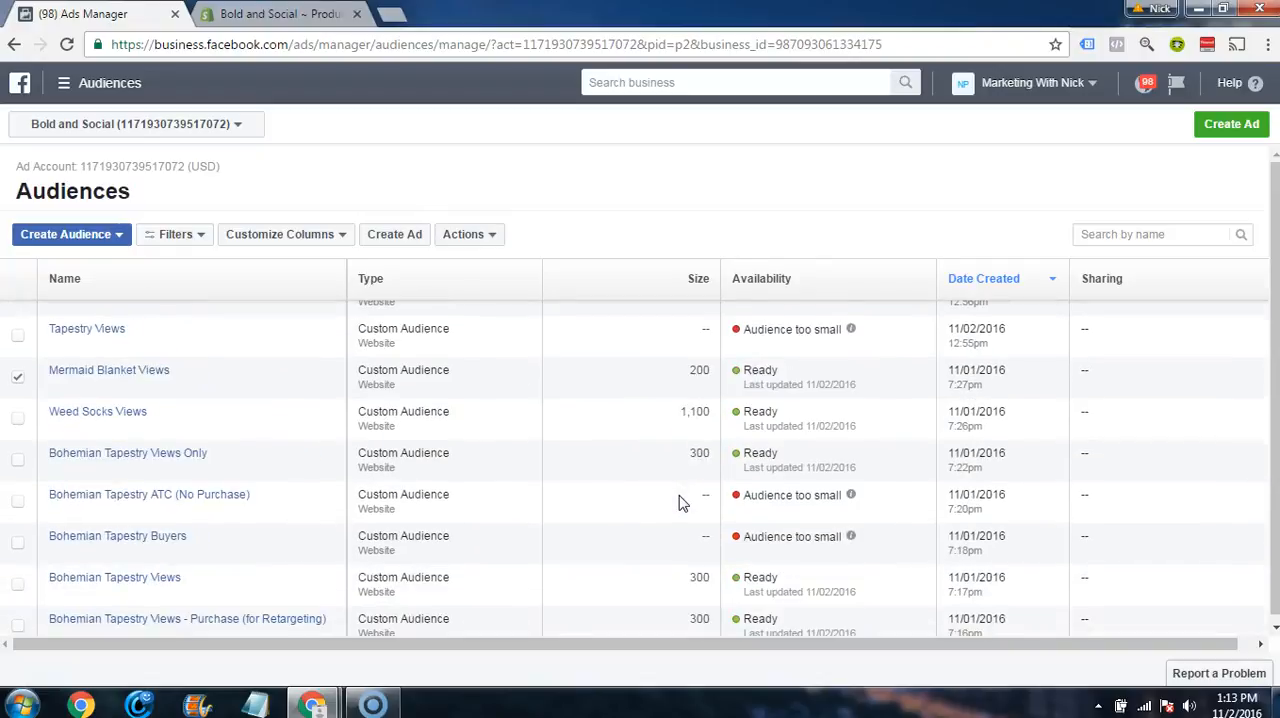
pyautogui.scroll(5, 674, 505)
pyautogui.scroll(-4, 516, 460)
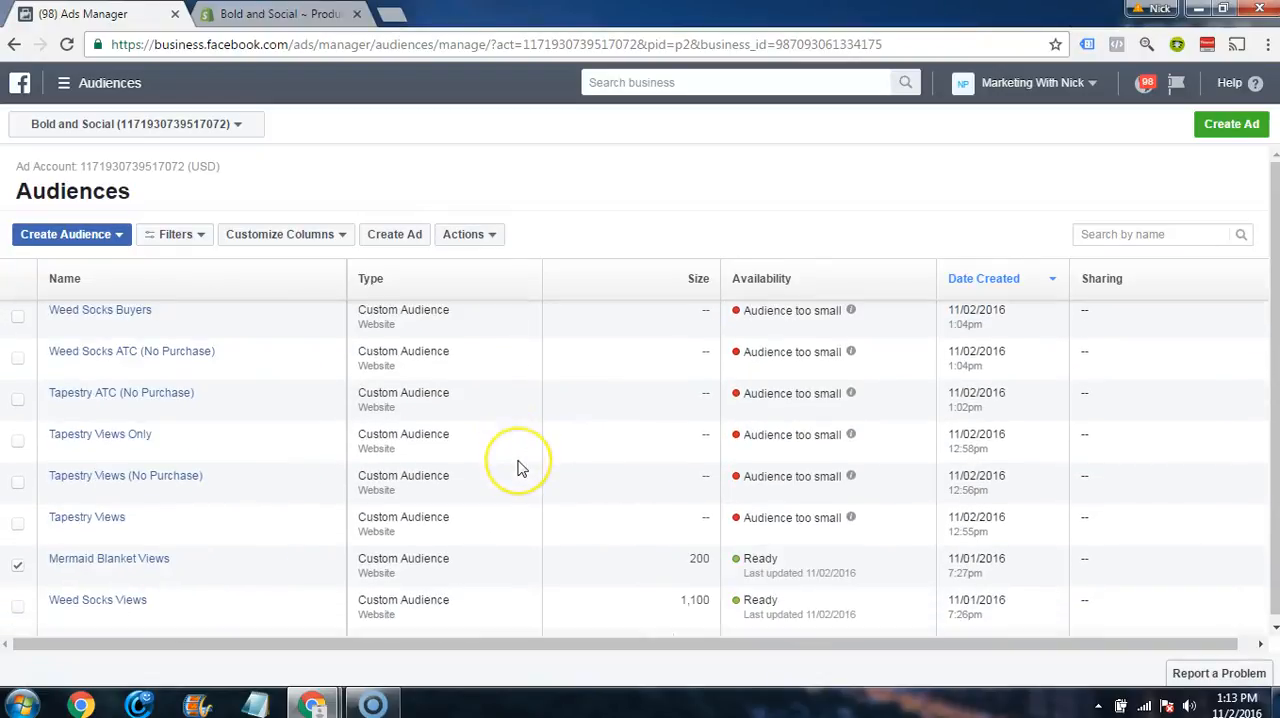
pyautogui.scroll(5, 525, 470)
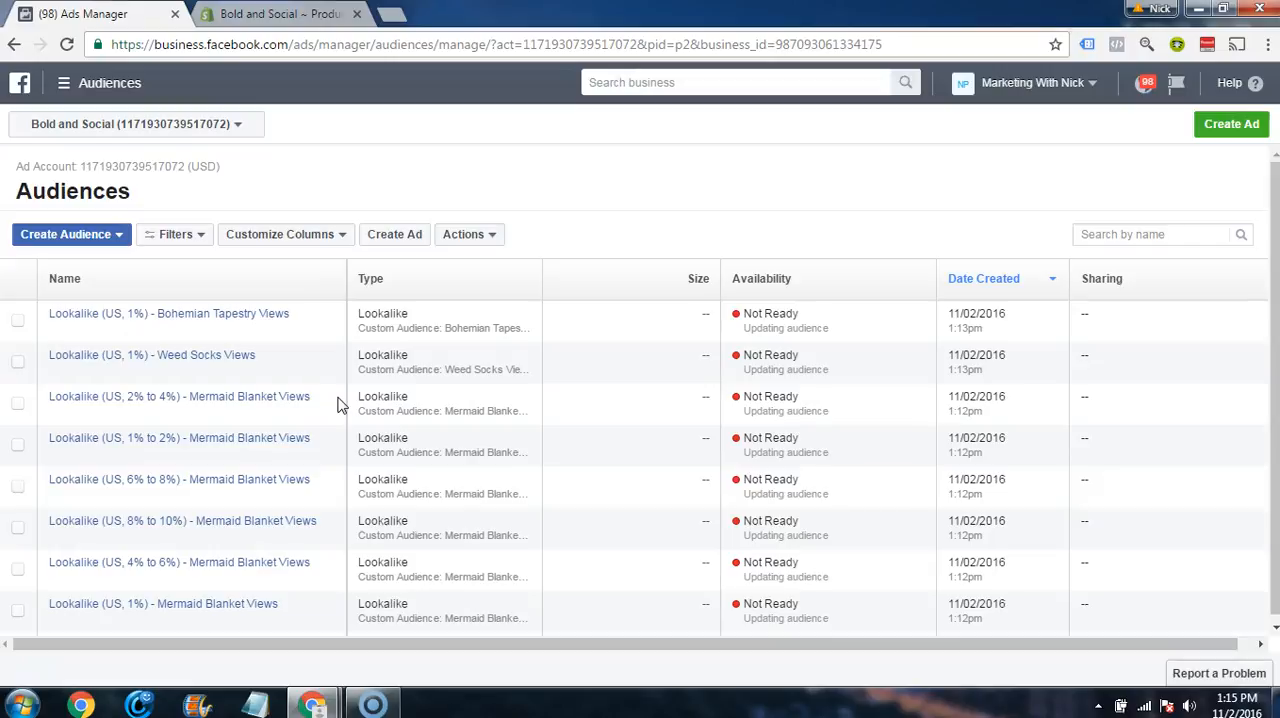
pyautogui.scroll(-1, 154, 566)
pyautogui.scroll(1, 154, 566)
pyautogui.scroll(-1, 154, 566)
pyautogui.scroll(1, 156, 564)
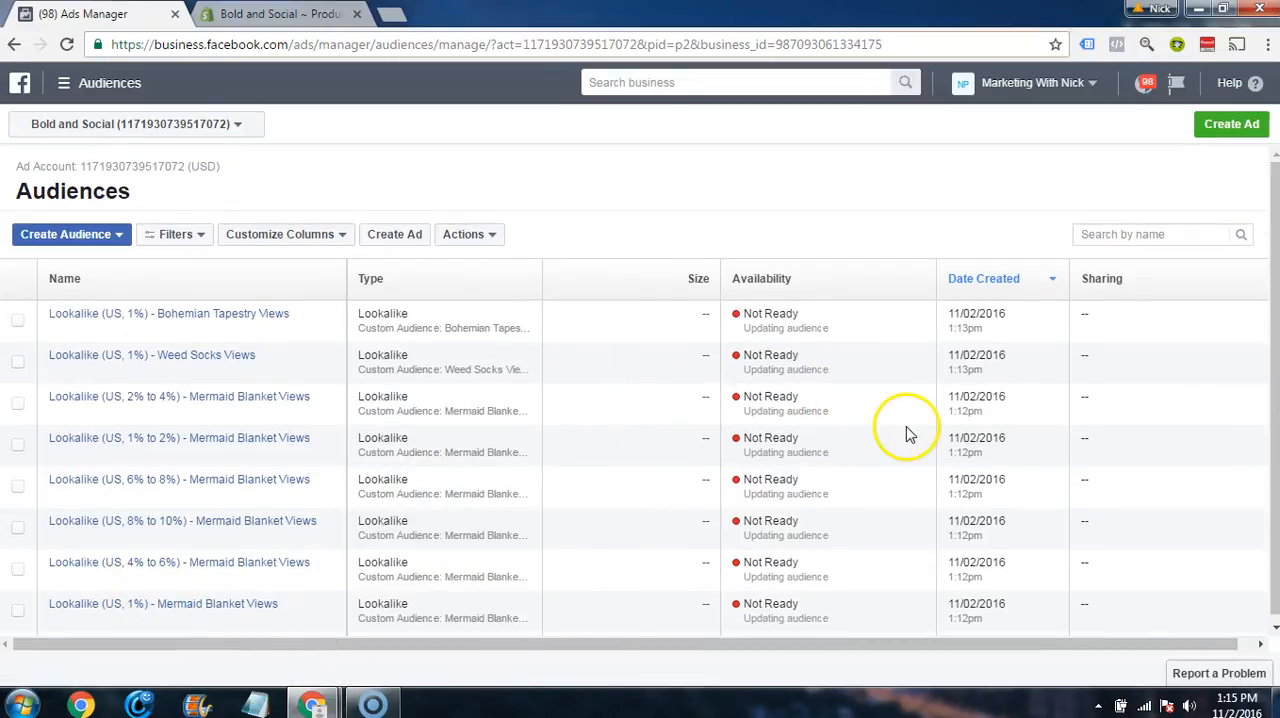